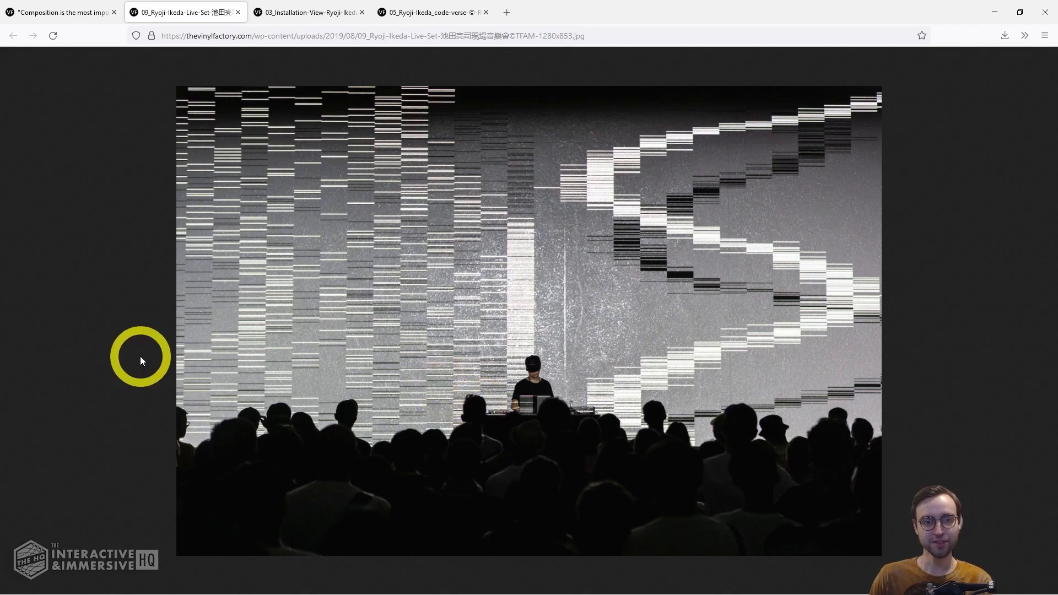
Step: View the Ryoji Ikeda installation-view and code-verse reference images
left_click(286, 9)
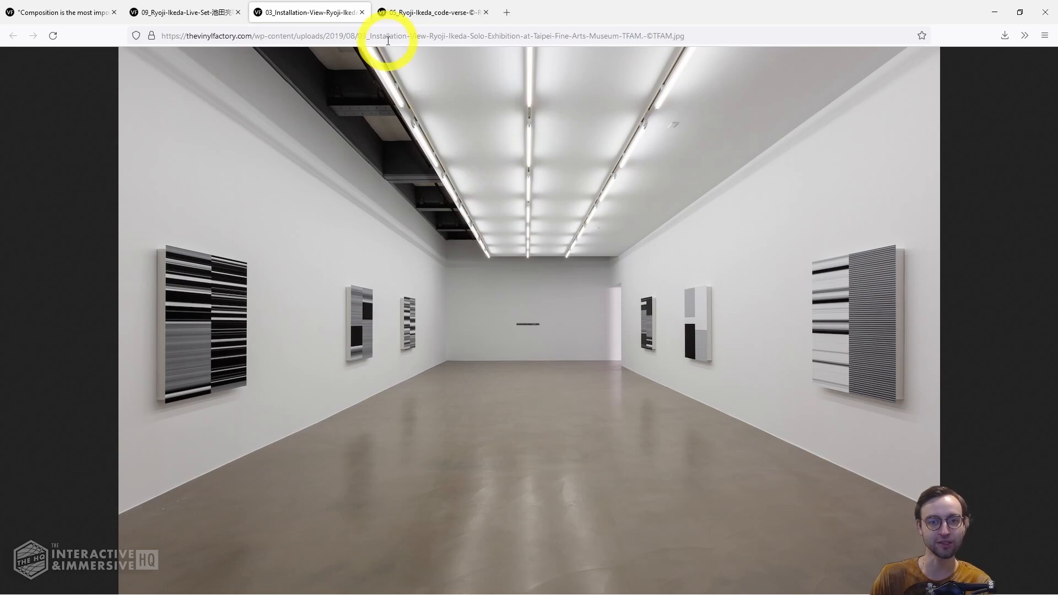
left_click(427, 5)
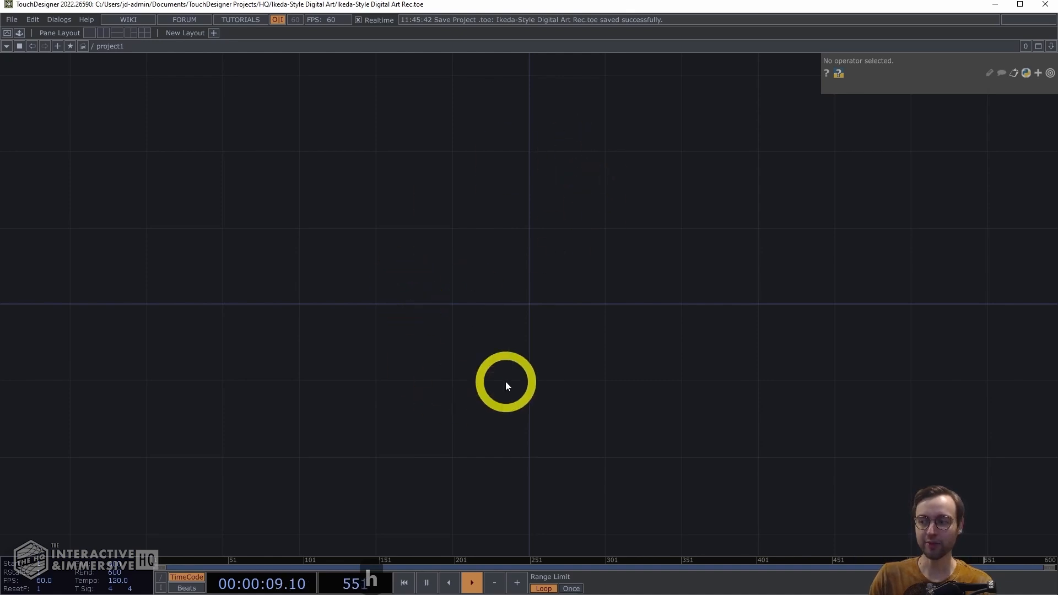
Step: Create a Rectangle SOP and place it in the empty project network
key("Tab")
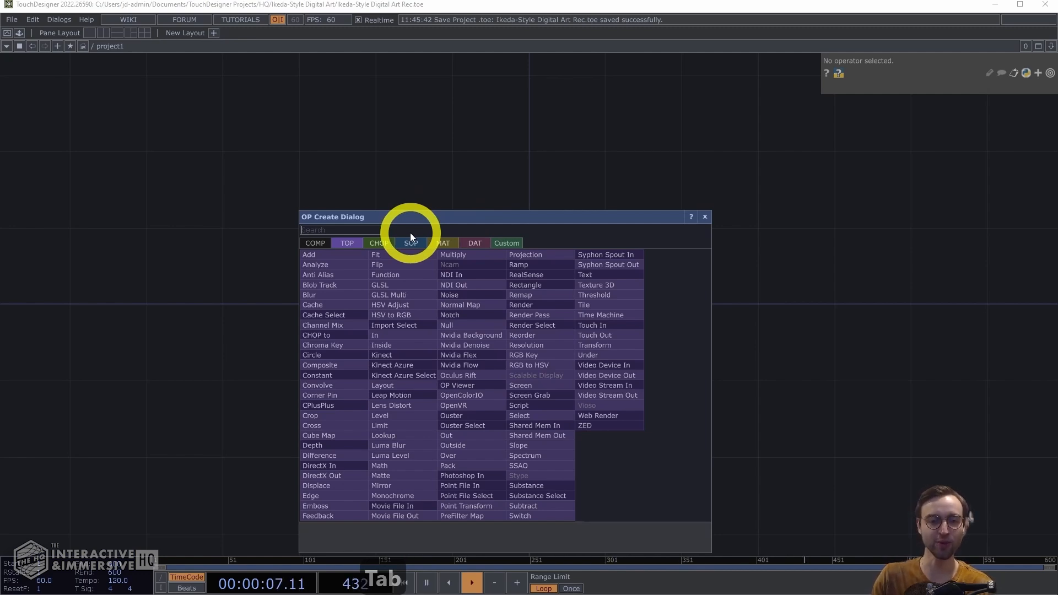
left_click(433, 243)
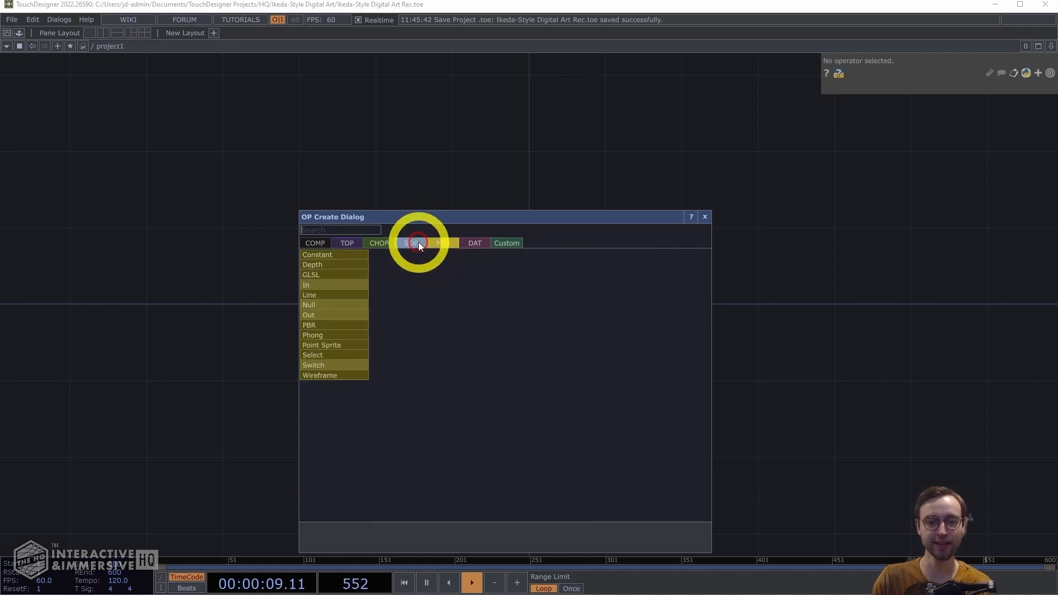
left_click(419, 244)
type("rect")
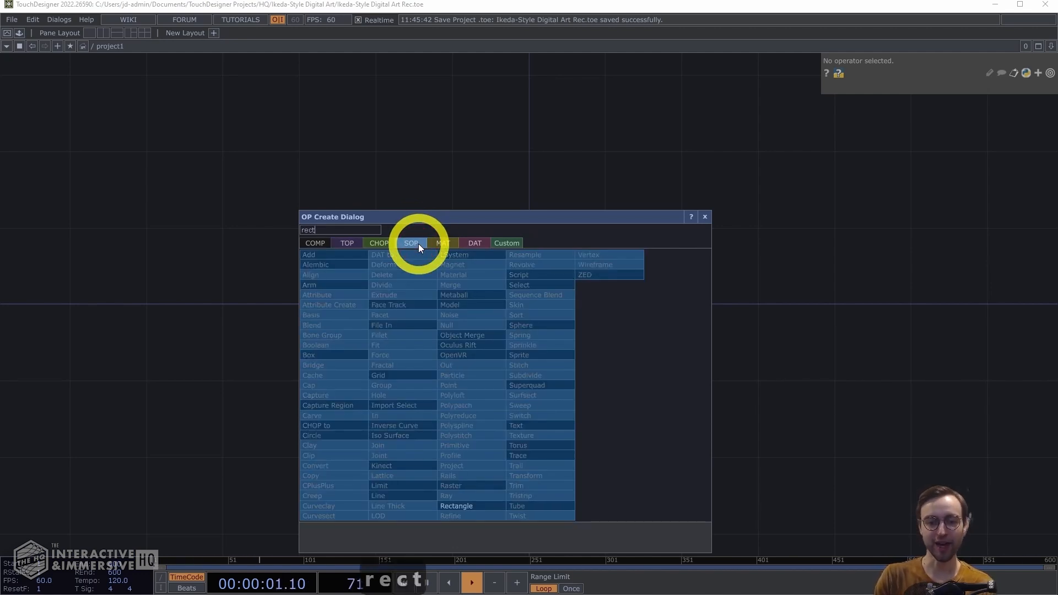
key("Return")
left_click_drag(418, 244, 581, 255)
left_click_drag(605, 329, 424, 346)
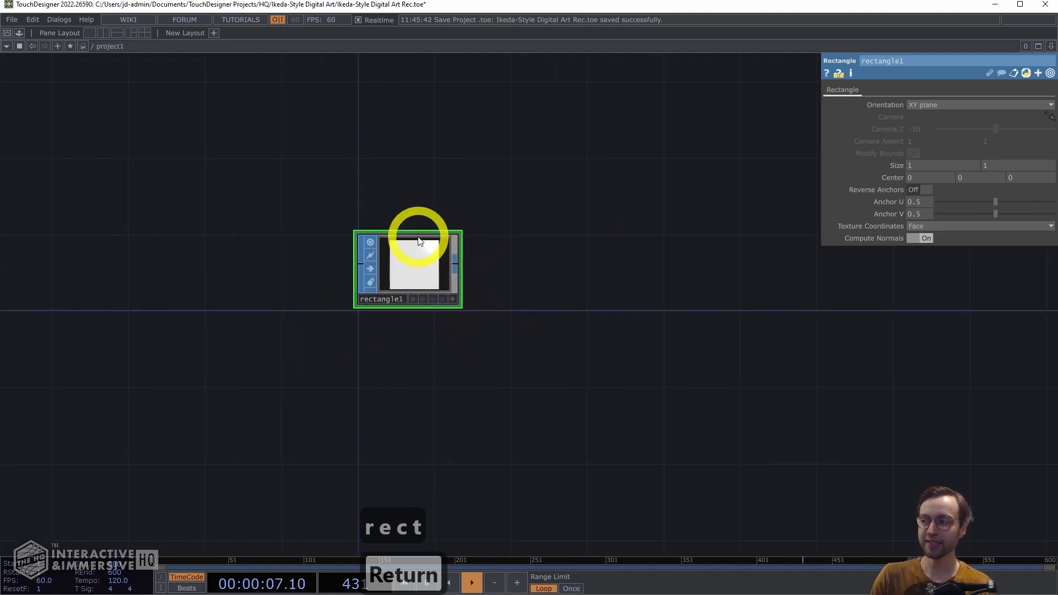
Step: Set the rectangle's size to 40 by 3
left_click(914, 165)
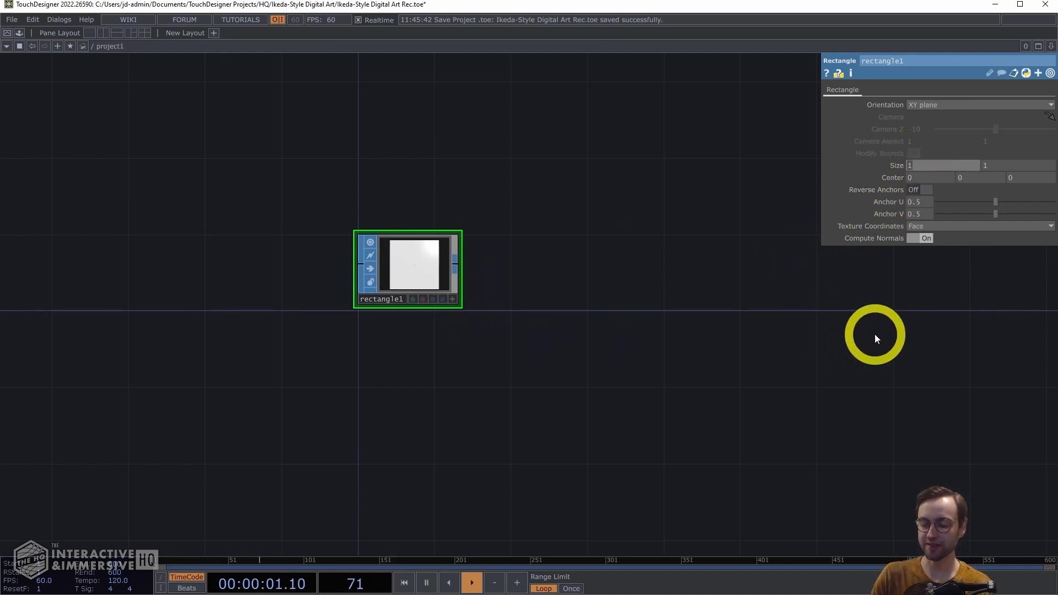
type("40")
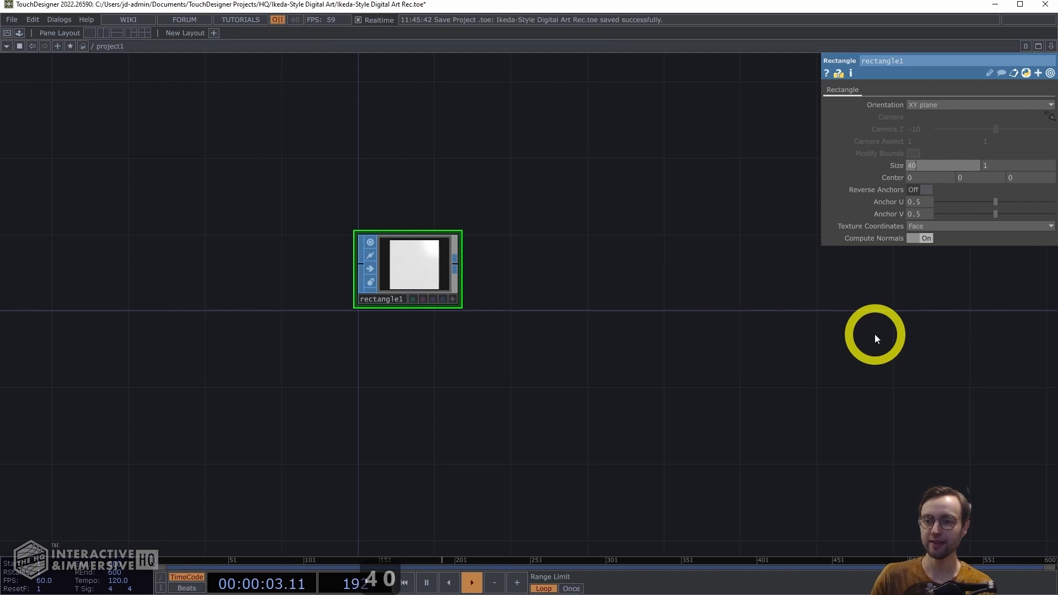
left_click(991, 165)
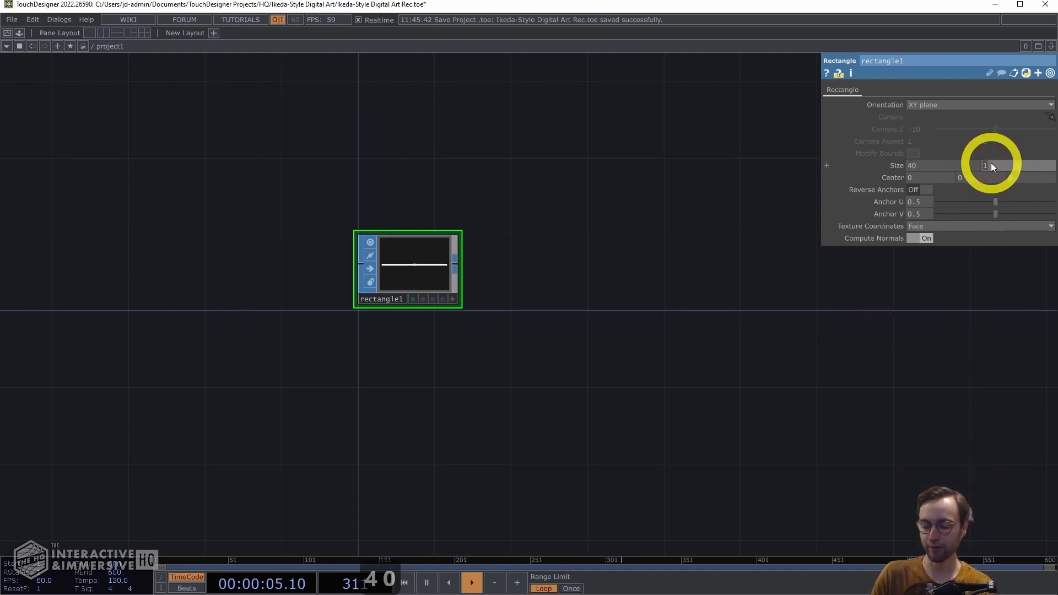
type("3")
left_click(637, 296)
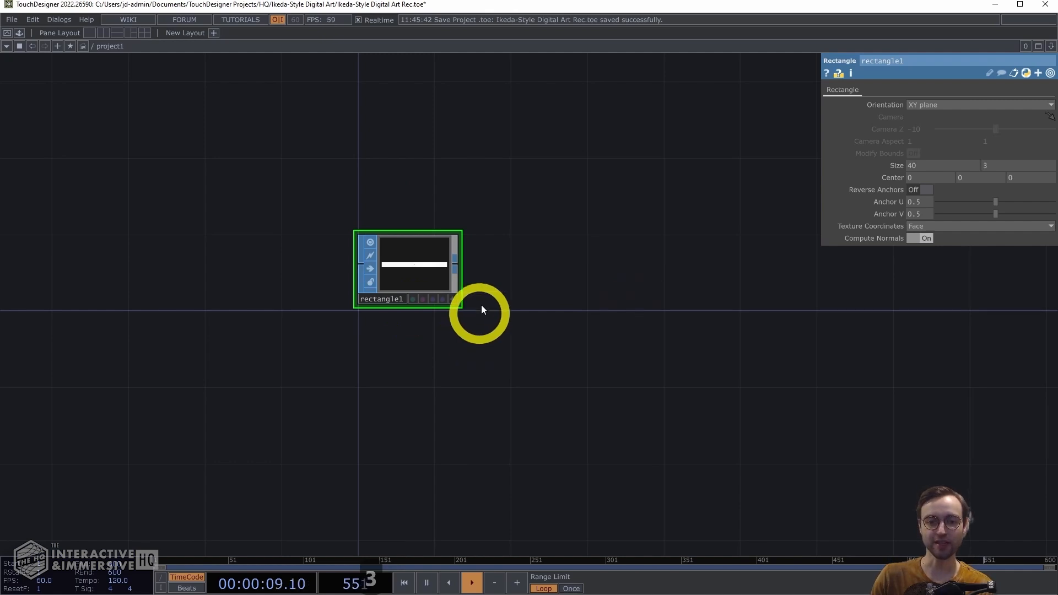
Step: Add a Null SOP connected to the output of the rectangle
scroll(518, 334, "up", 2)
scroll(533, 327, "up", 1)
left_click_drag(522, 336, 465, 375)
left_click_drag(324, 280, 325, 290)
left_click_drag(490, 410, 429, 414)
scroll(429, 413, "down", 2)
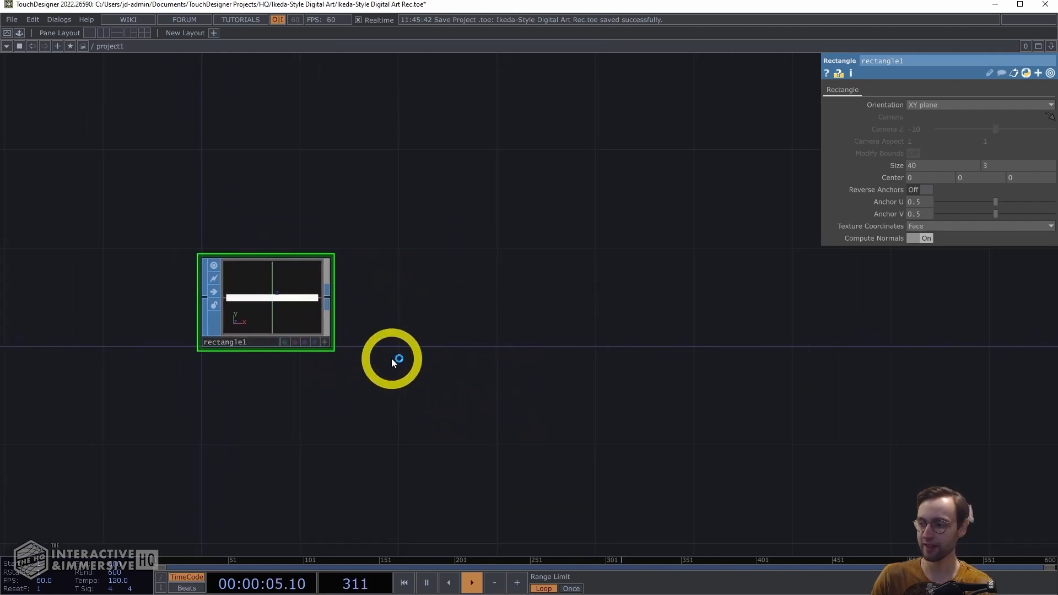
key("alt+n")
left_click(439, 299)
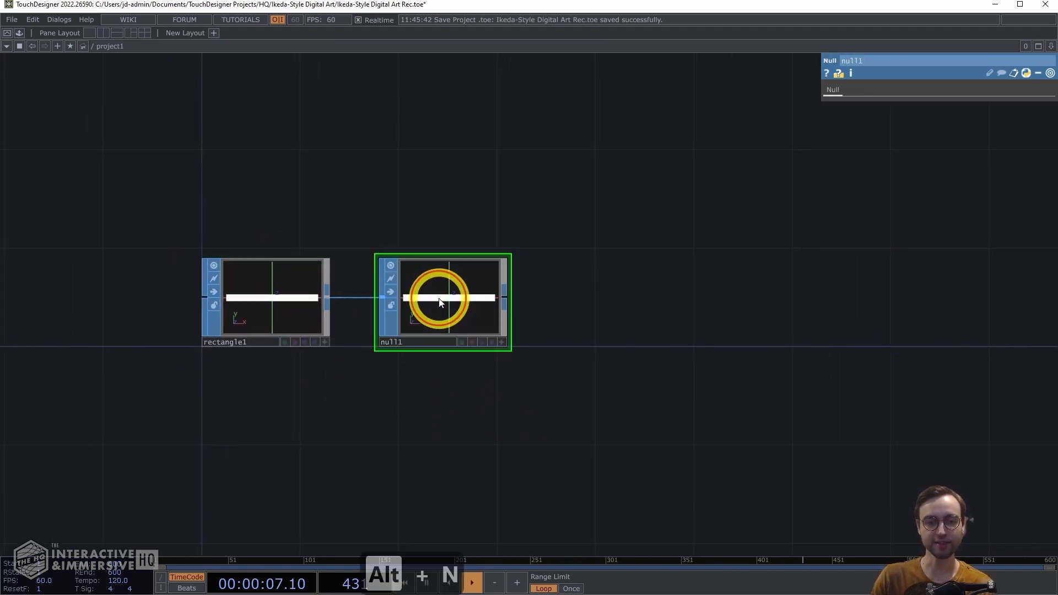
Step: Create a Geometry COMP from the Null SOP's output and place it after the null
left_click_drag(601, 320, 579, 312)
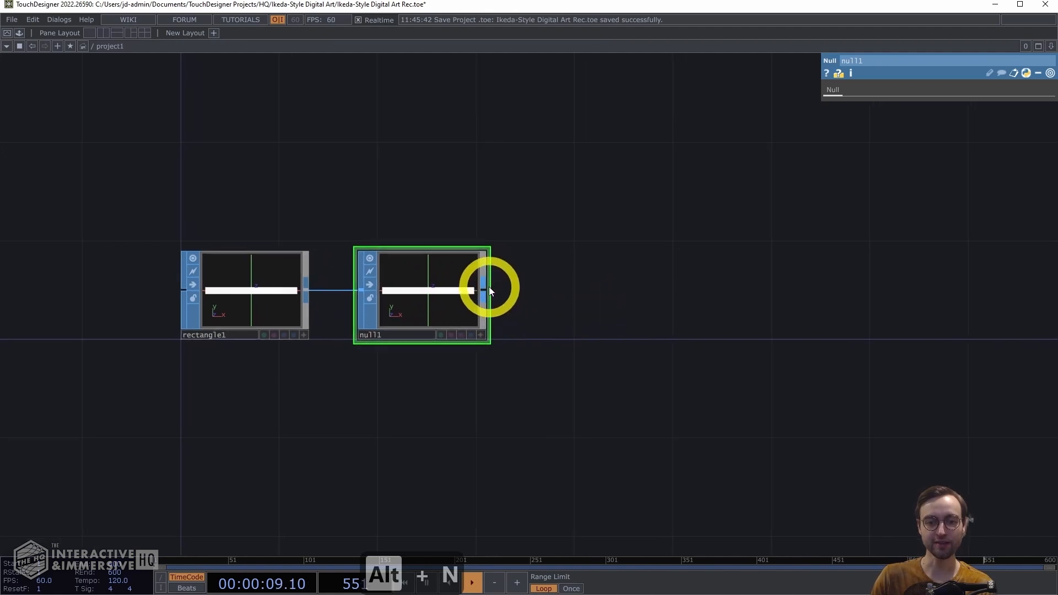
right_click(490, 291)
left_click(298, 149)
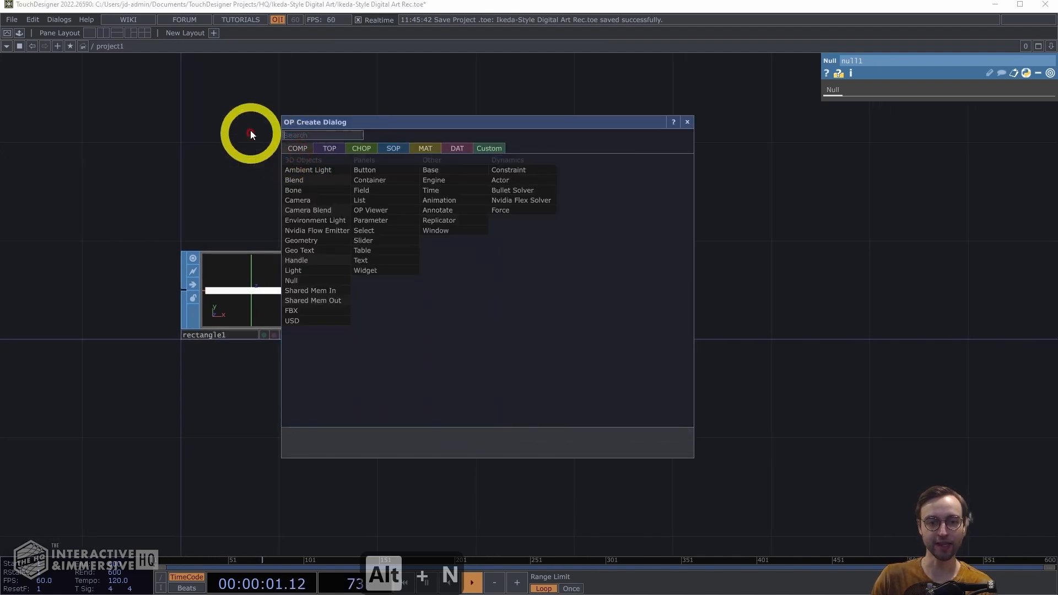
type("ge")
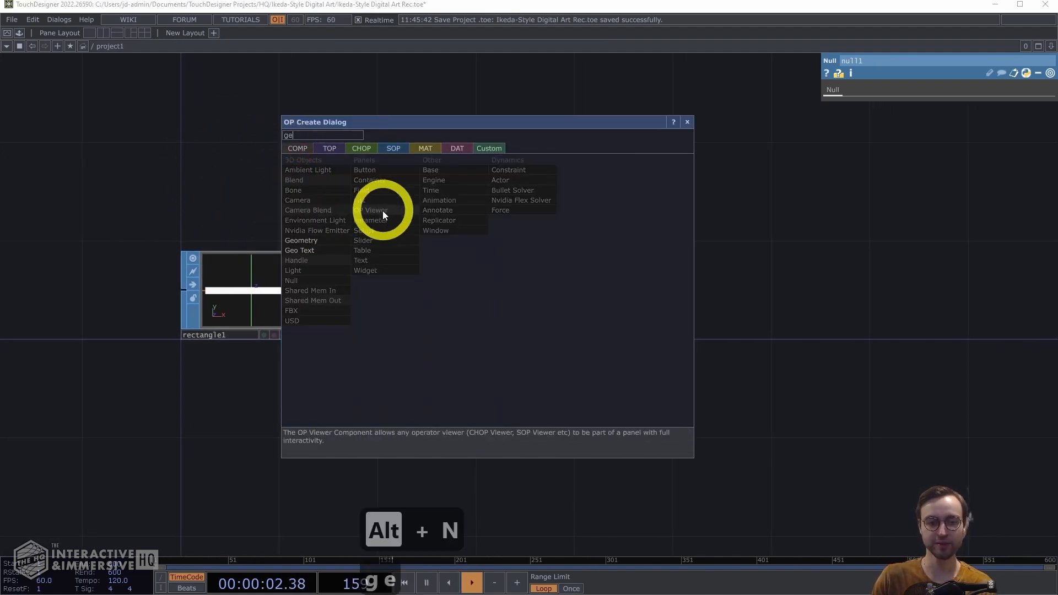
left_click(314, 244)
left_click(661, 288)
left_click_drag(639, 313, 601, 322)
left_click_drag(626, 413, 489, 421)
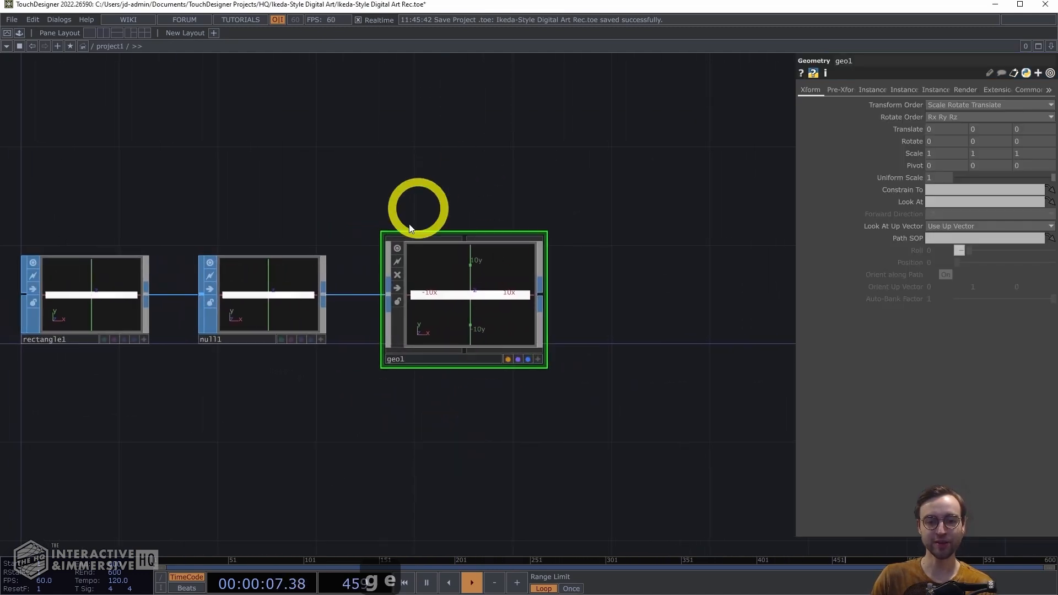
Step: Create a Constant MAT above the geometry component and assign it as the geometry's material
double_click(446, 157)
left_click(384, 34)
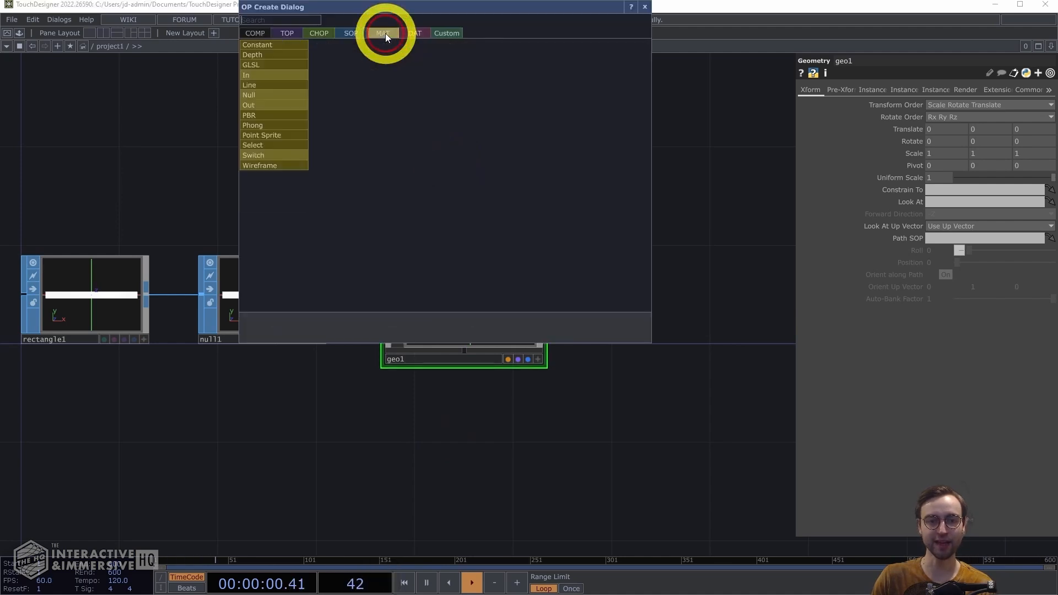
left_click(265, 53)
left_click(458, 158)
left_click_drag(458, 160, 469, 286)
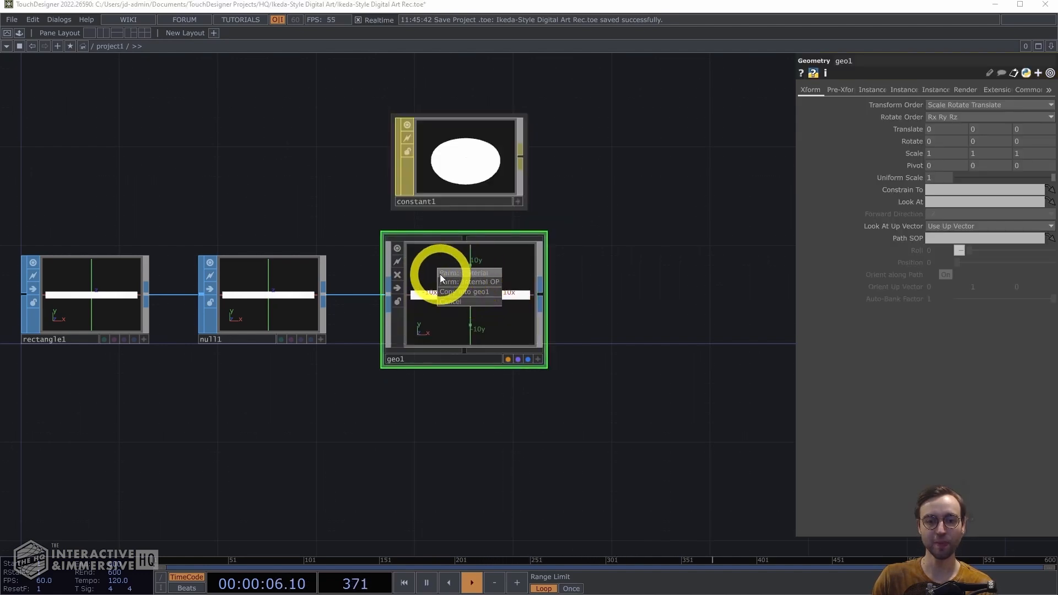
left_click(492, 275)
Step: Turn on Blending (Transparency) for the Constant material
left_click(455, 148)
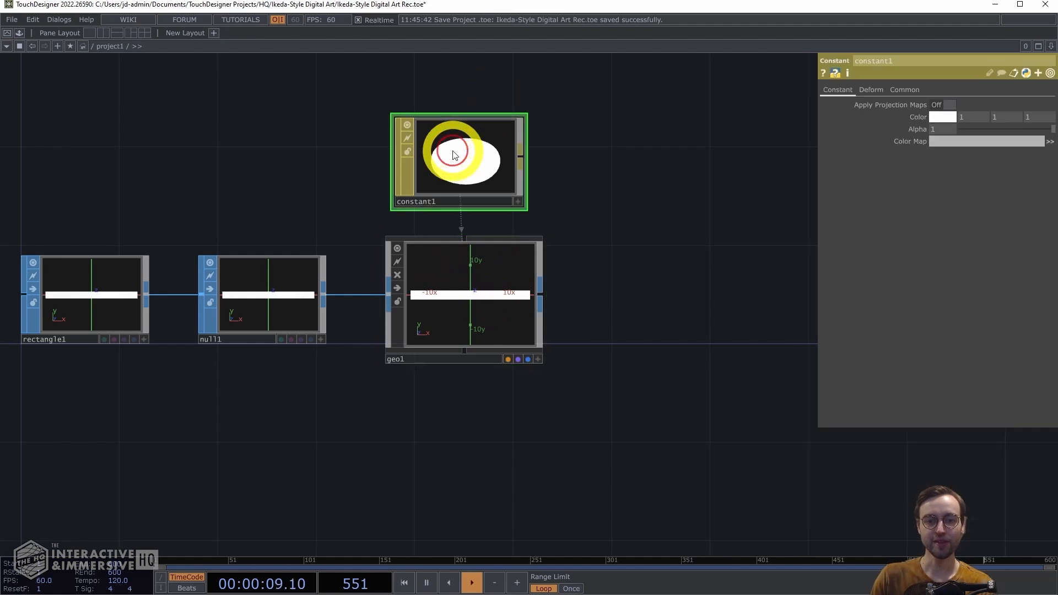
left_click(901, 88)
left_click(945, 105)
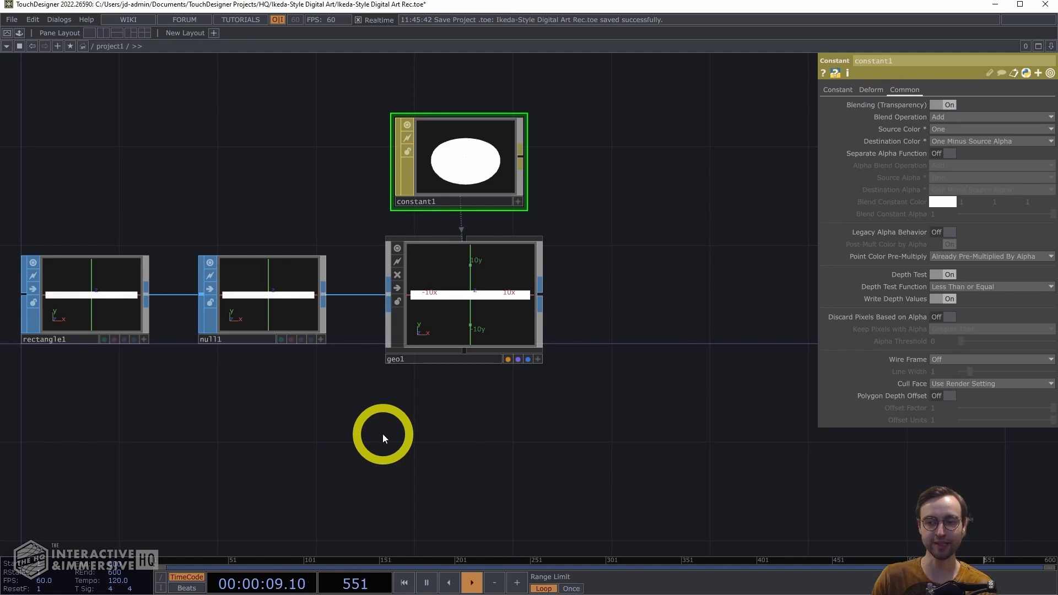
Step: Create a Camera COMP and place it beside the Constant material, above and to the right of the geometry
left_click_drag(550, 392, 528, 350)
middle_click_drag(524, 353, 494, 402)
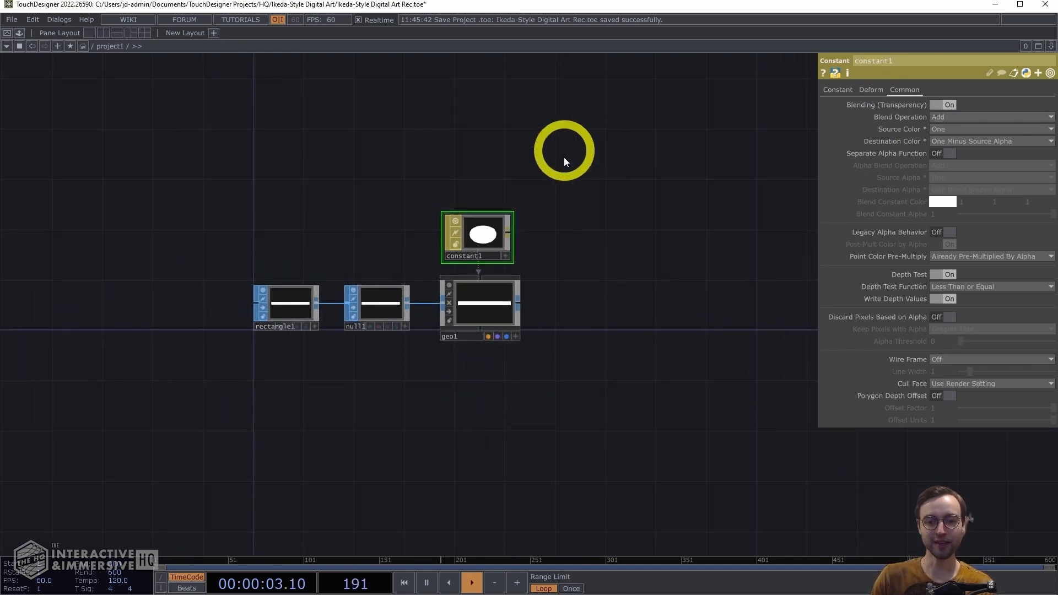
left_click_drag(604, 276, 492, 315)
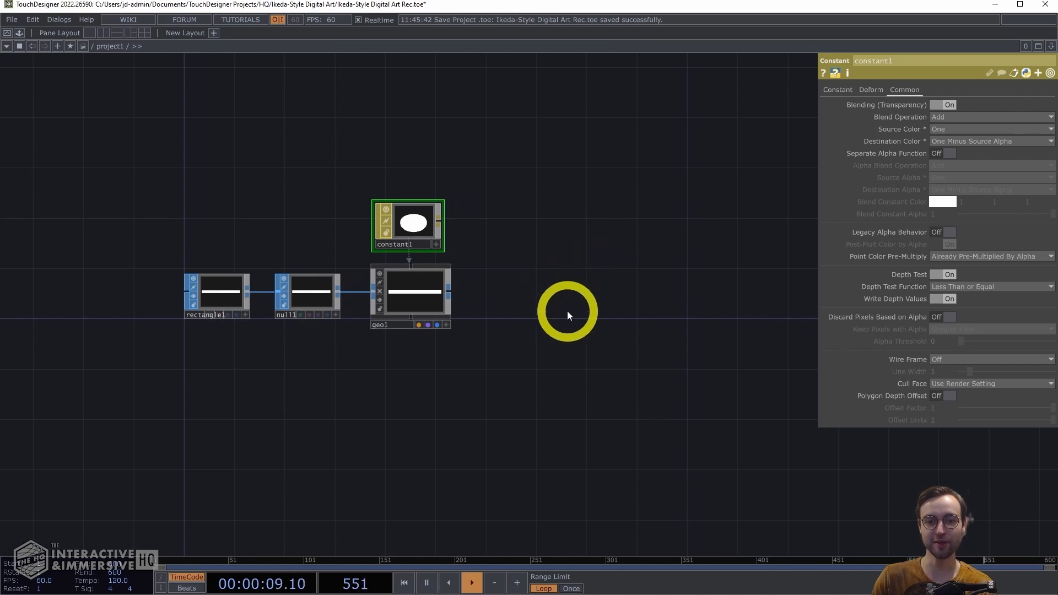
left_click_drag(568, 311, 449, 298)
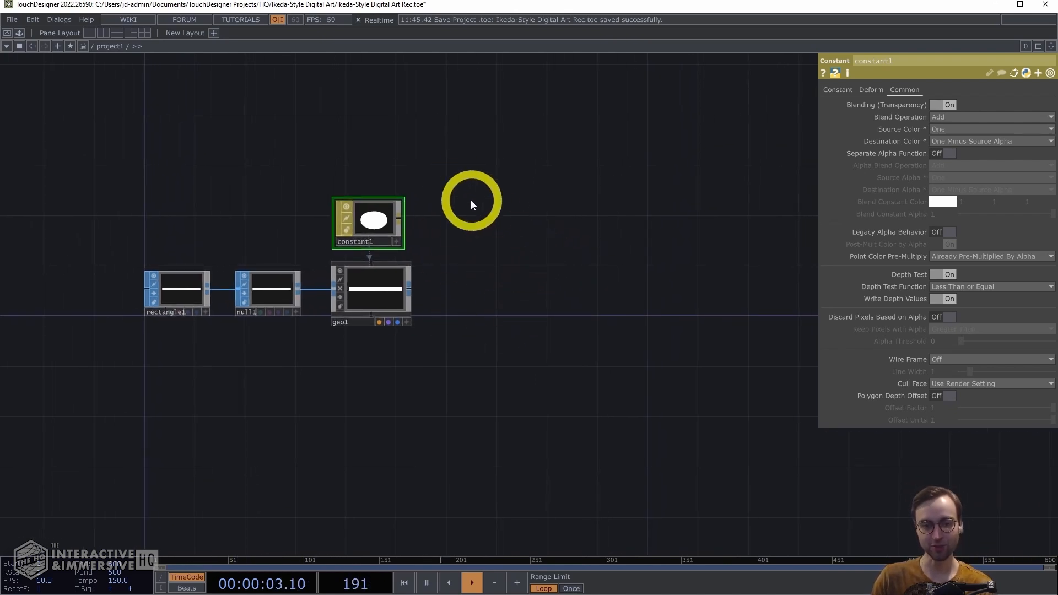
key("Tab")
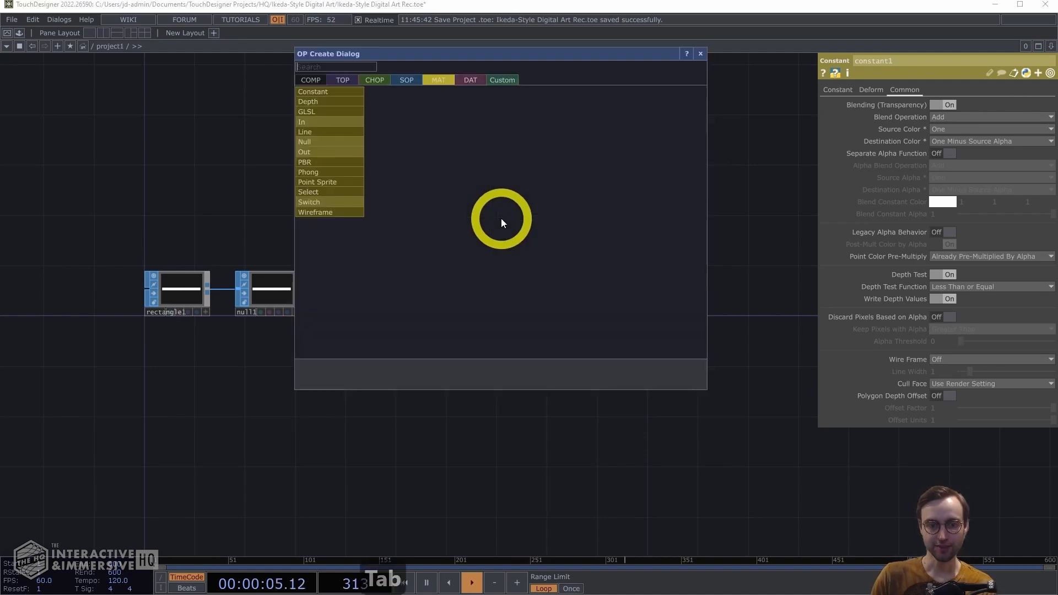
key("Tab")
key("Tab")
key("Tab")
key("Tab")
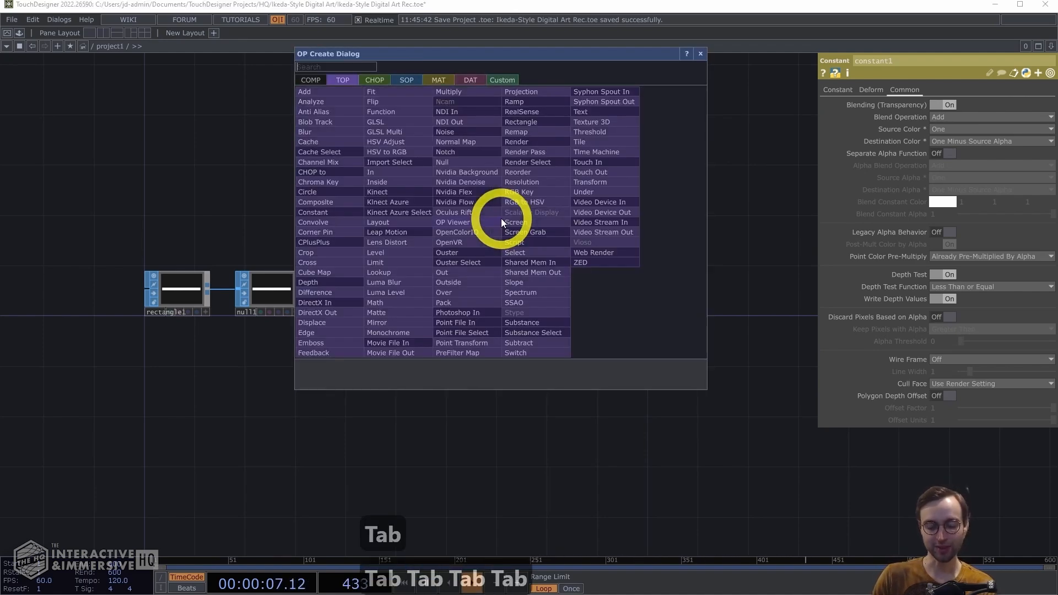
key("shift+Tab")
type("camear")
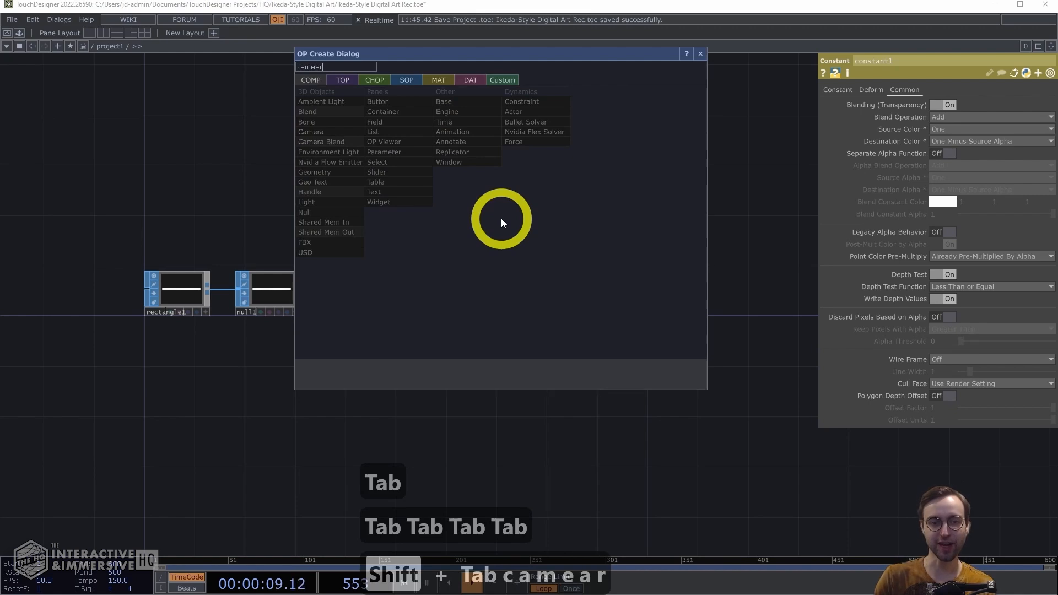
key("BackSpace")
key("BackSpace")
type("ra")
key("Return")
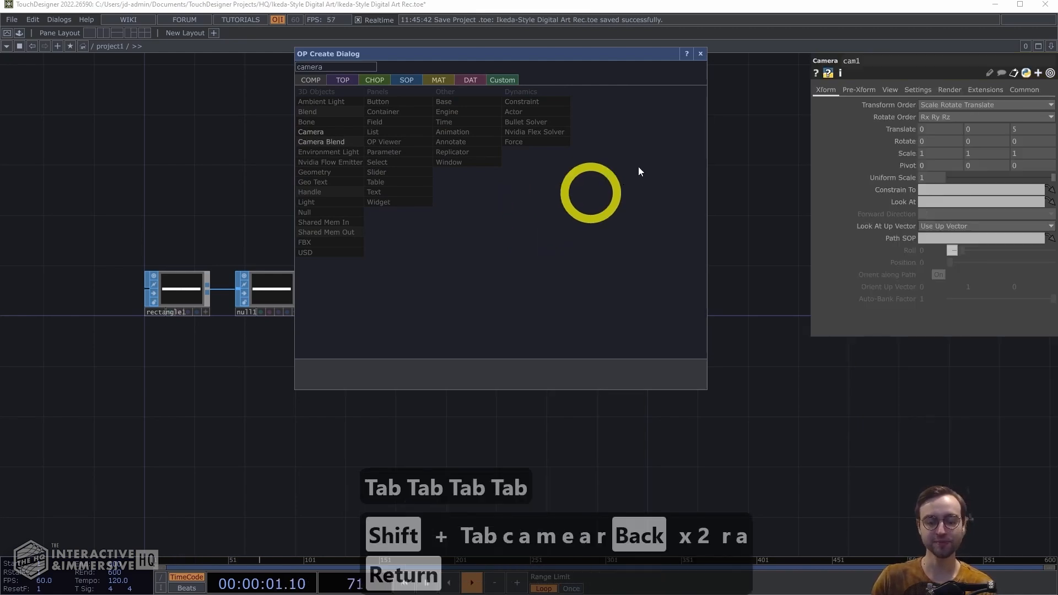
left_click(700, 53)
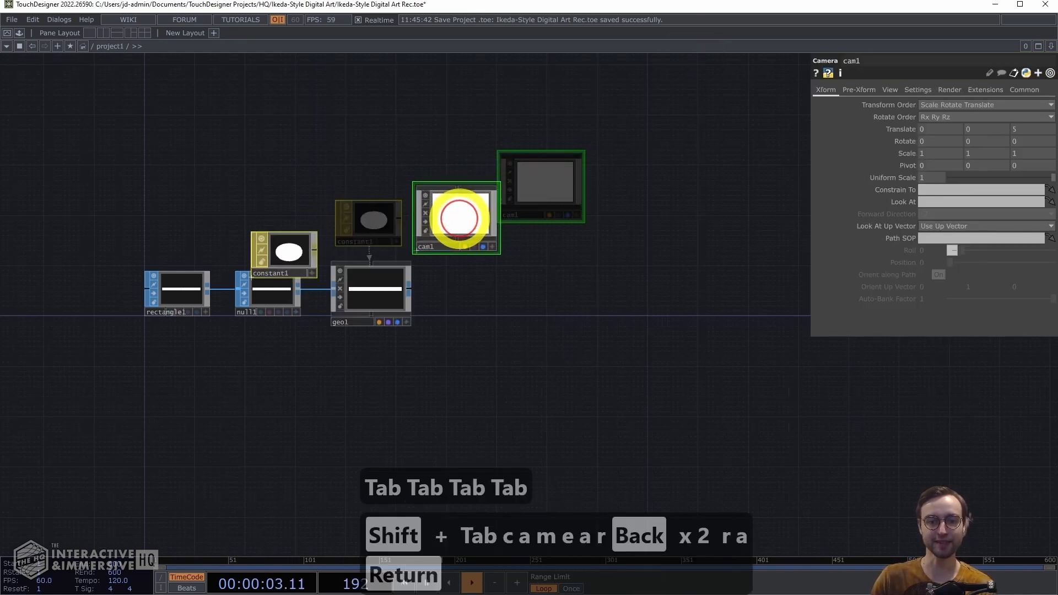
left_click(545, 184)
left_click_drag(548, 184, 485, 215)
Step: Create a Render TOP below the camera, beside the geometry, and show its common resolution settings
scroll(538, 252, "up", 5)
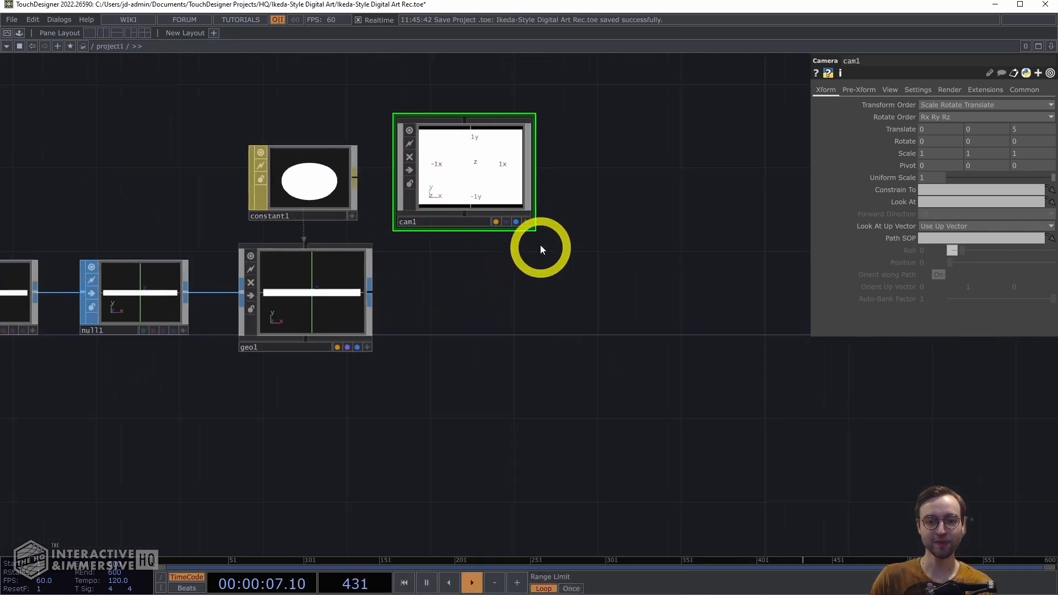
key("Tab")
key("Tab")
key("Tab")
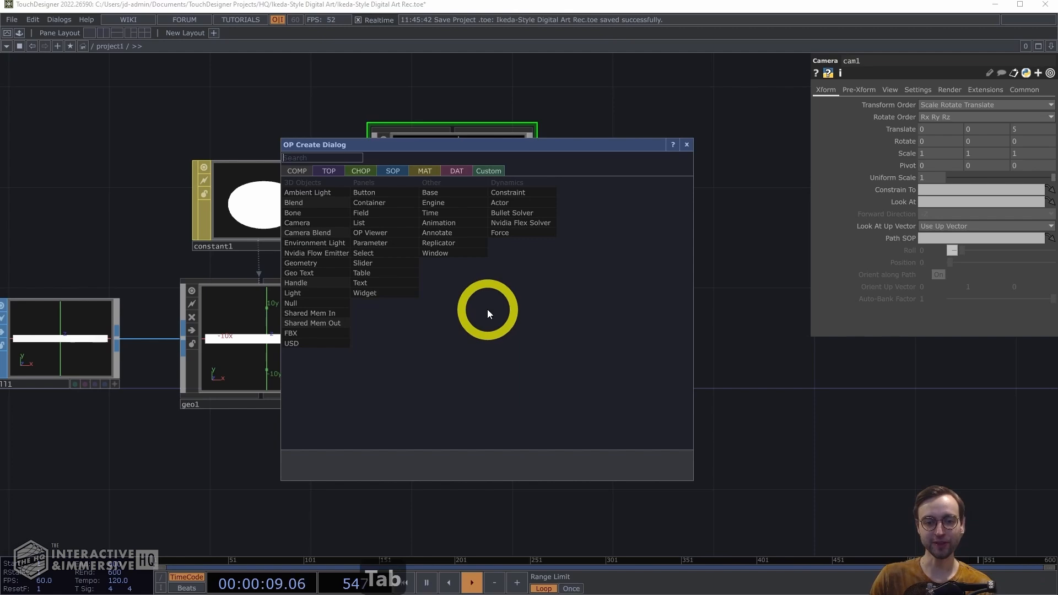
key("shift+Tab")
type("render")
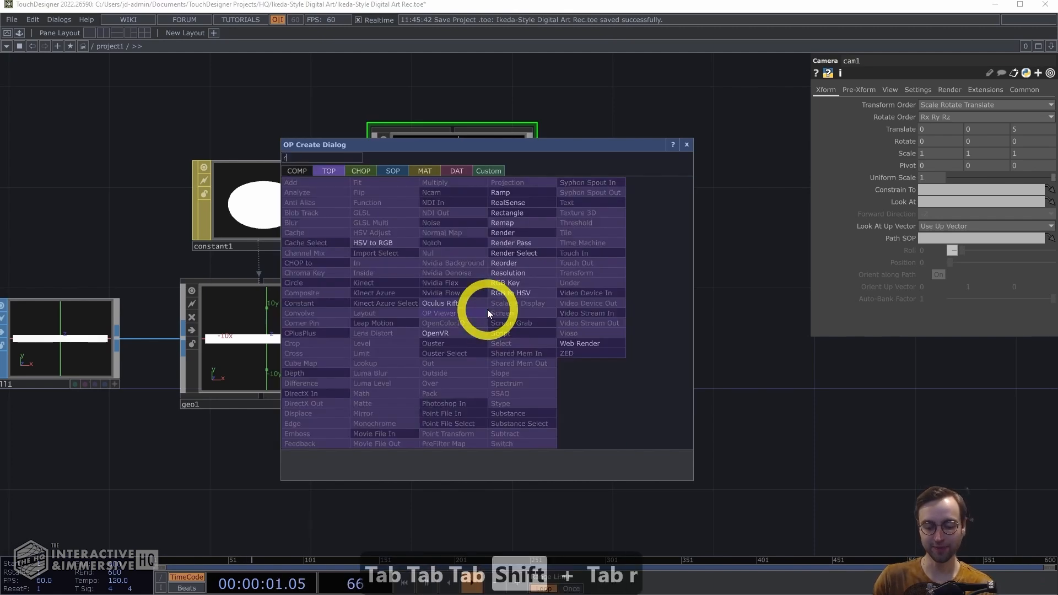
key("Return")
left_click(487, 309)
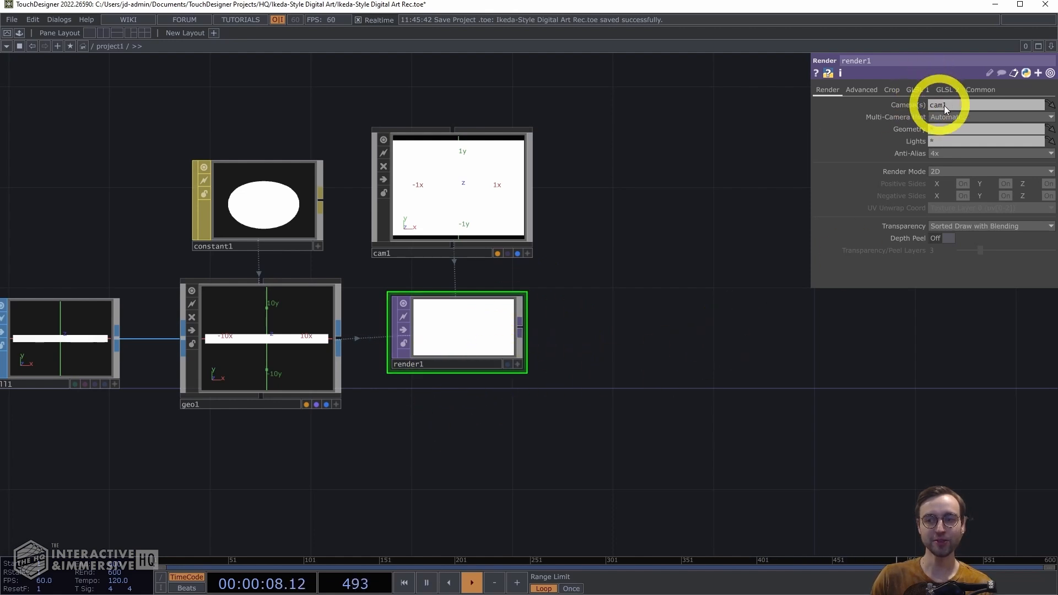
left_click(981, 89)
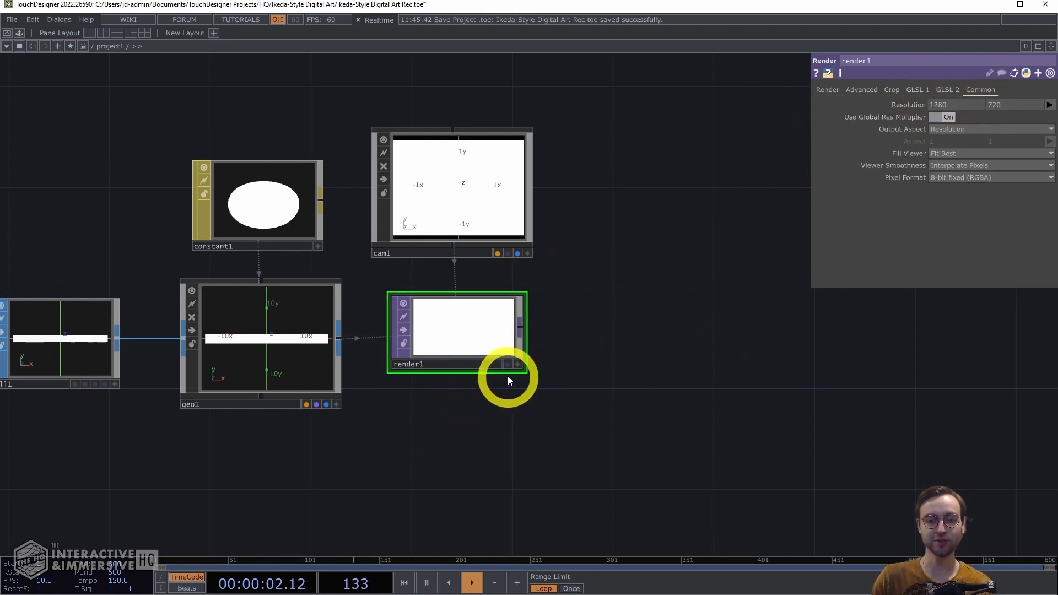
Step: Set the camera's projection to Orthographic
left_click_drag(607, 274, 548, 241)
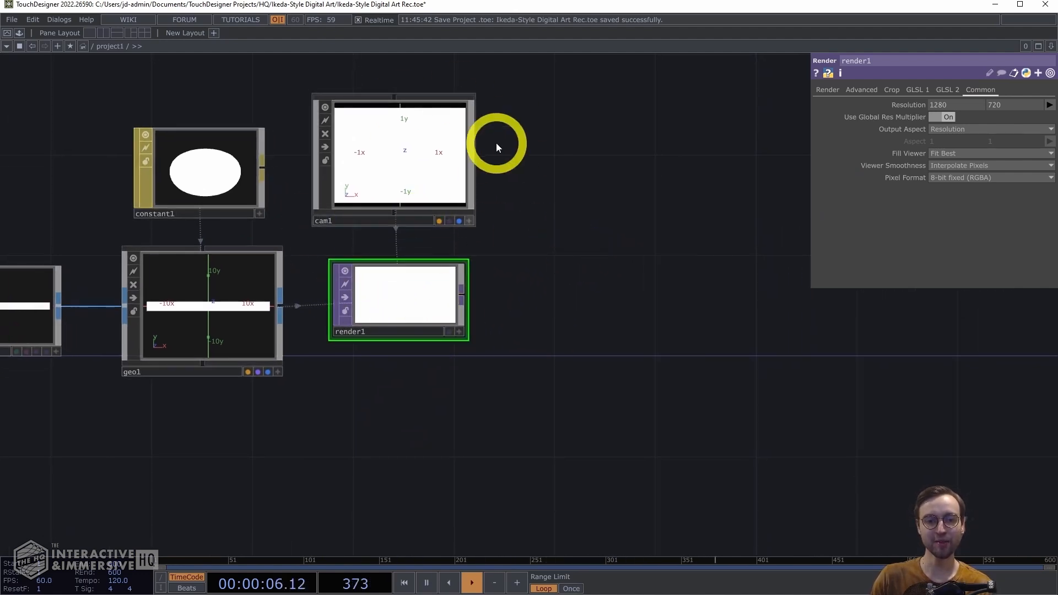
left_click(364, 221)
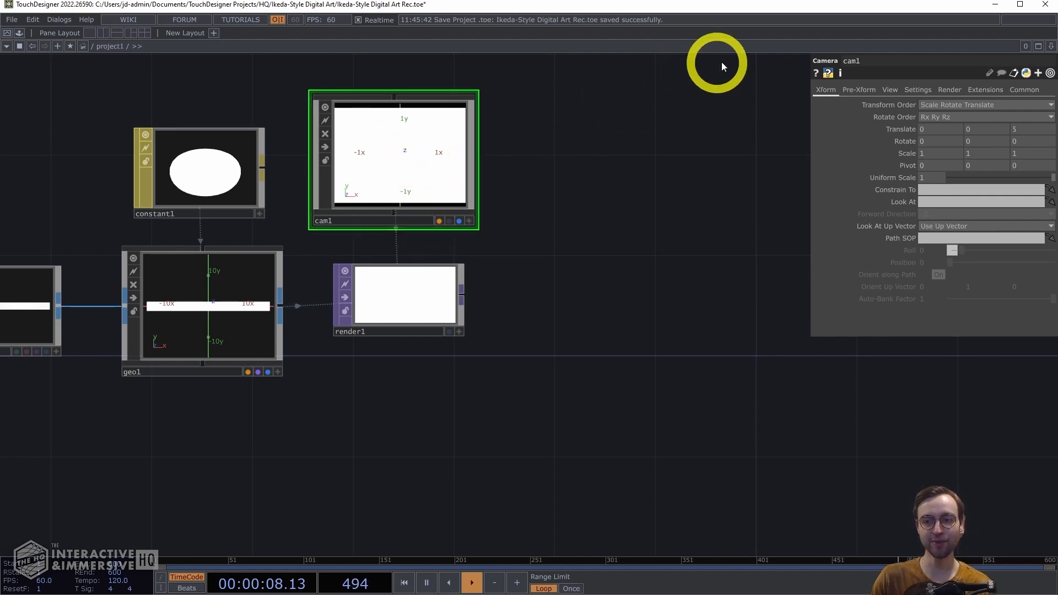
left_click(890, 90)
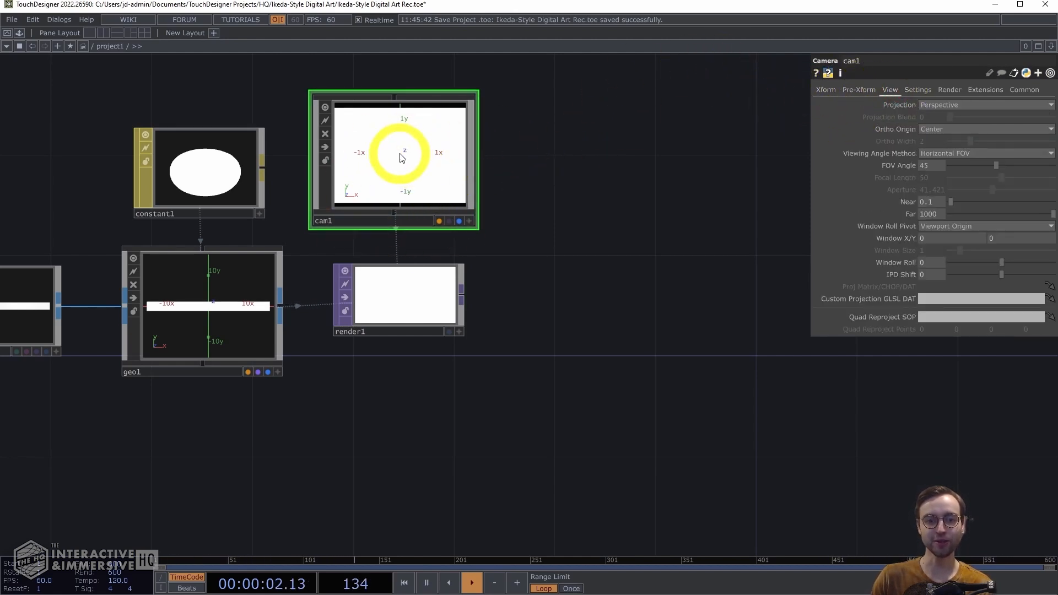
left_click(918, 105)
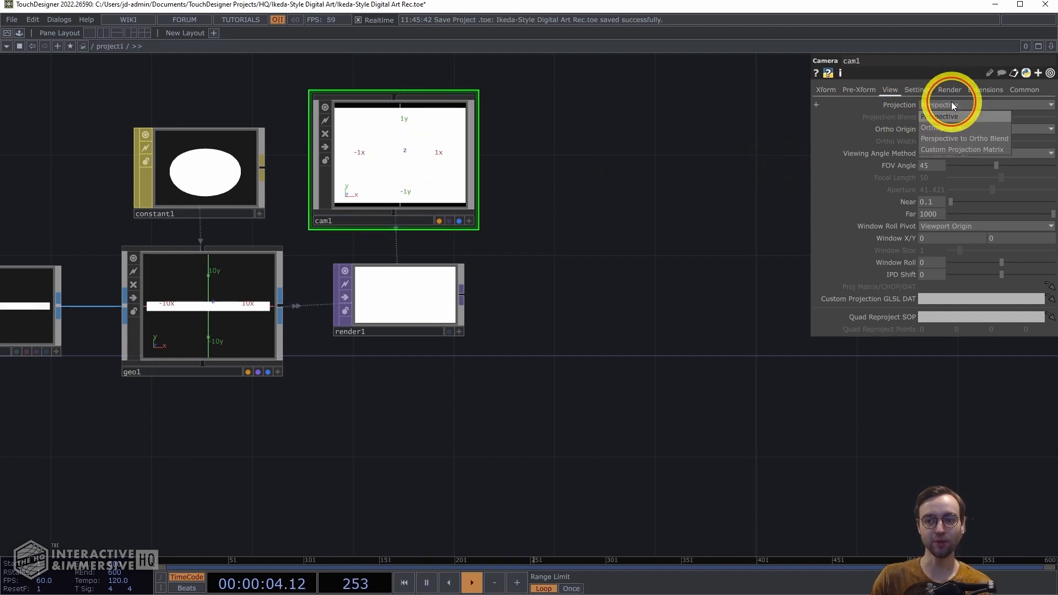
left_click(931, 131)
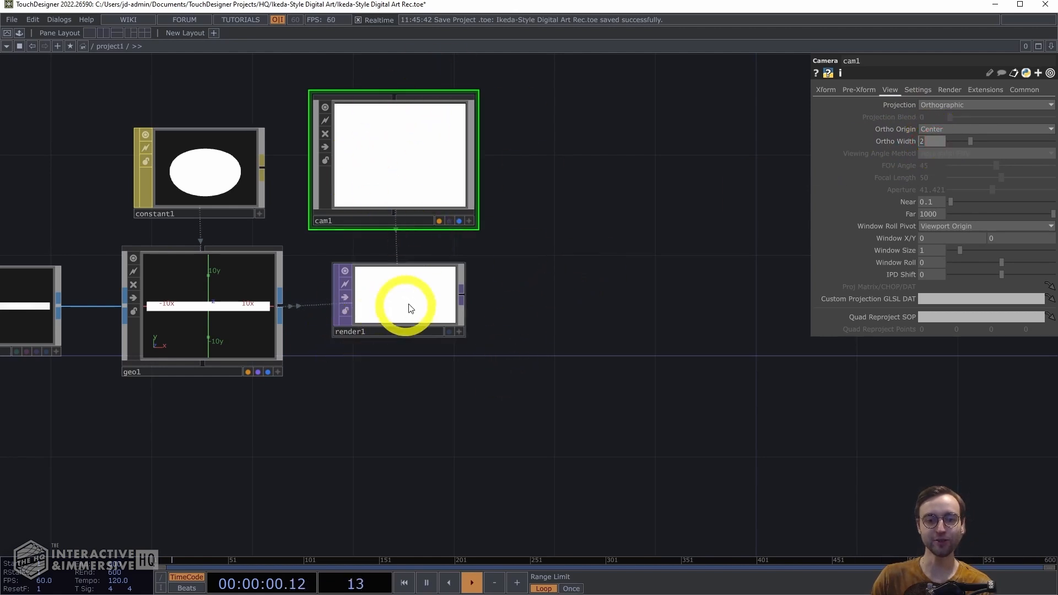
Step: Review the rectangle's size parameters and select the Render TOP for comparison
left_click_drag(381, 358, 532, 350)
scroll(496, 354, "down", 3)
scroll(435, 382, "down", 2)
left_click_drag(406, 390, 471, 378)
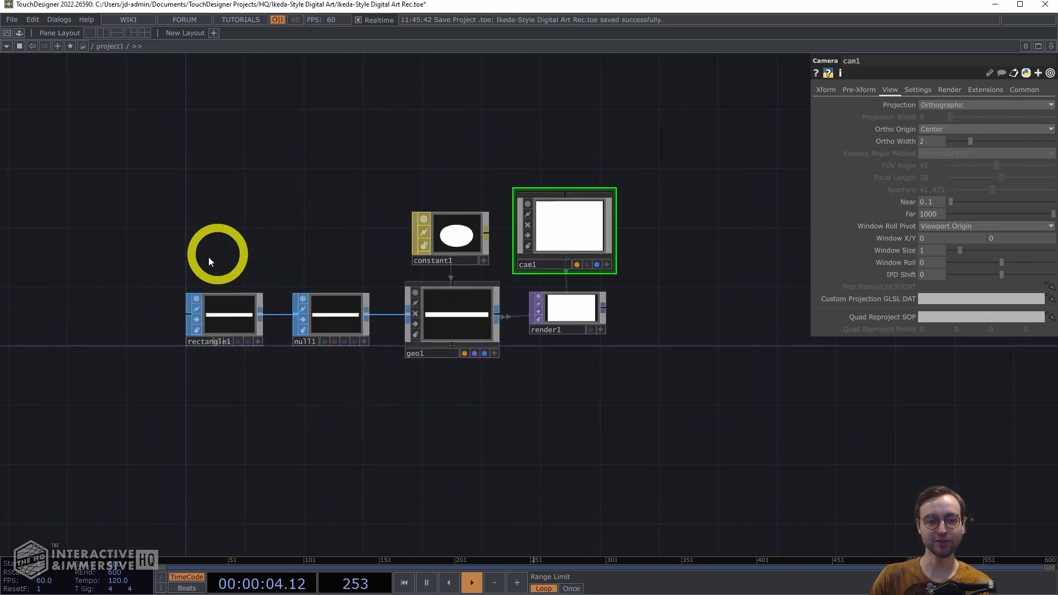
left_click(222, 311)
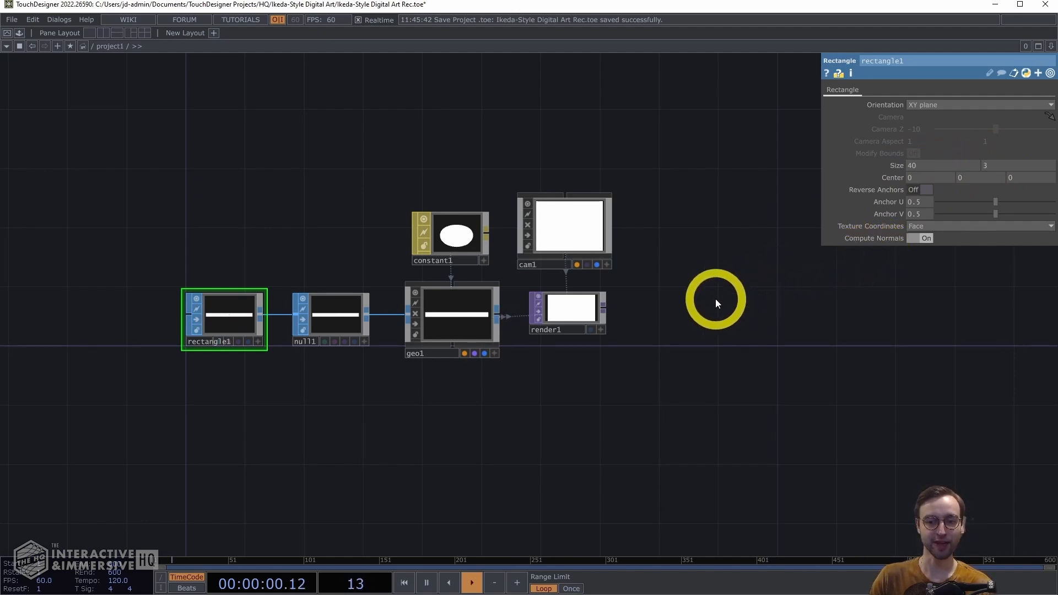
left_click(574, 303)
Step: Drive the camera's Ortho Width with the expression op('render1').par.resolutionw
left_click(563, 224)
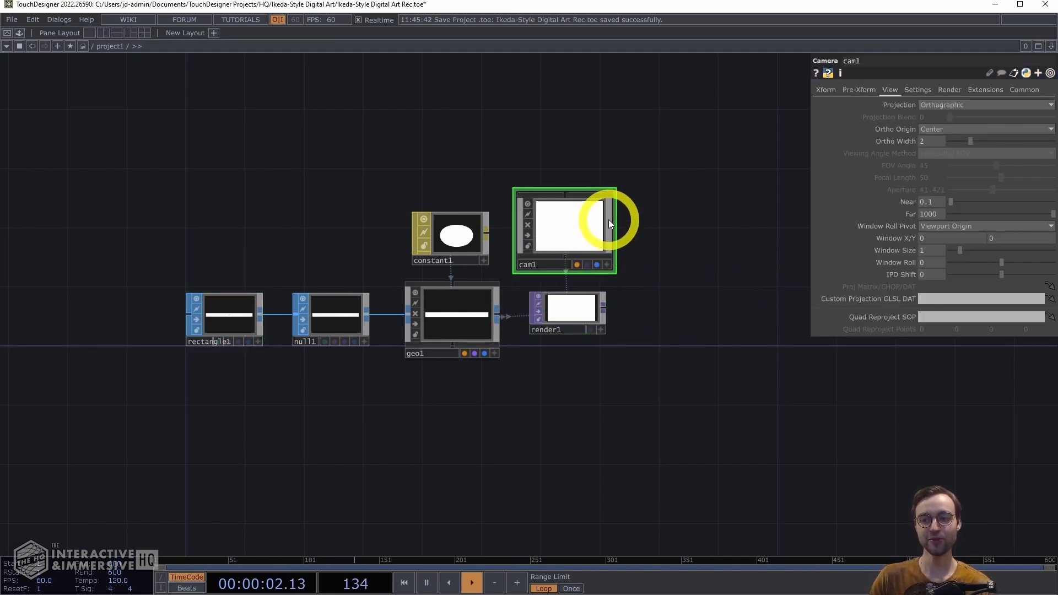
left_click(900, 141)
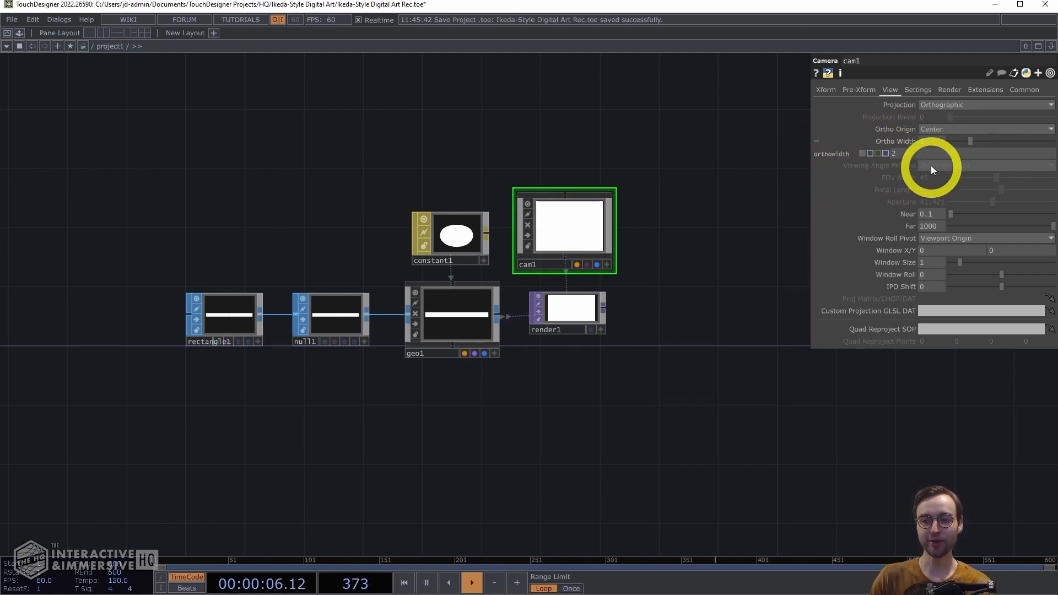
left_click(919, 155)
left_click(791, 327)
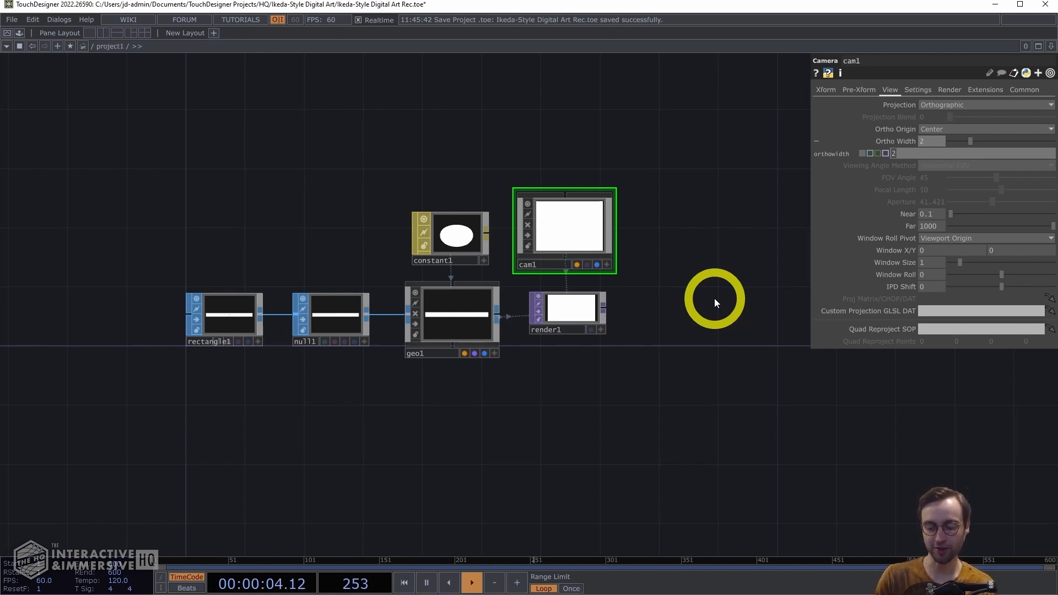
type("op()")
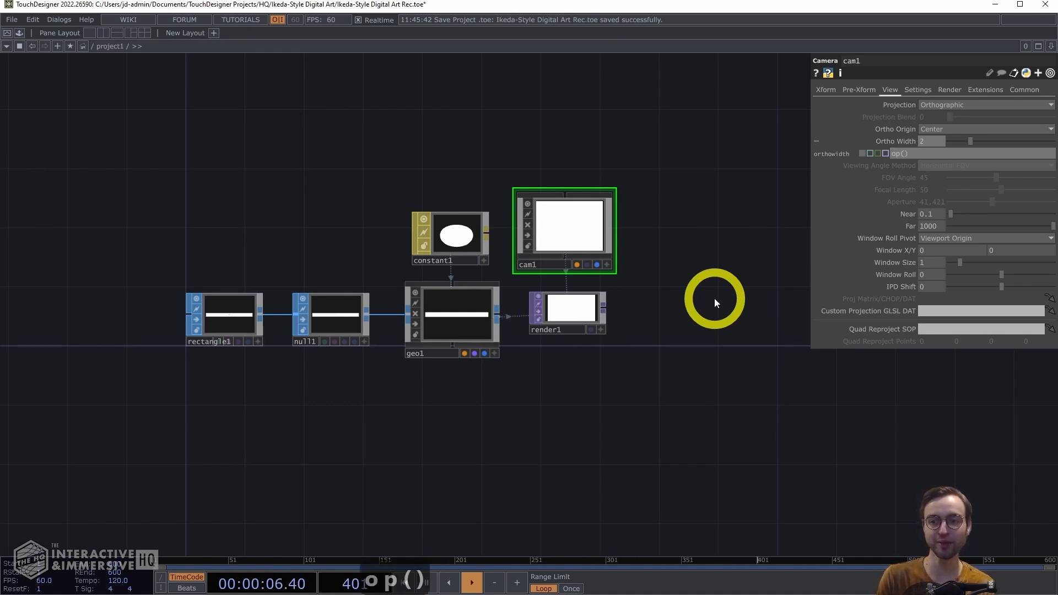
key("Left")
type("''")
type("re")
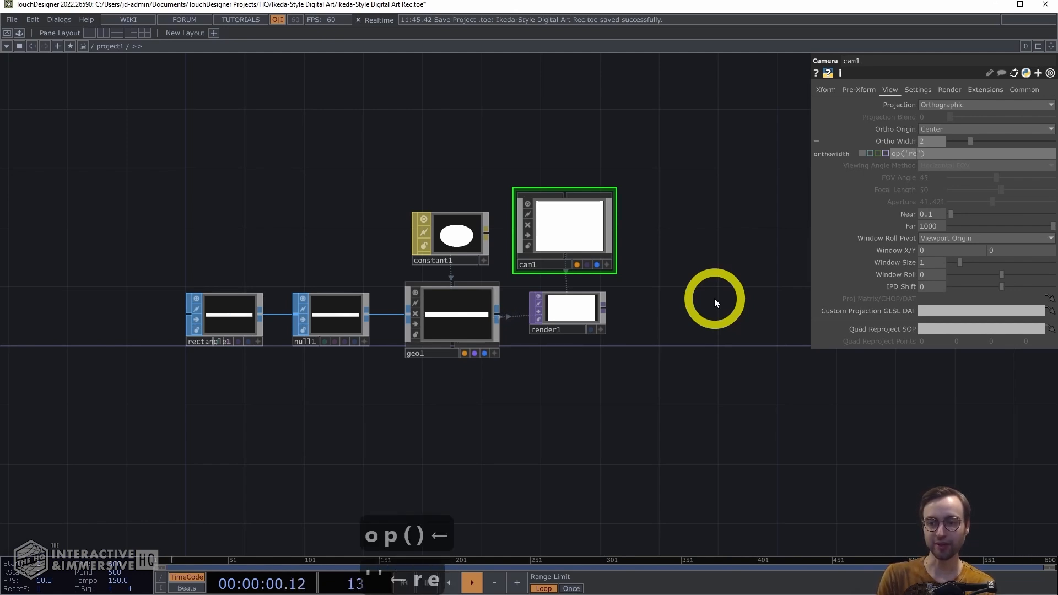
type("nder1")
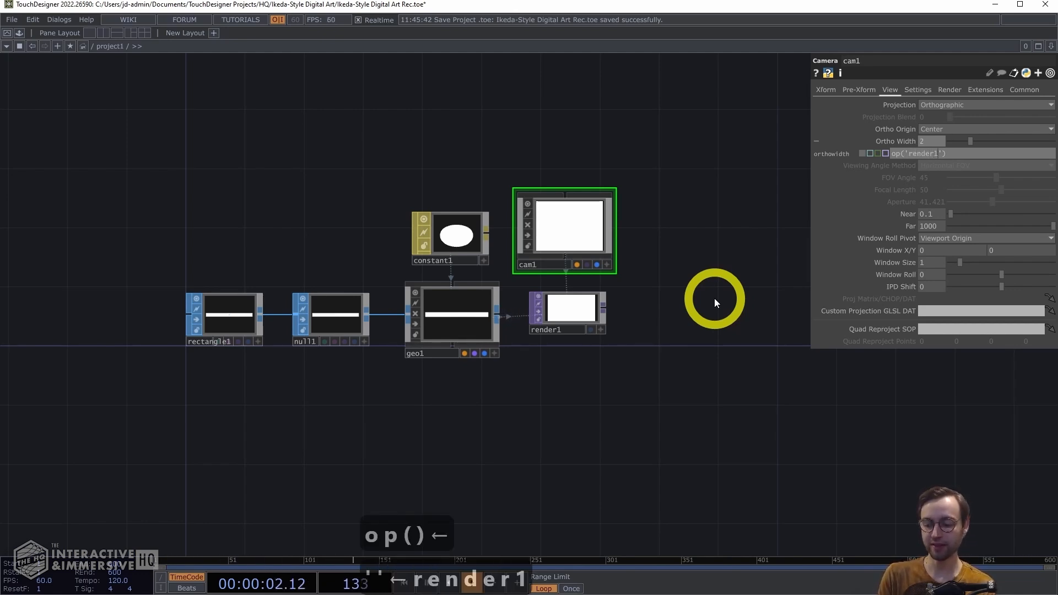
key("End")
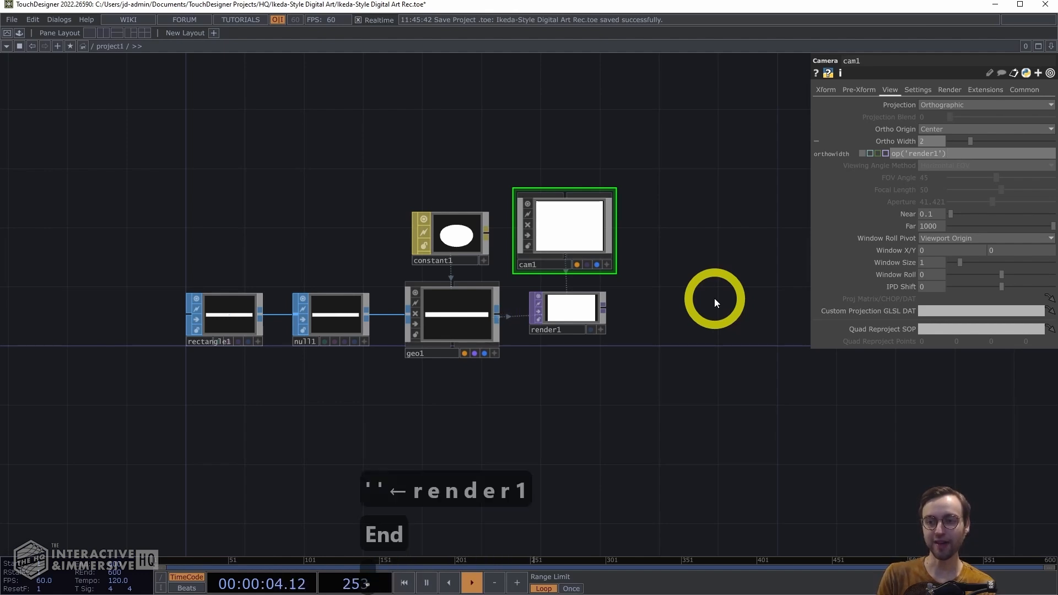
type(".par.resolution")
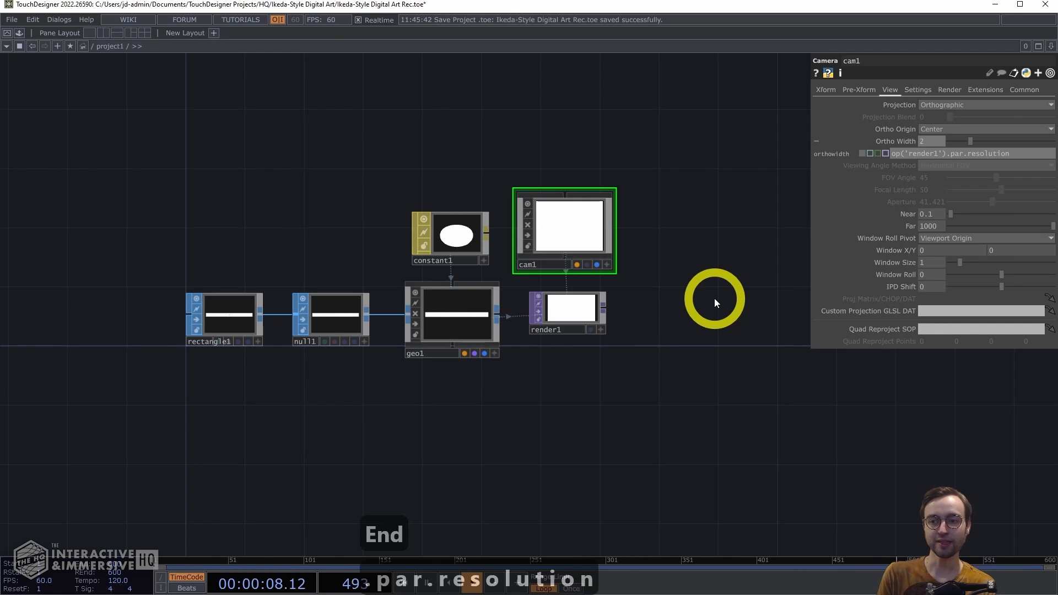
type("w")
key("Return")
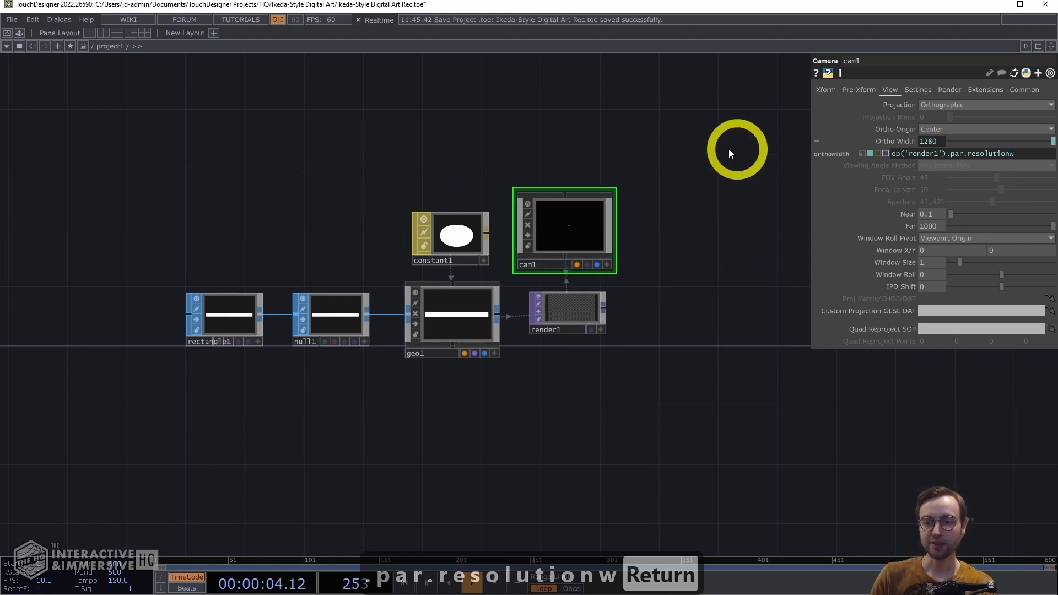
Step: Add a Constant TOP fed by the Render TOP's output and align it in a row beside the render
scroll(663, 314, "up", 10)
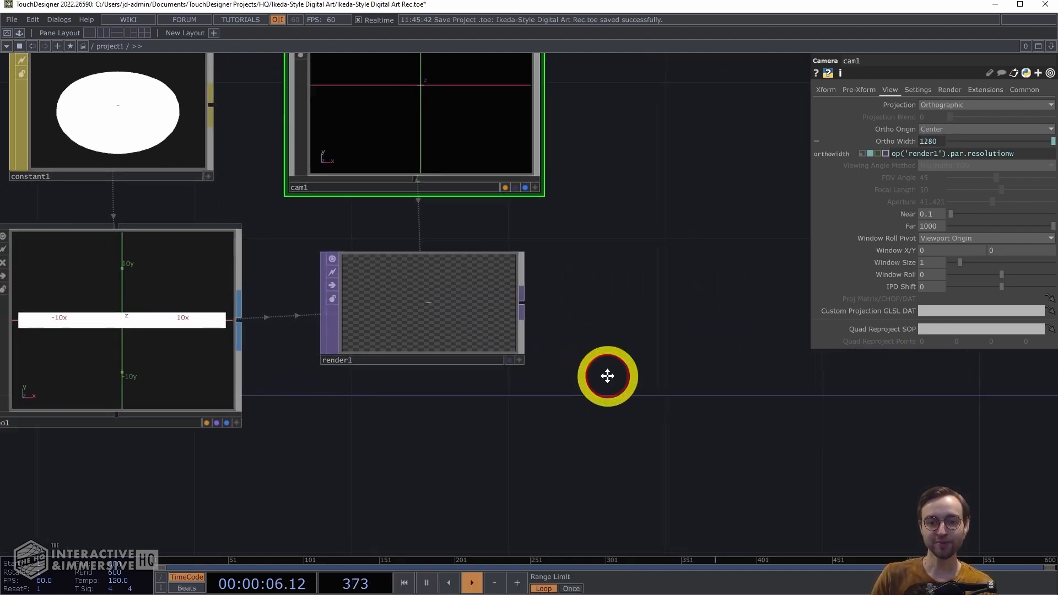
scroll(535, 356, "up", 4)
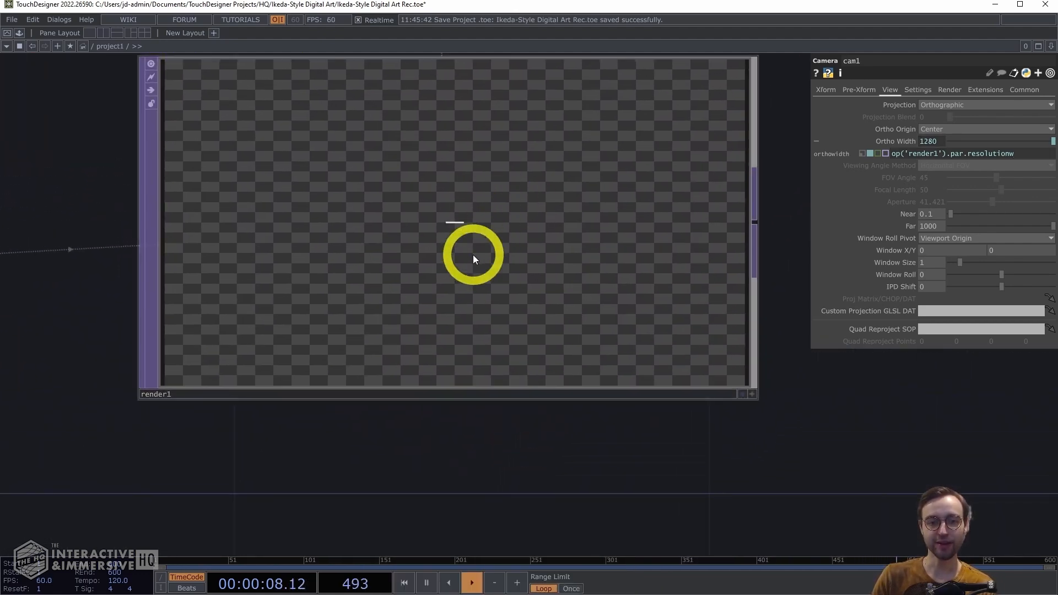
scroll(569, 433, "down", 6)
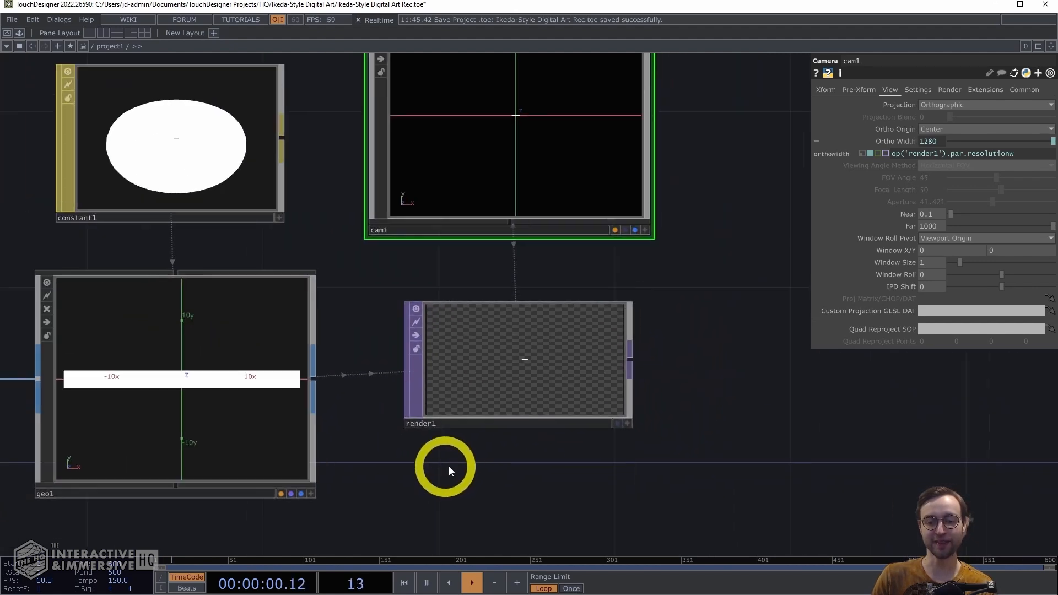
left_click_drag(519, 396, 399, 358)
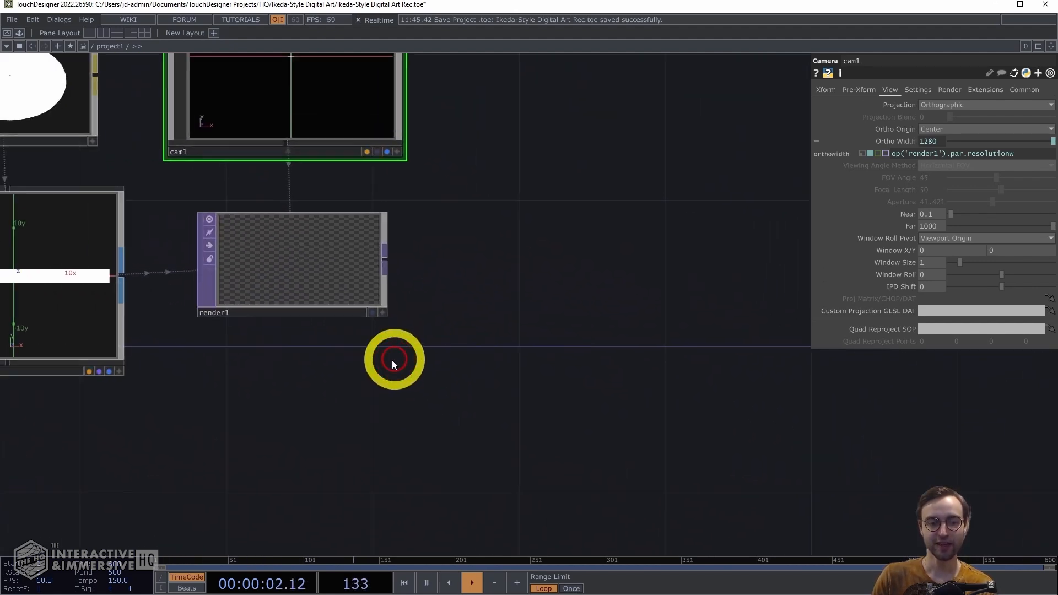
scroll(401, 359, "down", 4)
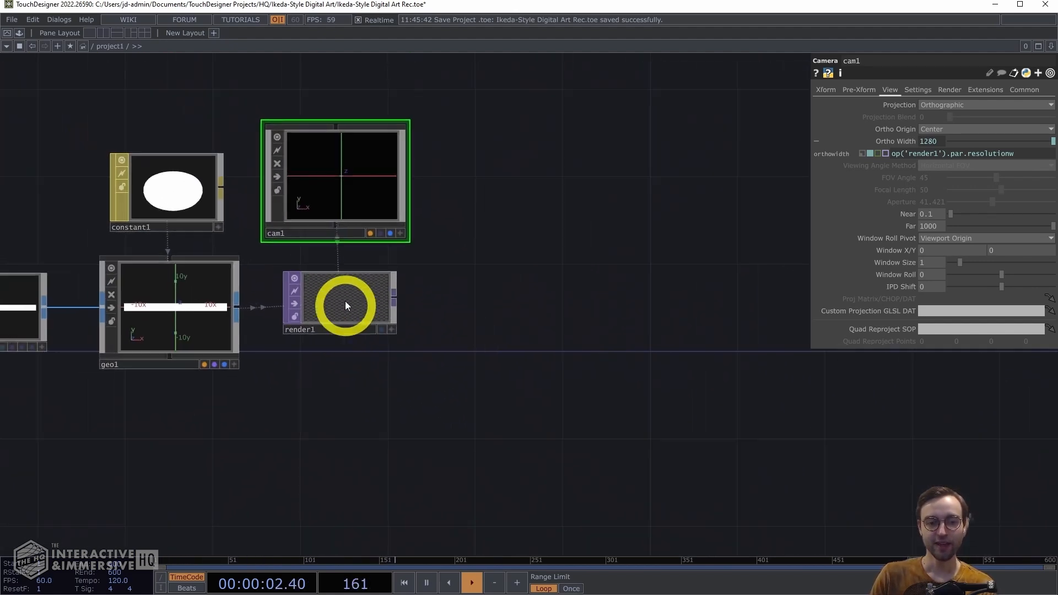
right_click(395, 297)
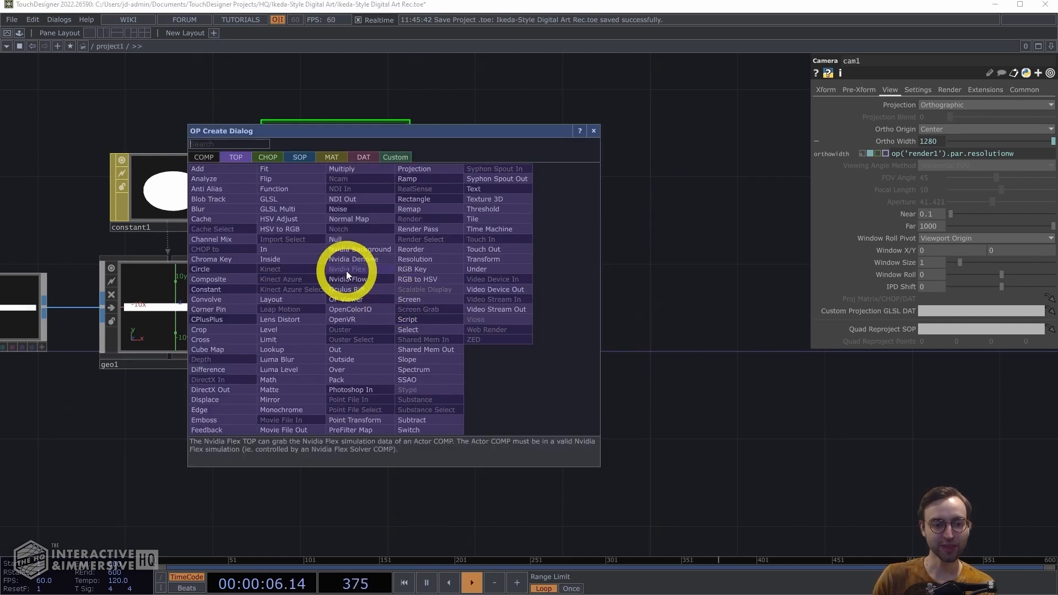
type("const")
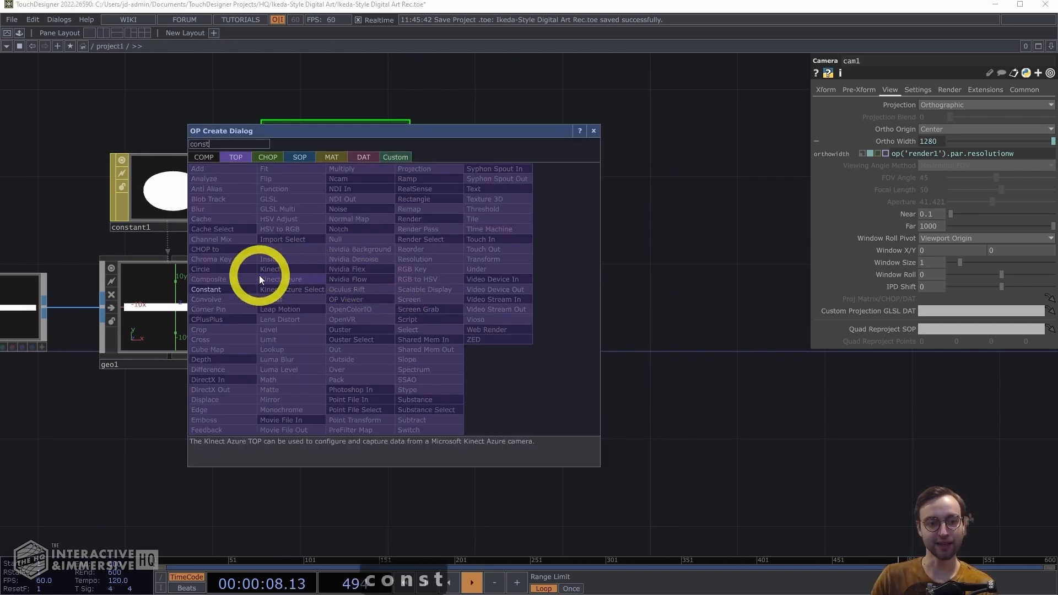
left_click(227, 291)
left_click(497, 306)
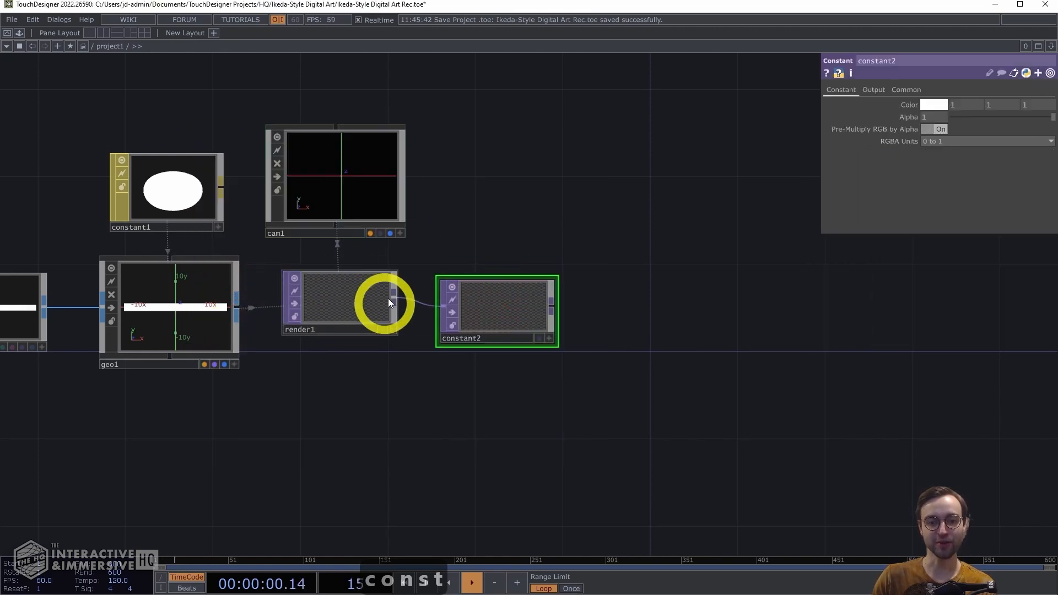
mouse_move(508, 309)
left_mouse_down()
mouse_move(510, 288)
mouse_move(517, 300)
left_mouse_up()
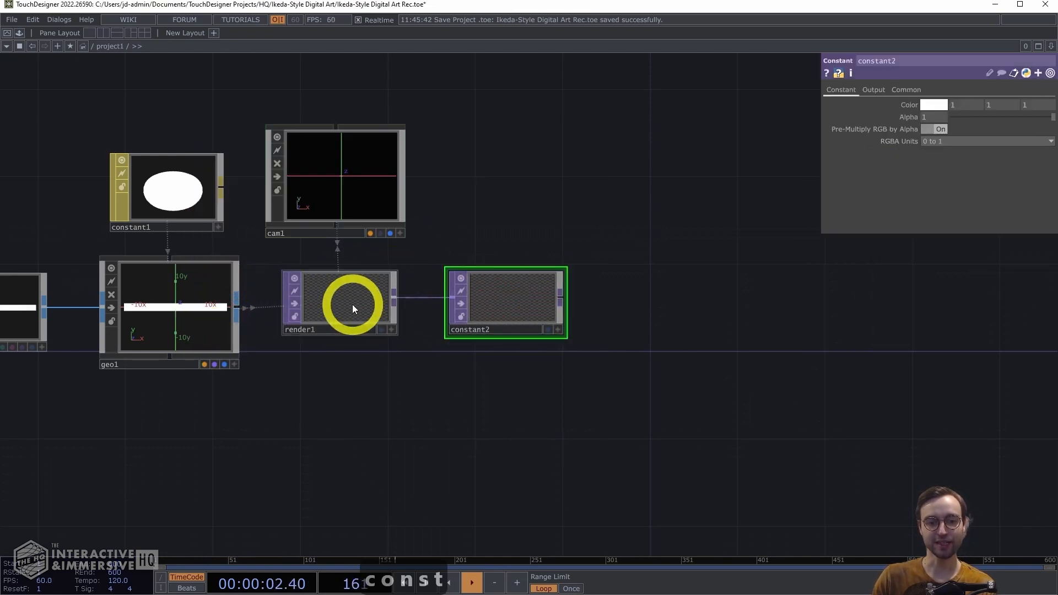
Step: Set the Constant TOP's color to 0.3 for red, green and blue, and its output operation to Under
middle_click(910, 108)
middle_click_drag(911, 108, 964, 104)
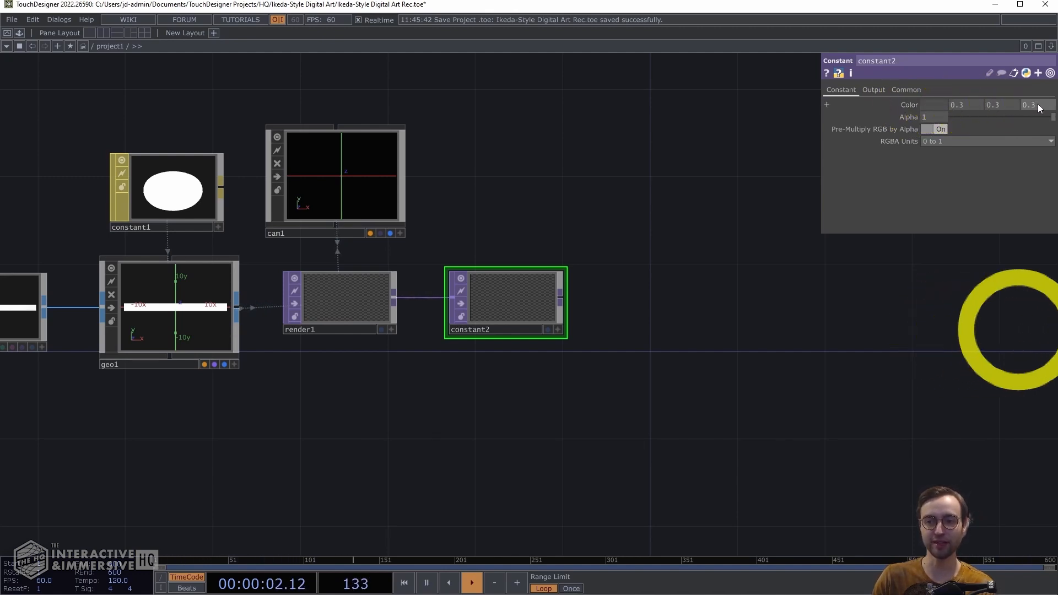
left_click(873, 90)
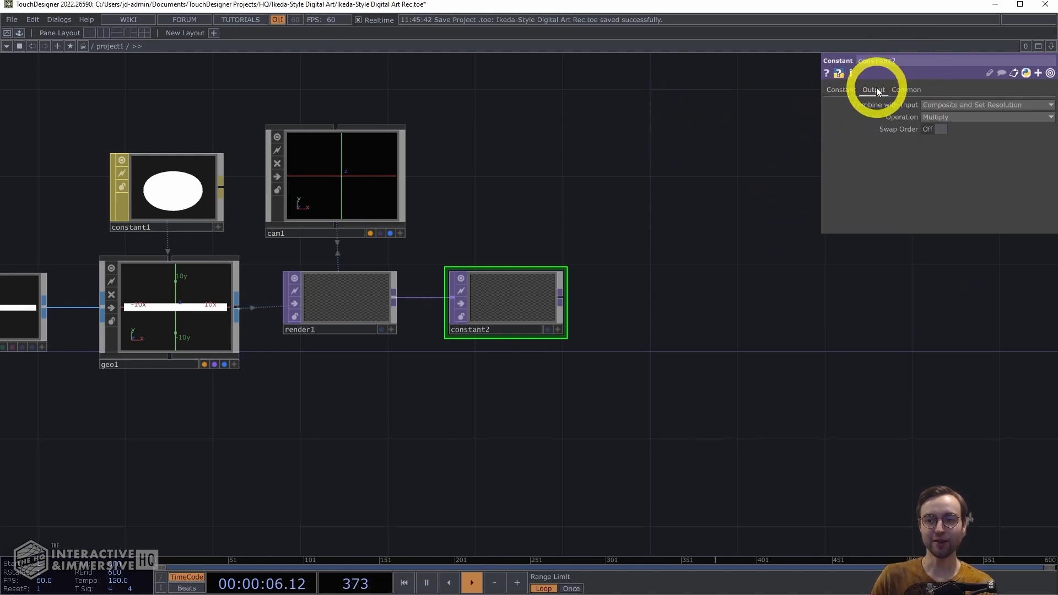
left_click(943, 117)
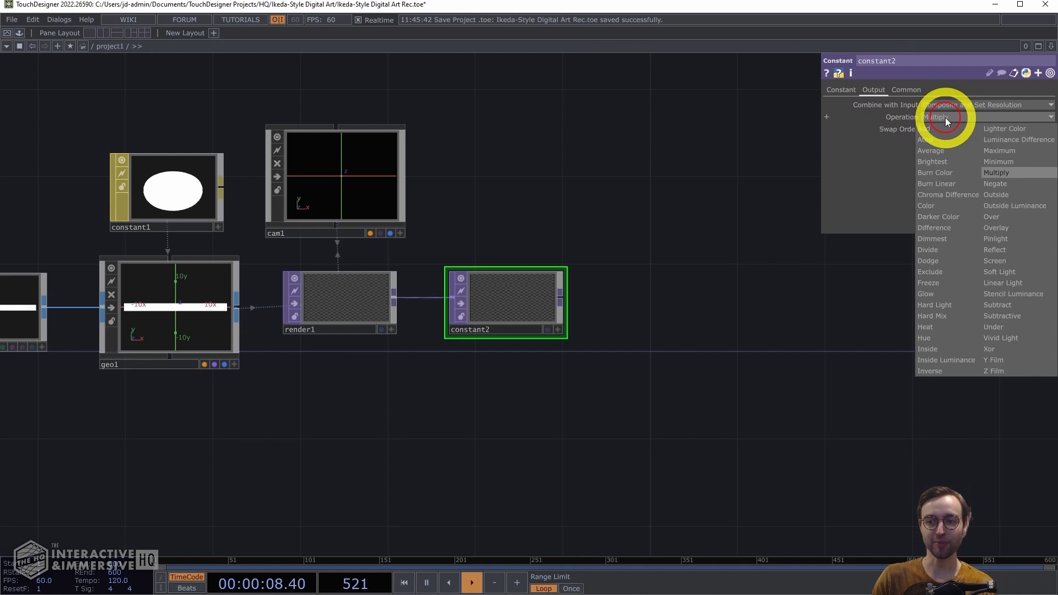
left_click(1001, 327)
Step: Examine the rendered rectangle over the gray background in the Constant TOP's viewer
scroll(515, 355, "up", 6)
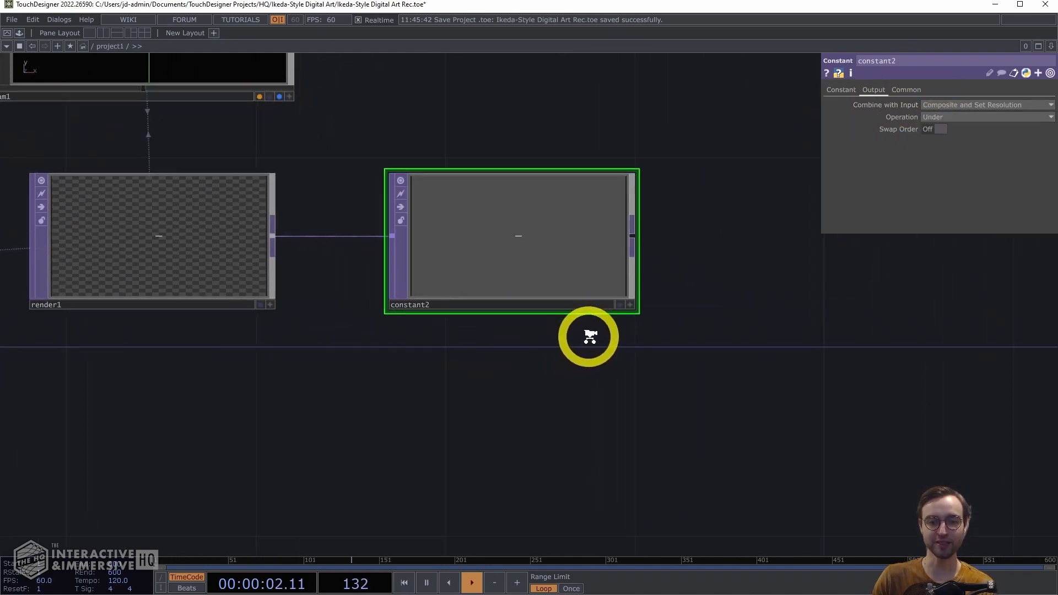
left_click_drag(456, 401, 325, 436)
scroll(574, 416, "up", 3)
scroll(634, 380, "up", 2)
left_click_drag(545, 435, 483, 570)
left_click_drag(531, 473, 489, 515)
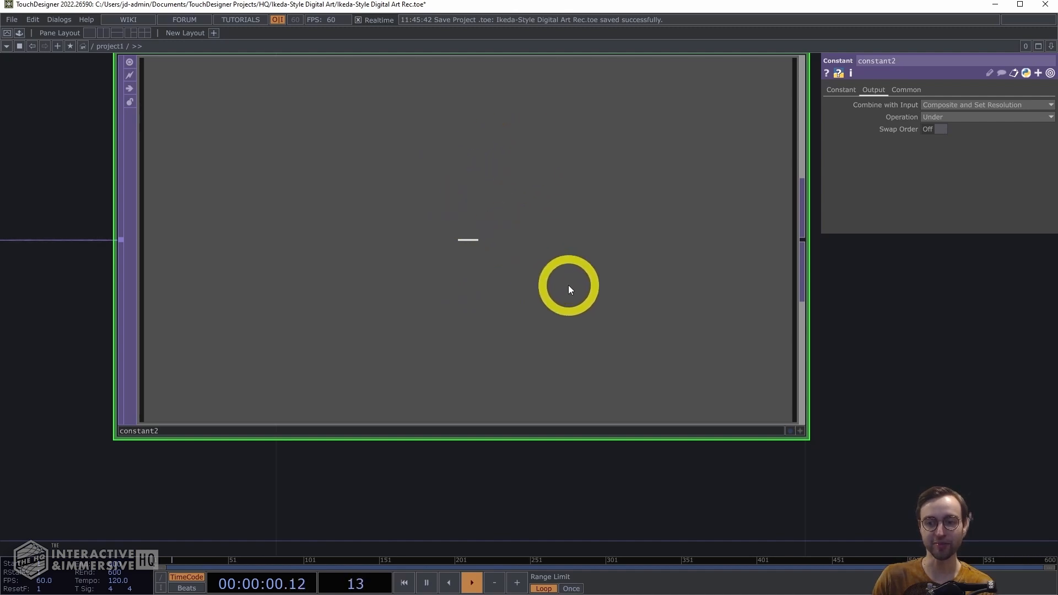
scroll(710, 451, "down", 1)
middle_click_drag(605, 462, 575, 497)
left_click_drag(576, 498, 478, 382)
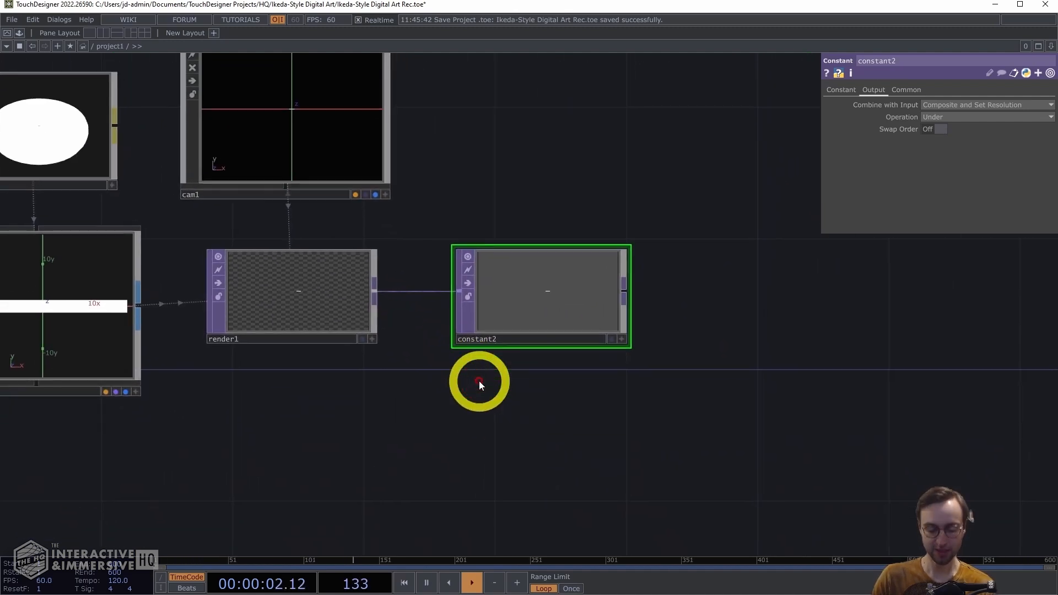
Step: Add a Null TOP after the Constant TOP and align it at the end of the render chain
left_click_drag(593, 417, 540, 395)
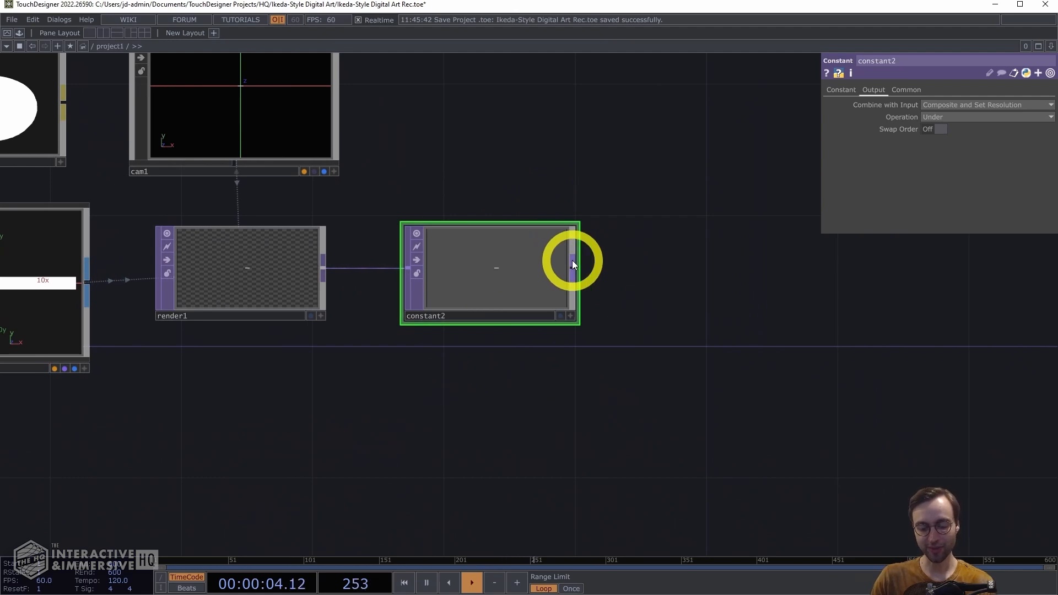
key("alt+n")
left_click(780, 281)
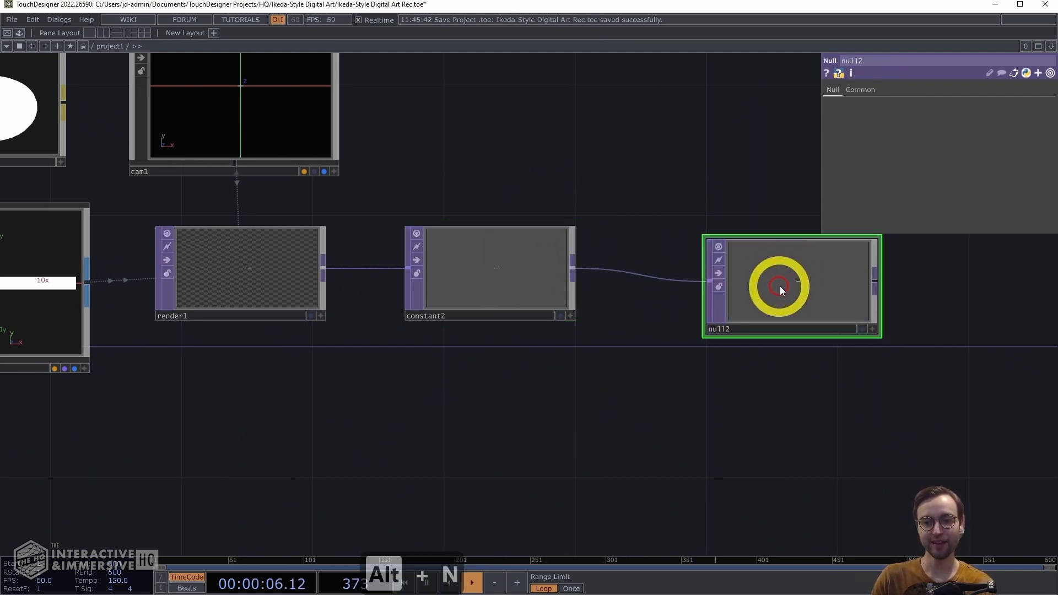
left_click_drag(776, 281, 711, 268)
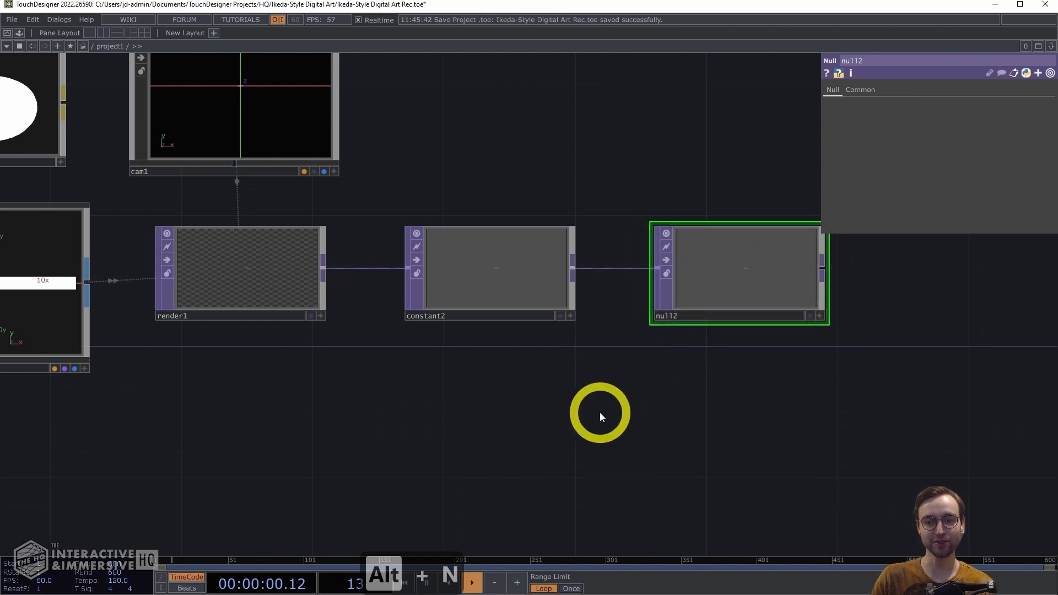
scroll(597, 414, "down", 4)
left_click_drag(494, 434, 643, 376)
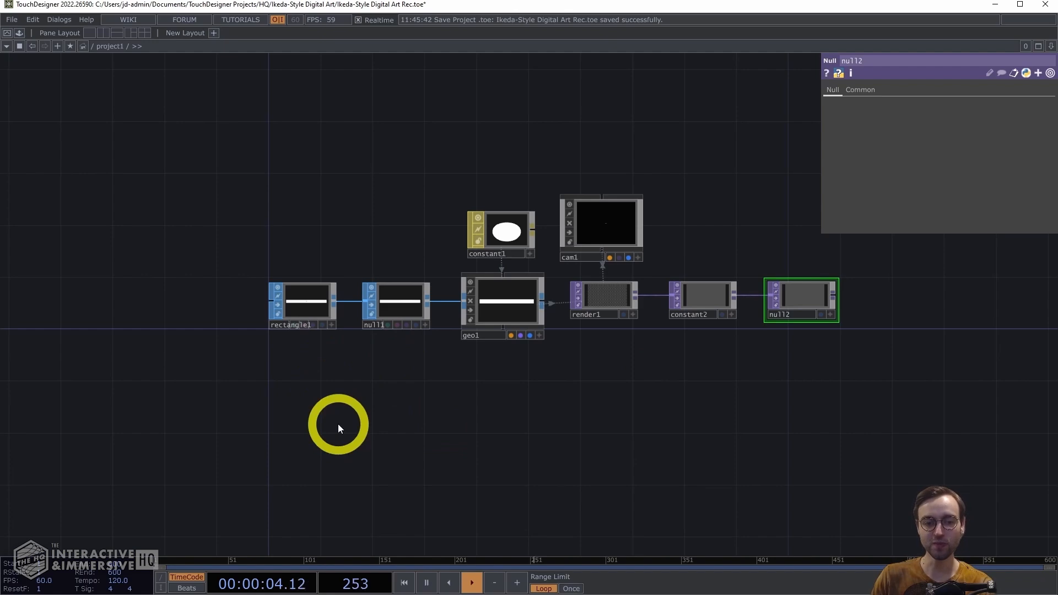
Step: Add a Grid SOP and place it directly beneath the rectangle node
double_click(296, 388)
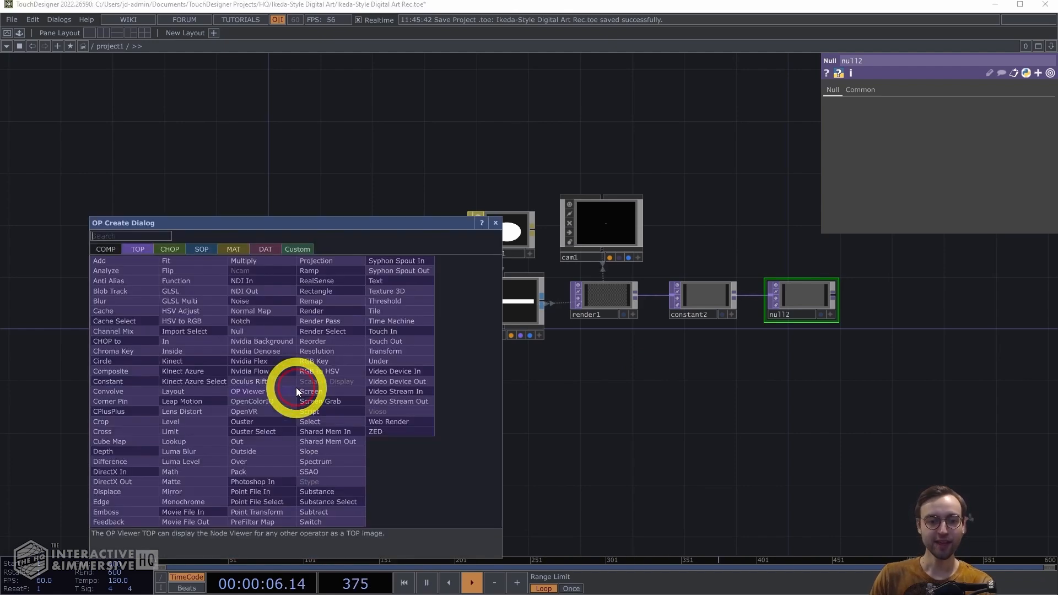
key("Tab")
key("Tab")
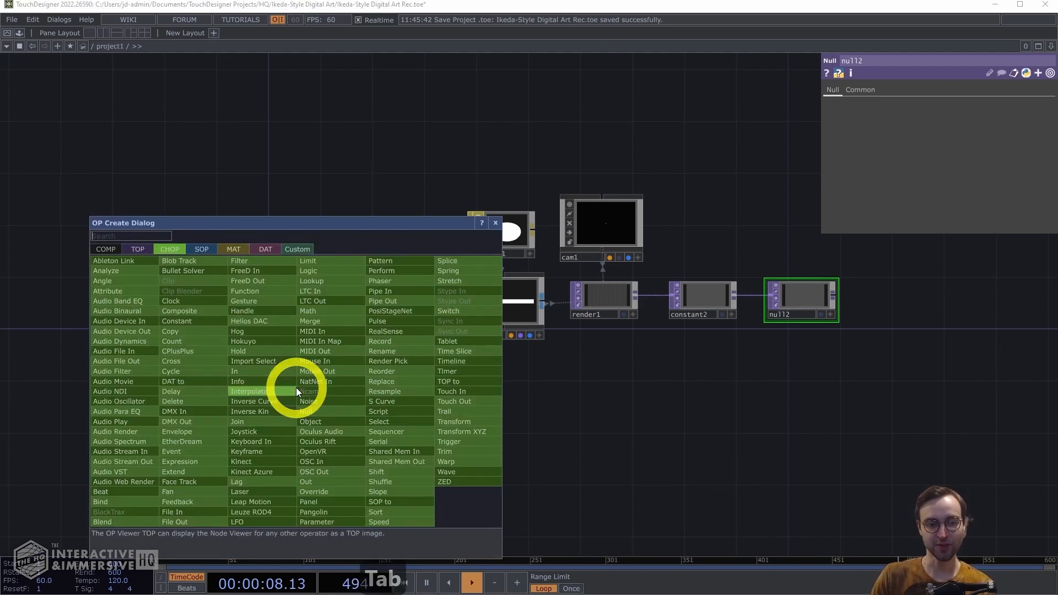
type("grid")
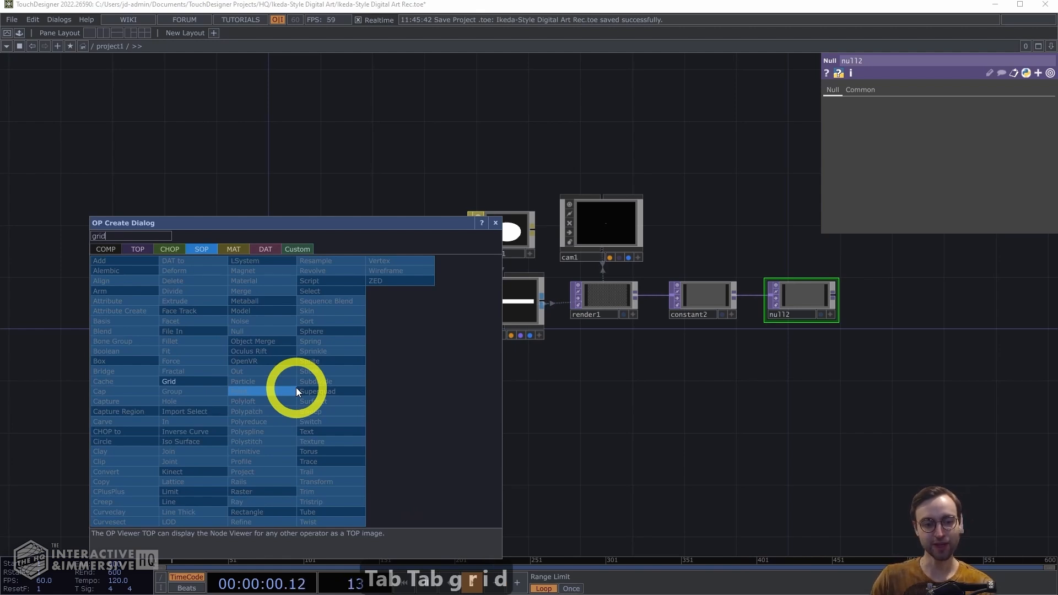
left_click(173, 378)
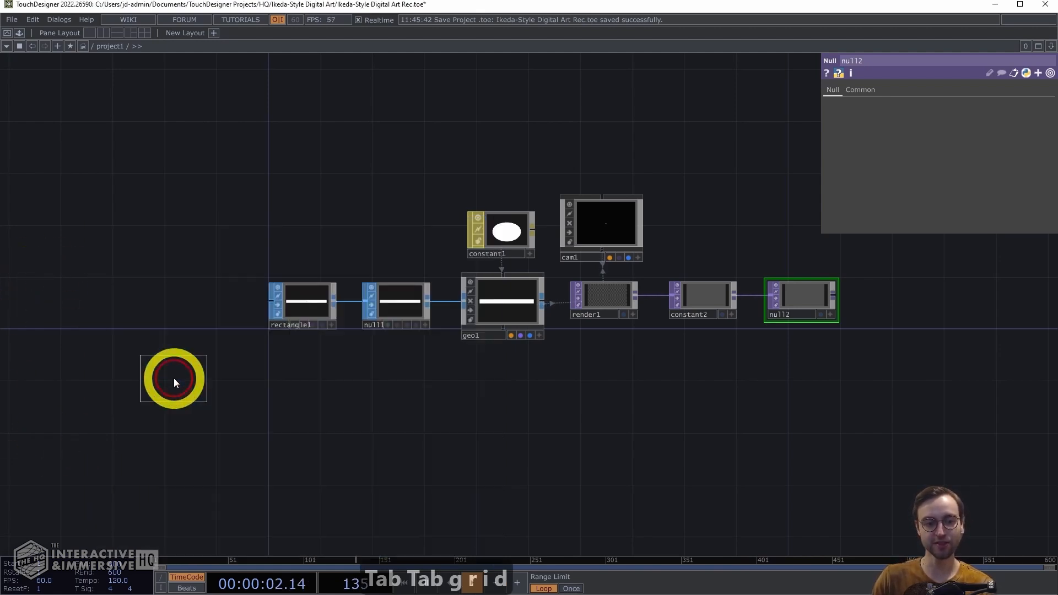
left_click(312, 359)
left_click_drag(312, 366, 308, 366)
left_click_drag(390, 409, 384, 379)
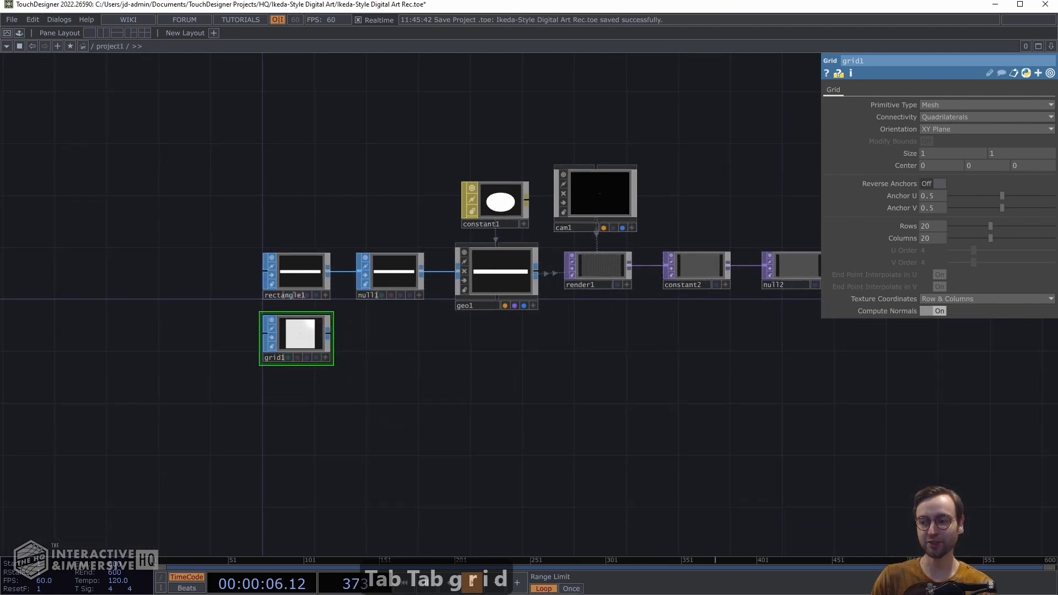
Step: Set the Grid SOP's size to 1240 by 717
left_click(823, 439)
scroll(602, 361, "up", 3)
left_click_drag(593, 354, 801, 355)
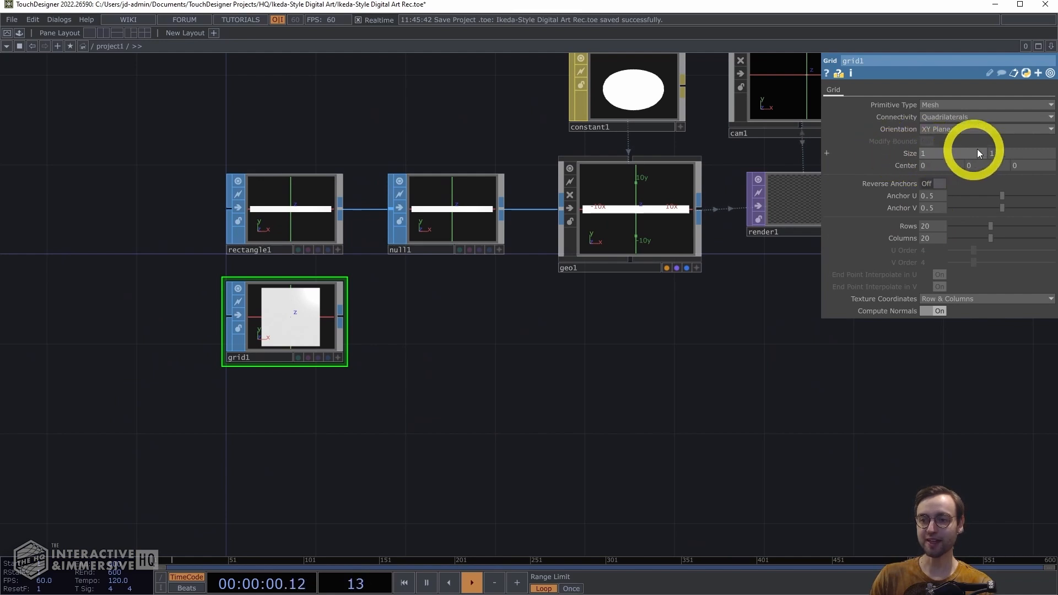
left_click(930, 153)
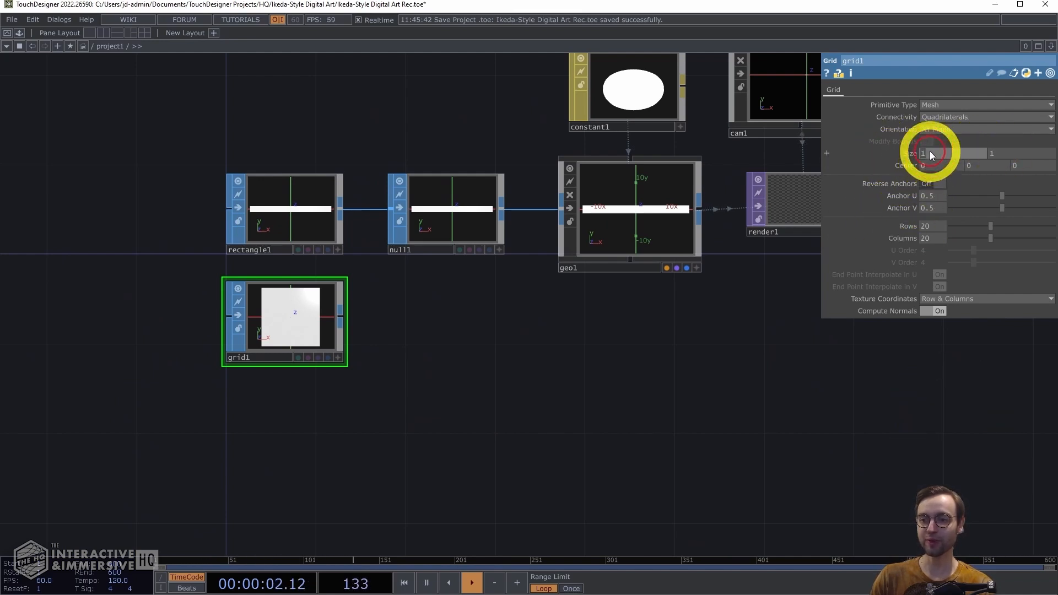
type("1280")
key("BackSpace")
key("BackSpace")
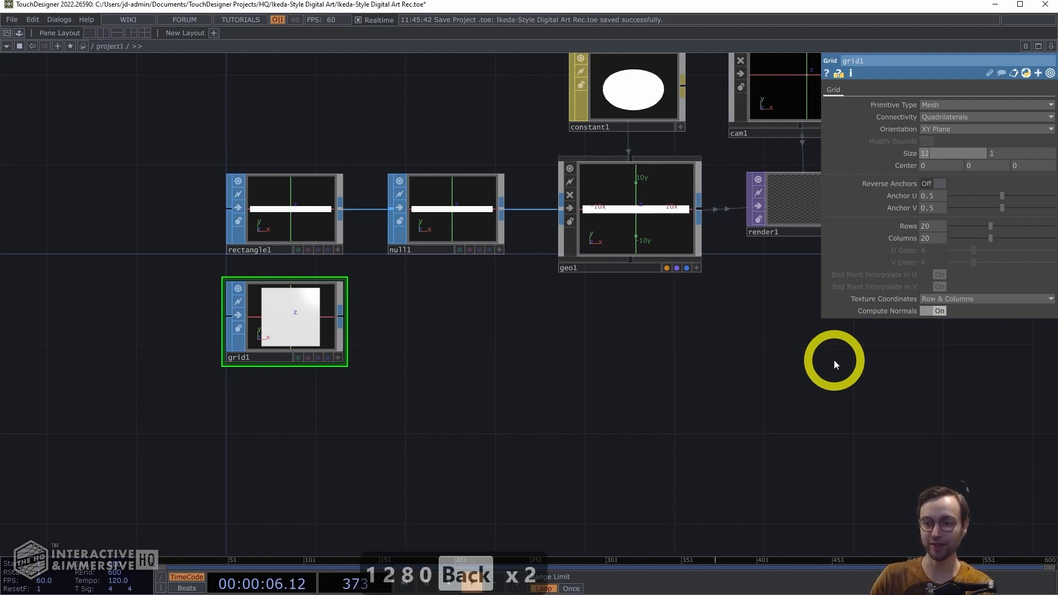
type("40")
key("Tab")
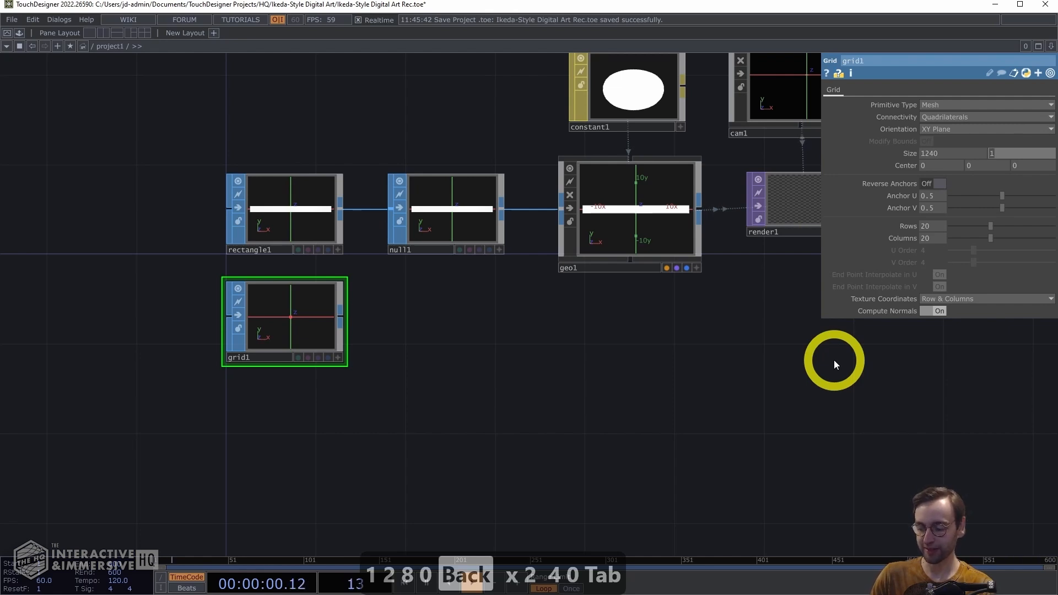
type("717")
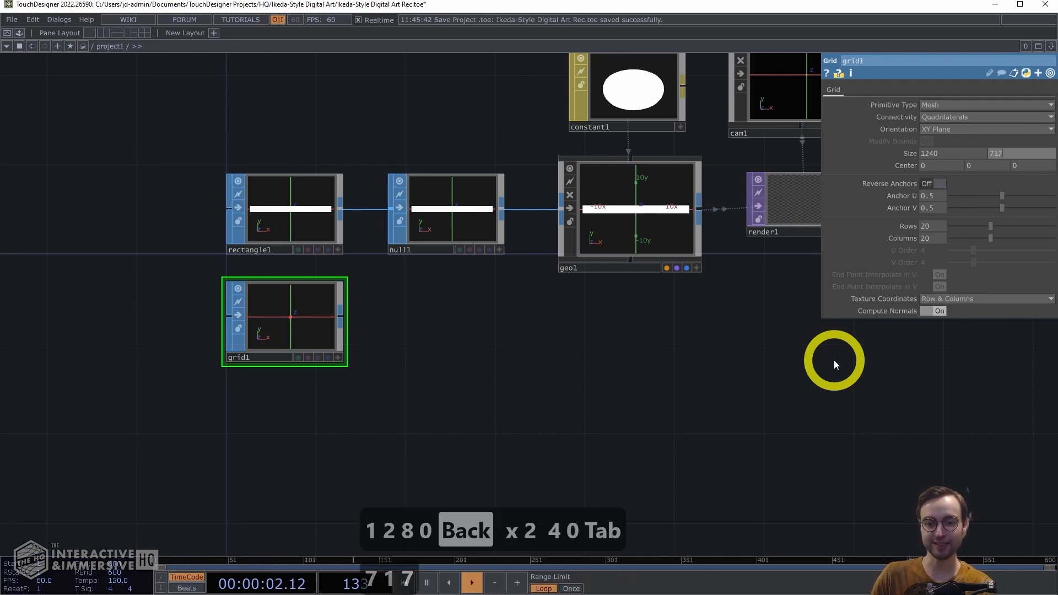
key("Return")
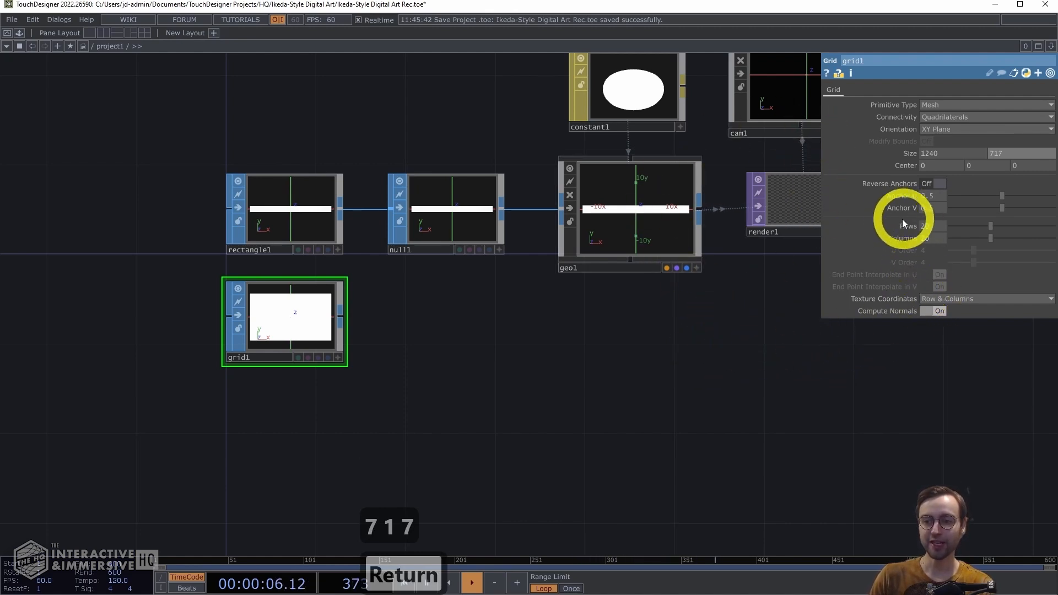
Step: Set the grid to 240 rows and 32 columns
left_click(925, 226)
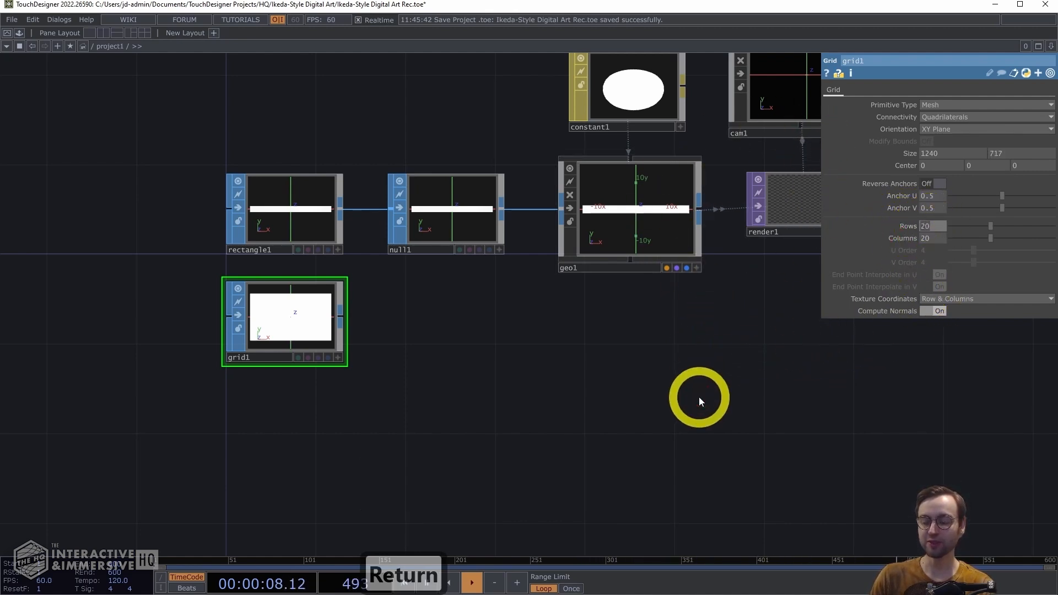
type("240")
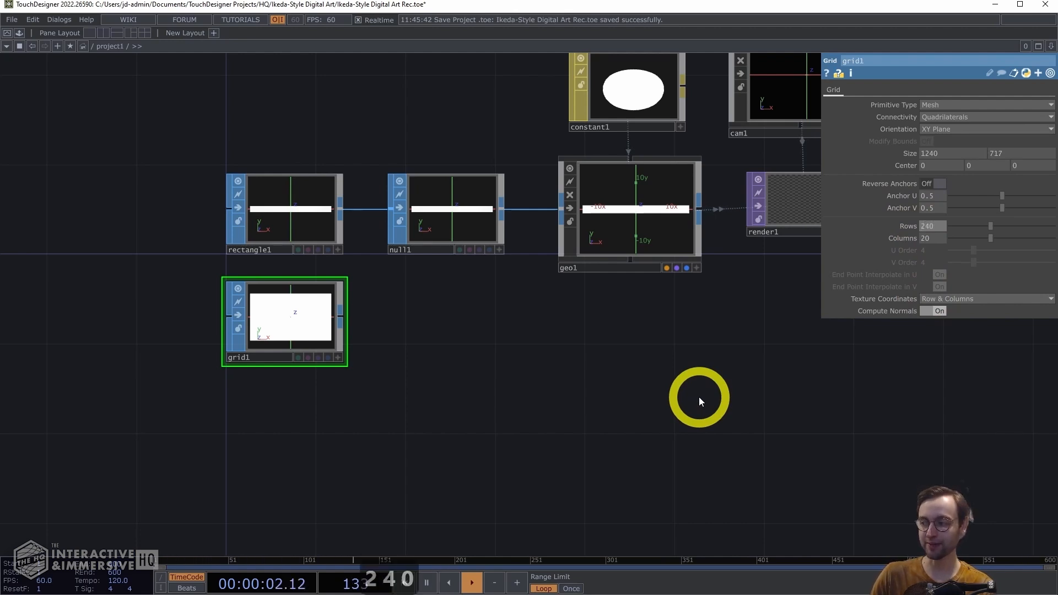
key("Return")
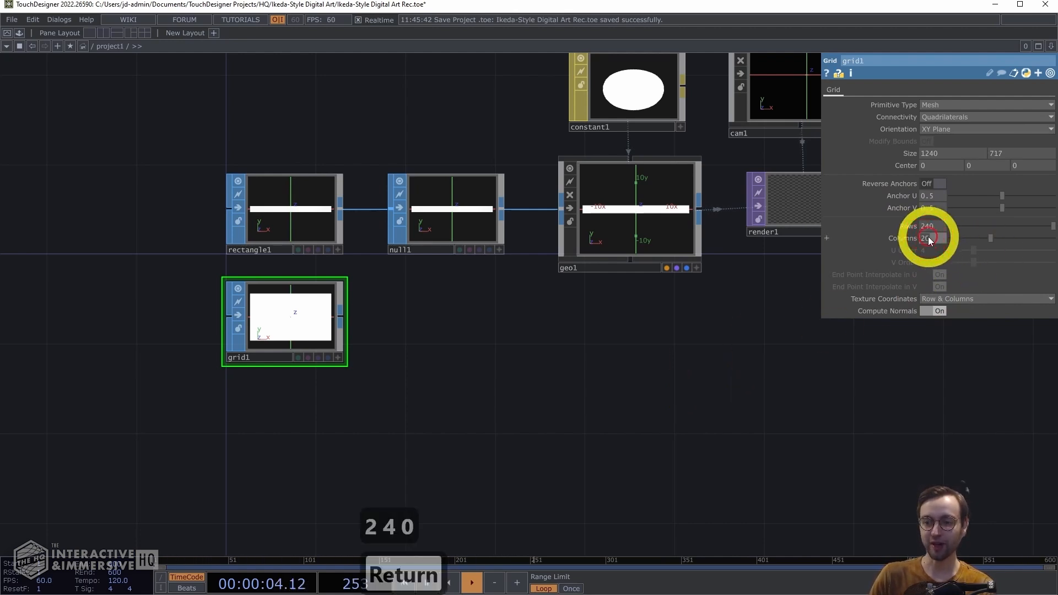
type("32")
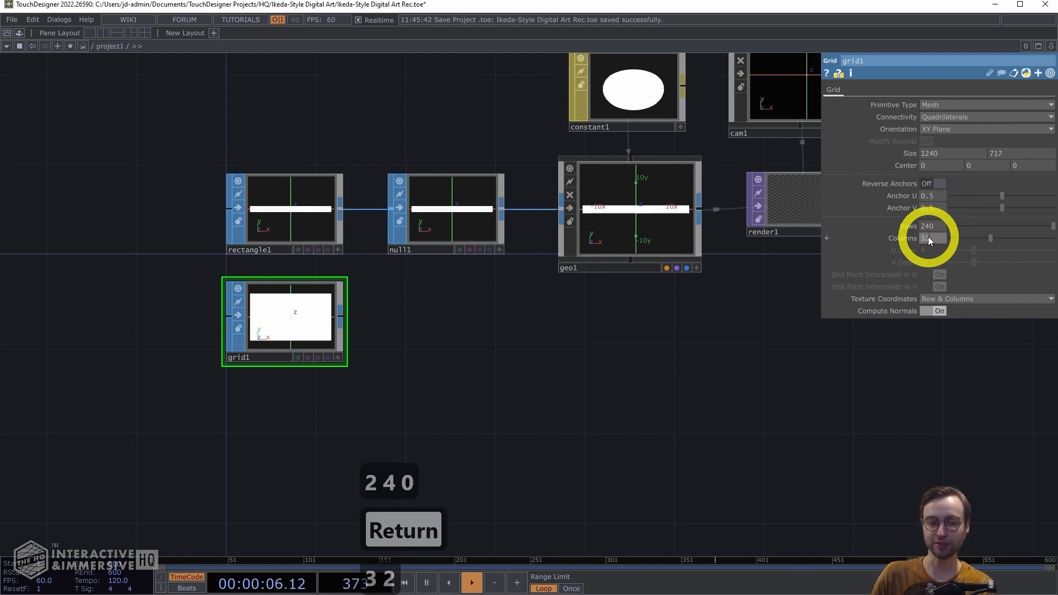
key("Return")
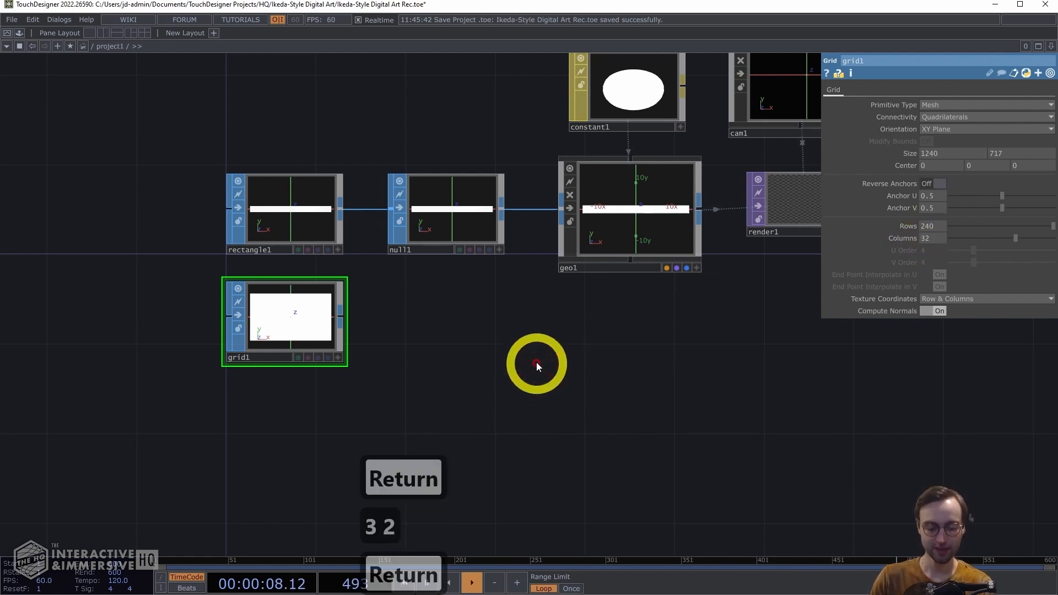
Step: Add a Null SOP fed by the grid, align it beside the grid, and rename it null_pos
key("alt+n")
left_click(442, 318)
left_click_drag(442, 317, 452, 324)
left_click(429, 355)
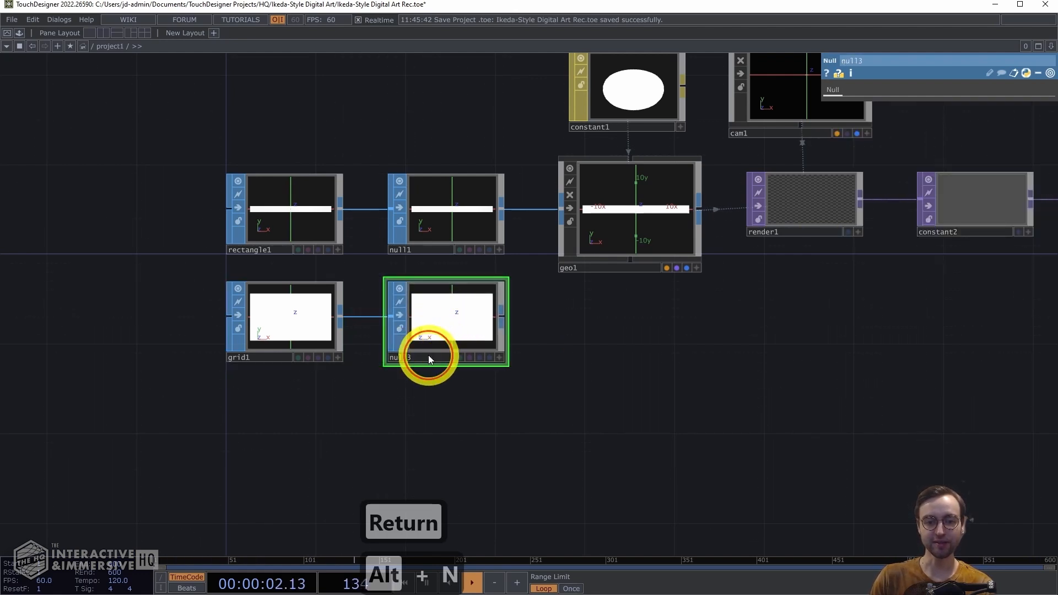
key("BackSpace")
type("_pos")
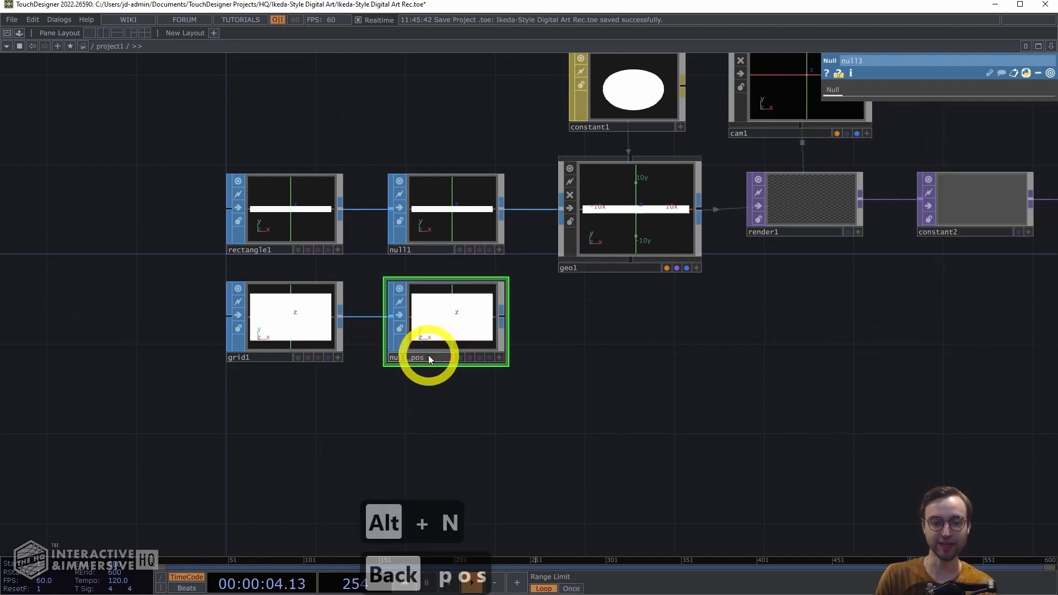
left_click(477, 410)
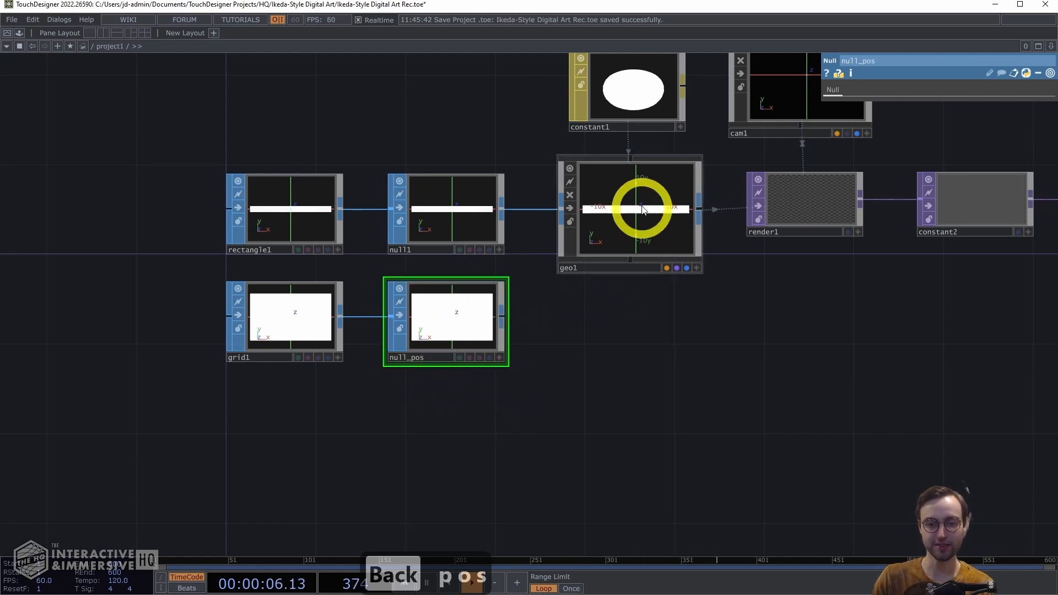
Step: Turn on instancing for the Geometry COMP geo1 and assign null_pos as its Translate OP
left_click(642, 192)
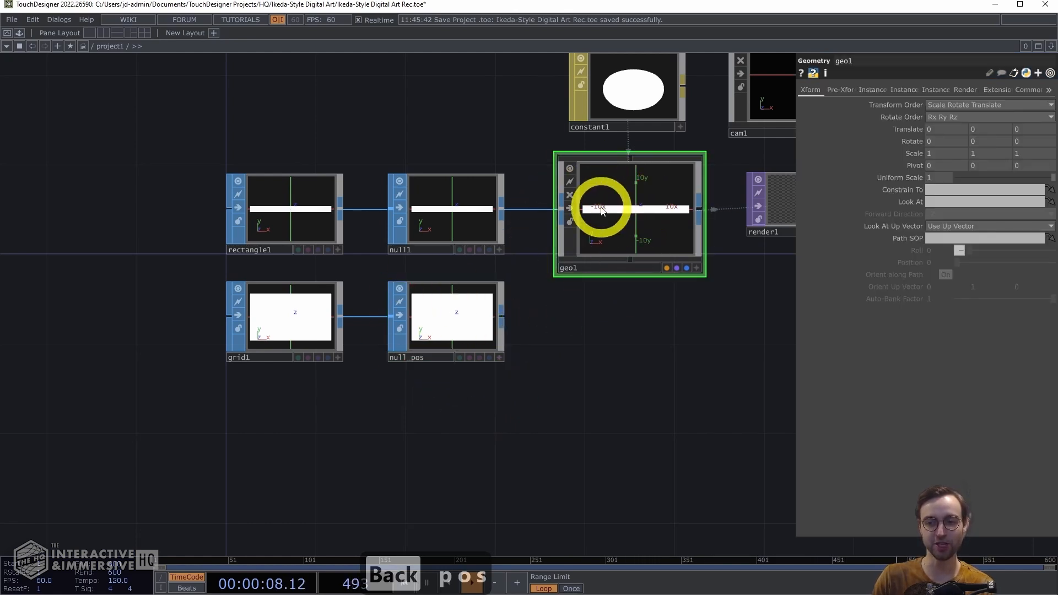
left_click(873, 91)
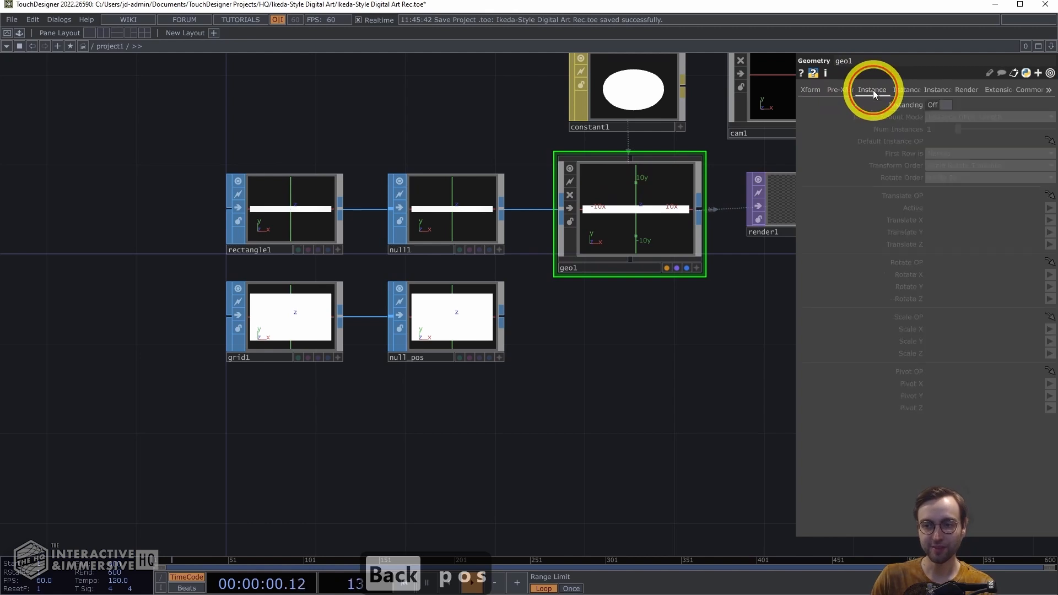
left_click(931, 104)
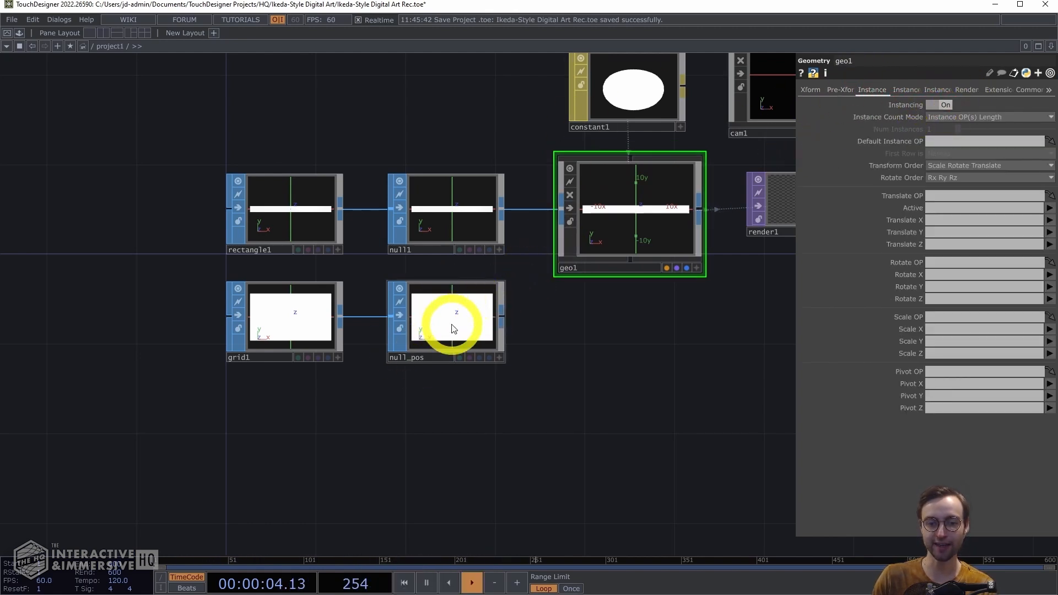
left_click_drag(447, 312, 909, 194)
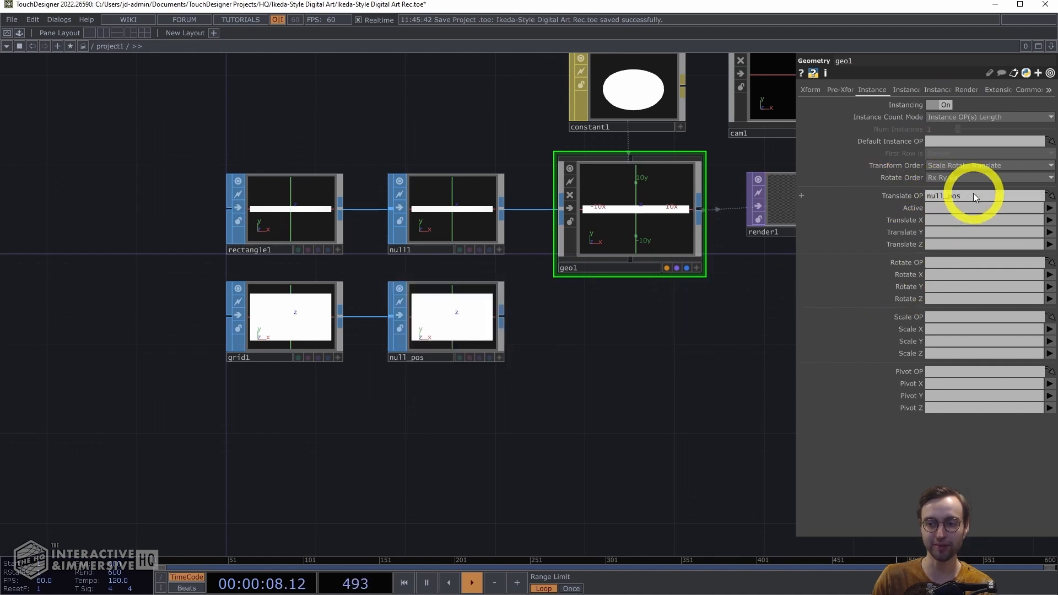
Step: Map the instance Translate X, Y and Z to P(0), P(1) and P(2)
left_click(1050, 220)
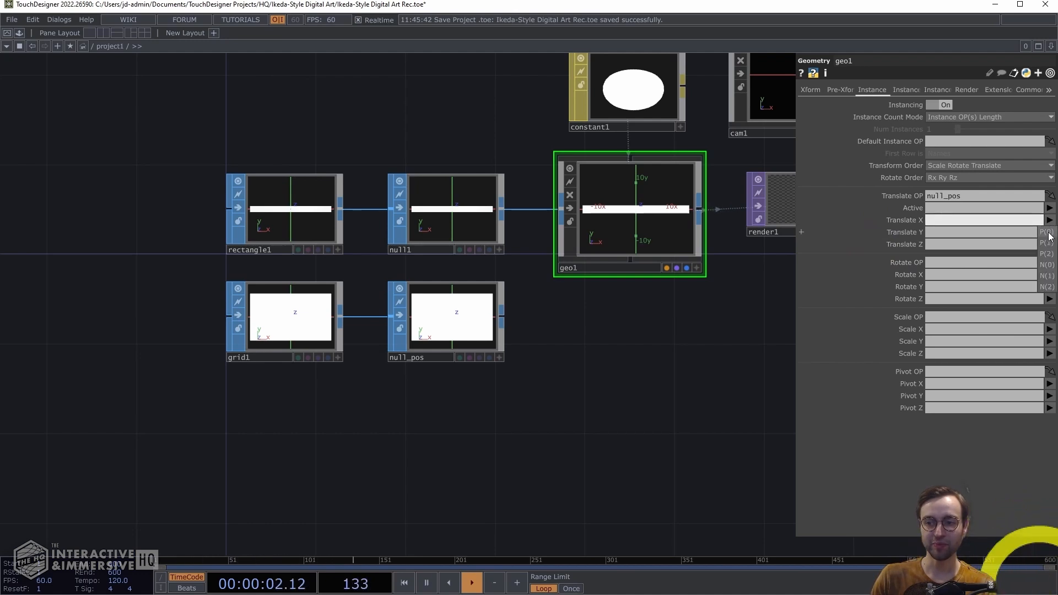
left_click(1047, 232)
left_click(1050, 232)
left_click(1047, 255)
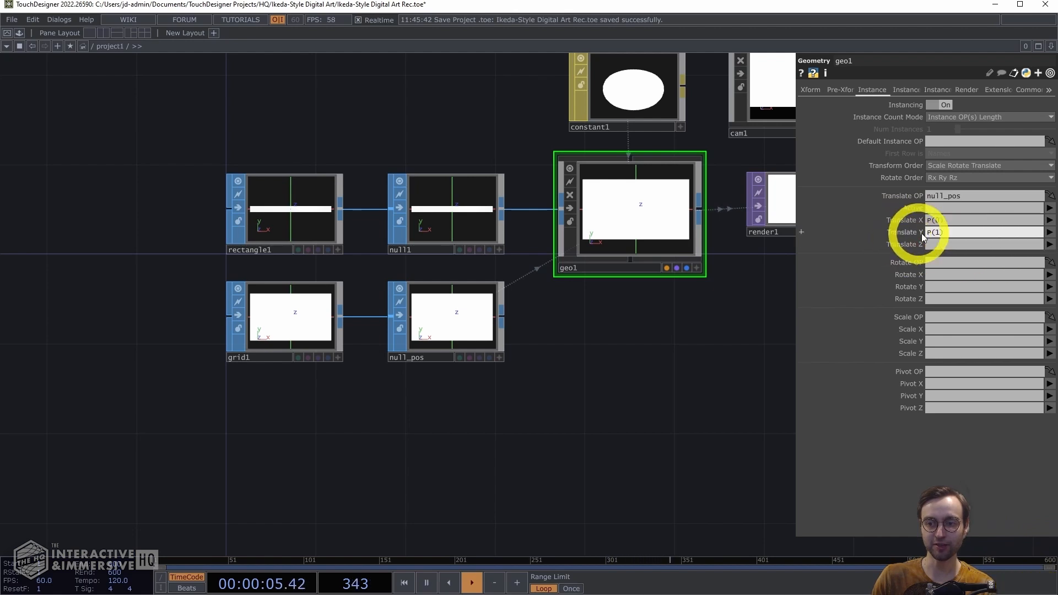
left_click(1050, 244)
left_click(1048, 281)
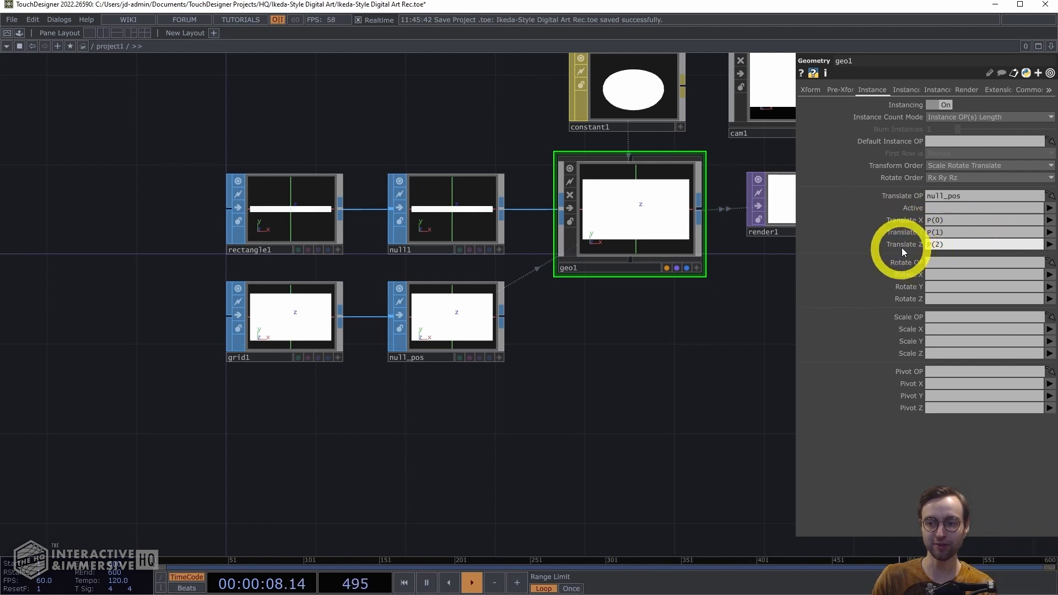
Step: Examine the instanced rectangles in the render output along with the grid's parameters and the overall network
left_click_drag(595, 319, 358, 316)
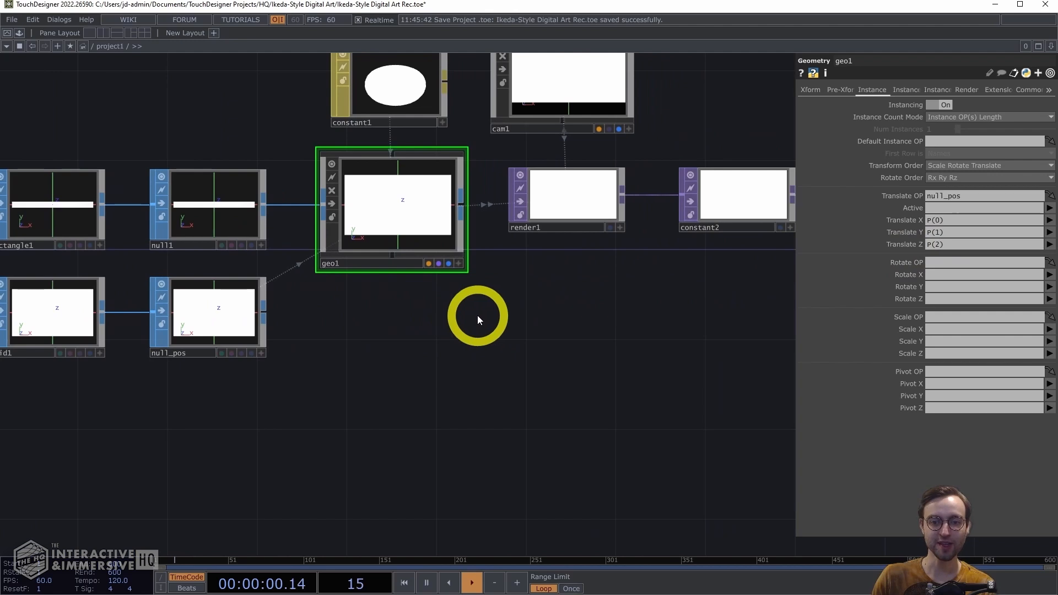
scroll(545, 219, "up", 5)
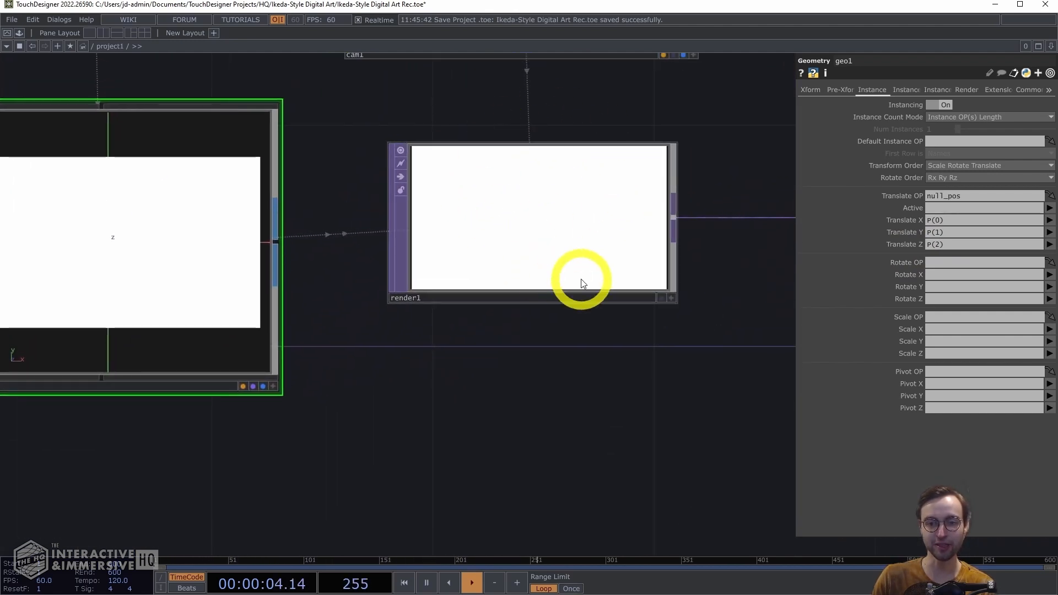
scroll(564, 369, "down", 2)
scroll(565, 367, "down", 2)
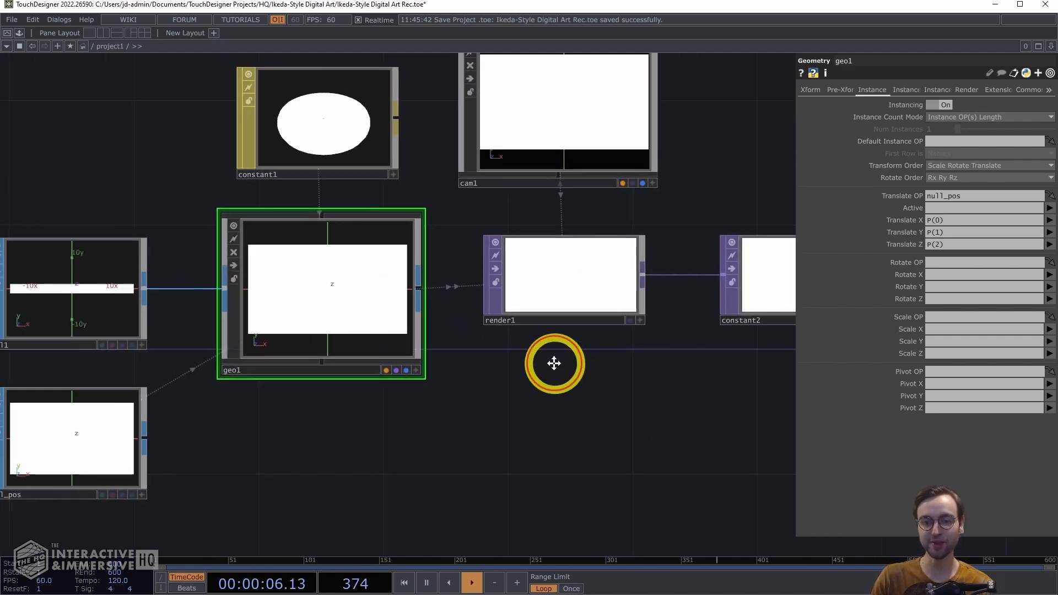
left_click_drag(485, 431, 809, 314)
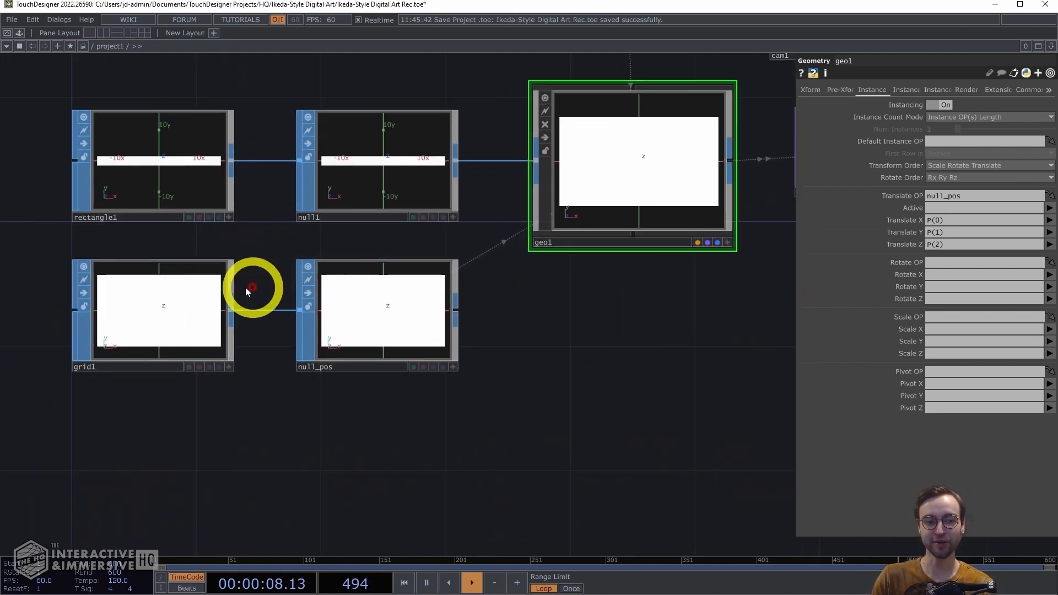
left_click(196, 286)
left_click_drag(689, 382, 548, 388)
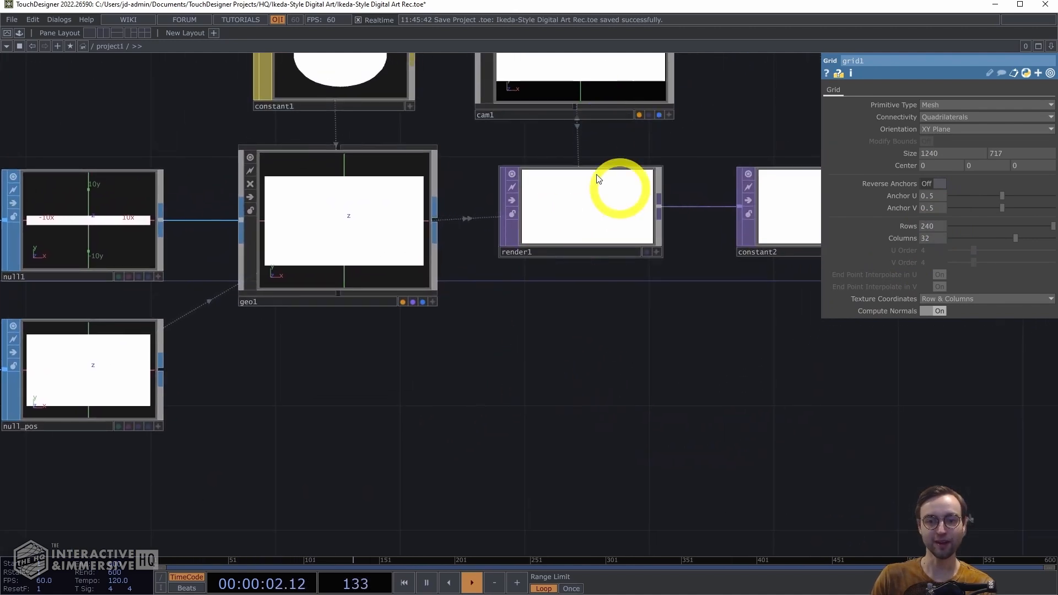
scroll(606, 281, "up", 2)
left_click_drag(617, 274, 601, 323)
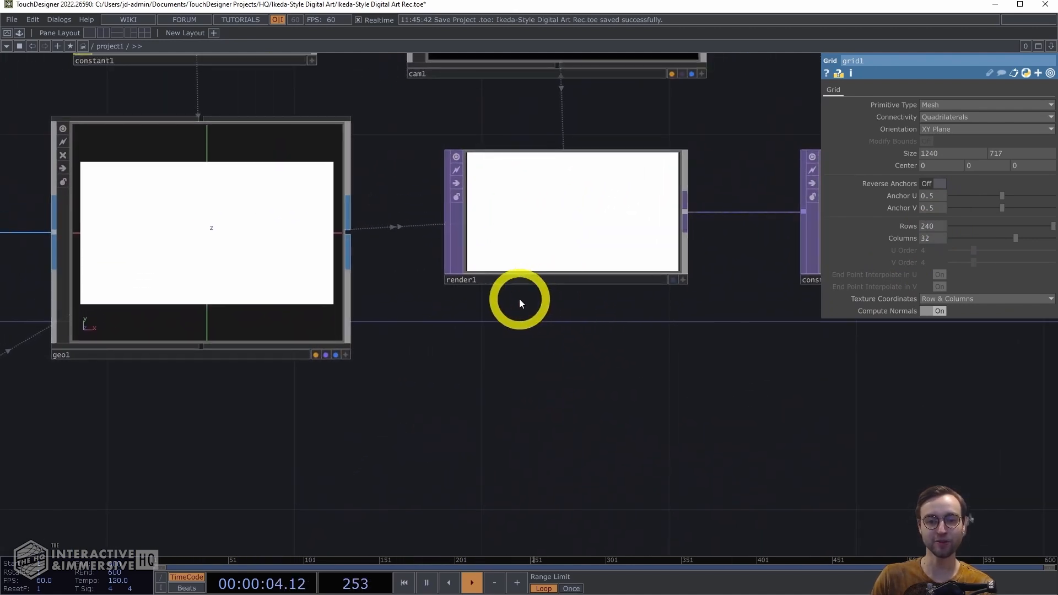
scroll(519, 299, "down", 4)
left_click_drag(449, 359, 605, 339)
scroll(542, 375, "down", 1)
scroll(541, 374, "down", 2)
left_click_drag(523, 332, 482, 250)
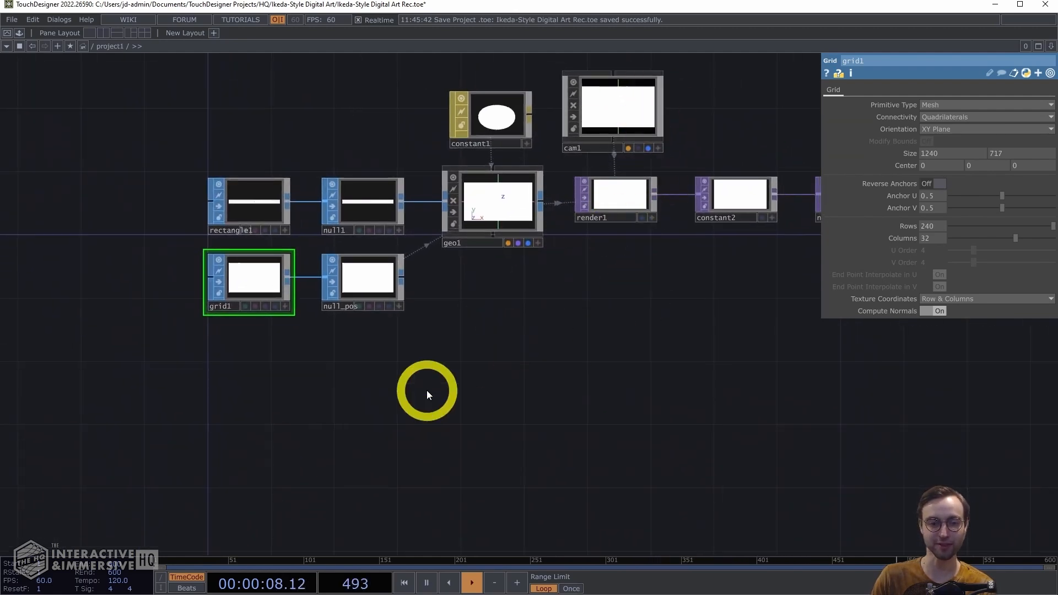
left_click_drag(419, 389, 491, 379)
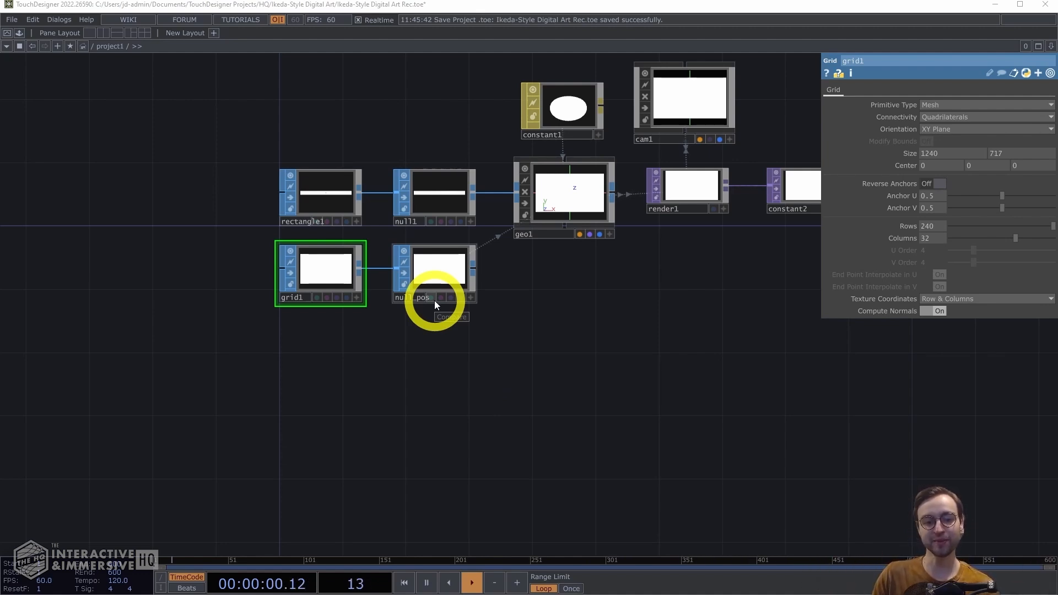
Step: Switch to the browser to examine the Ryoji Ikeda live-set reference photo, and return to the TouchDesigner network
key("alt+Tab")
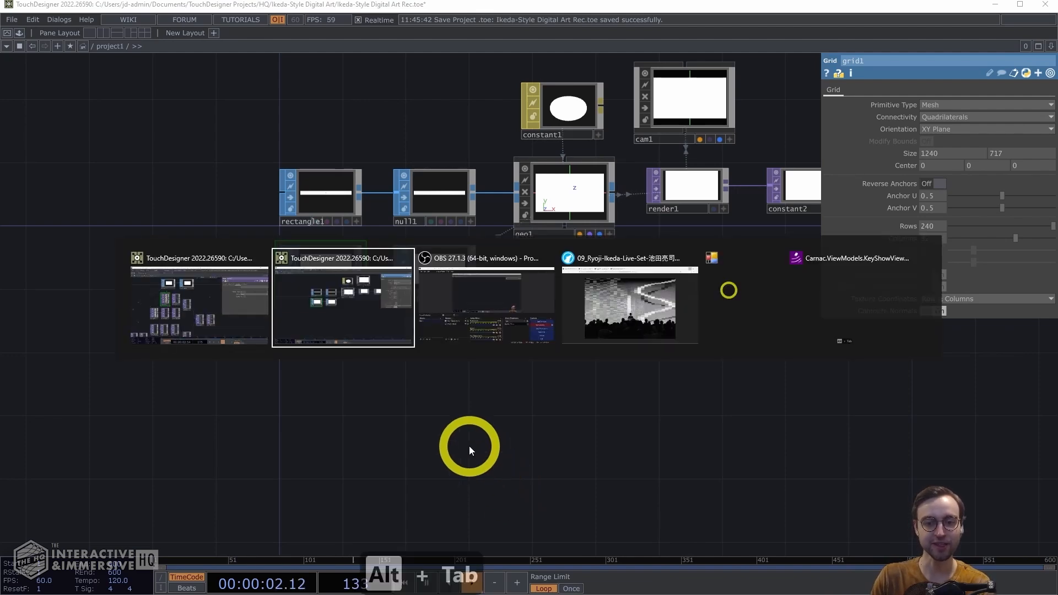
key("alt+Tab")
key("alt+Tab")
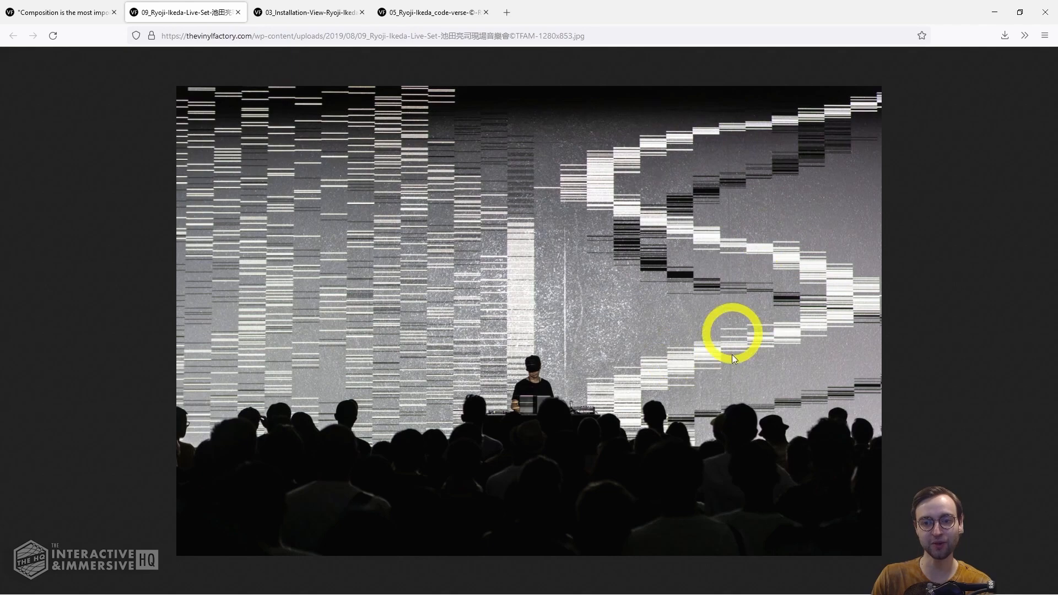
key("alt+Tab")
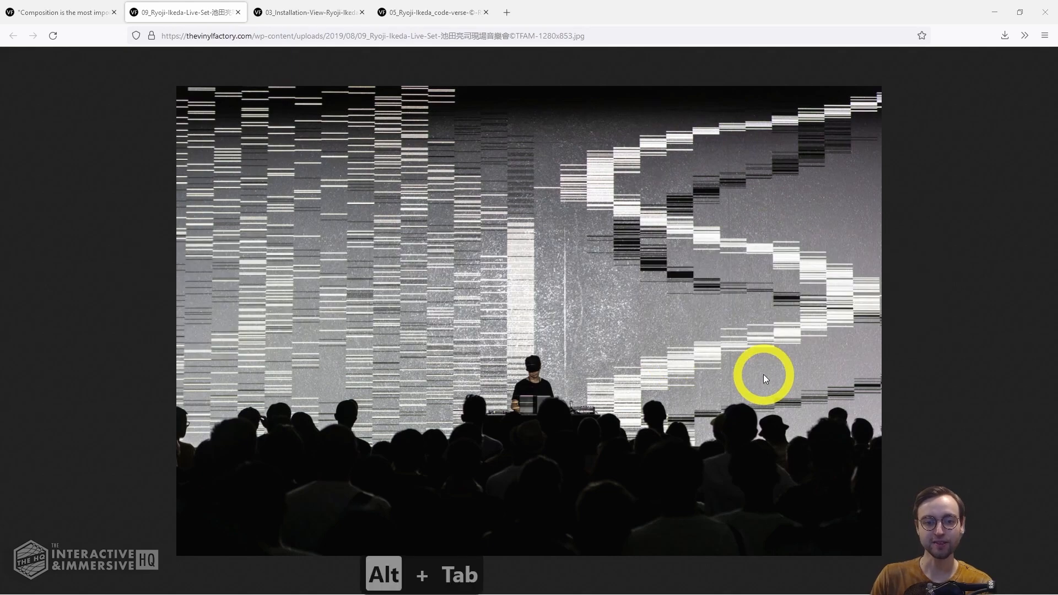
key("alt+Tab")
key("alt+Tab")
Step: Add a Noise TOP to the network and place it directly below grid1
left_click_drag(586, 354, 480, 356)
left_click_drag(412, 343, 437, 327)
left_click_drag(291, 354, 356, 347)
double_click(295, 337)
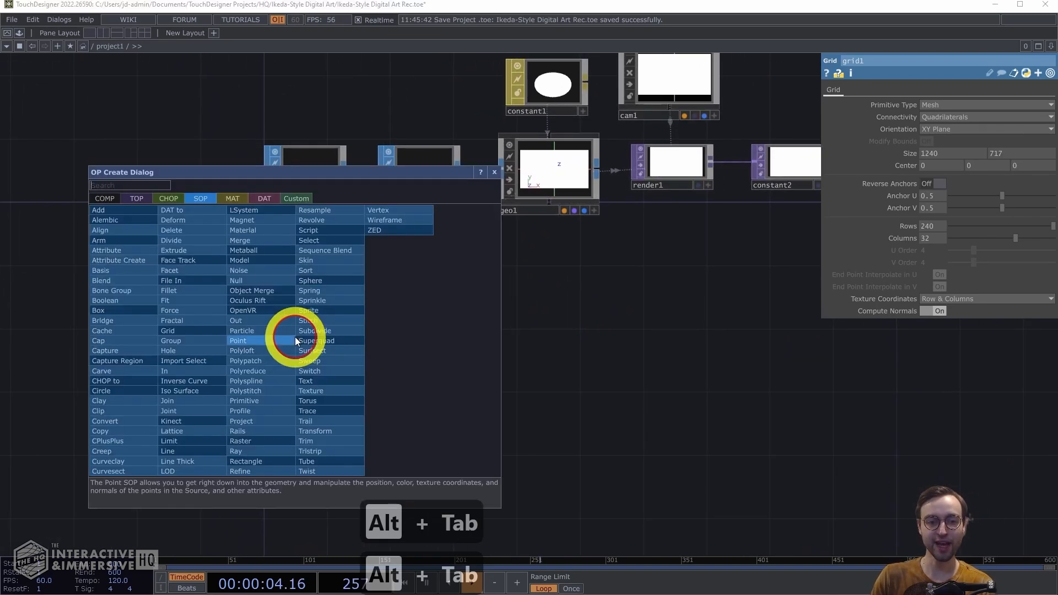
key("shift+Tab")
key("shift+Tab")
type("noise")
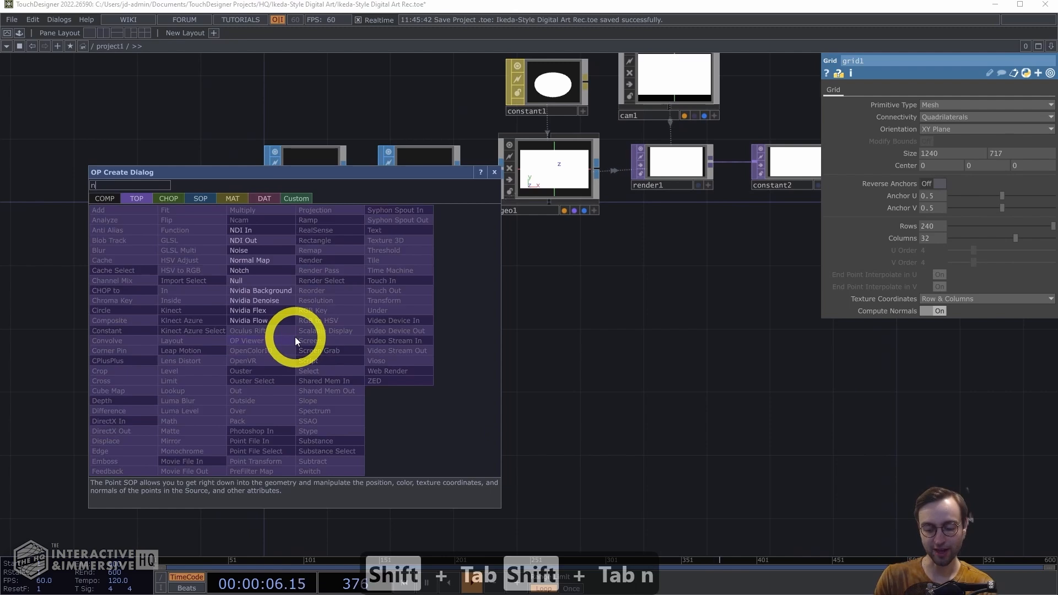
key("Return")
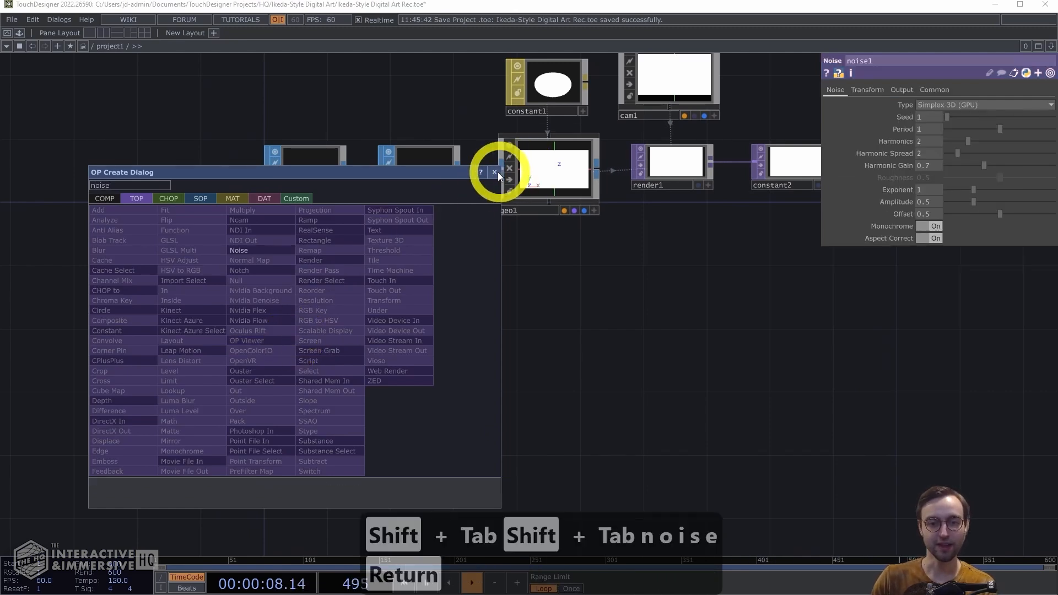
left_click(404, 278)
left_click_drag(358, 380, 492, 318)
left_click_drag(472, 244, 442, 271)
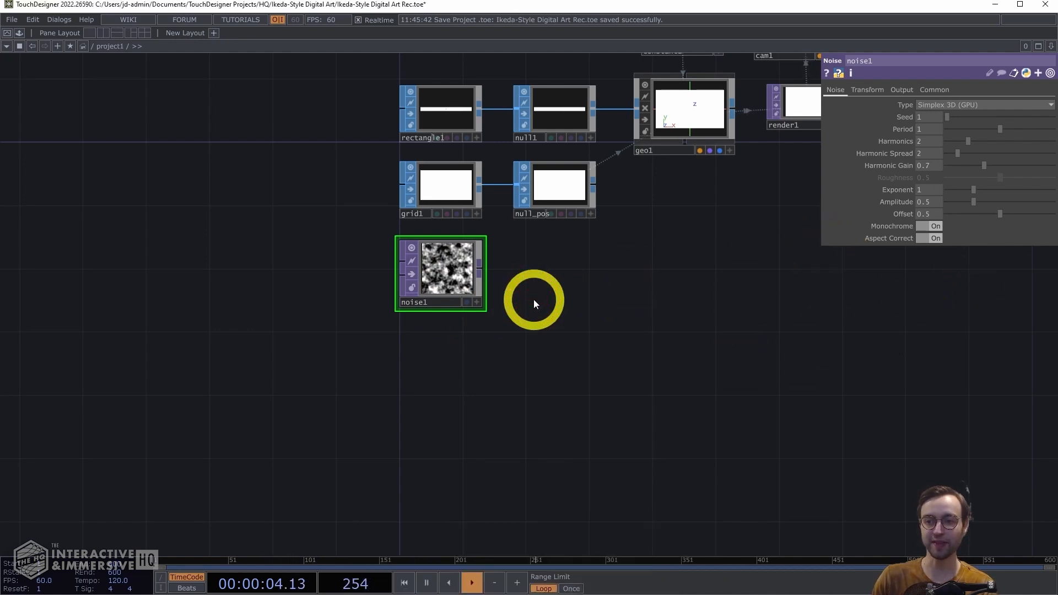
Step: Set noise1's resolution width to the expression op('grid1').par.cols / 2
scroll(533, 330, "up", 3)
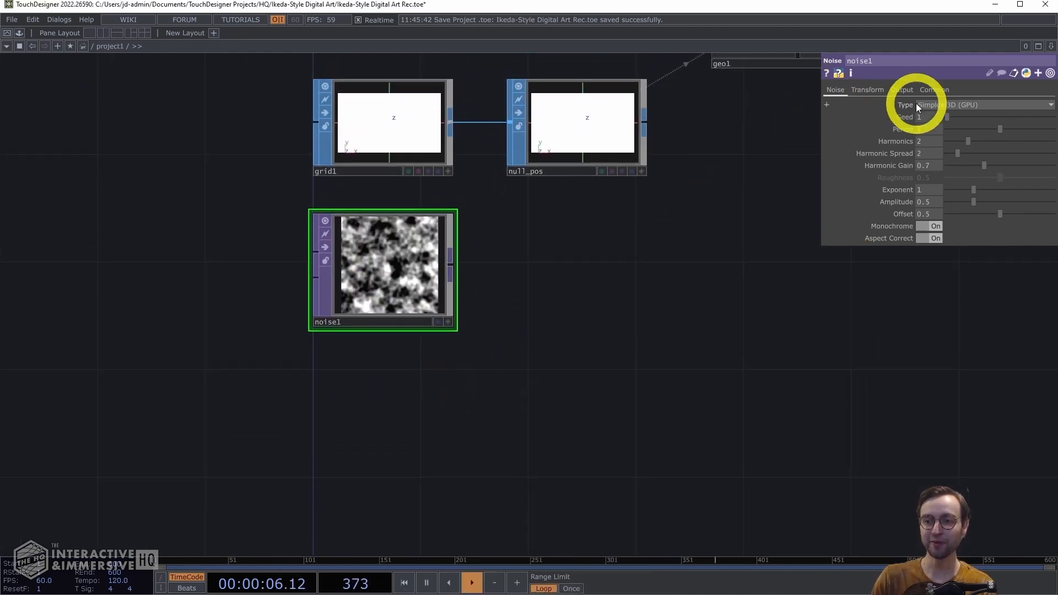
left_click(937, 90)
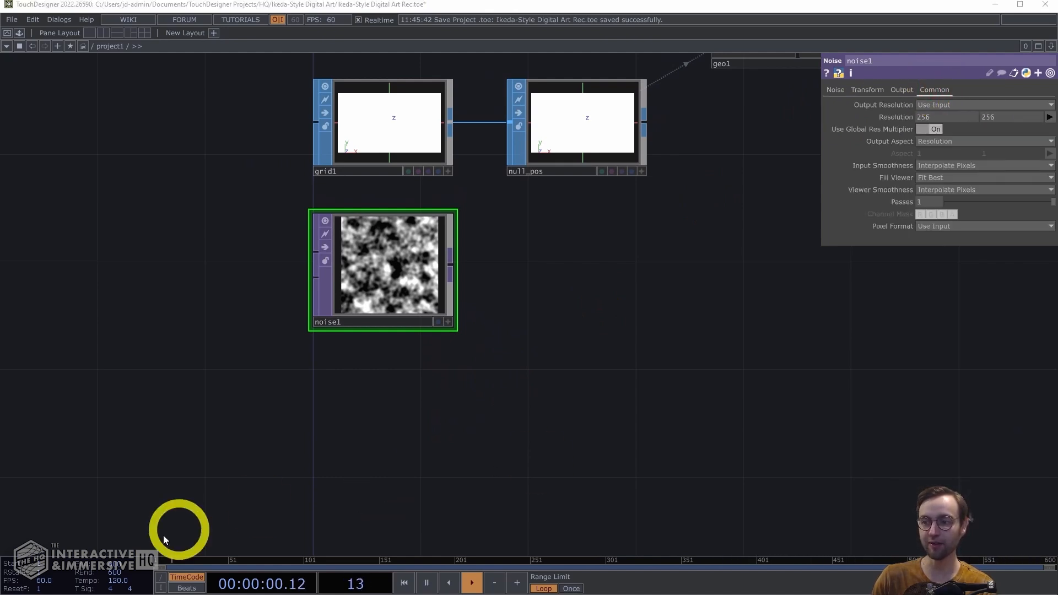
left_click(911, 118)
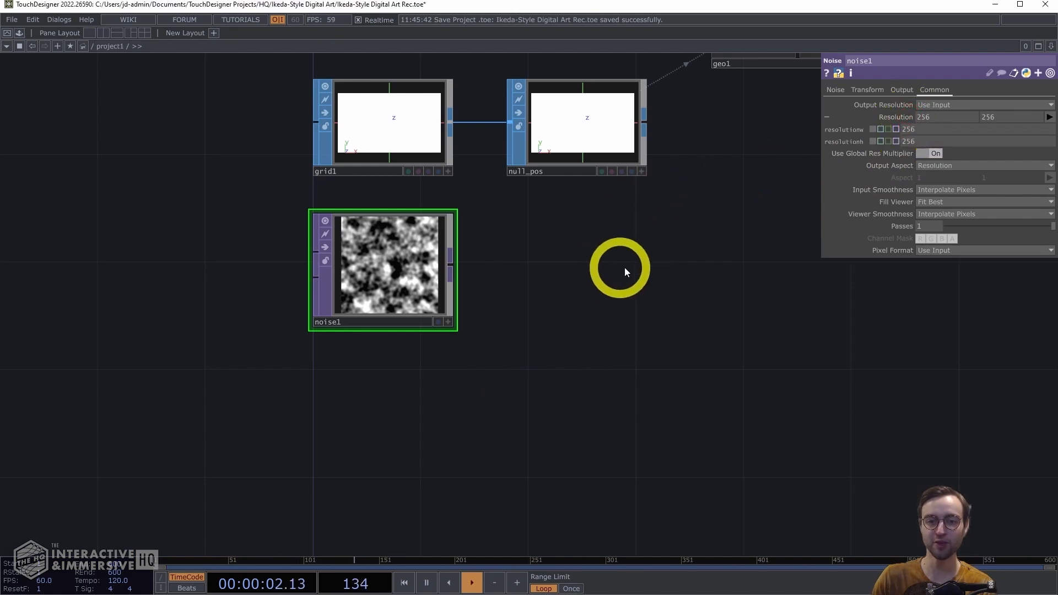
left_click_drag(609, 267, 579, 272)
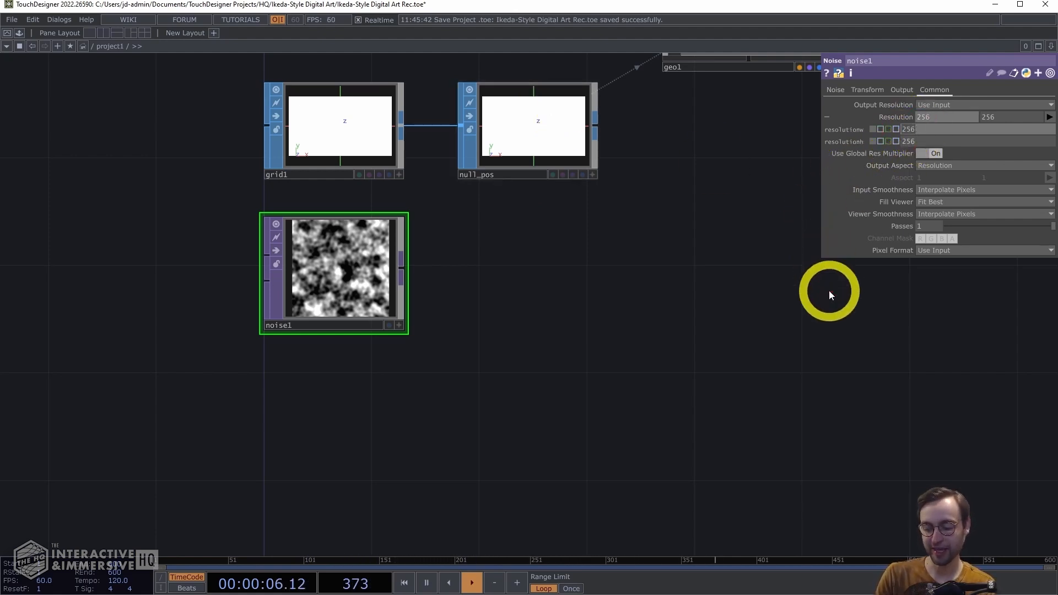
type("o")
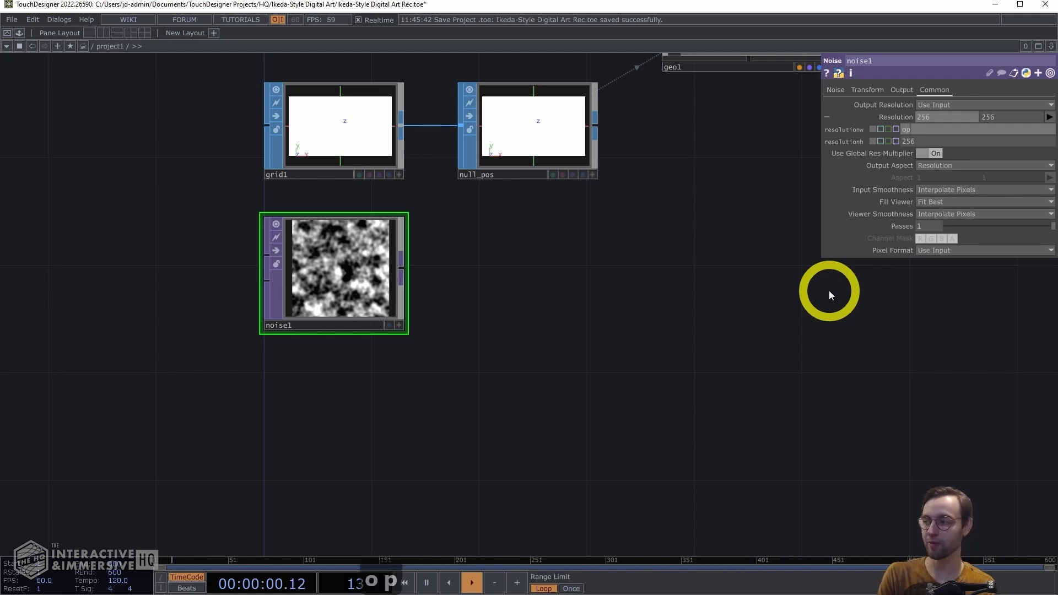
type("p()")
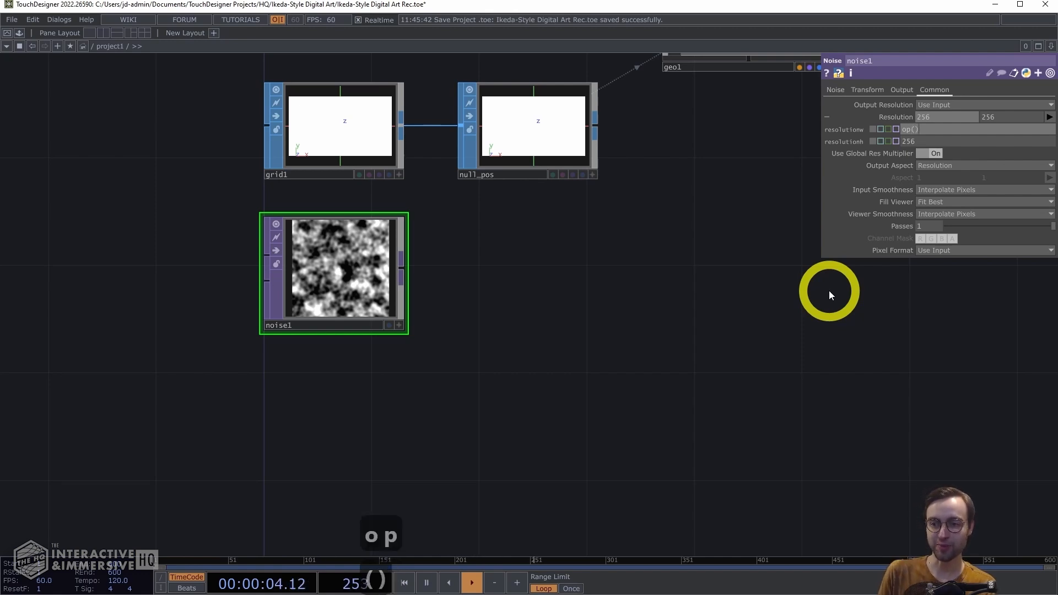
key("Left")
type("''")
key("Left")
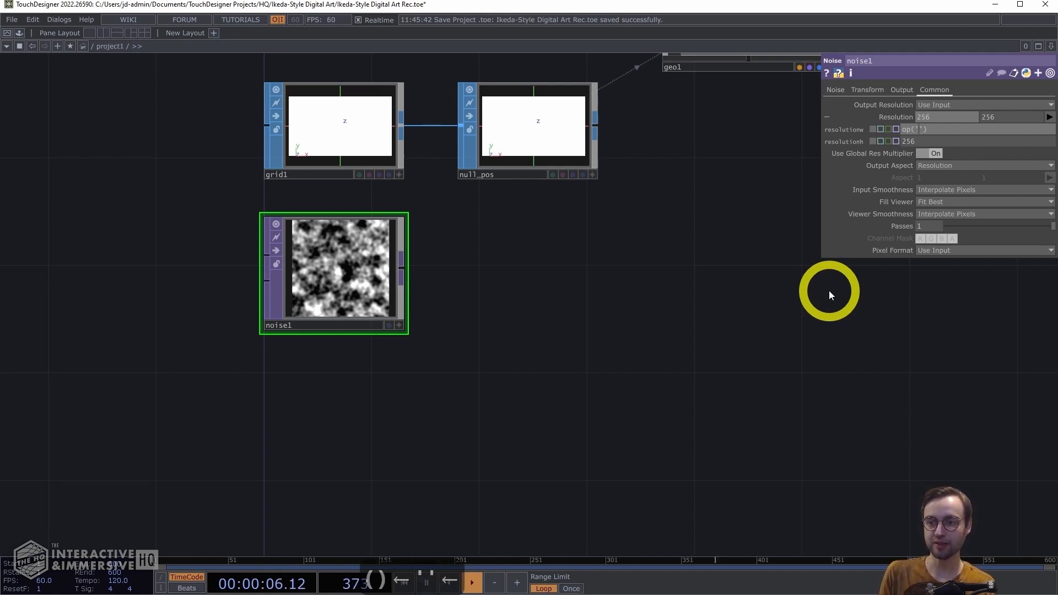
type("grid1")
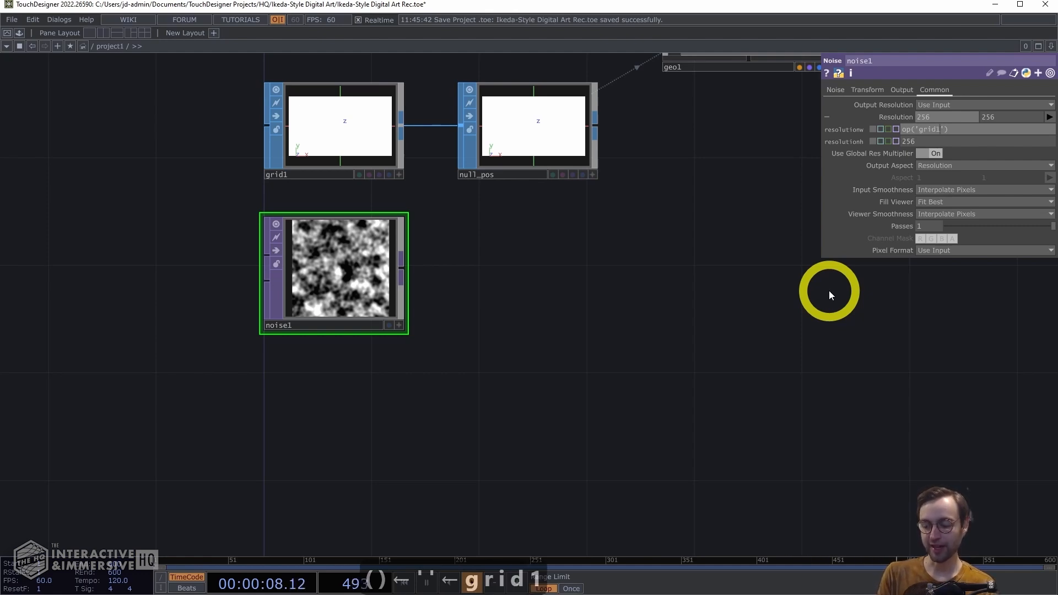
key("End")
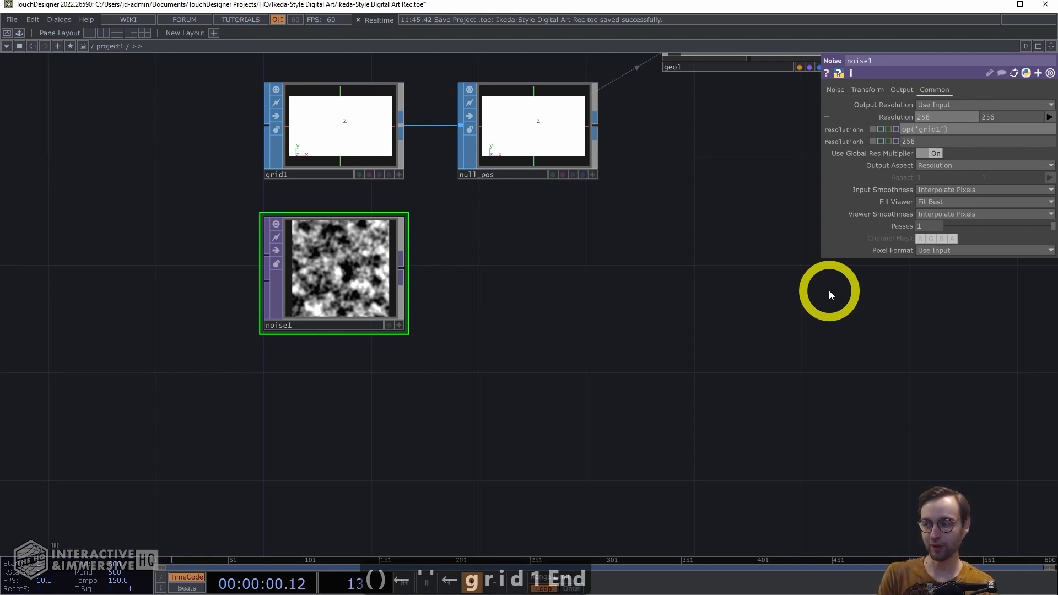
type(".par")
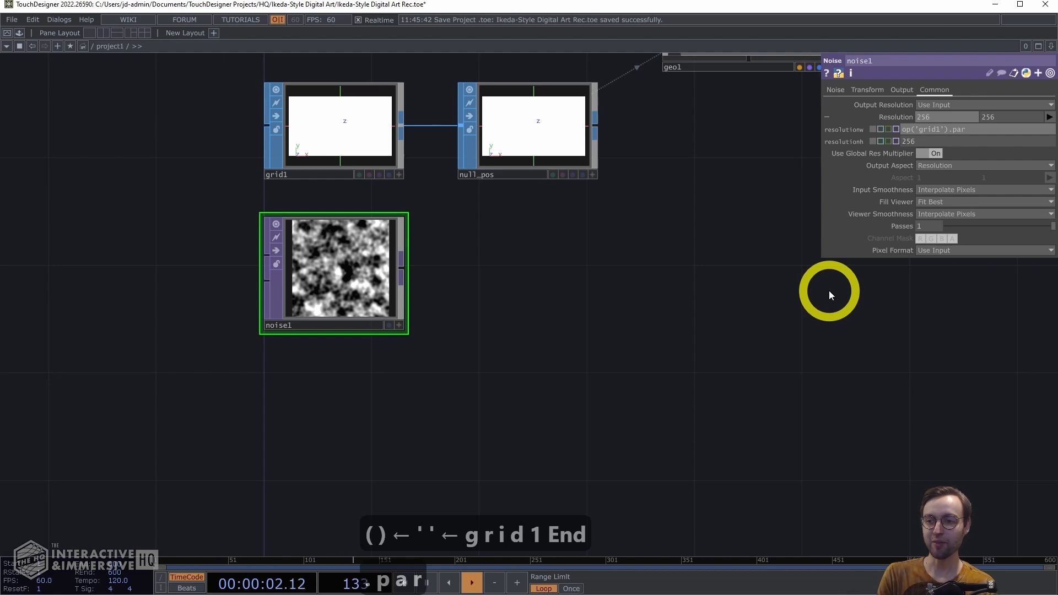
type(".cols")
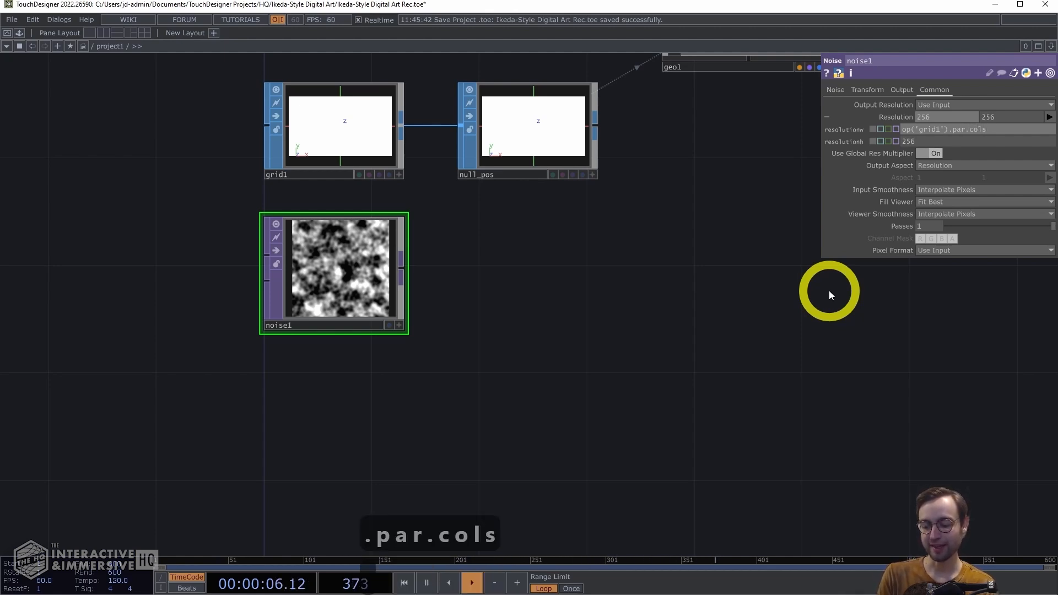
type(" /")
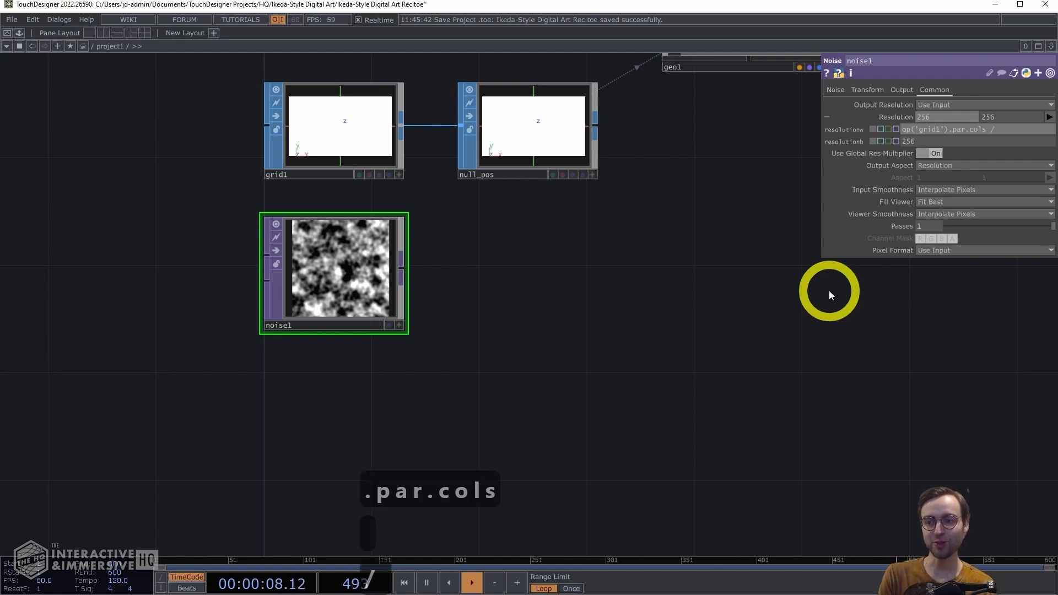
type(" 2")
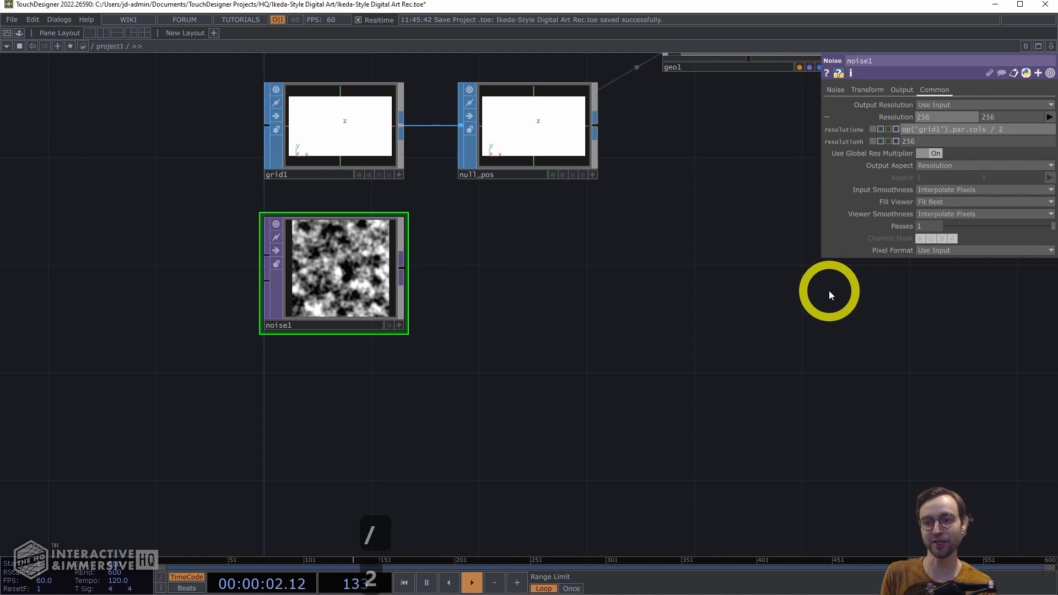
key("Return")
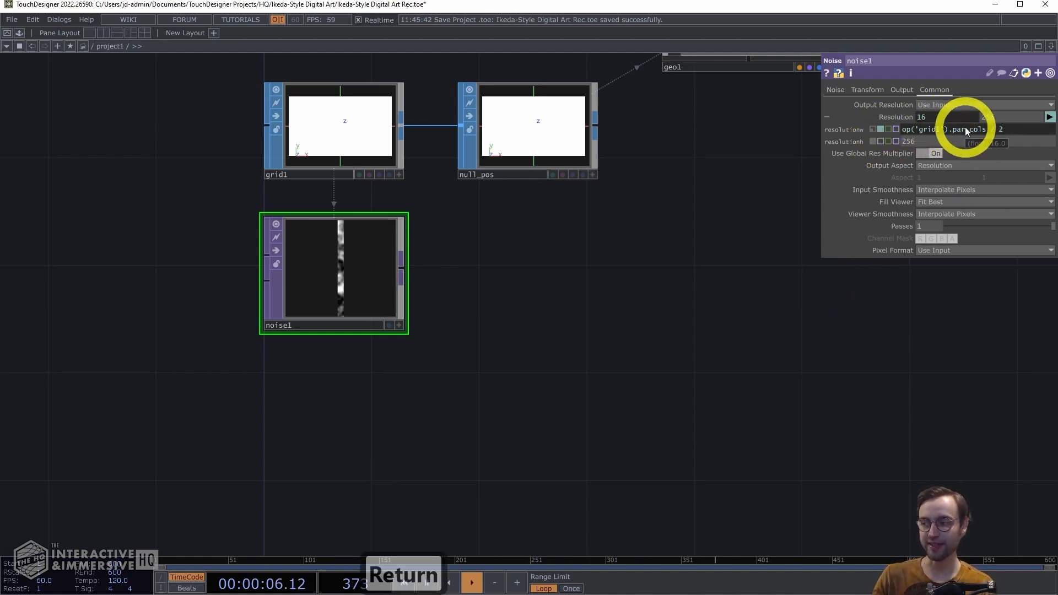
Step: Reuse the grid reference from the width expression to set noise1's resolution height to op('grid1').par.rows
left_click(986, 130)
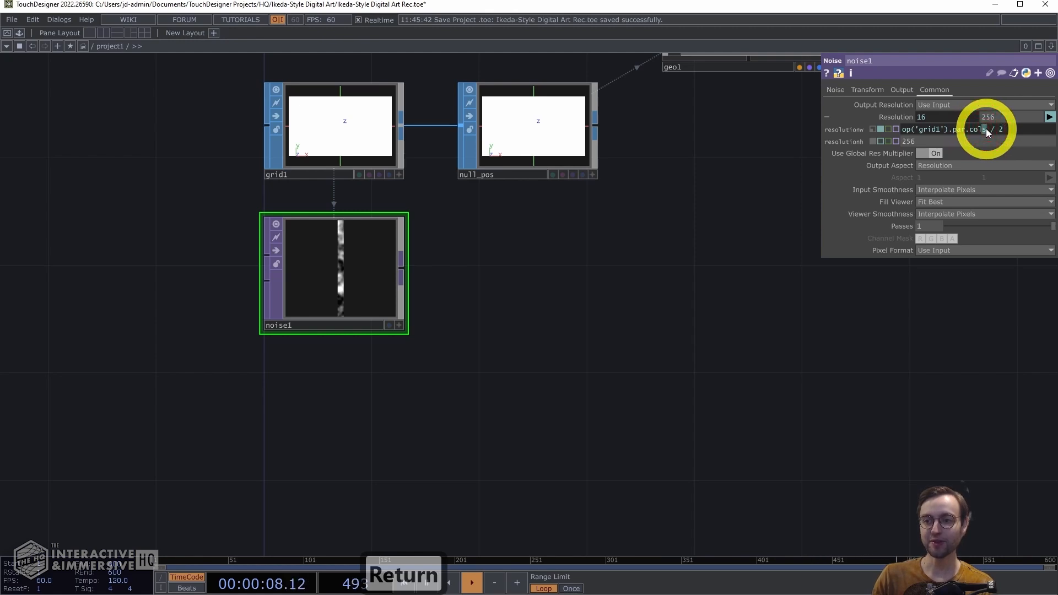
left_click_drag(987, 130, 897, 128)
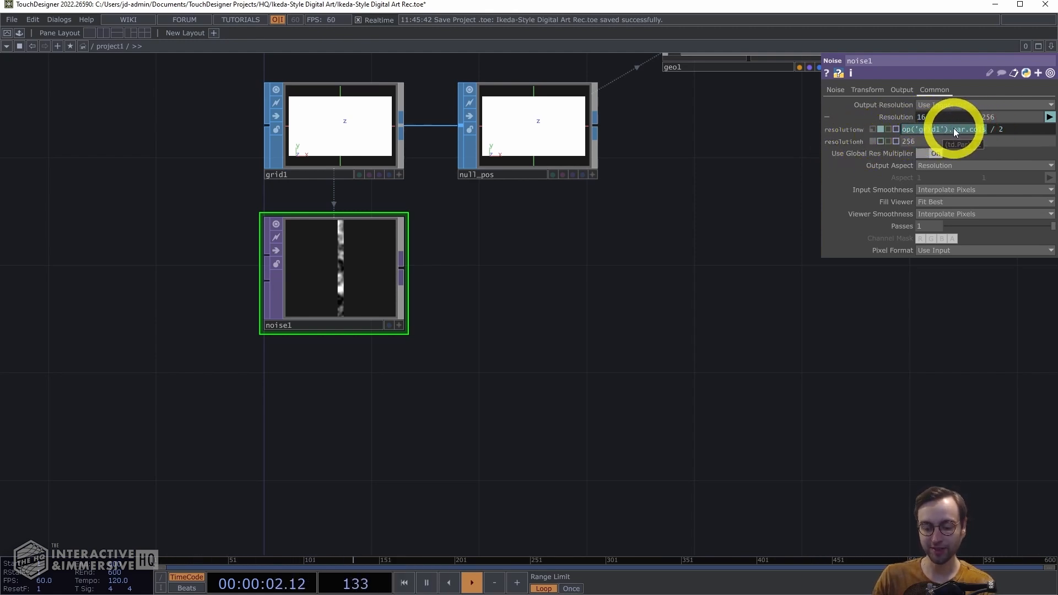
key("ctrl+c")
left_click(908, 142)
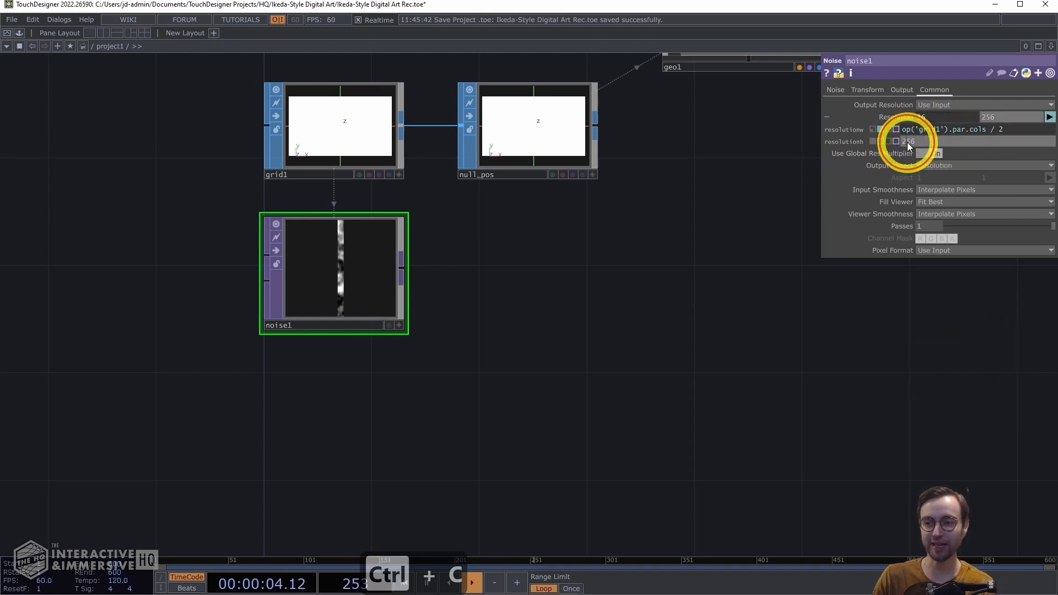
key("ctrl+v")
key("BackSpace")
key("BackSpace")
key("BackSpace")
key("BackSpace")
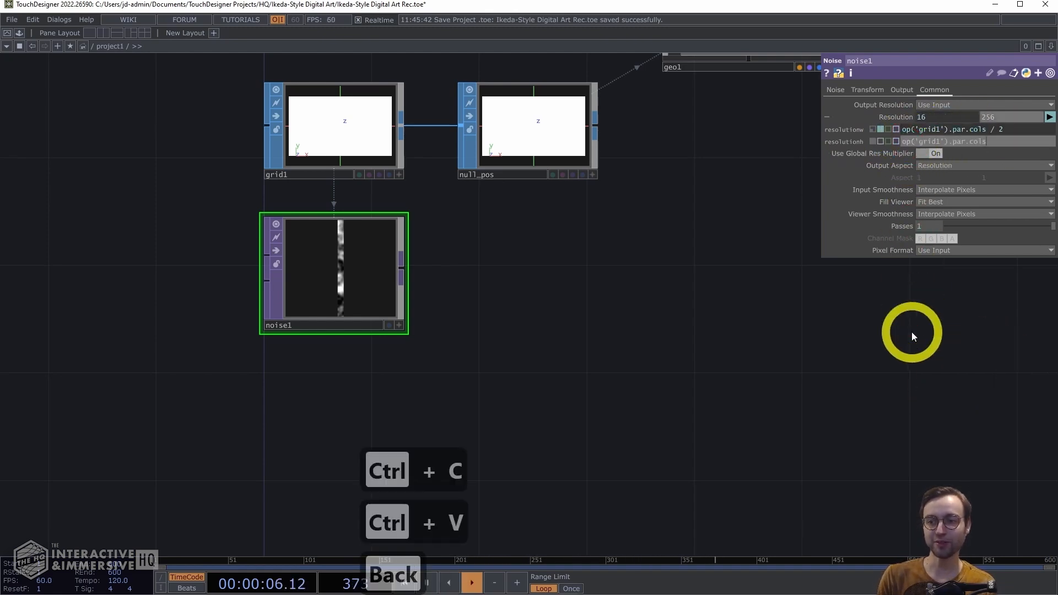
type("rows")
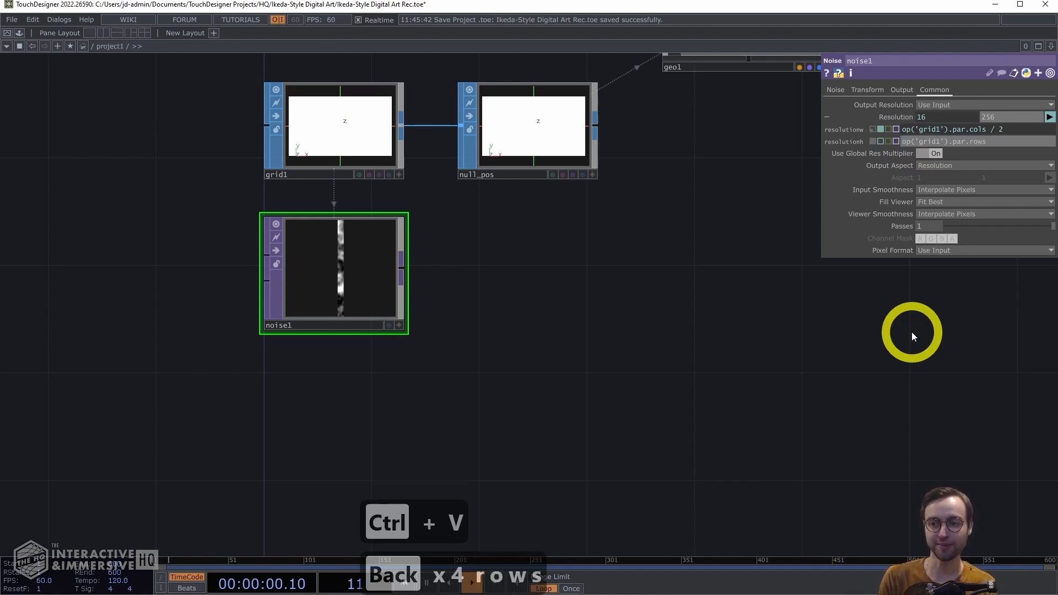
key("Return")
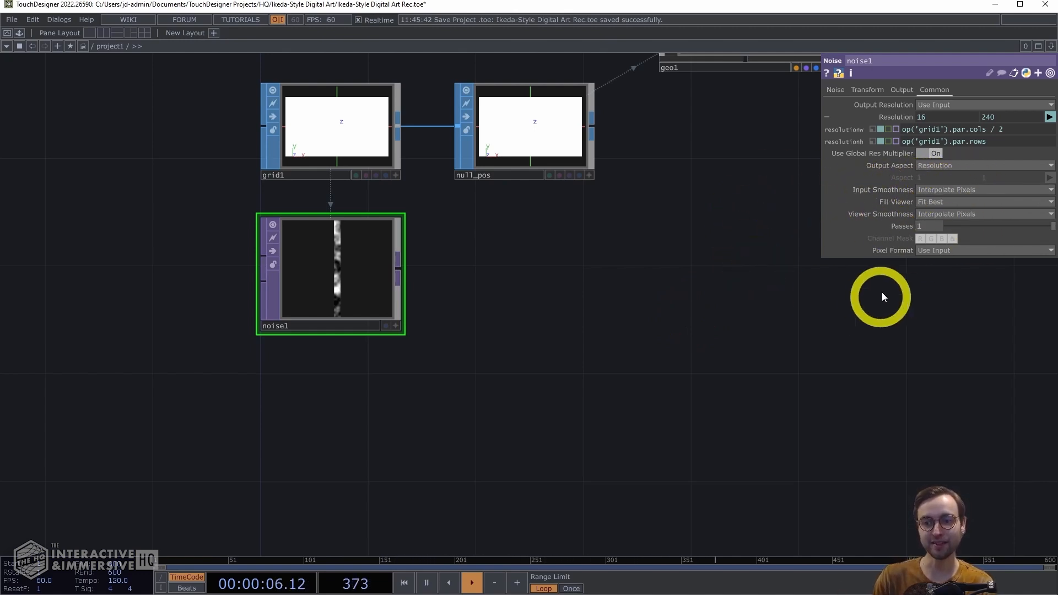
Step: Set both Input Smoothness and Viewer Smoothness of noise1 to Nearest Pixel
left_click(942, 192)
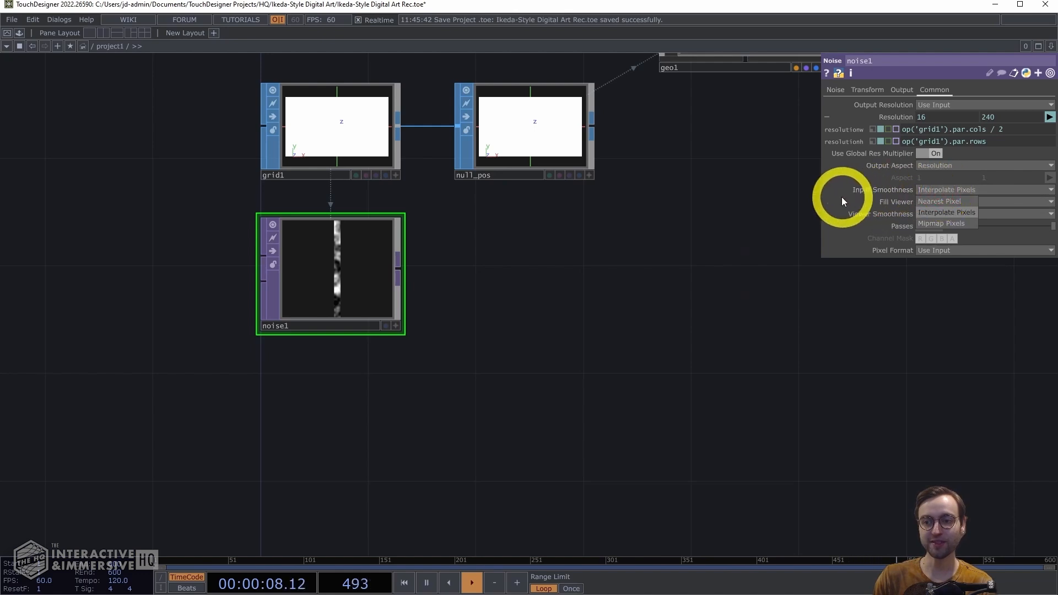
left_click(943, 212)
left_click(938, 202)
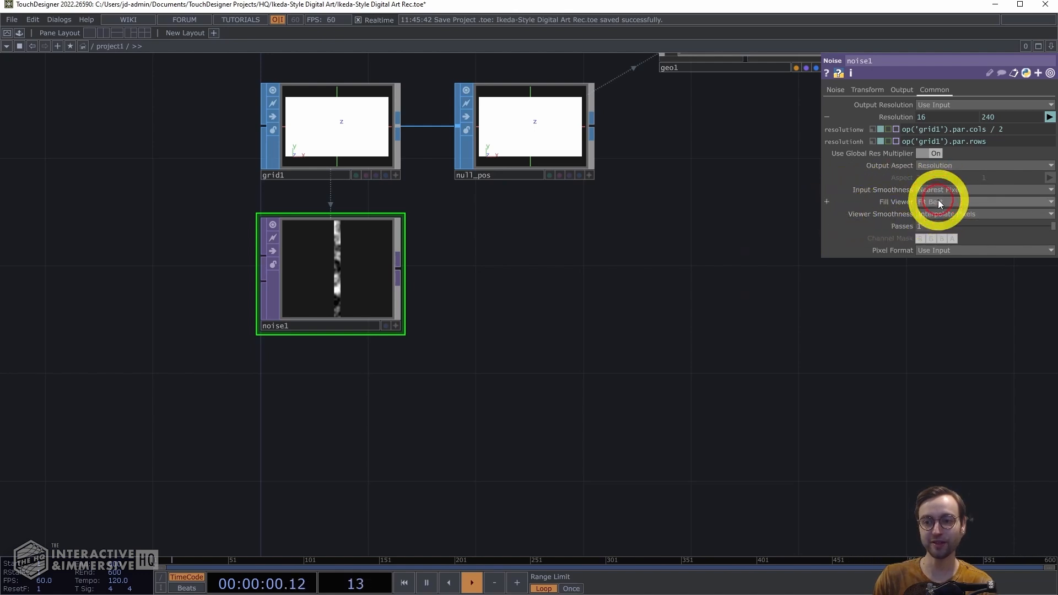
left_click(936, 213)
left_click(934, 236)
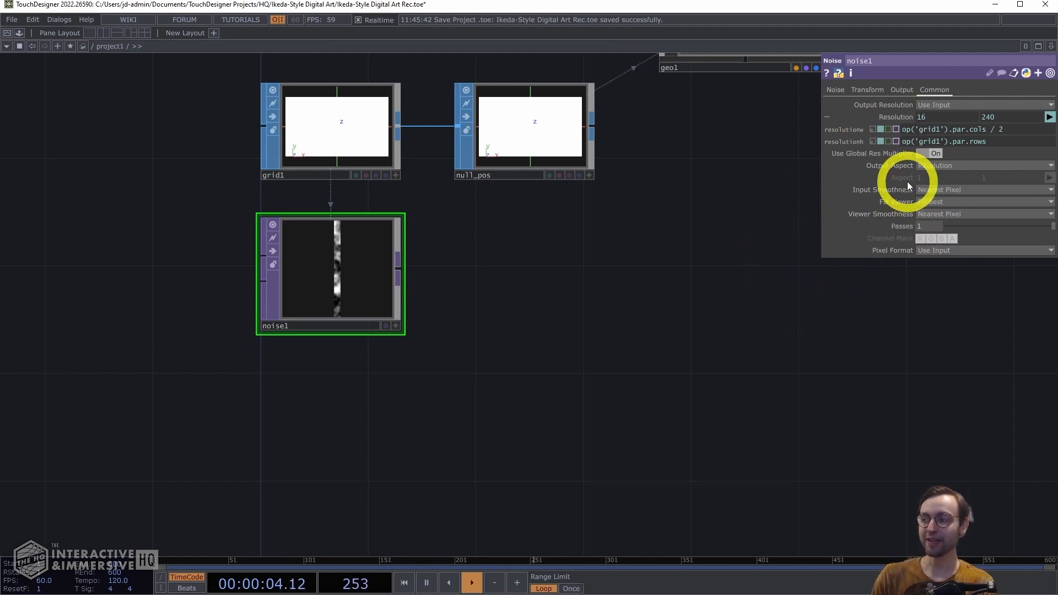
Step: Set the Period of noise1 to 0.04 and inspect the resulting noise pattern up close
left_click(835, 89)
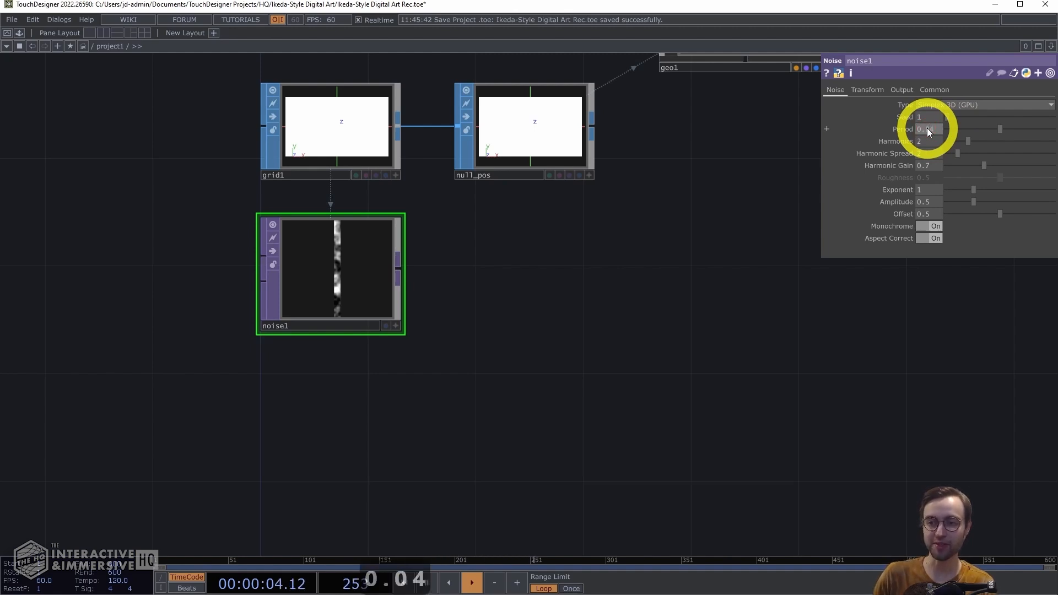
key("Return")
scroll(319, 397, "up", 5)
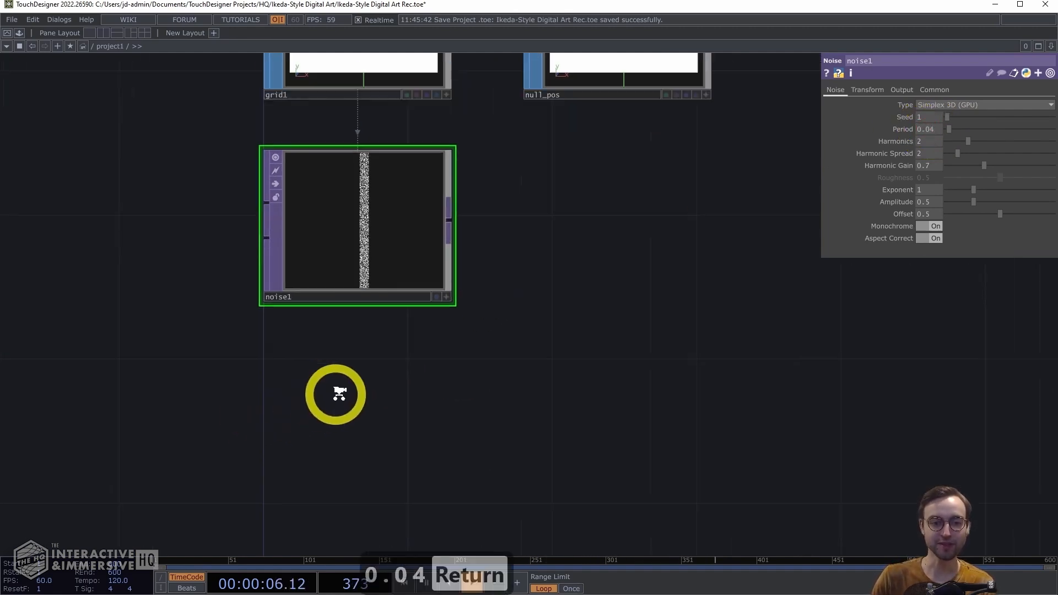
left_click_drag(395, 291, 333, 417)
left_click_drag(396, 340, 328, 459)
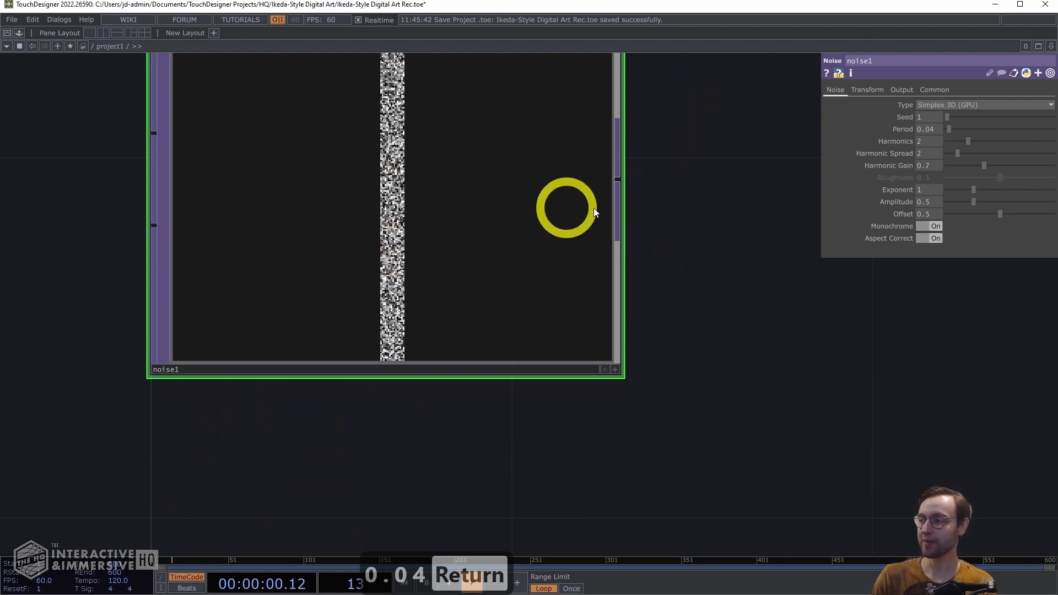
Step: Set the Amplitude of noise1 to 0.7
type("0.7")
key("Return")
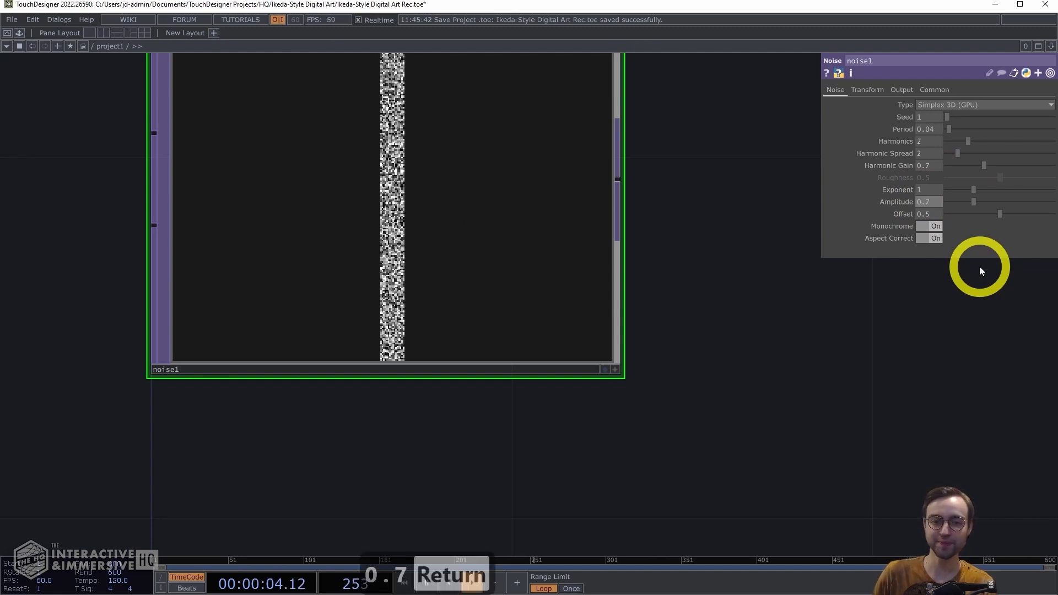
left_click_drag(693, 302, 664, 349)
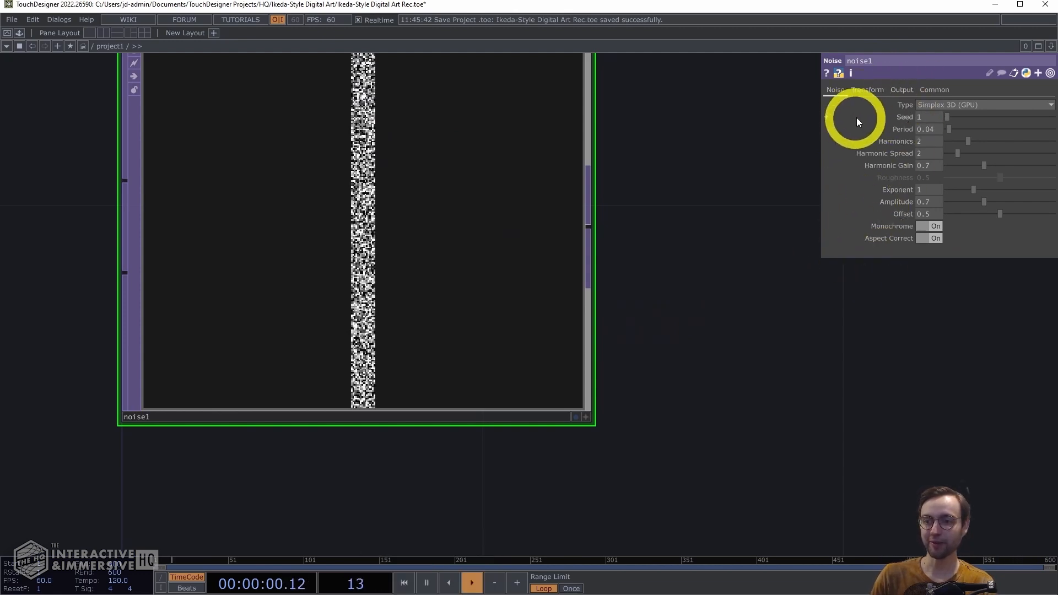
Step: Animate noise1 by setting its Z translation to the expression absTime.seconds * 0.1
left_click(869, 91)
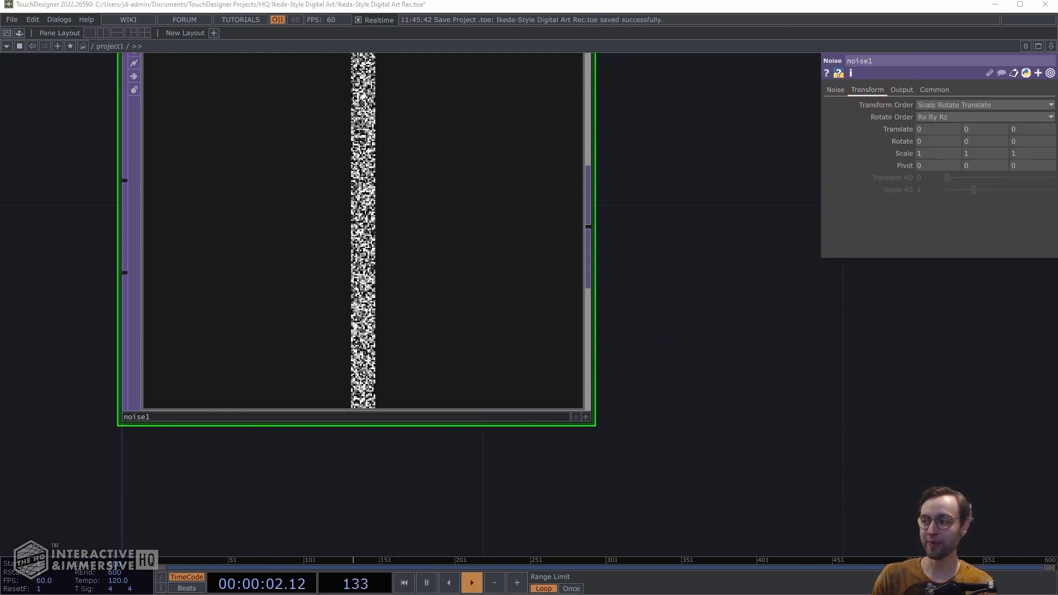
left_click(900, 129)
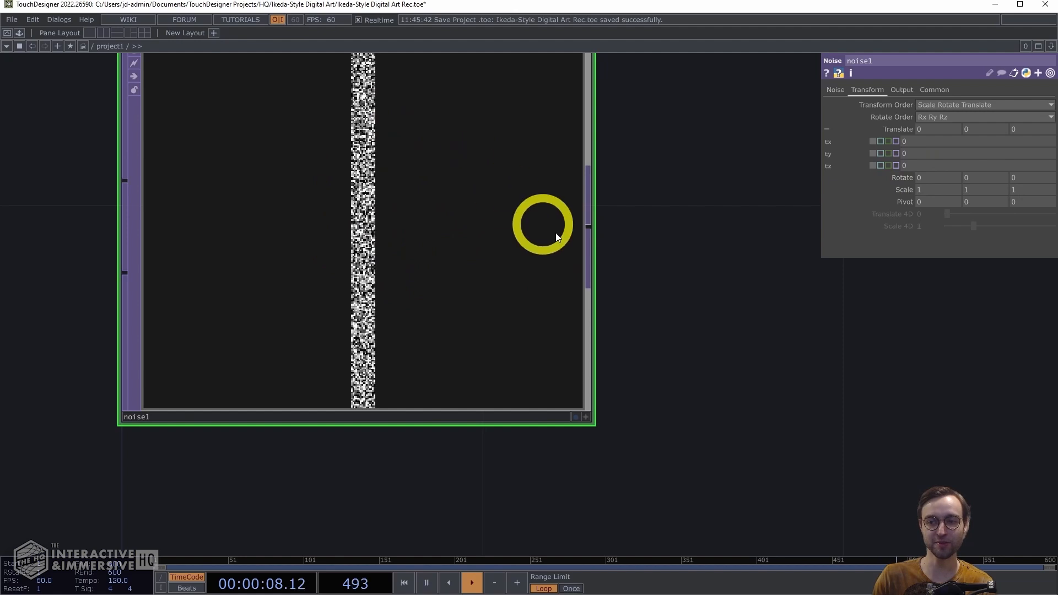
left_click_drag(661, 273, 686, 325)
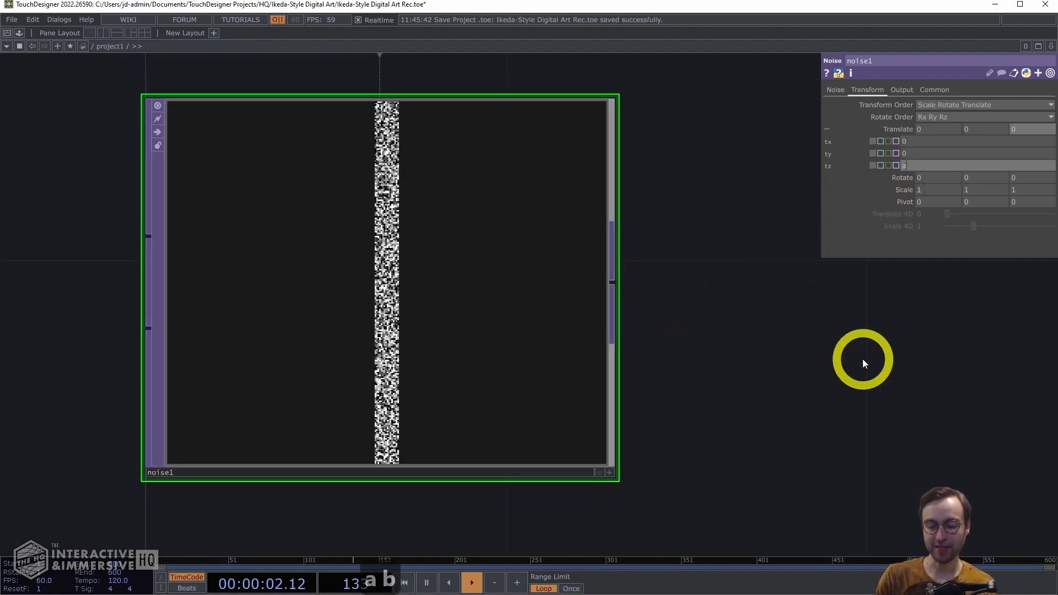
type("absTime")
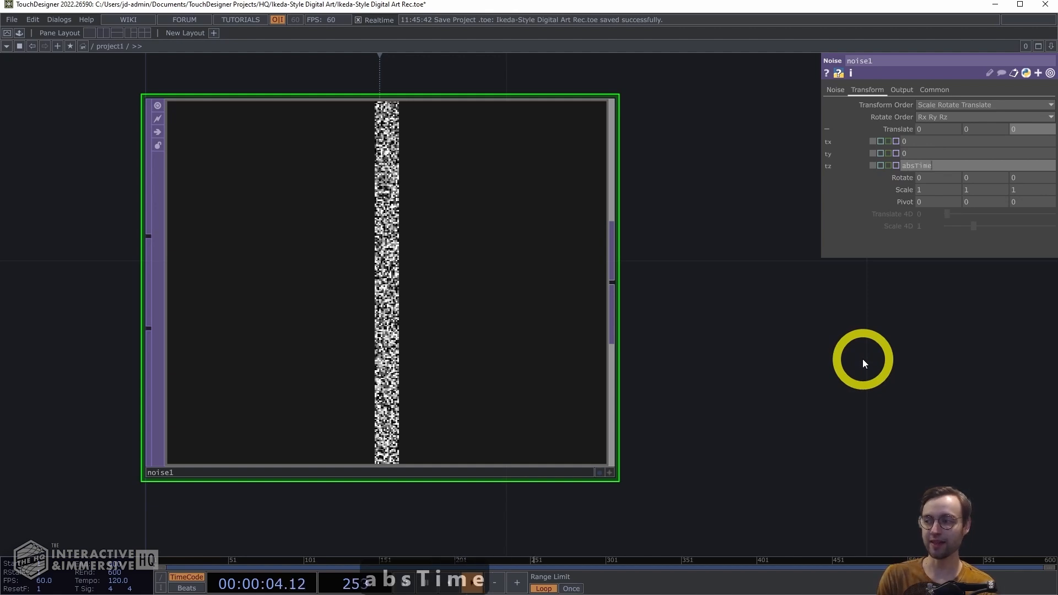
type(".seconds")
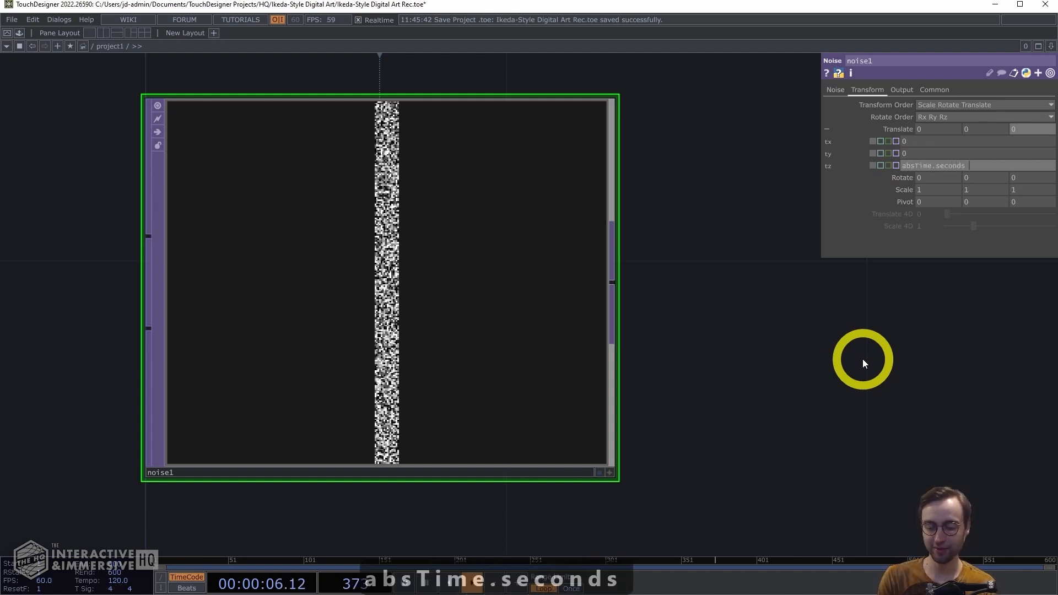
type(" * 0.1")
key("Return")
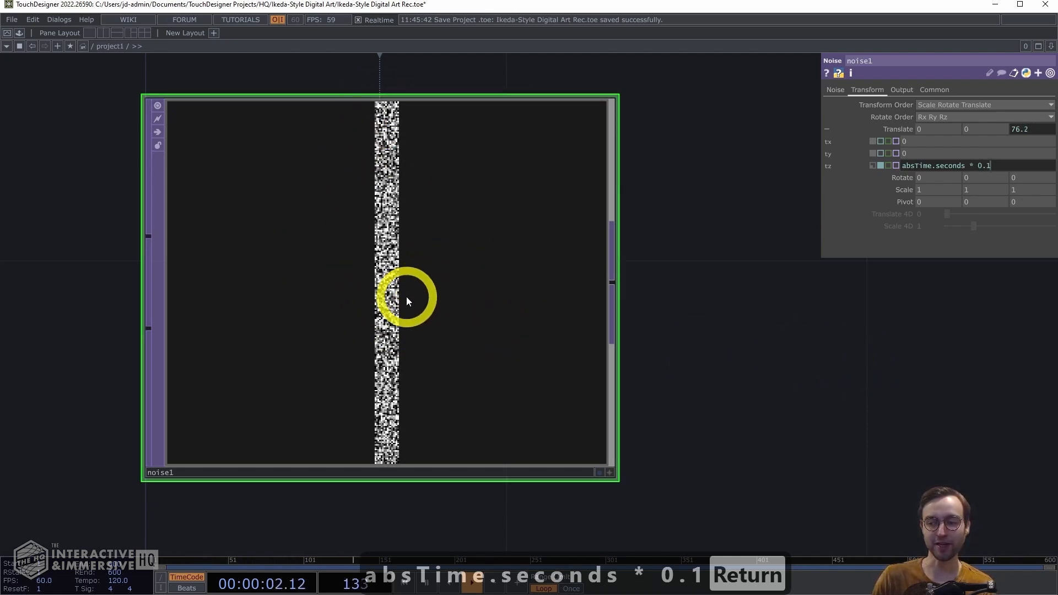
left_click_drag(652, 308, 547, 252)
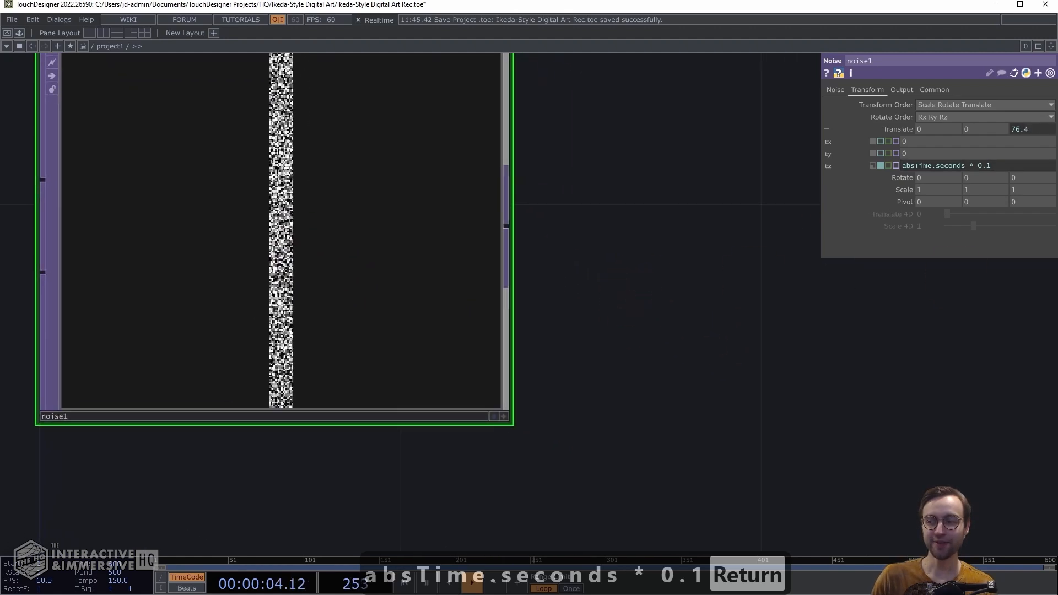
left_click_drag(740, 279, 668, 274)
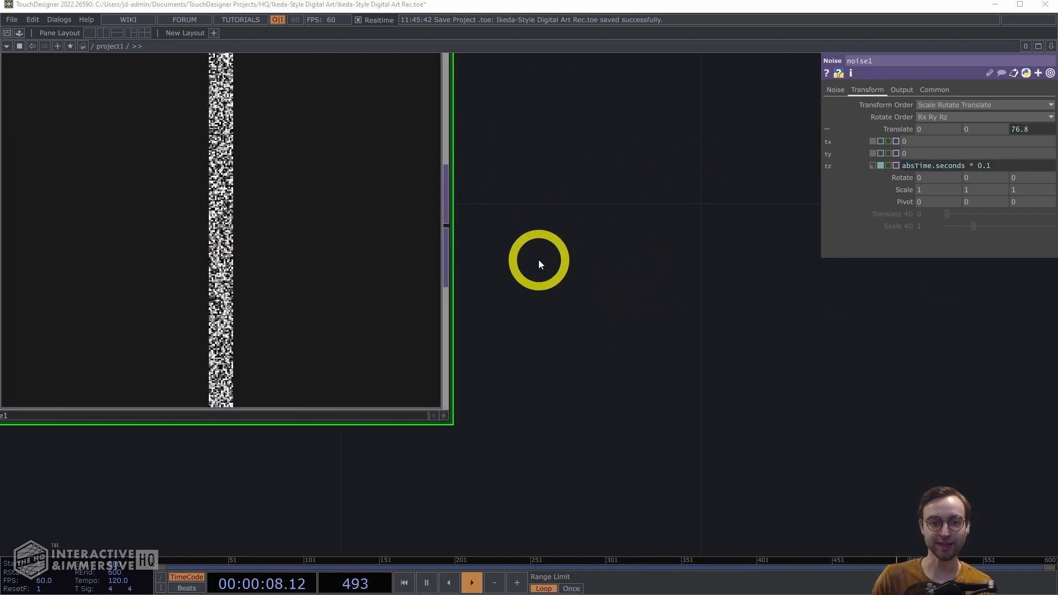
Step: Add a Limit TOP after noise1's output and place it level with noise1
scroll(539, 260, "down", 3)
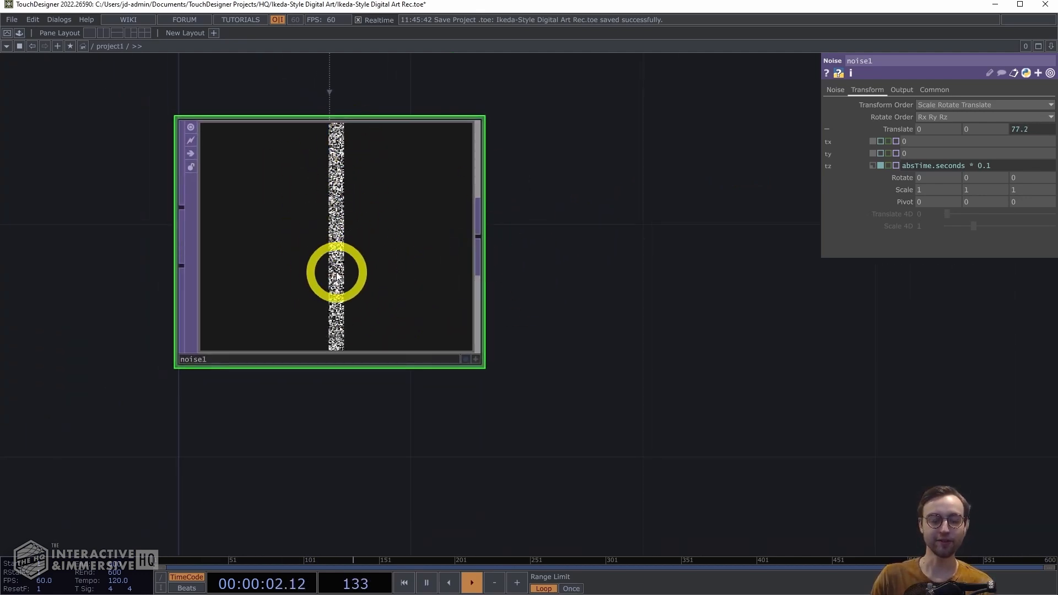
right_click(479, 237)
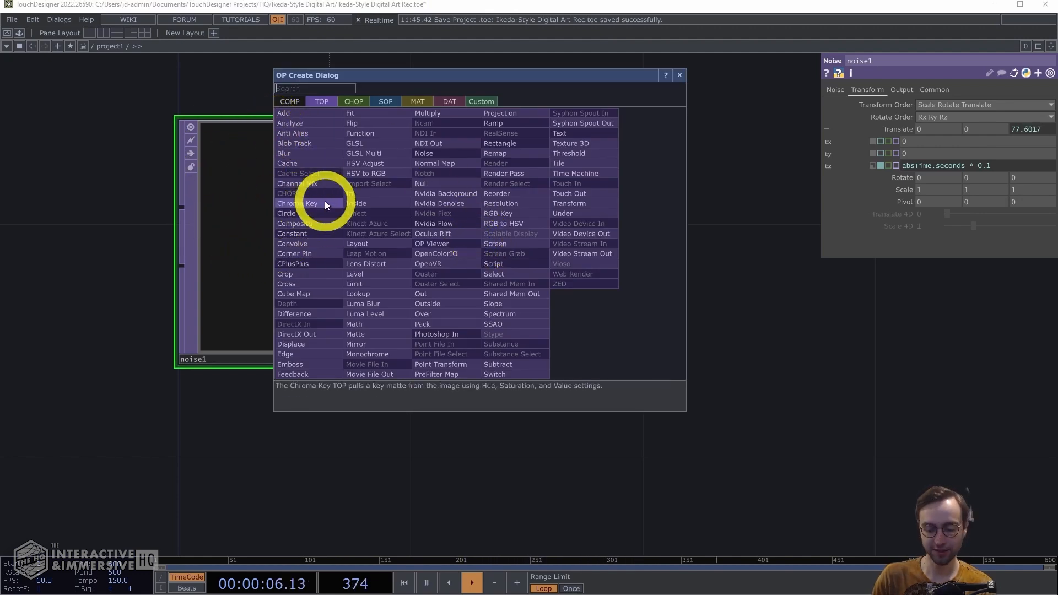
type("limi")
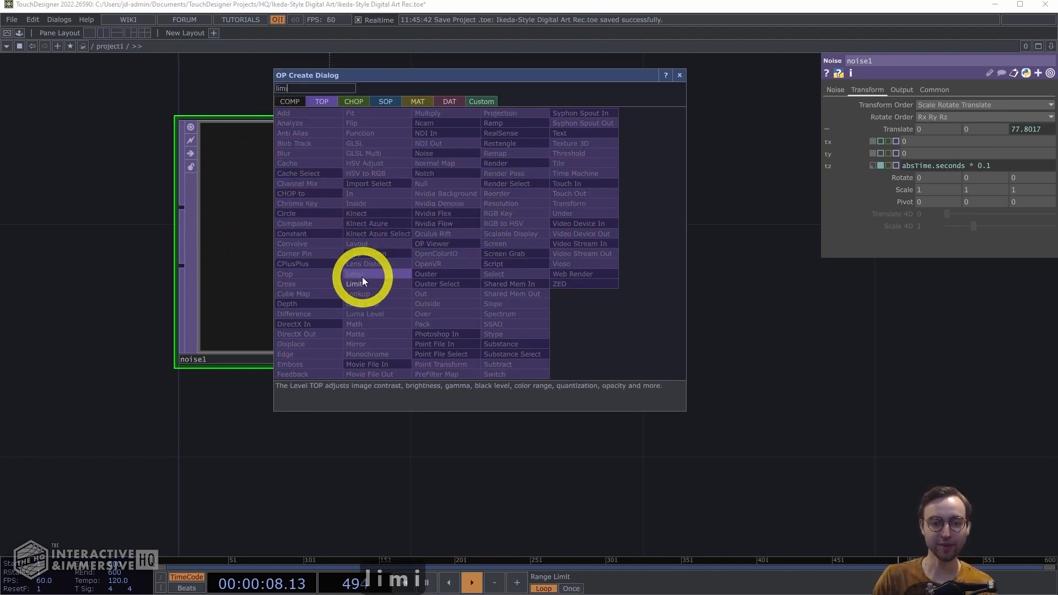
left_click(357, 284)
left_click(612, 220)
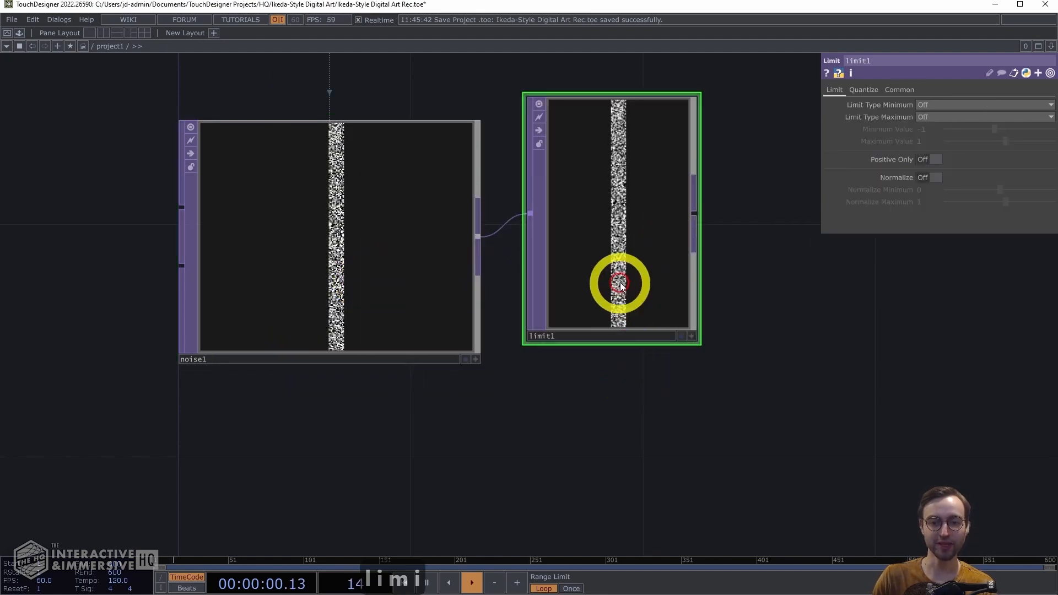
left_click_drag(620, 287, 621, 310)
Step: Set limit1's Quantize Value to Floor with a Value Step of 1 and check the resulting pattern
left_click(854, 90)
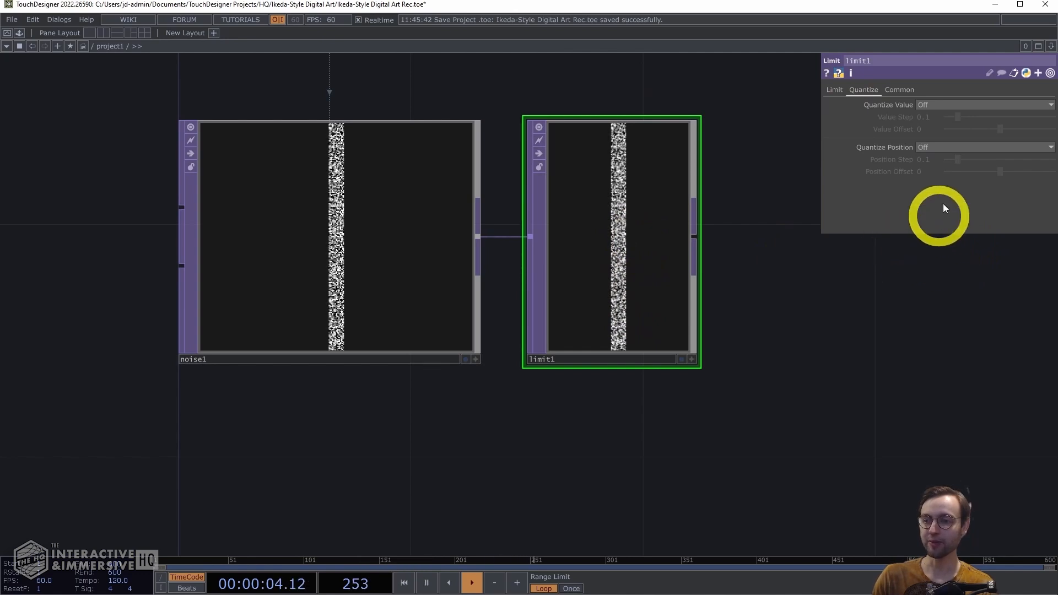
left_click(918, 104)
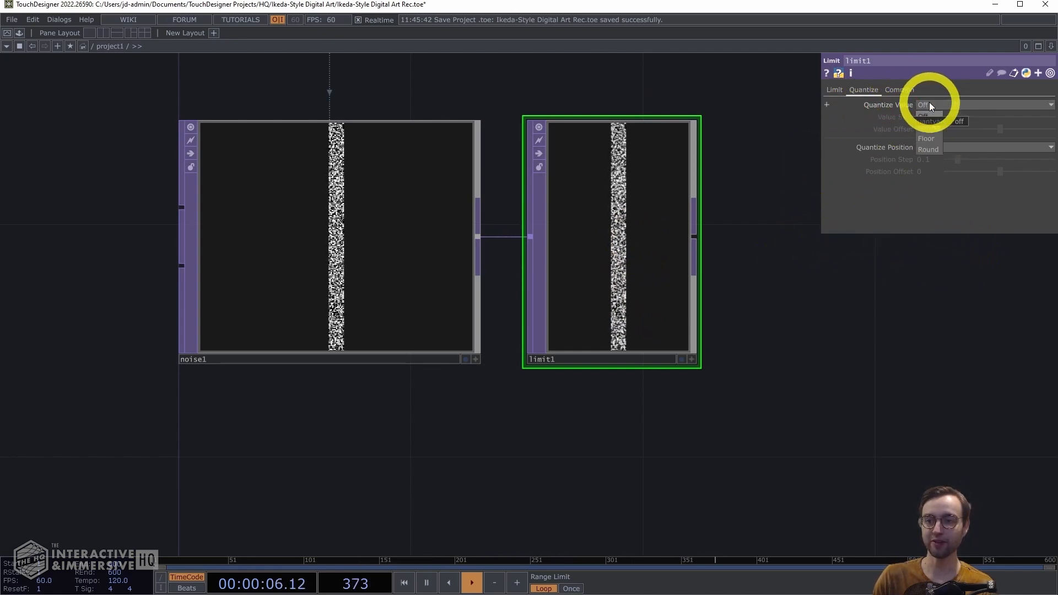
left_click(929, 138)
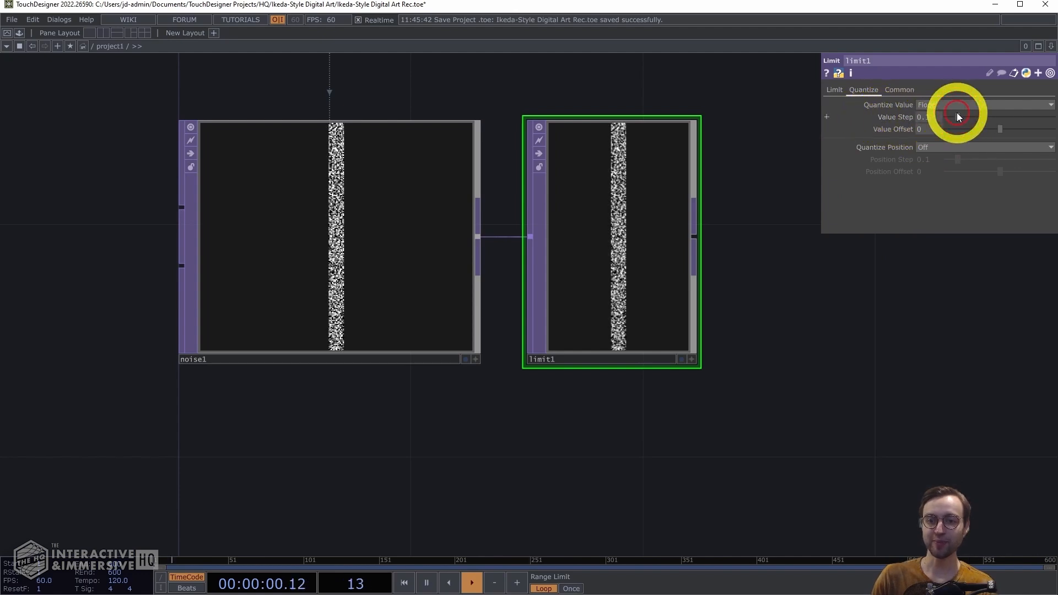
left_click_drag(958, 116, 1053, 117)
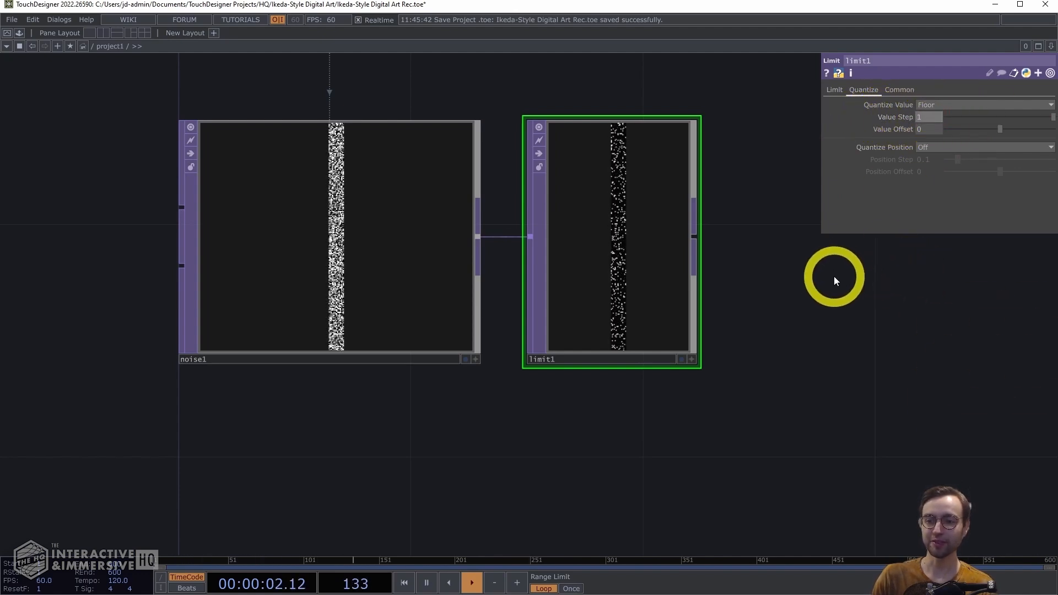
scroll(838, 276, "up", 5)
left_click_drag(825, 329, 843, 371)
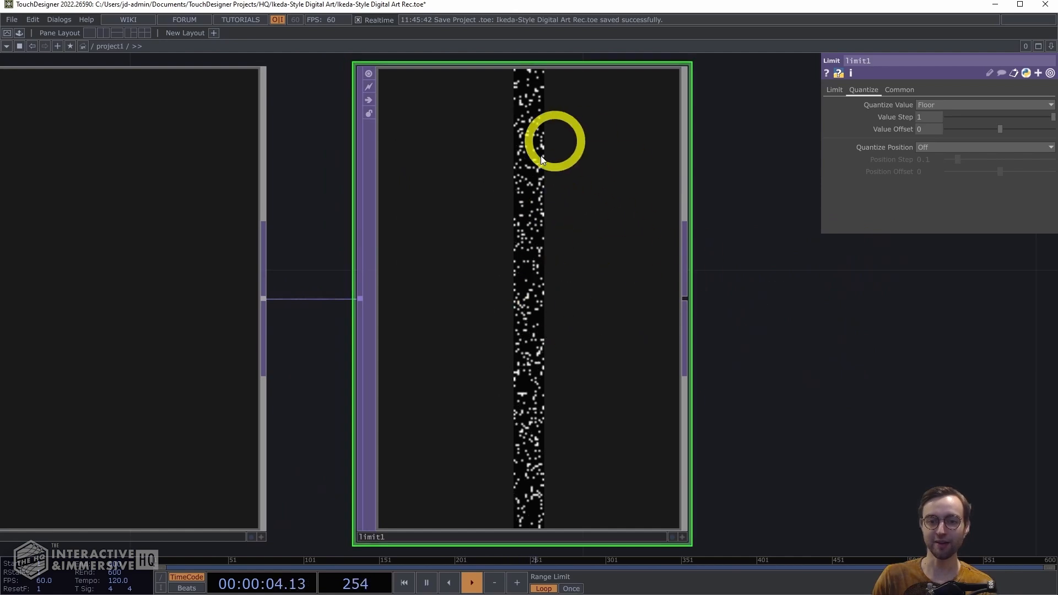
left_click_drag(728, 261, 703, 259)
left_click_drag(732, 225, 694, 235)
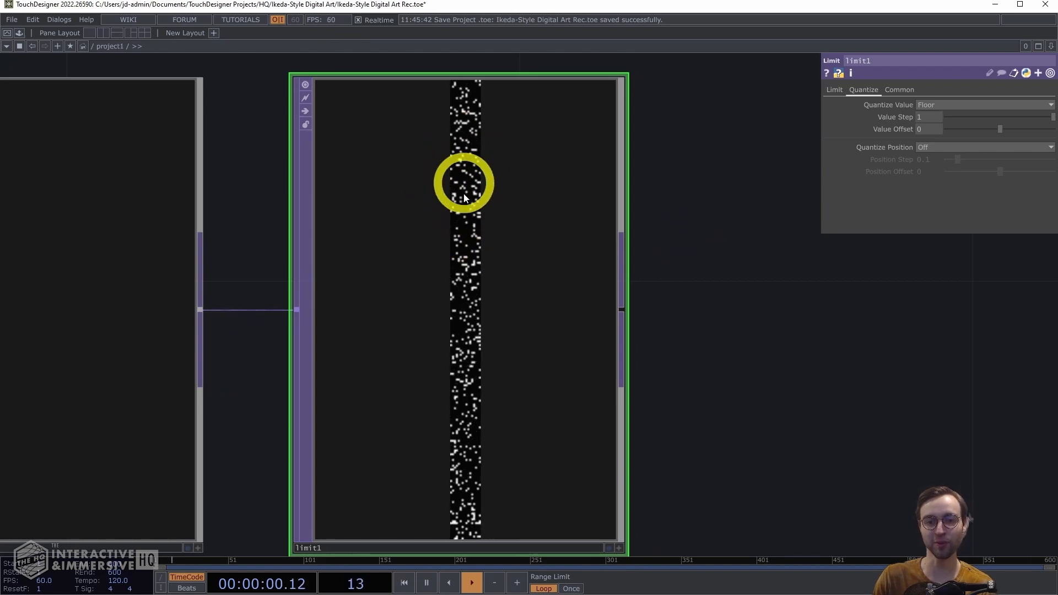
Step: Set both Input Smoothness and Viewer Smoothness of limit1 to Nearest Pixel
scroll(729, 260, "down", 5)
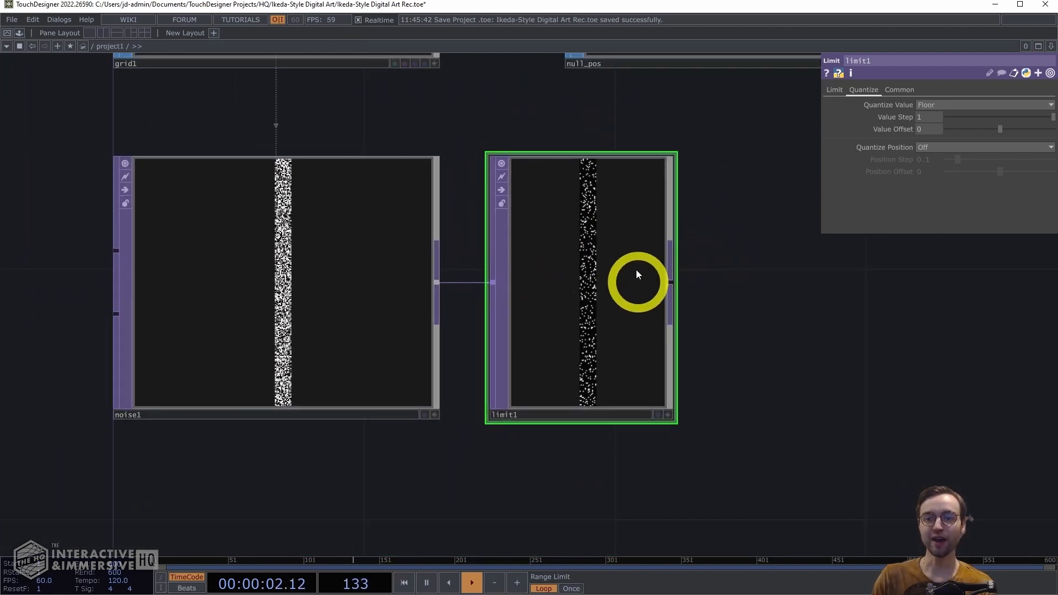
scroll(693, 432, "up", 8)
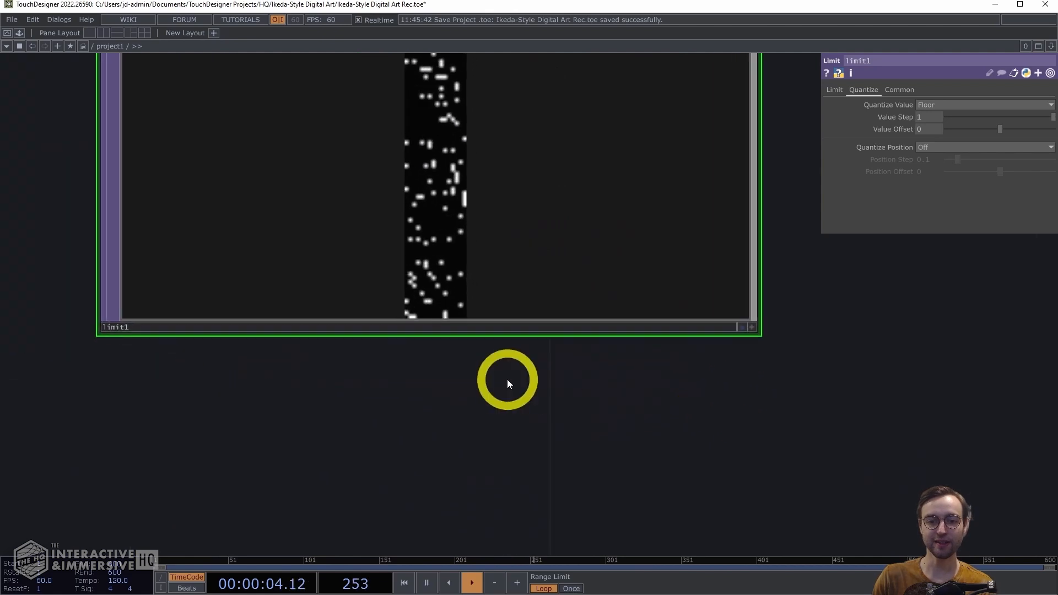
scroll(510, 345, "up", 3)
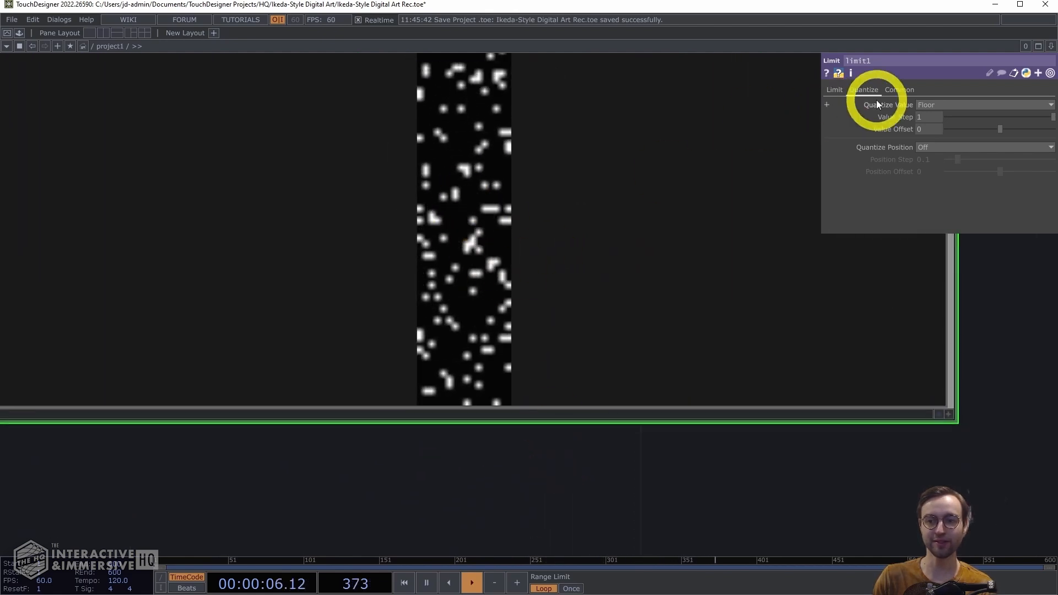
left_click(900, 89)
left_click(954, 165)
left_click(926, 176)
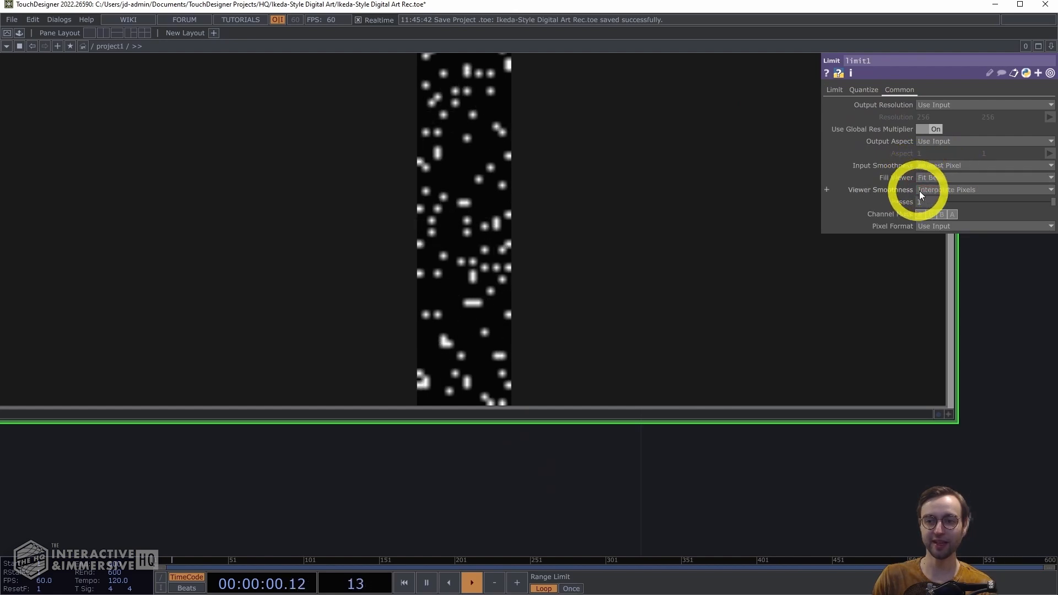
left_click(936, 191)
left_click(944, 209)
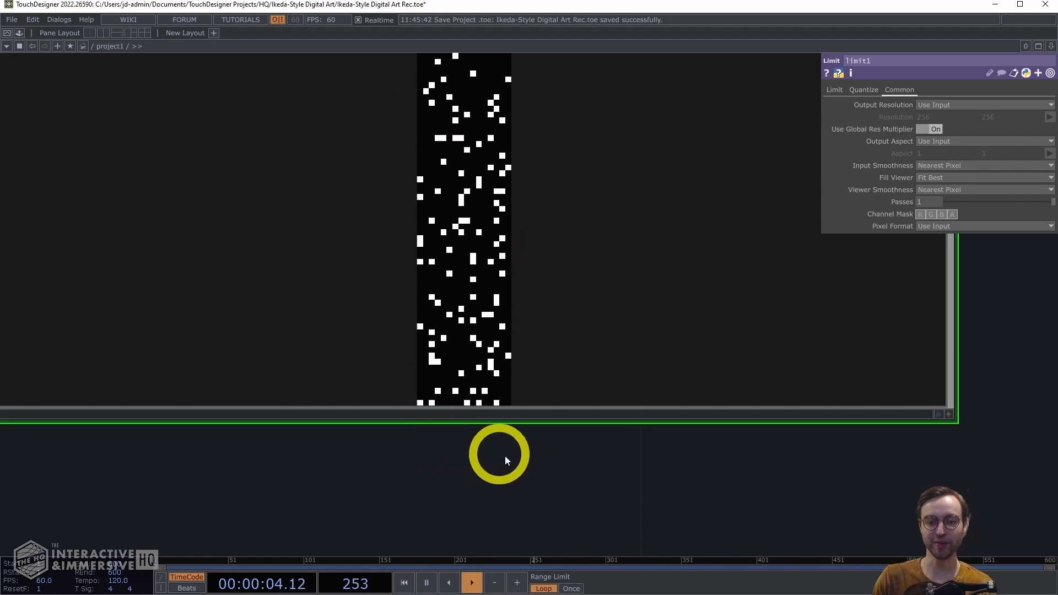
Step: Examine the quantized black-and-white pattern of limit1 up close and compare it with noise1
scroll(470, 485, "down", 1)
scroll(470, 485, "down", 8)
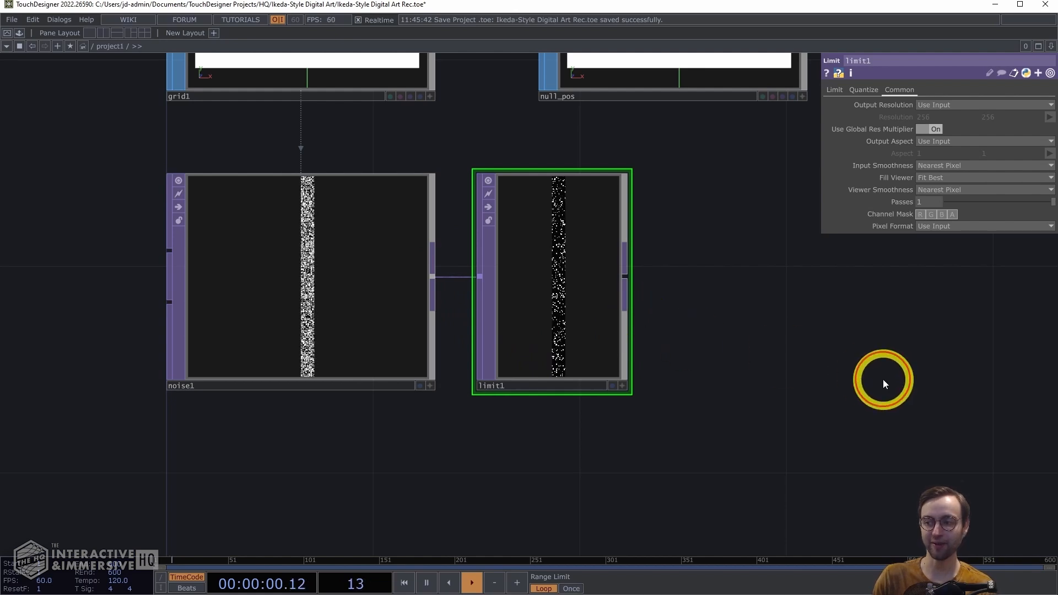
left_click_drag(885, 379, 852, 333)
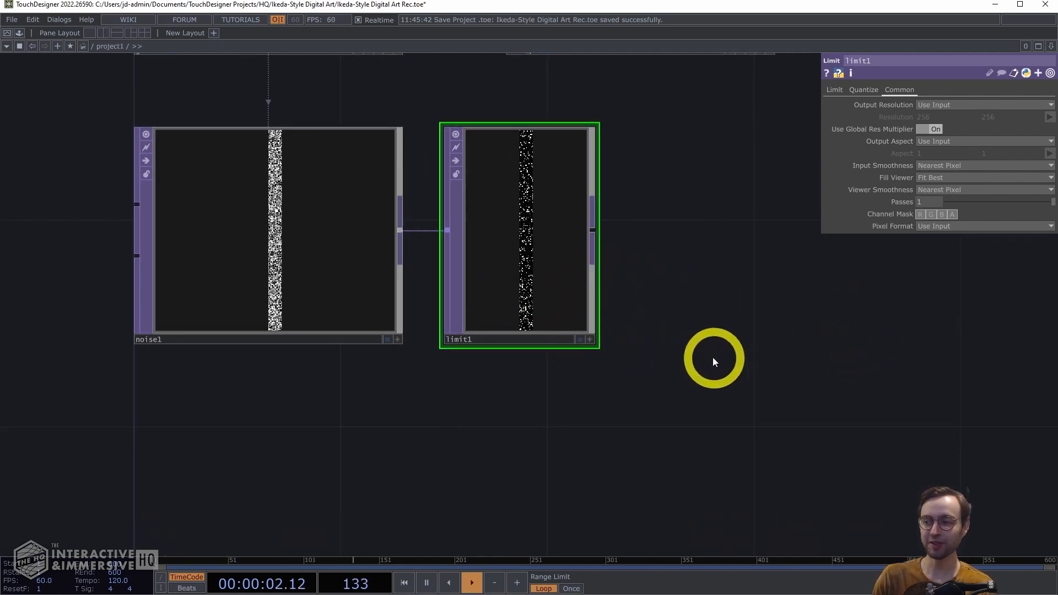
left_click_drag(721, 359, 669, 331)
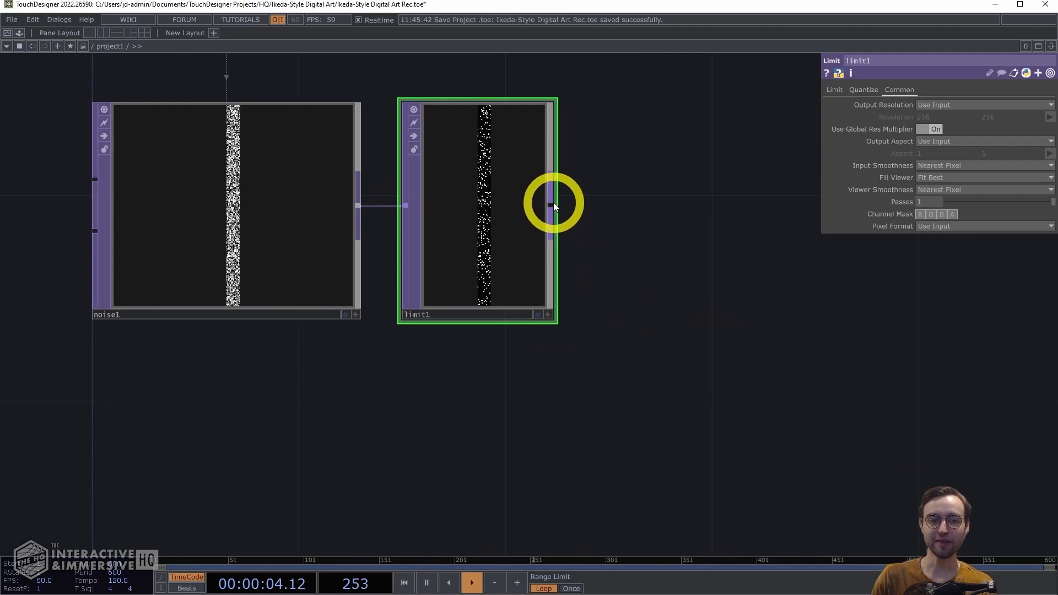
left_click_drag(449, 389, 561, 374)
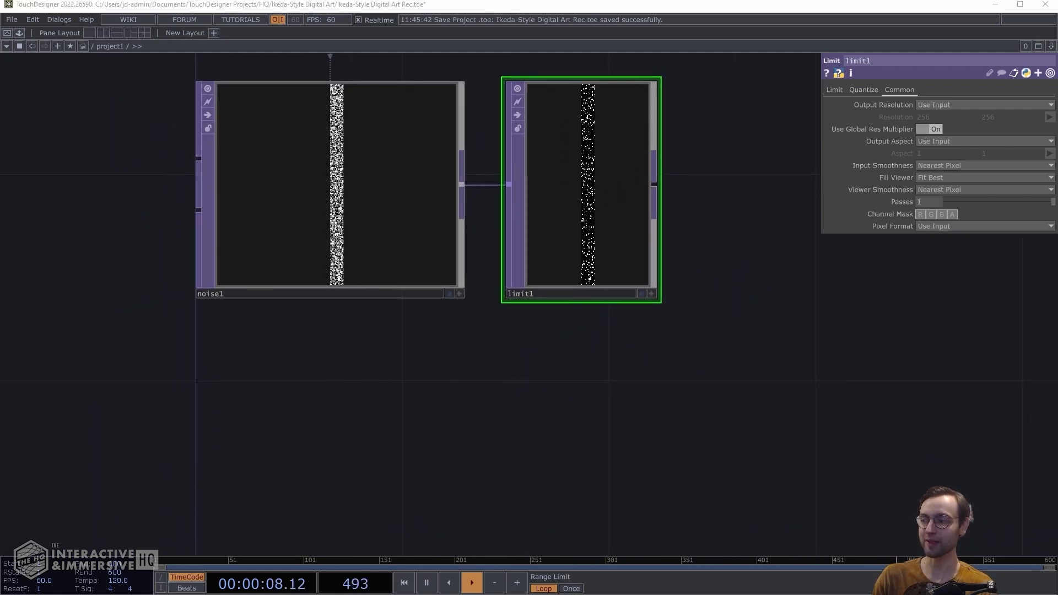
scroll(555, 359, "up", 5)
left_click_drag(584, 321, 537, 449)
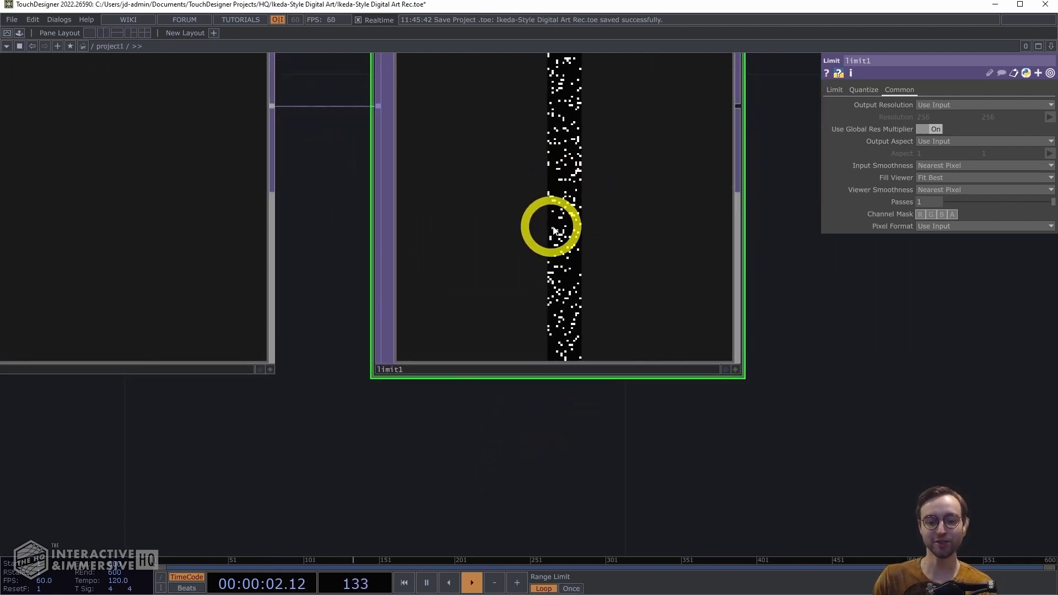
scroll(514, 490, "down", 1)
scroll(513, 490, "down", 1)
left_click_drag(550, 438, 713, 421)
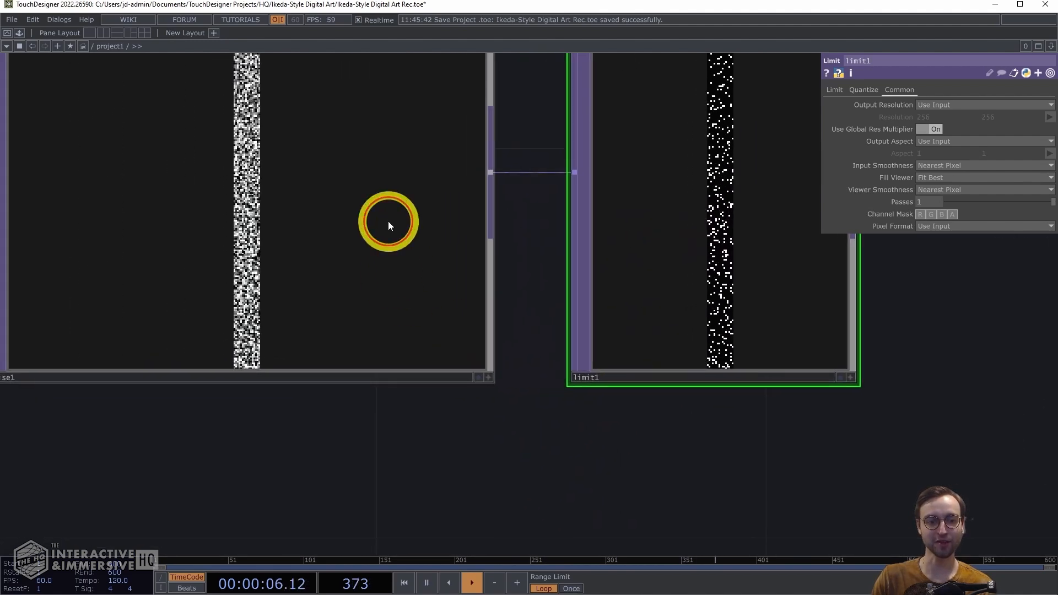
Step: Set the Alpha output of noise1 to Noise and inspect the effect on limit1 up close
left_click(389, 222)
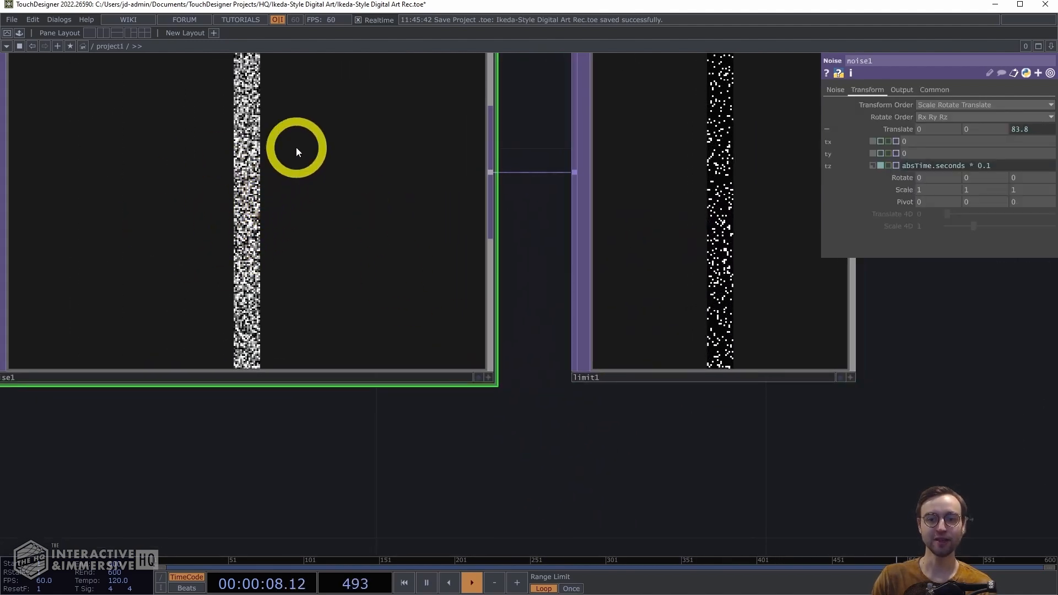
left_click(894, 89)
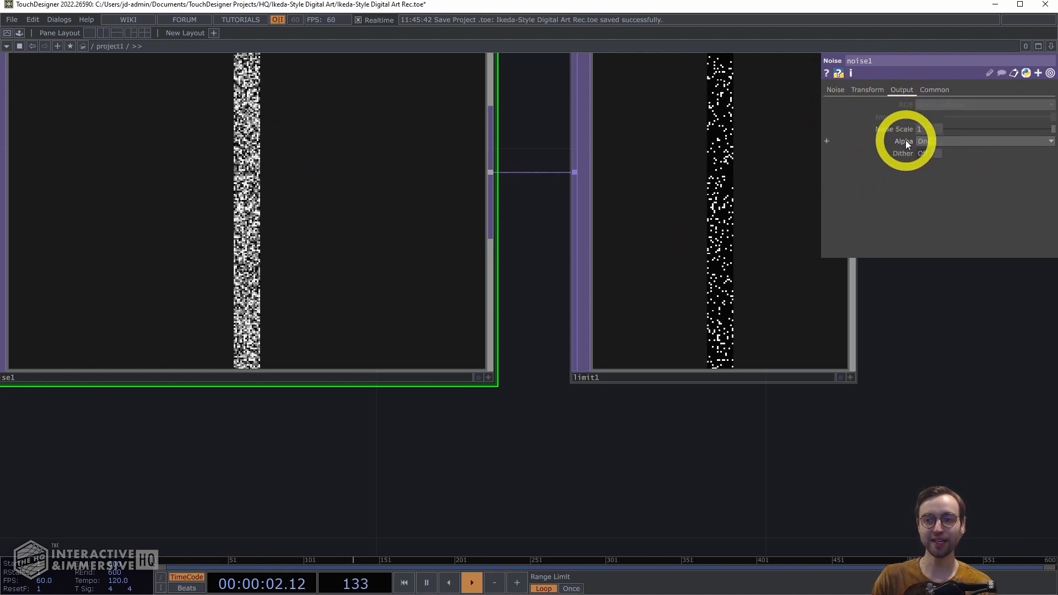
left_click(944, 141)
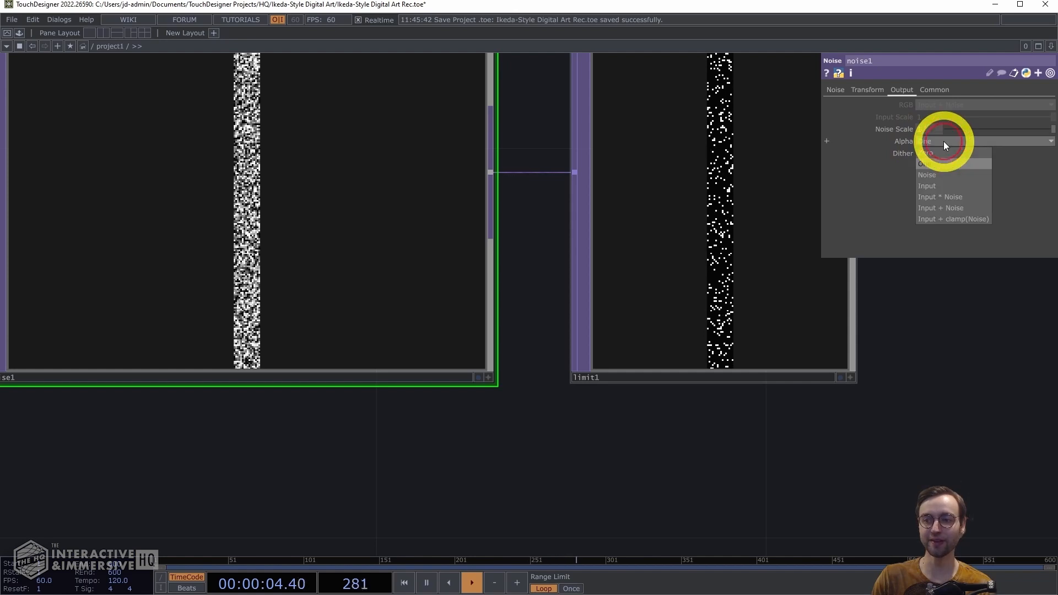
left_click(931, 177)
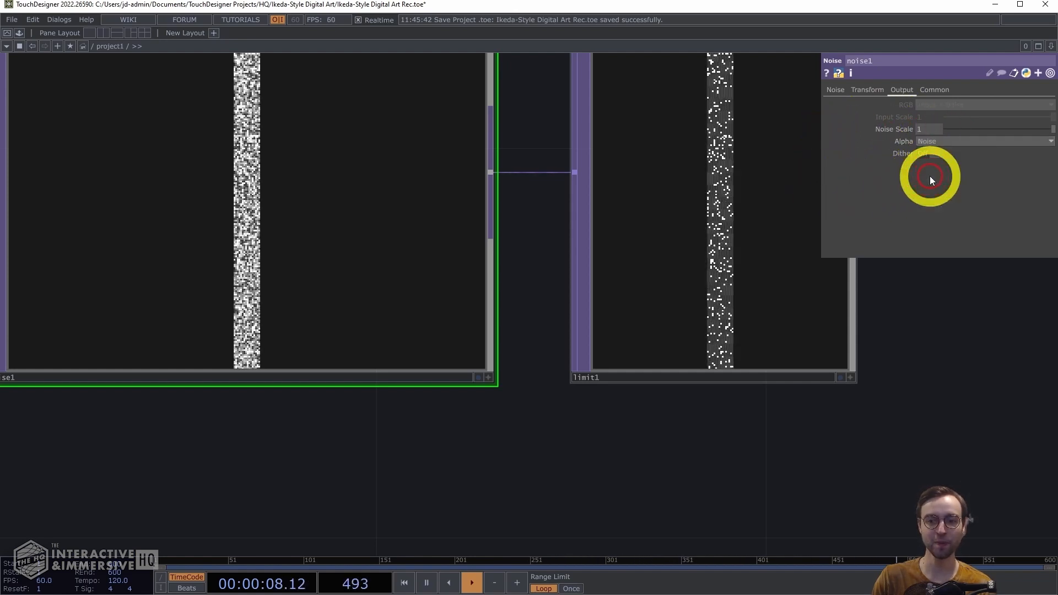
left_click_drag(721, 427, 612, 428)
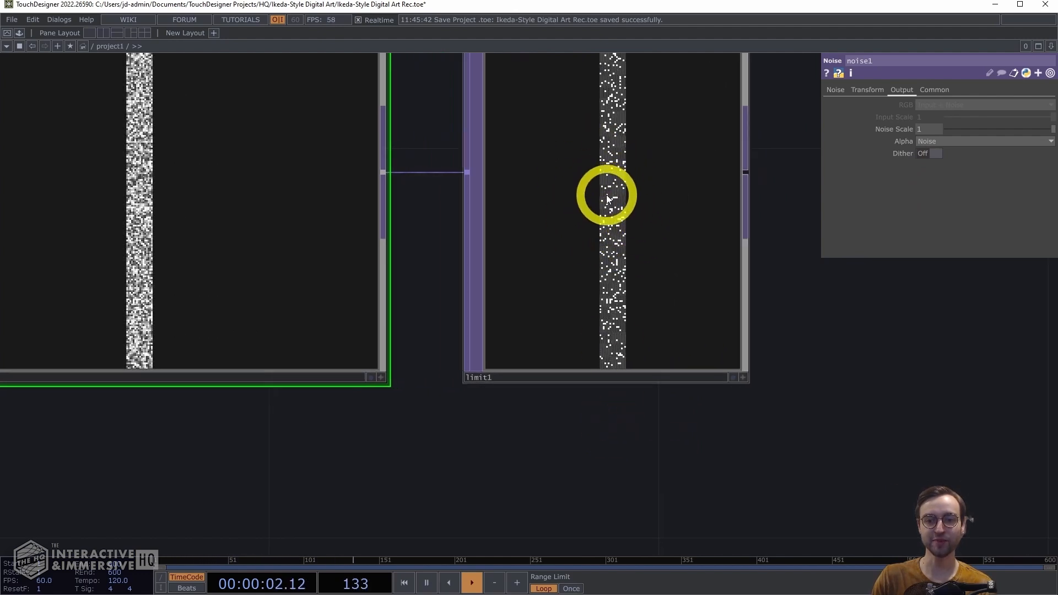
scroll(655, 430, "up", 5)
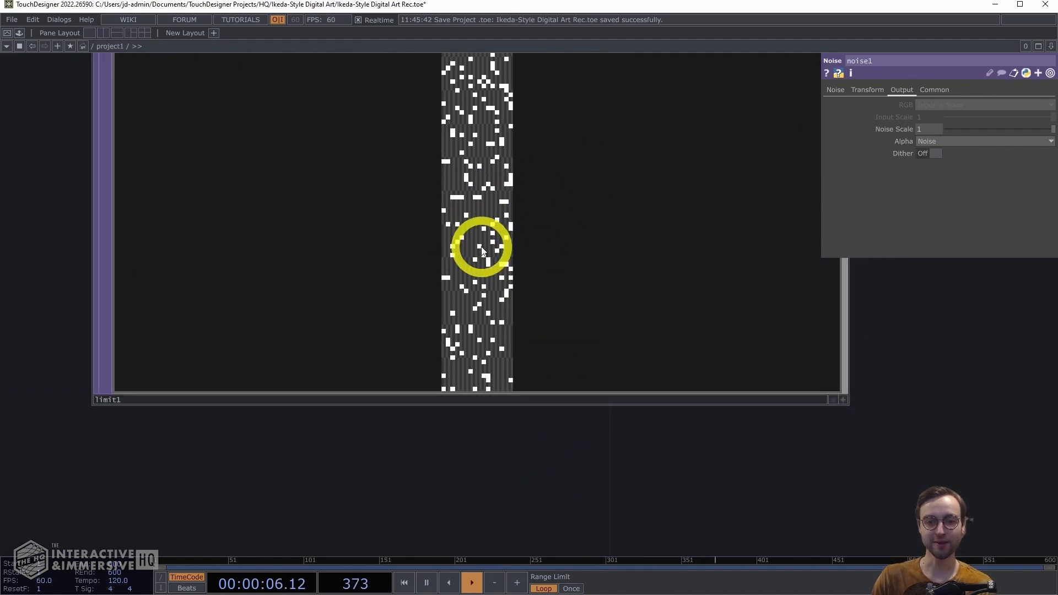
Step: Duplicate noise1 together with limit1 and place the copied pair directly below the originals
scroll(474, 427, "down", 8)
scroll(381, 490, "down", 1)
left_click_drag(393, 491, 485, 460)
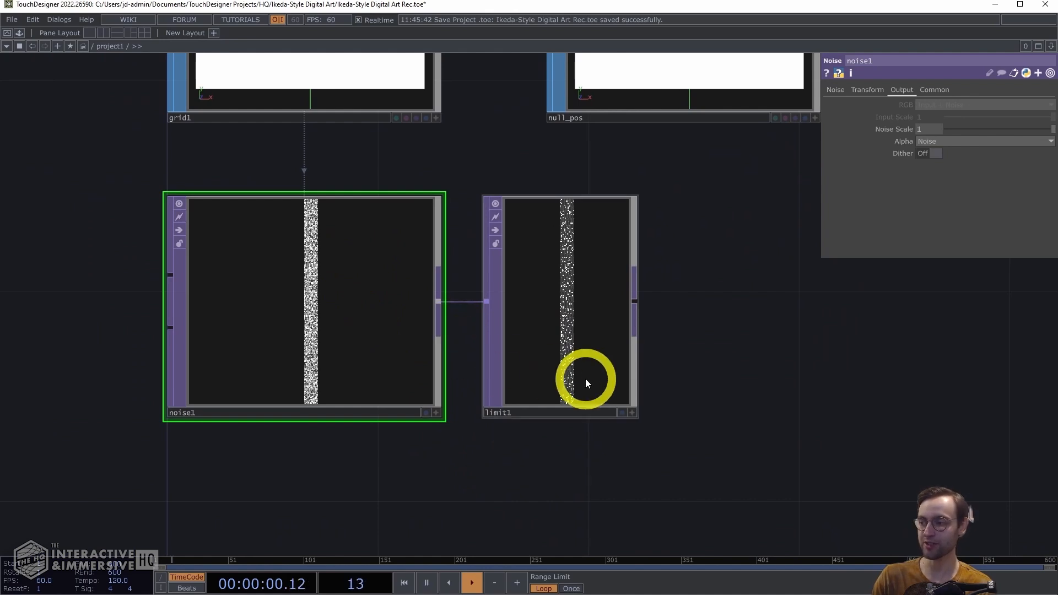
left_click_drag(602, 435, 614, 355)
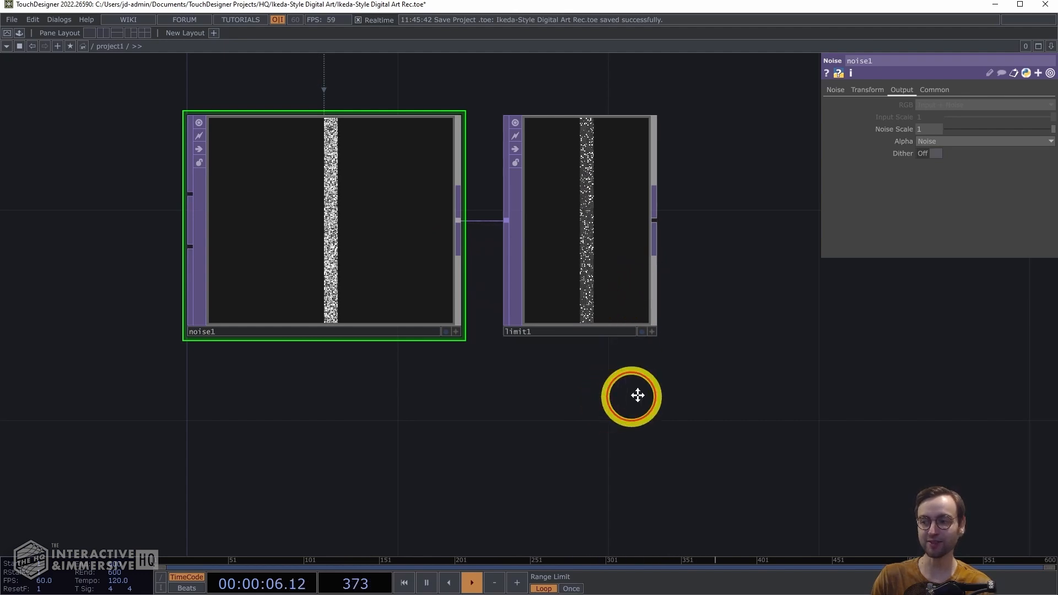
left_click_drag(617, 402, 747, 359)
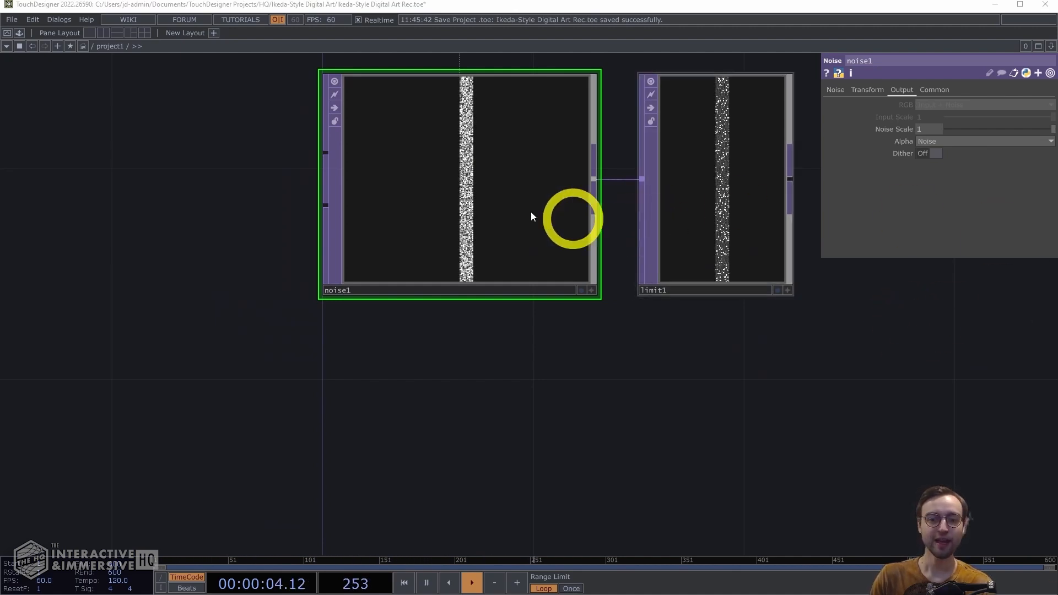
left_click_drag(715, 344, 478, 195)
key("ctrl+c")
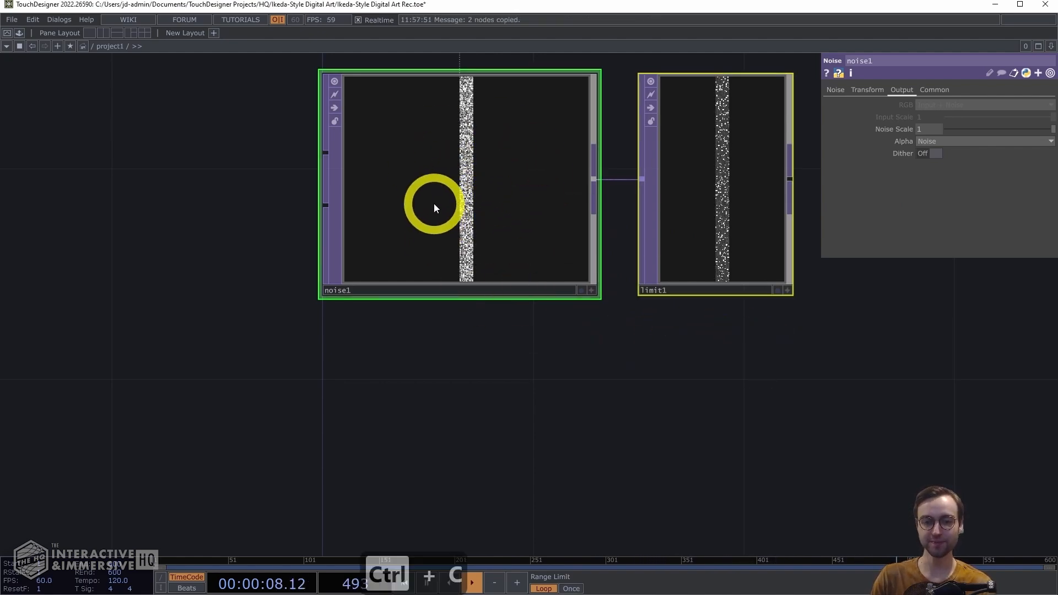
key("ctrl+v")
left_click_drag(592, 357, 425, 297)
scroll(468, 215, "down", 3)
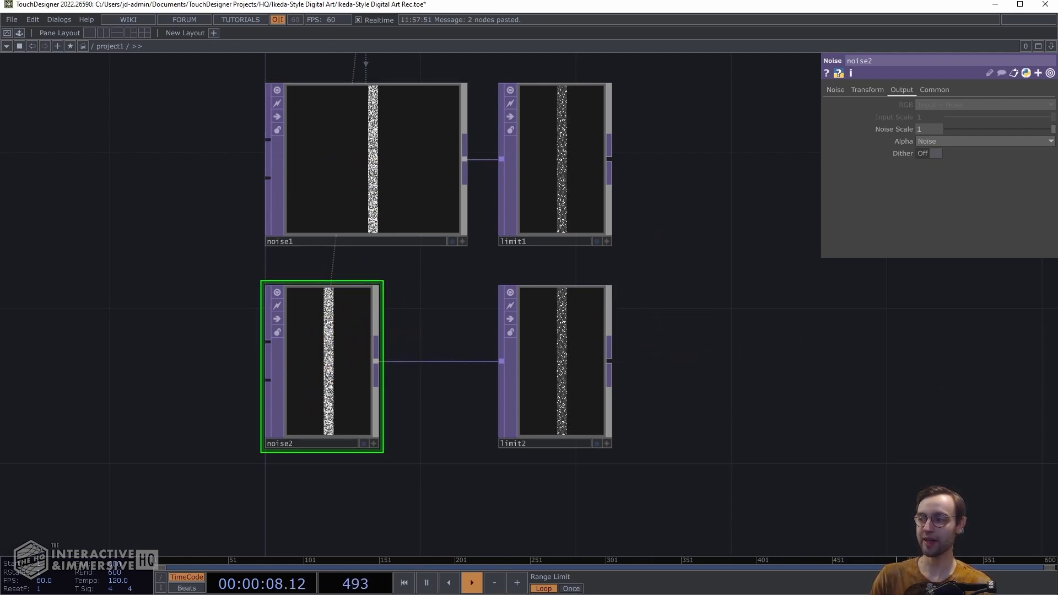
Step: Set noise2's Seed to 9015 and its Amplitude to 0.5
left_click(834, 89)
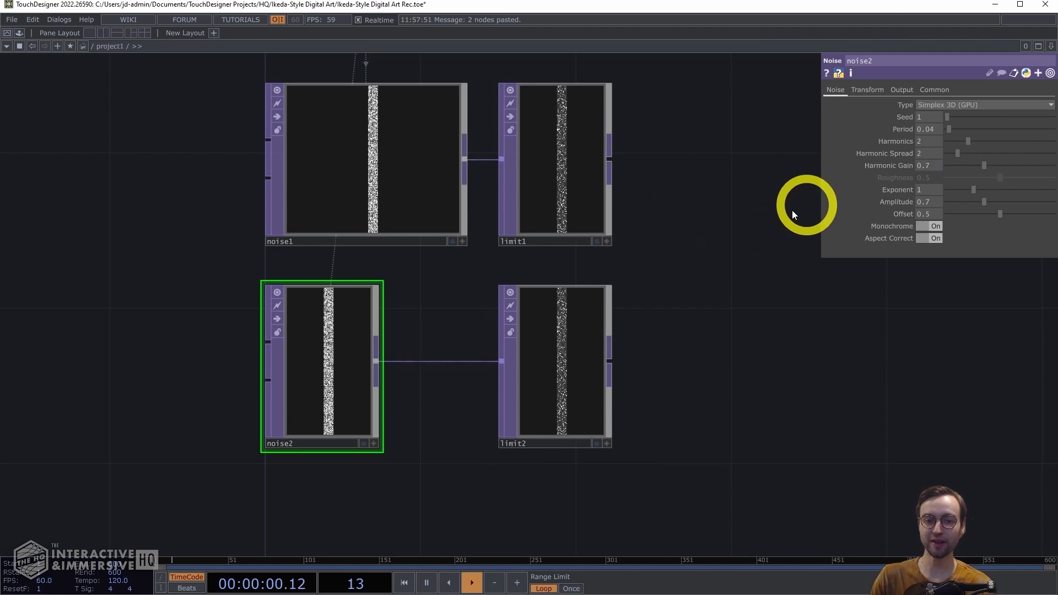
scroll(441, 314, "up", 3)
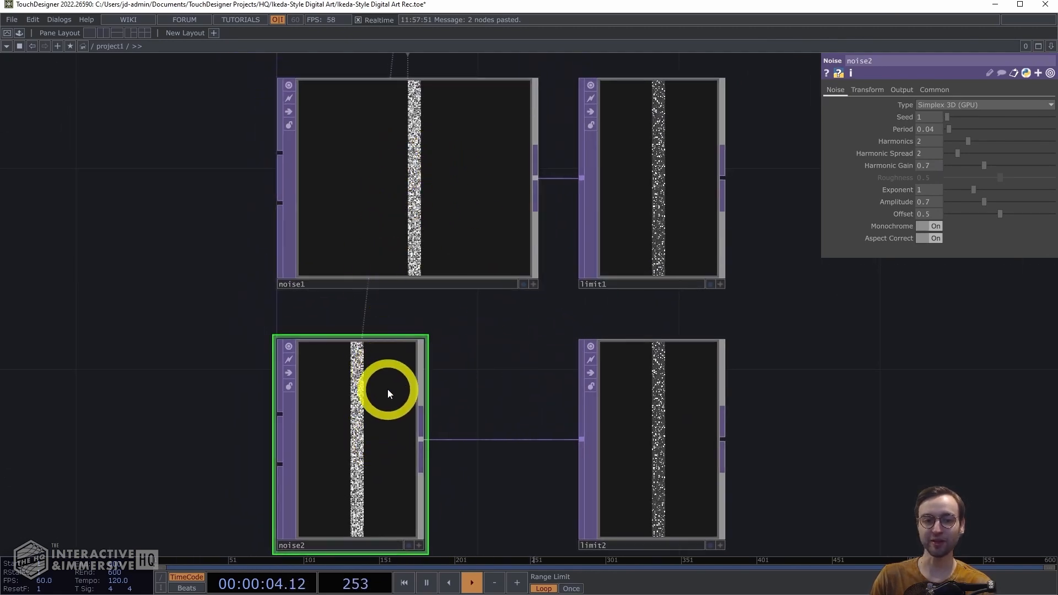
left_click_drag(769, 257, 743, 174)
mouse_move(951, 115)
left_mouse_down()
mouse_move(1032, 342)
mouse_move(958, 118)
left_mouse_up()
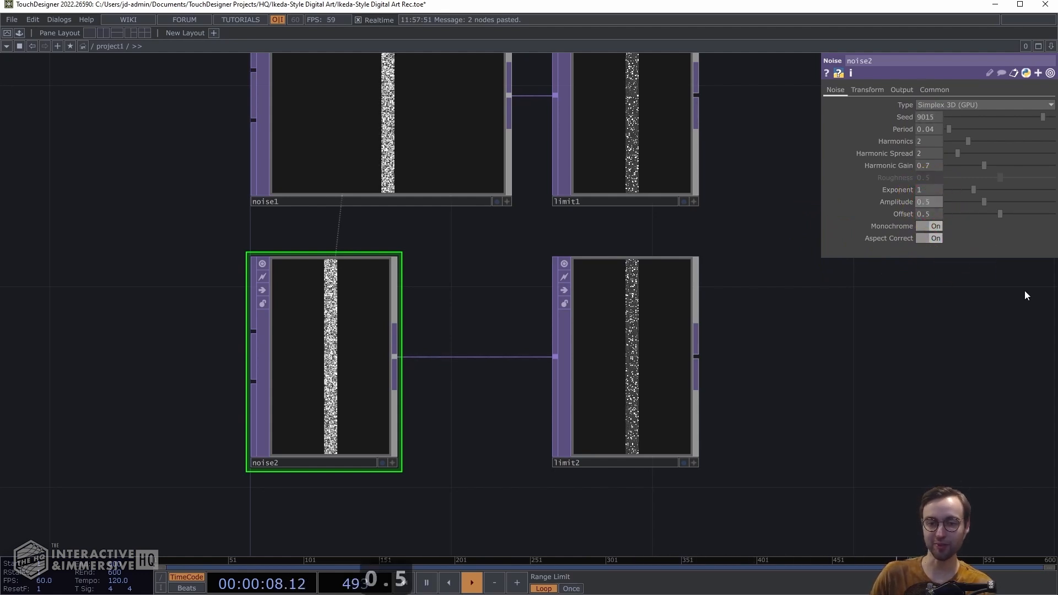
key("Return")
left_click_drag(720, 323, 699, 307)
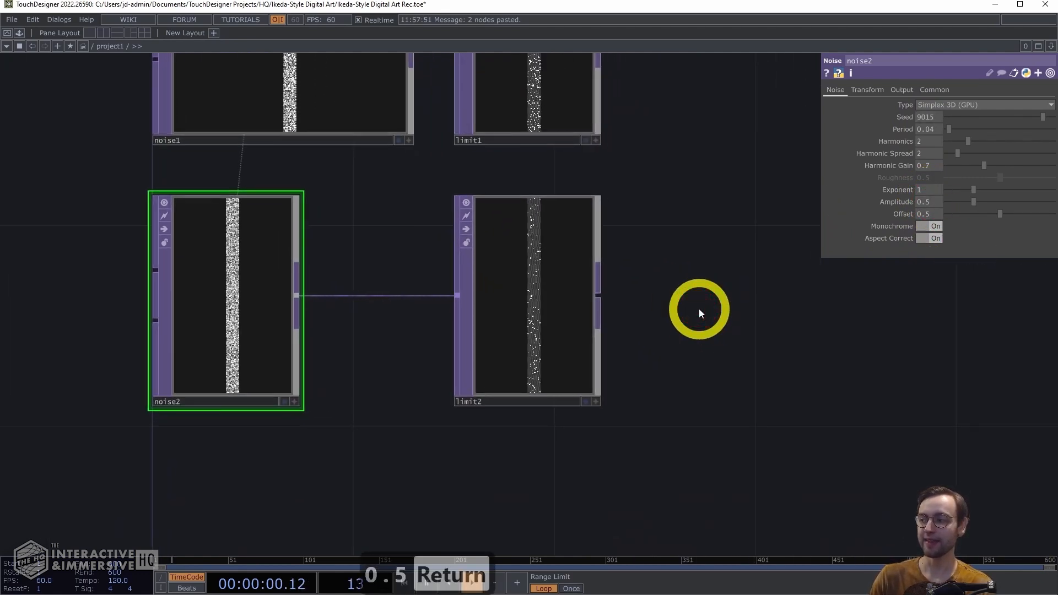
left_click(718, 182)
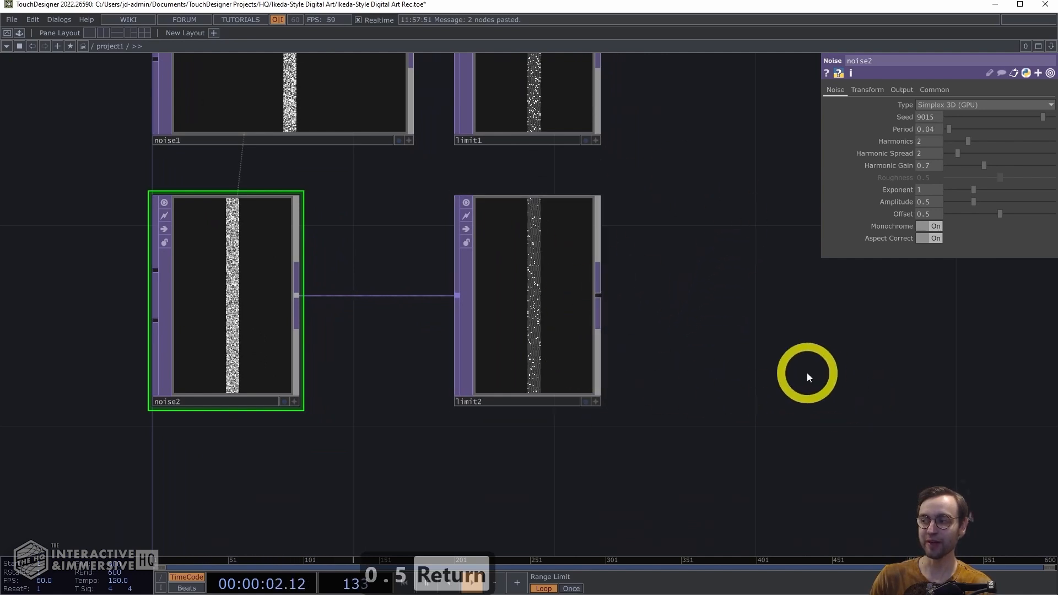
Step: Review noise2's translate expression and move limit2 closer beside noise2
left_click(880, 89)
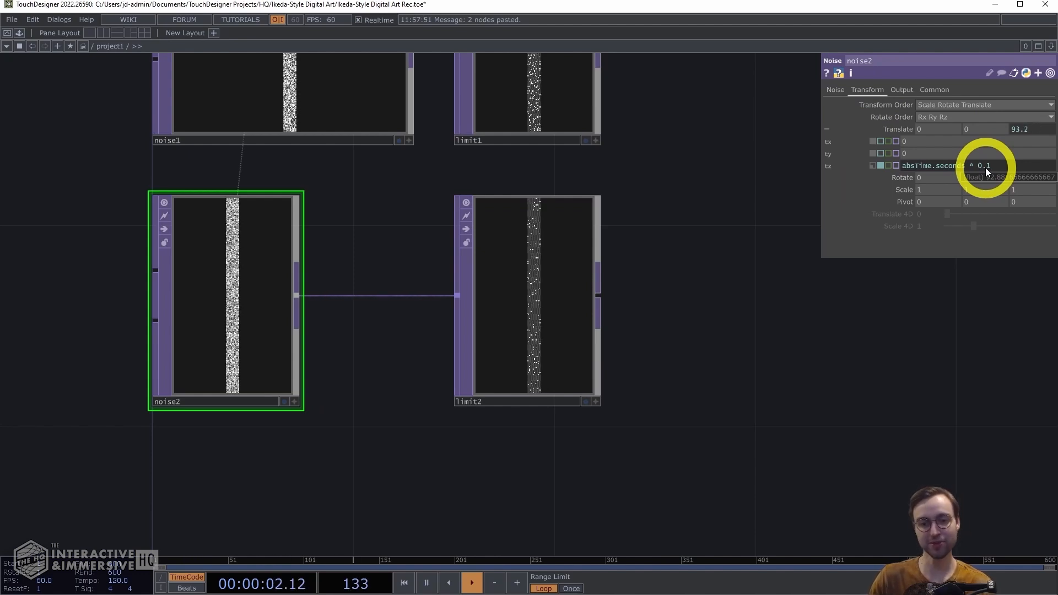
left_click_drag(498, 253, 438, 270)
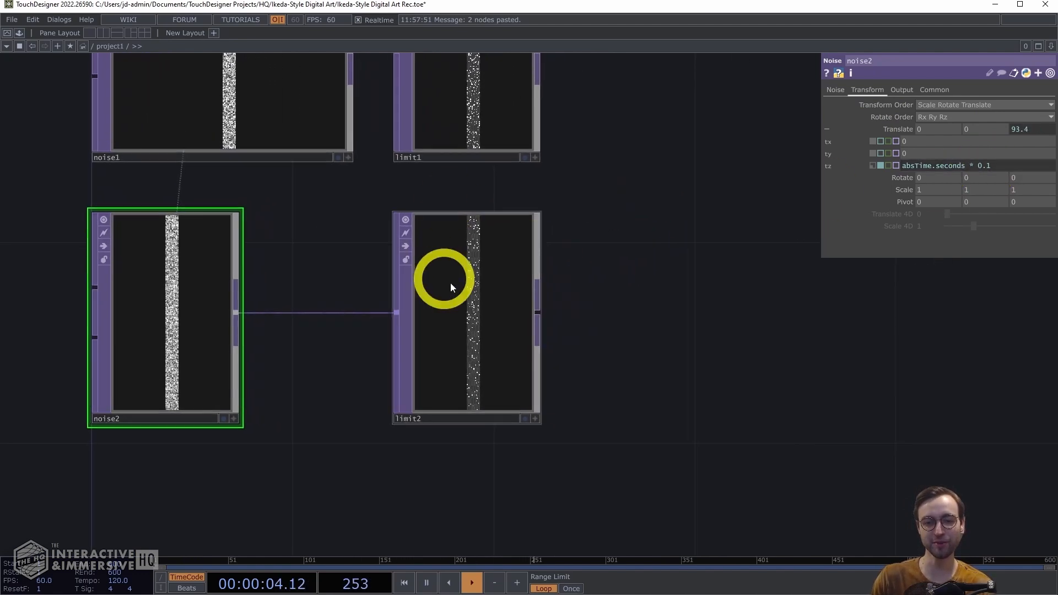
left_click(477, 294)
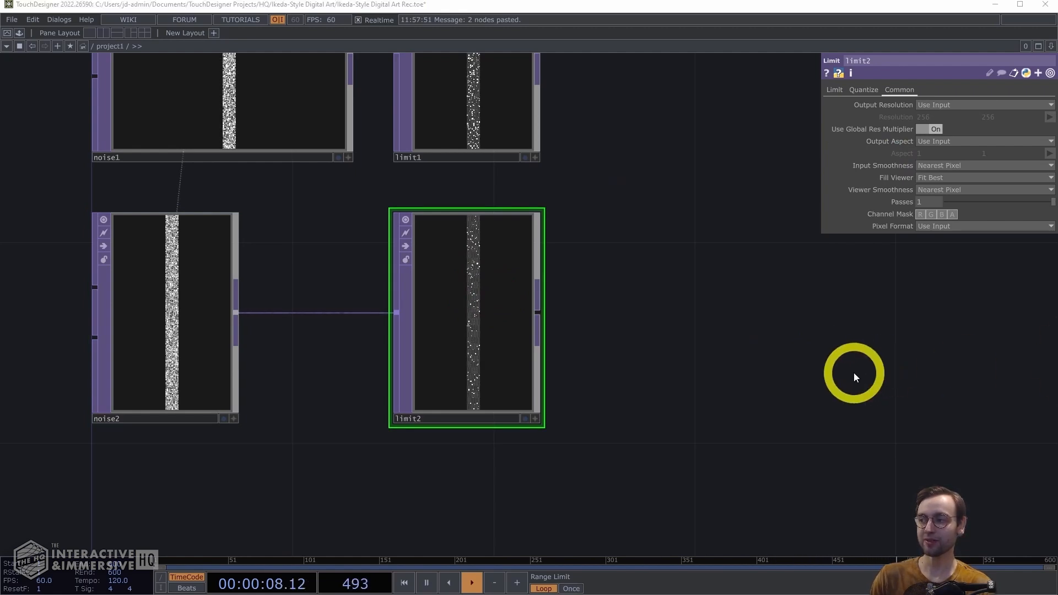
left_click_drag(500, 312, 435, 307)
scroll(535, 311, "down", 1)
scroll(534, 312, "down", 3)
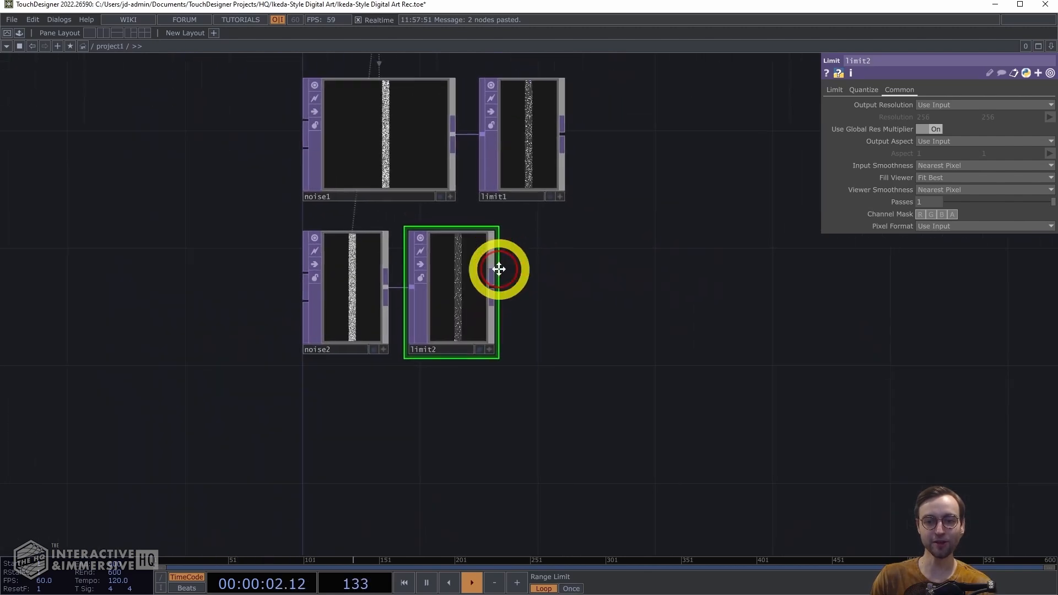
Step: Add a Constant TOP after limit2's output and align it in the row beside limit2
scroll(397, 354, "up", 5)
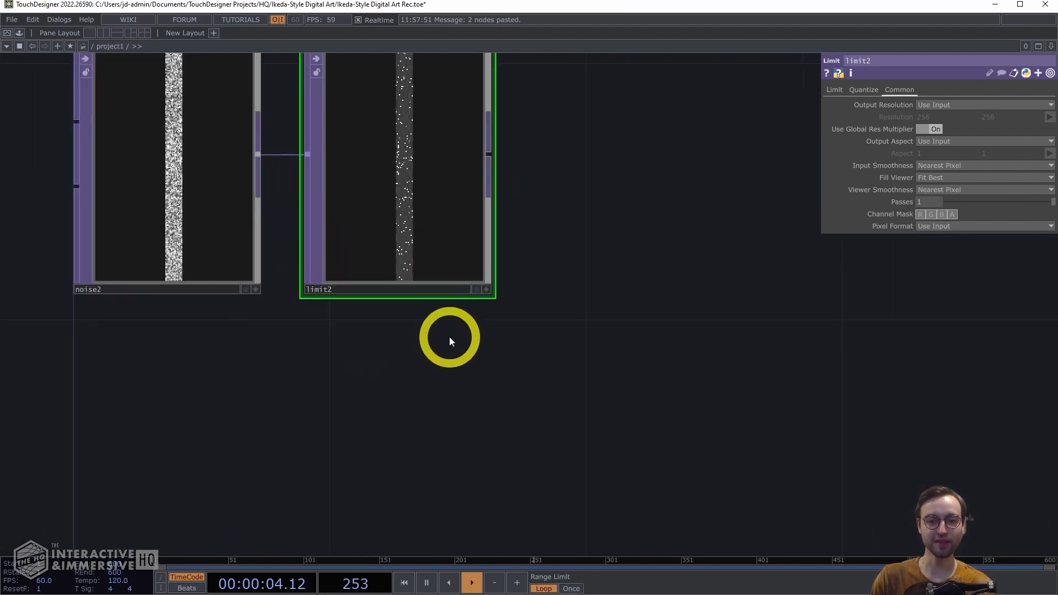
scroll(663, 293, "down", 3)
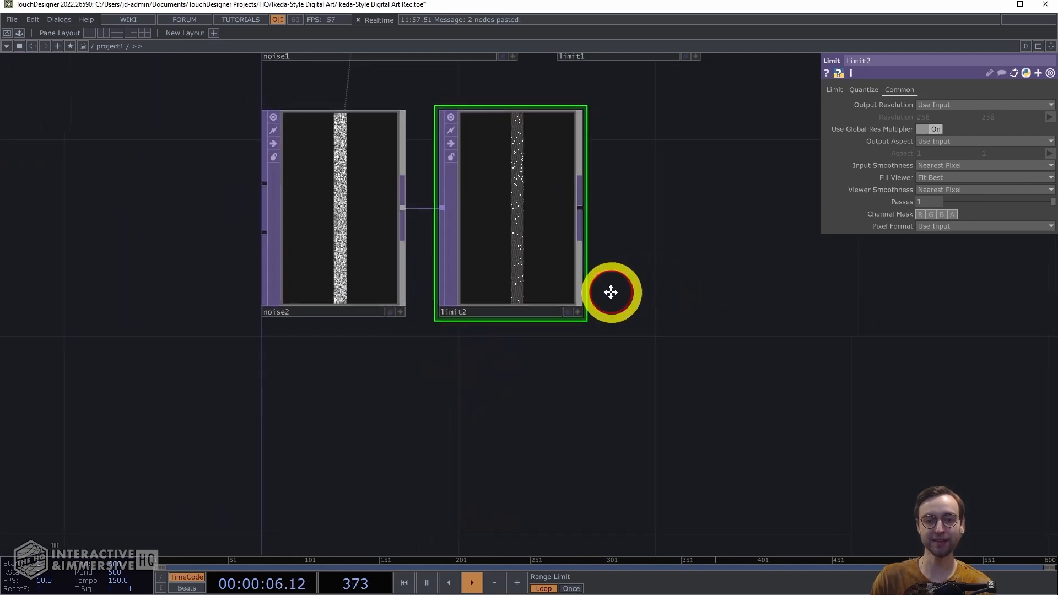
left_click_drag(538, 265, 462, 289)
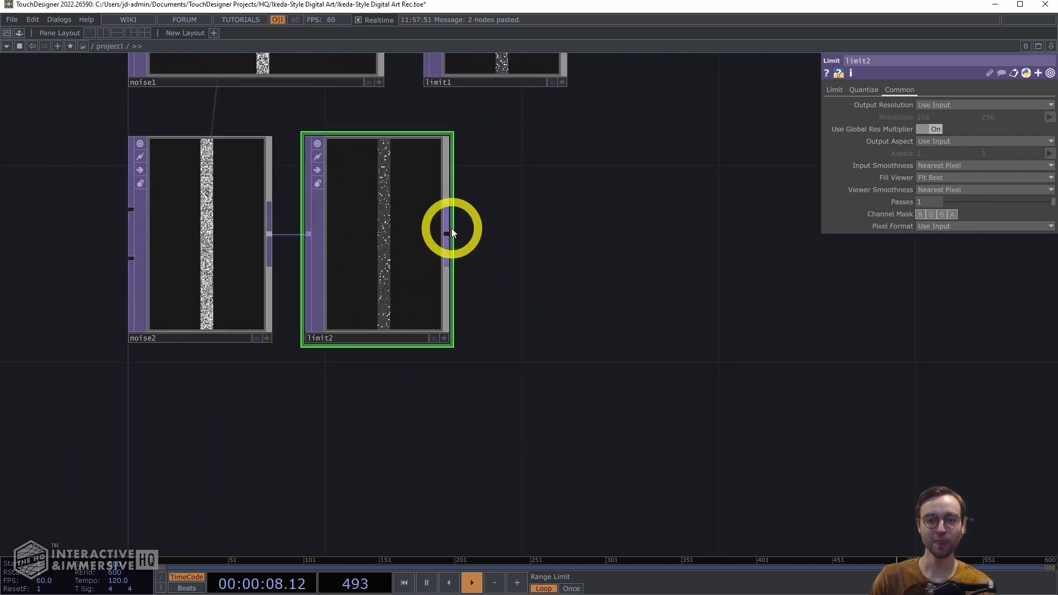
right_click(451, 229)
left_click(273, 220)
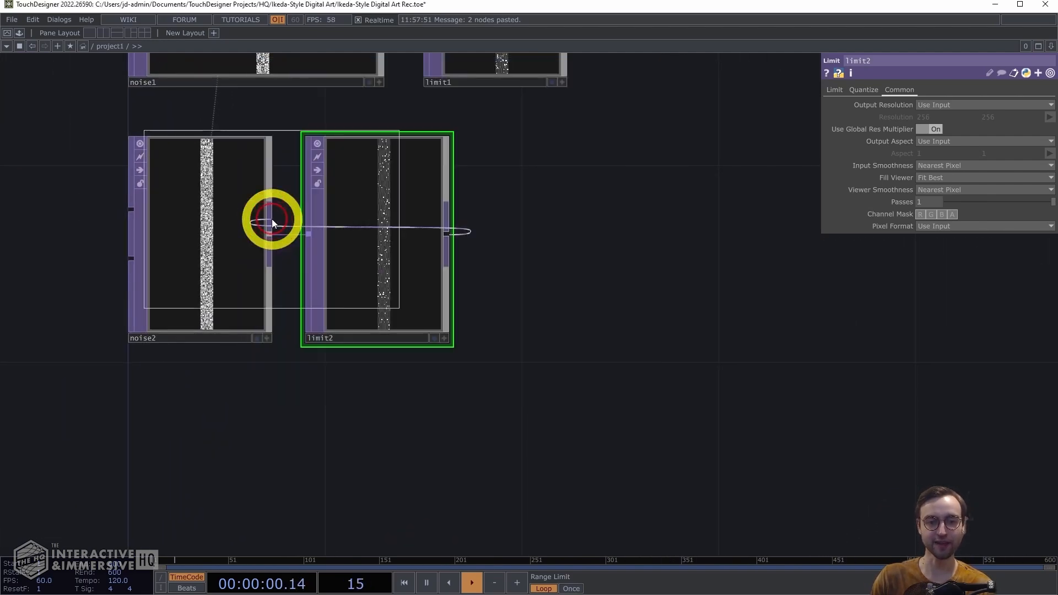
left_click(612, 241)
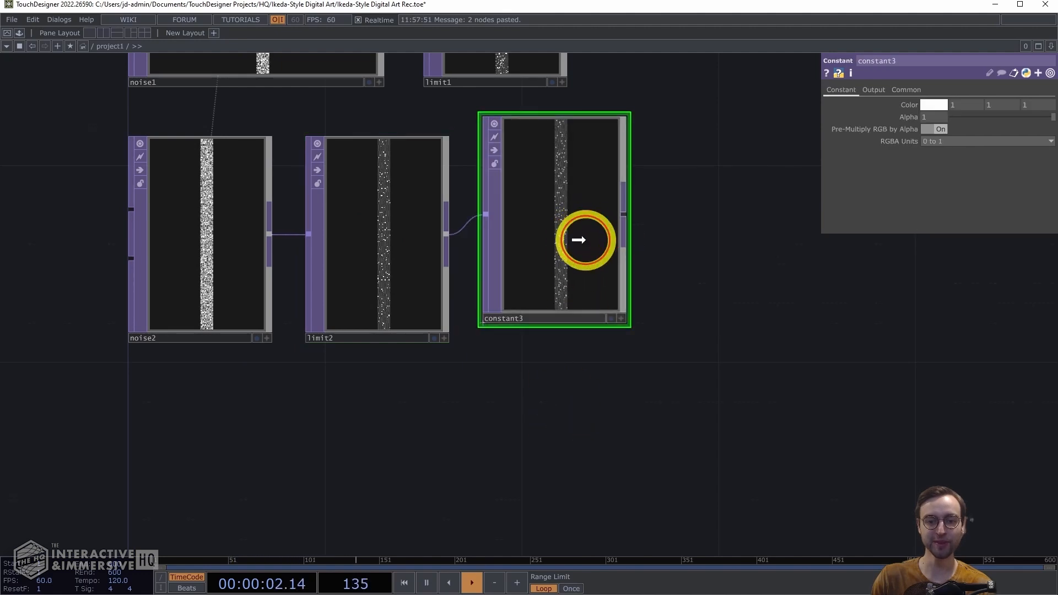
left_click_drag(583, 236, 586, 248)
left_click_drag(732, 274, 652, 245)
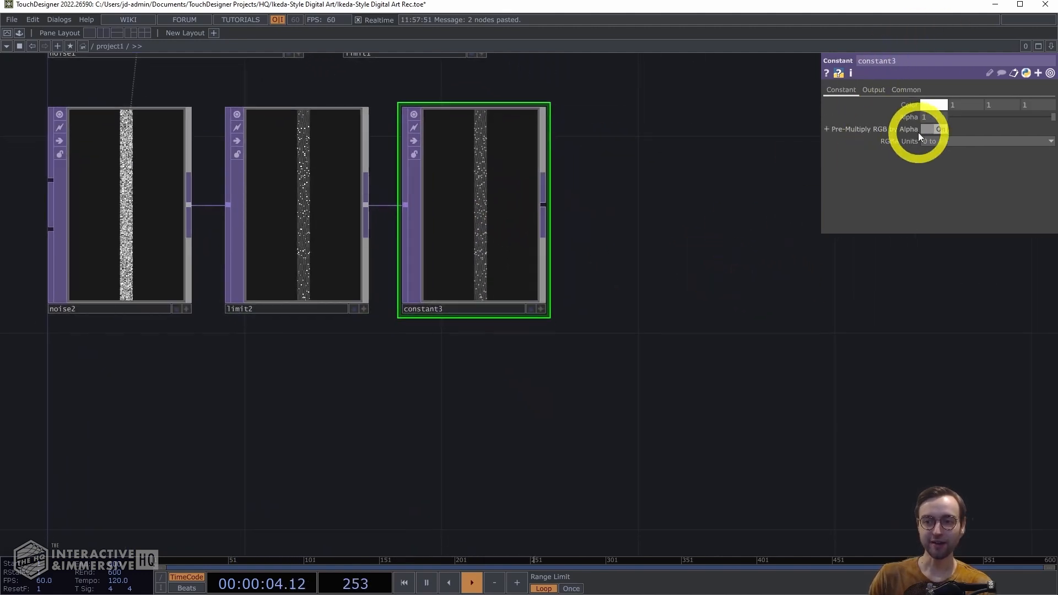
Step: Set constant3's Color to black (0, 0, 0) and inspect its pattern up close
middle_click_drag(909, 101, 886, 94)
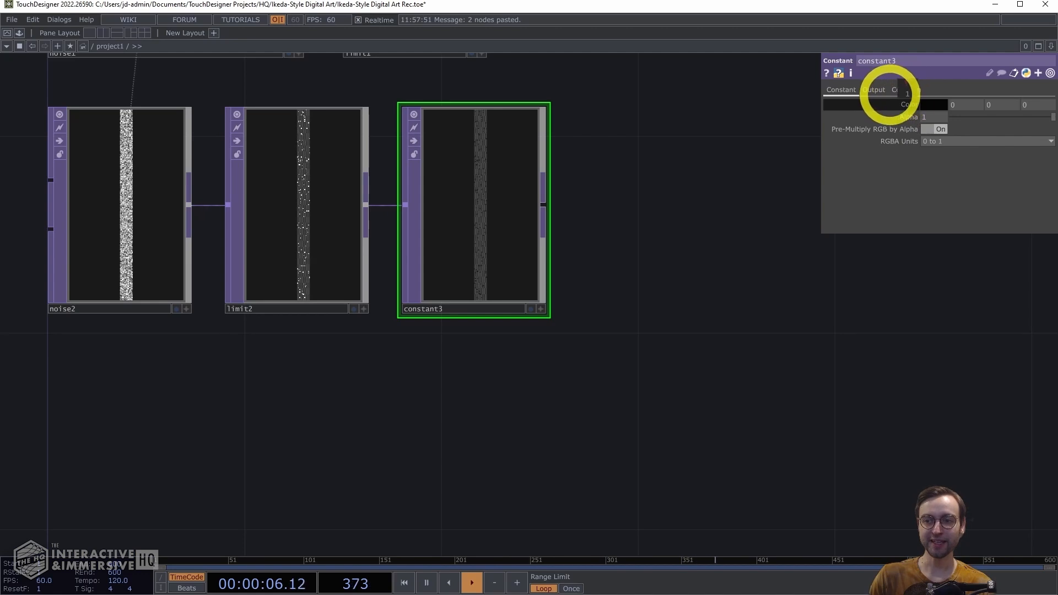
scroll(652, 248, "up", 5)
left_click_drag(566, 204, 865, 222)
left_click_drag(737, 302, 798, 320)
middle_click_drag(515, 520, 623, 490)
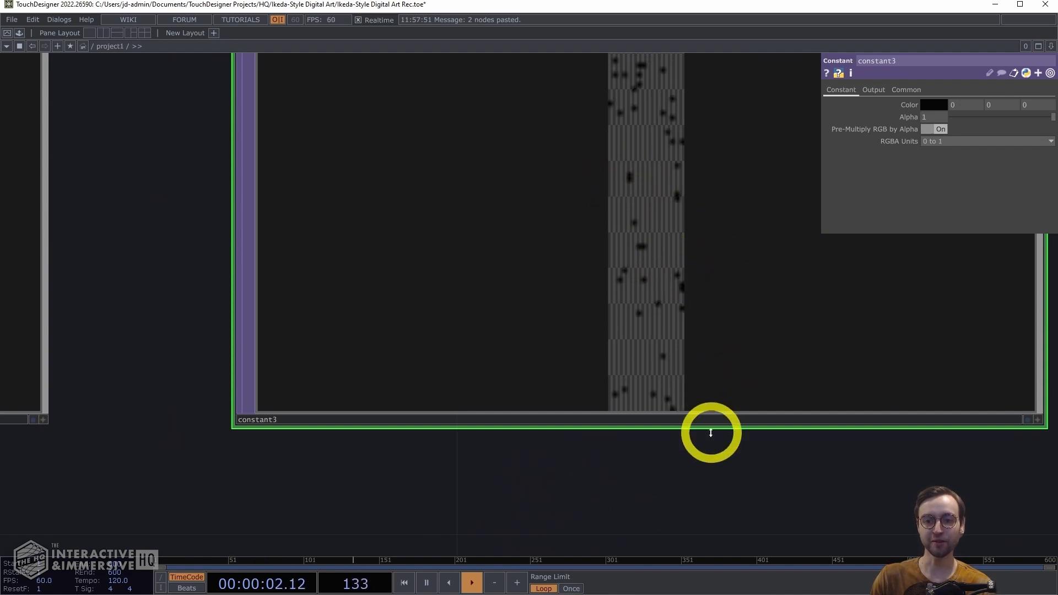
middle_click_drag(745, 470, 651, 483)
left_click_drag(643, 480, 406, 448)
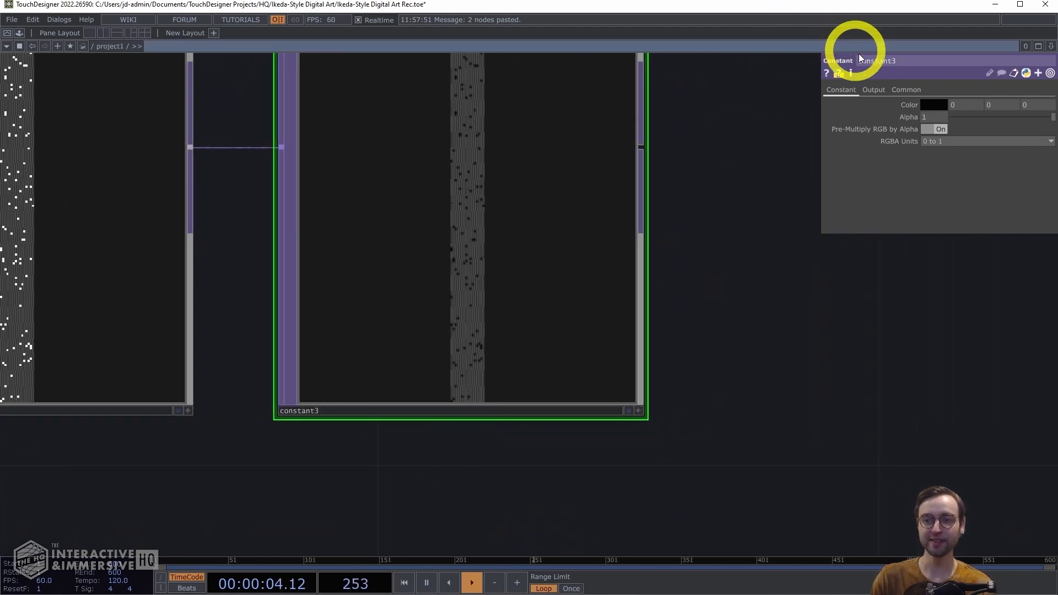
Step: Set both Input Smoothness and Viewer Smoothness of constant3 to Nearest Pixel
left_click(876, 92)
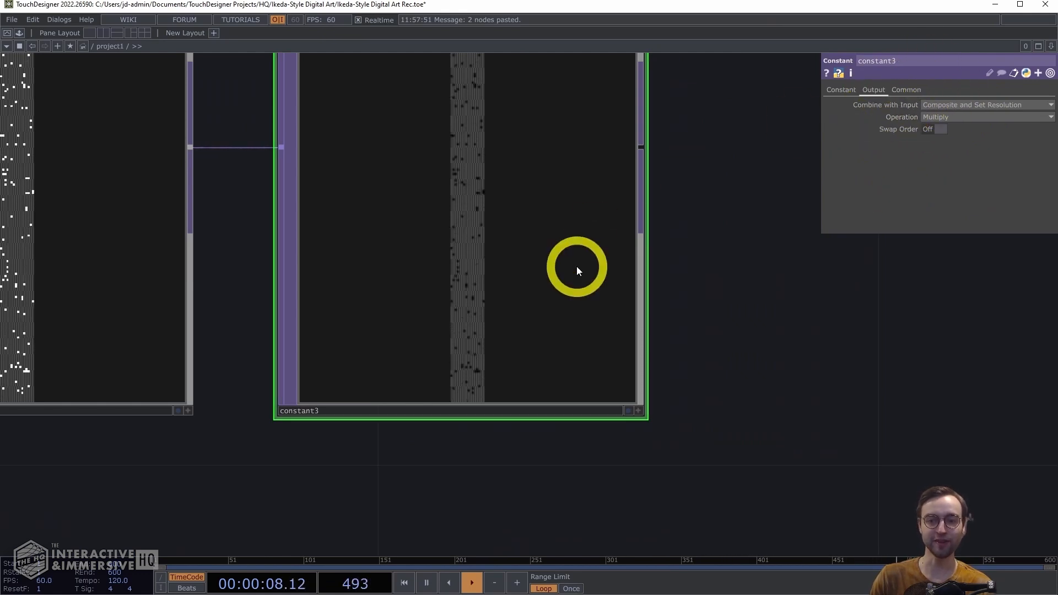
left_click(908, 89)
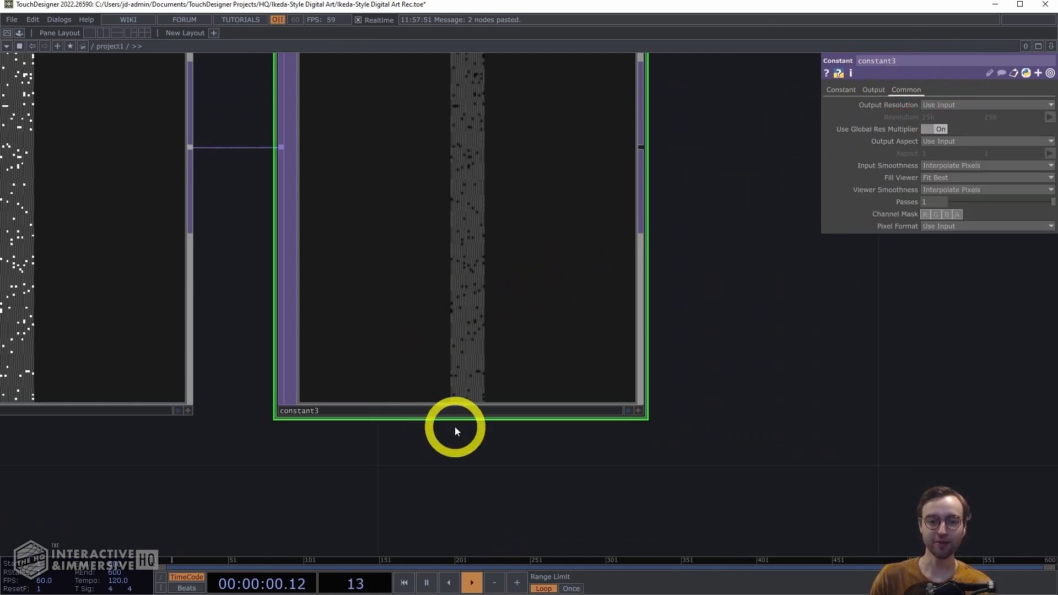
scroll(479, 427, "up", 5)
left_click(964, 166)
left_click(932, 177)
left_click(945, 189)
left_click(946, 213)
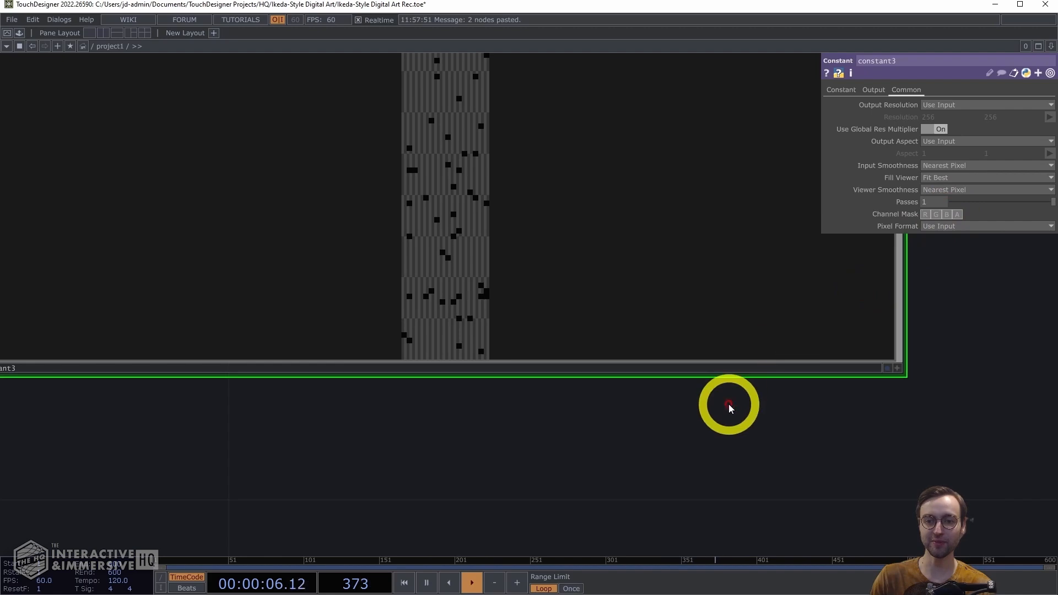
Step: Add a Composite TOP and connect limit1 and then constant3 to its inputs
scroll(644, 436, "down", 3)
scroll(644, 437, "down", 6)
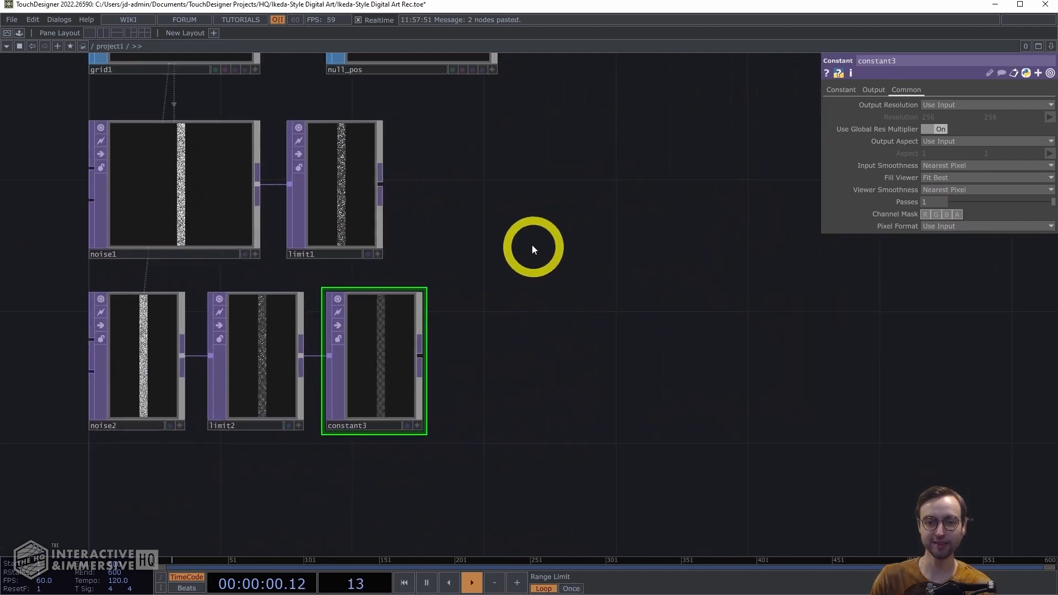
key("Tab")
type("com")
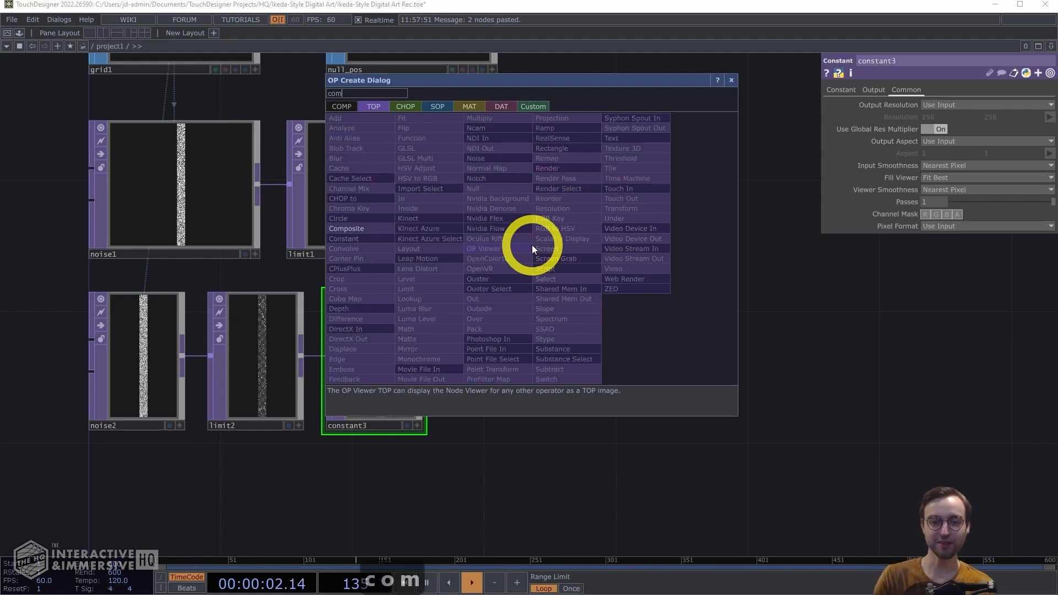
left_click(362, 228)
left_click(585, 261)
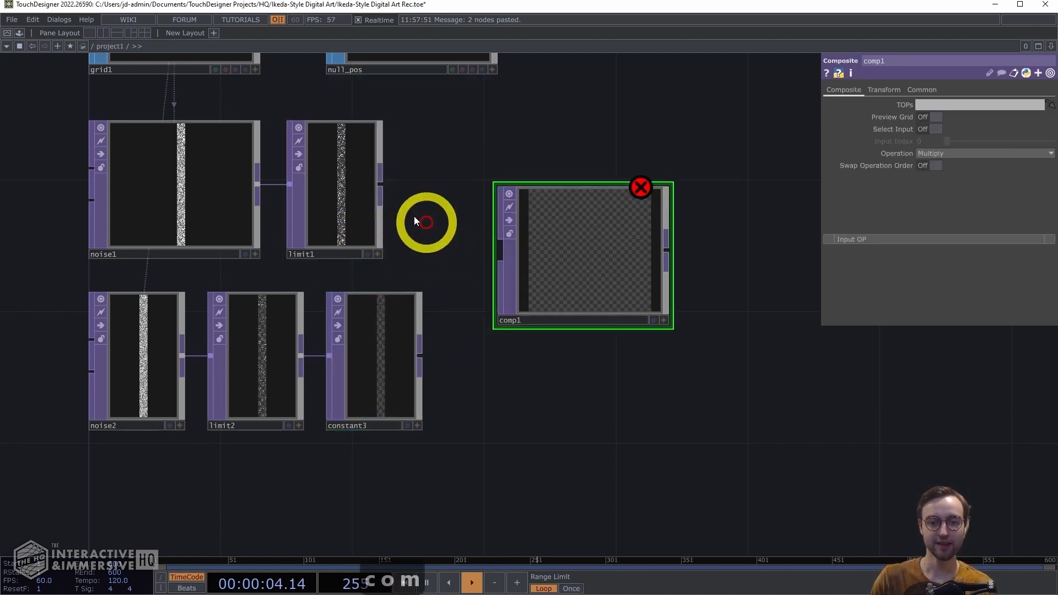
left_click_drag(381, 183, 515, 234)
left_click_drag(423, 356, 501, 265)
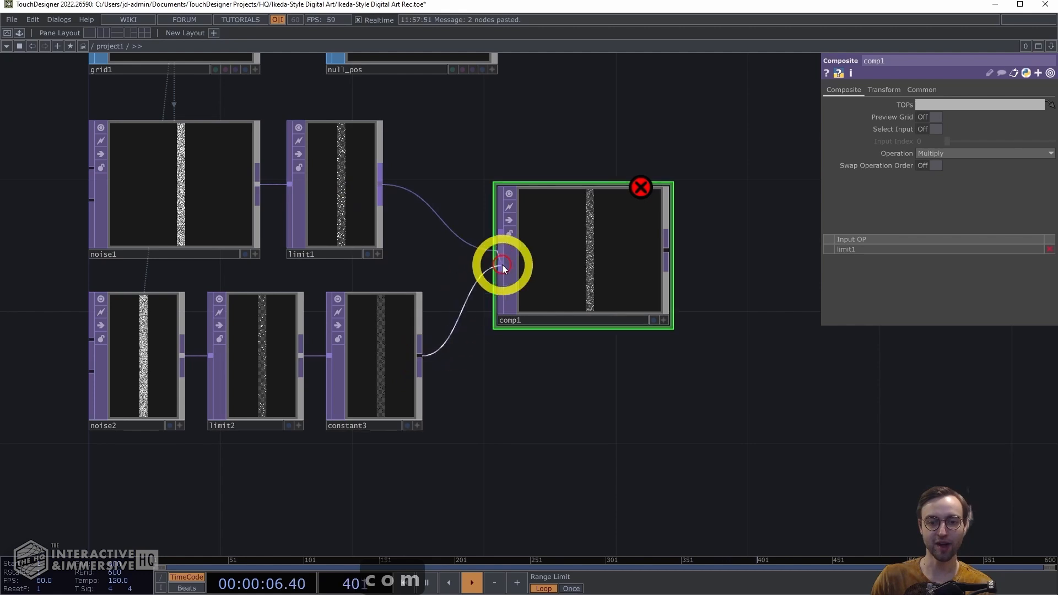
Step: Set comp1's Operation to Over and inspect the combined black-and-white pattern up close
left_click(951, 153)
left_click(1004, 253)
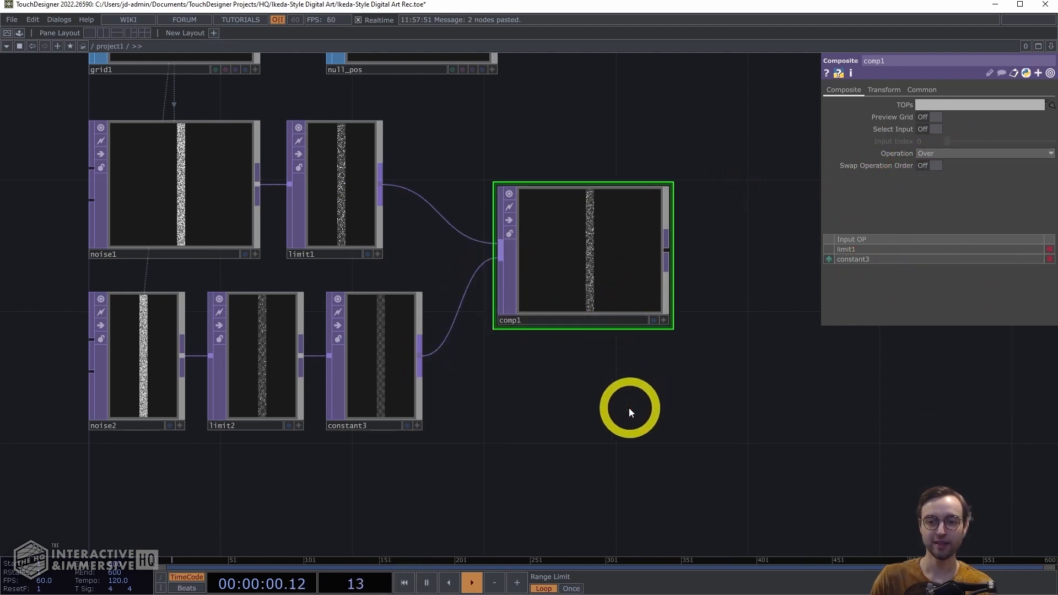
middle_click_drag(633, 402, 707, 302)
left_click_drag(655, 327, 601, 433)
middle_click_drag(477, 397, 596, 265)
left_click_drag(491, 382, 490, 394)
middle_click_drag(508, 405, 502, 418)
left_click_drag(502, 403, 500, 468)
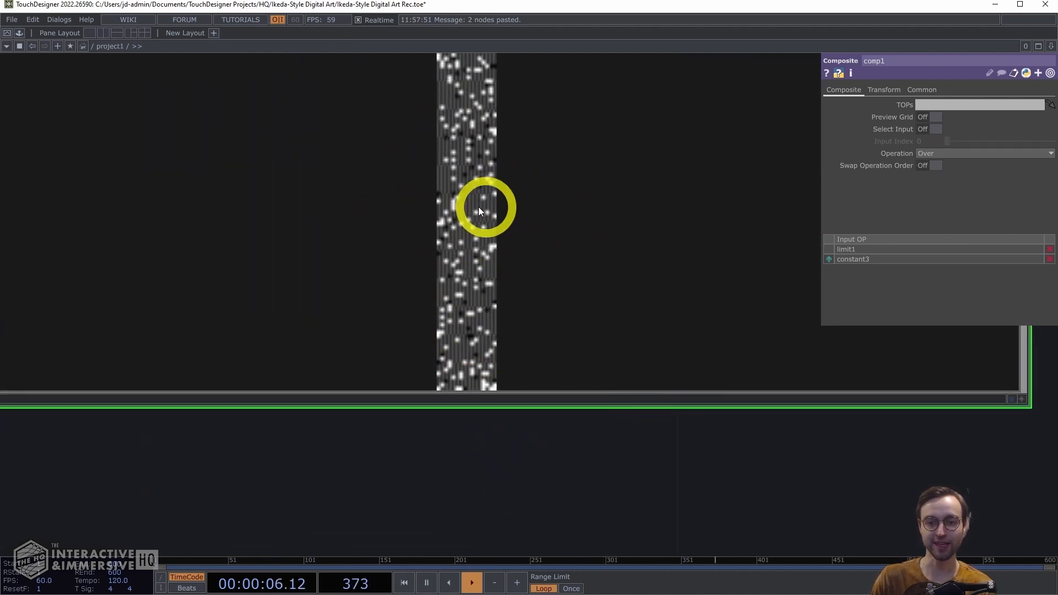
Step: Set both Input Smoothness and Viewer Smoothness of comp1 to Nearest Pixel
left_click(915, 88)
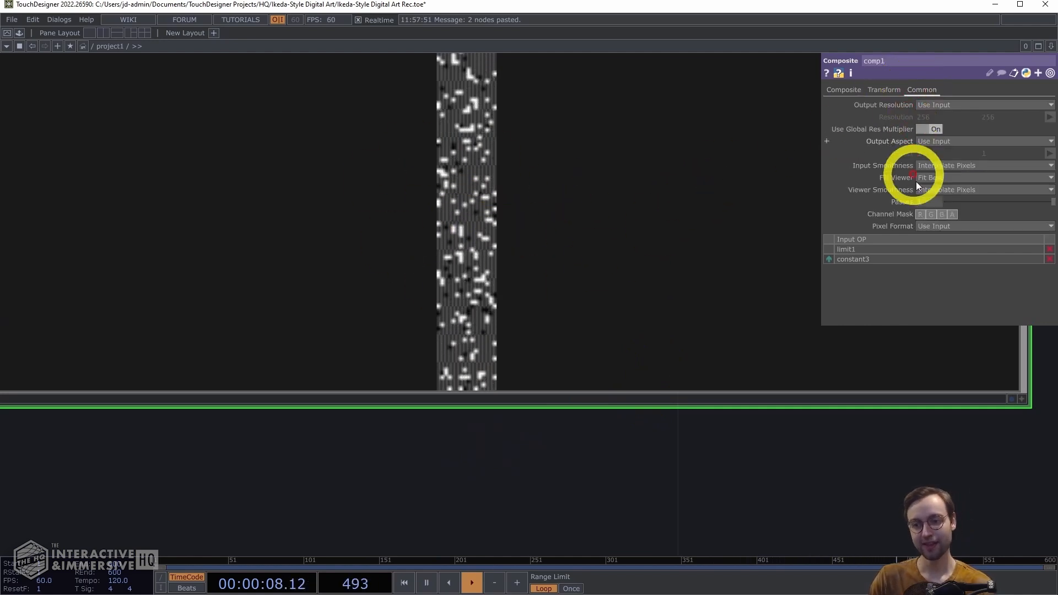
left_click(953, 166)
left_click(935, 176)
left_click(939, 190)
left_click(936, 202)
Step: Display null2 as the network background to check the rendered black and white rectangles
scroll(664, 477, "down", 1)
scroll(664, 477, "down", 10)
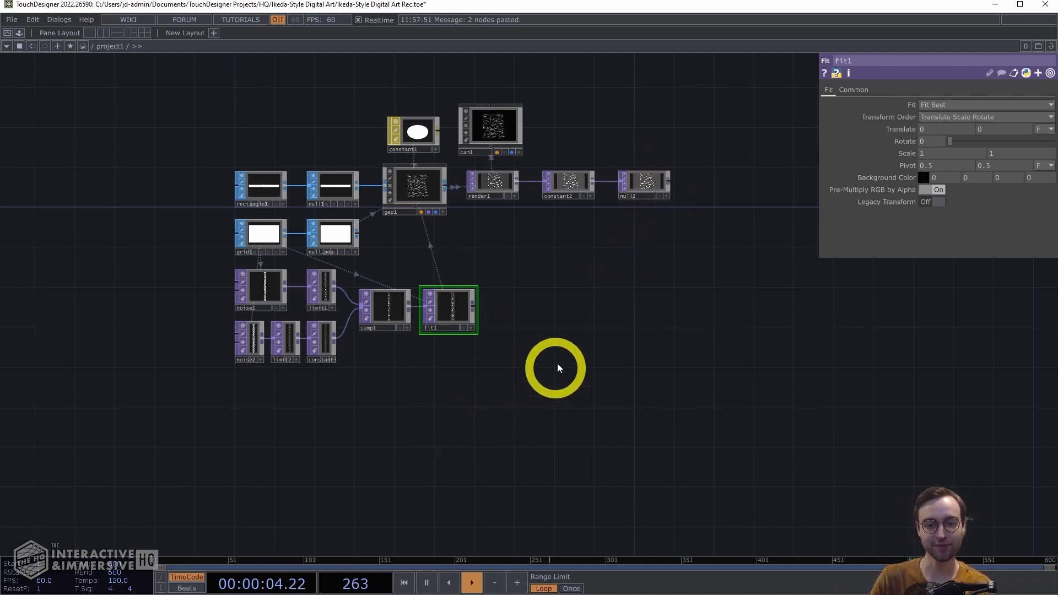
left_click(659, 196)
left_click_drag(625, 369, 563, 328)
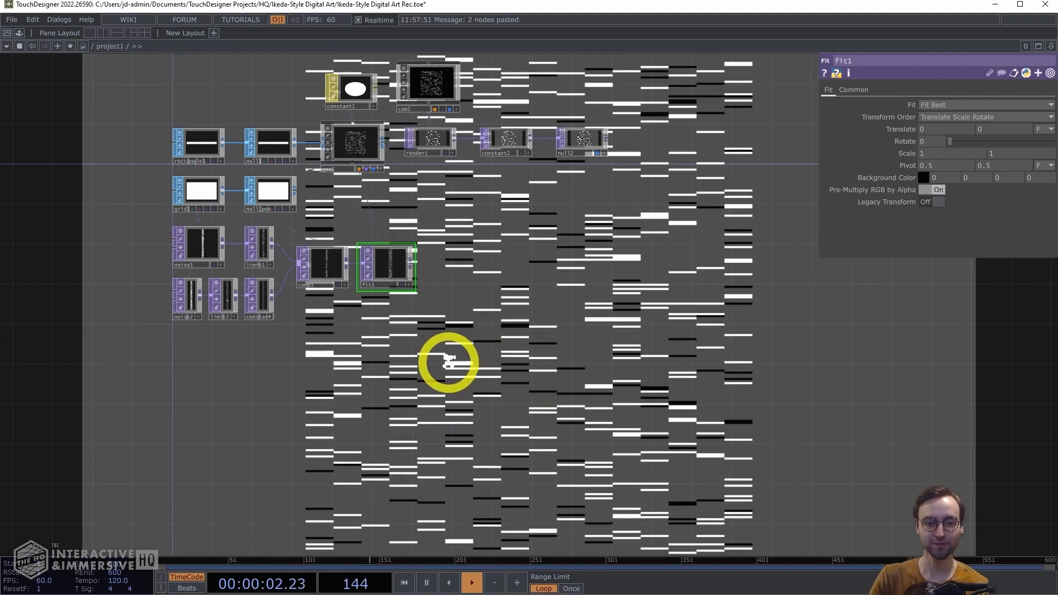
Step: Turn off the background display of null2 and delete the fit1 operator
scroll(448, 363, "up", 3)
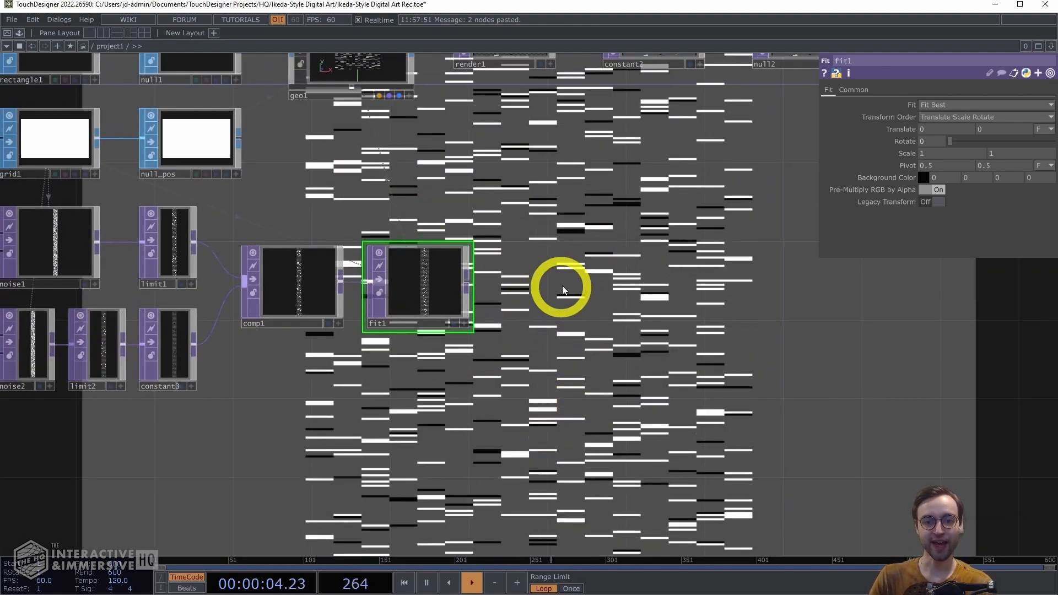
scroll(558, 289, "down", 3)
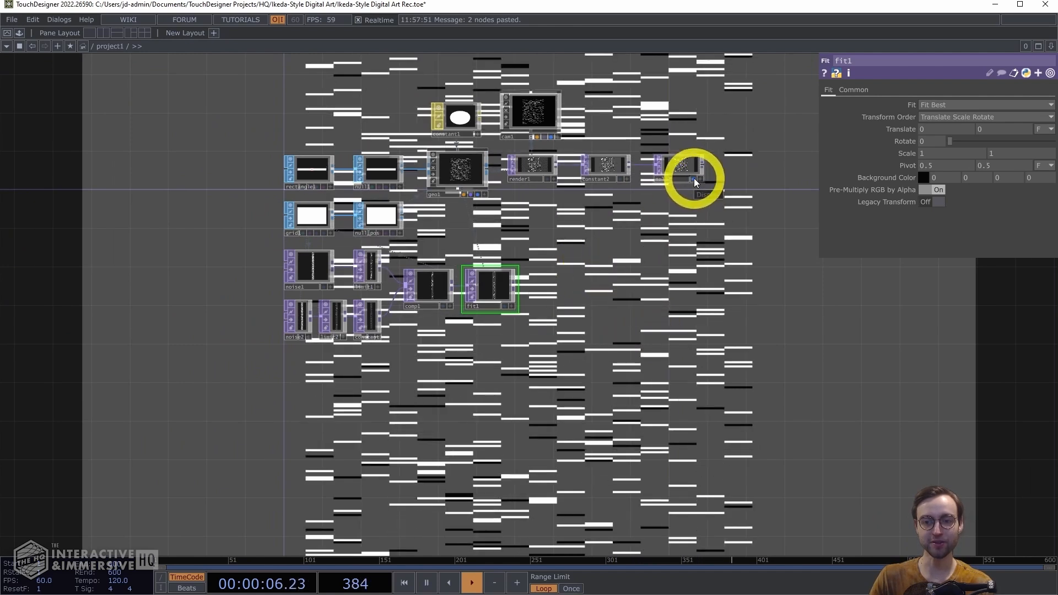
left_click(693, 177)
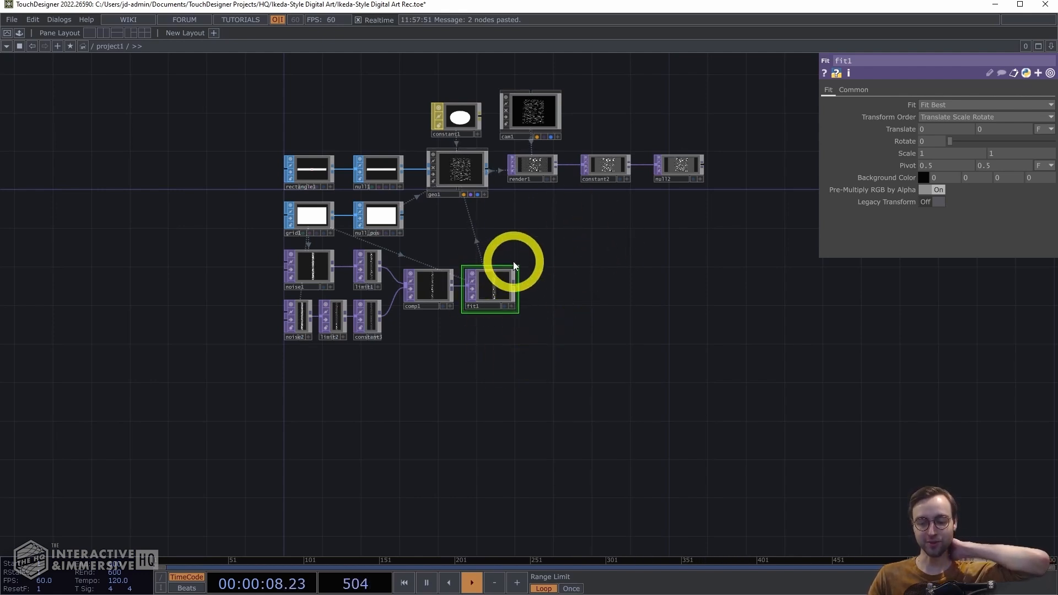
key("Delete")
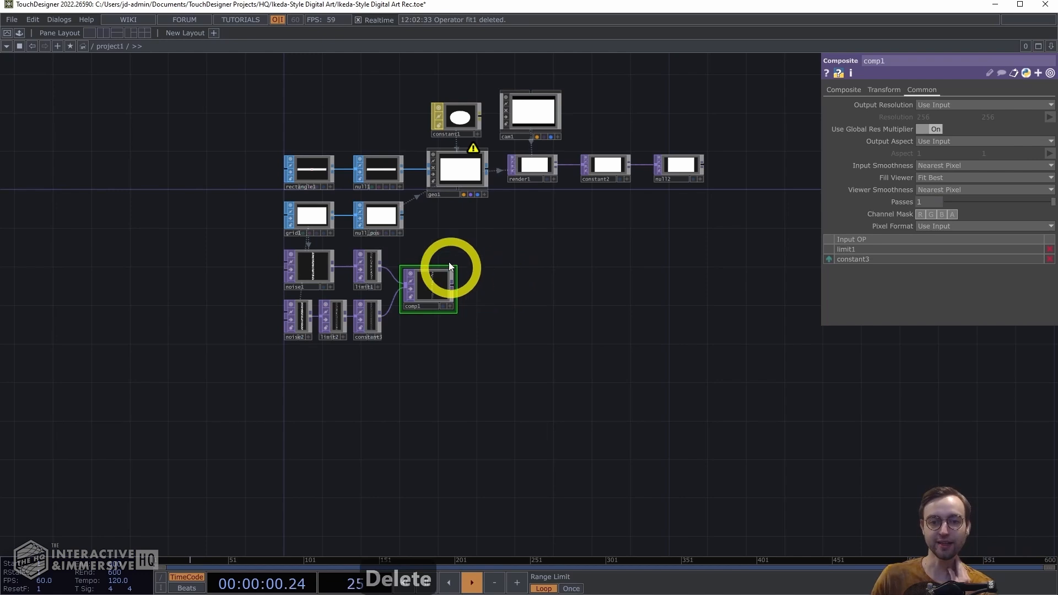
Step: Clear the Color OP reference in geo1's instancing parameters
left_click(461, 164)
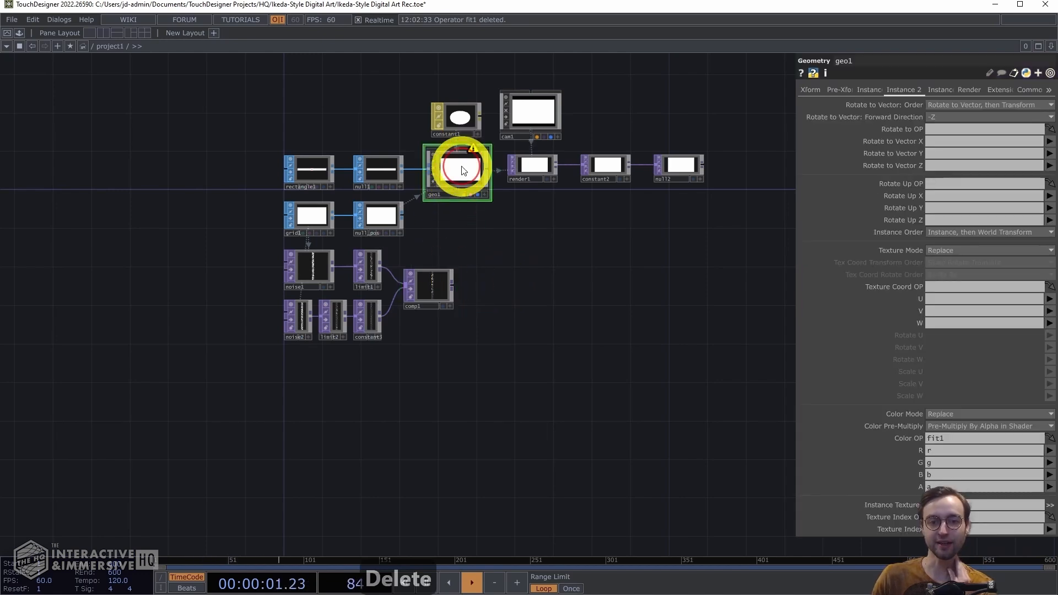
left_click(936, 438)
key("BackSpace")
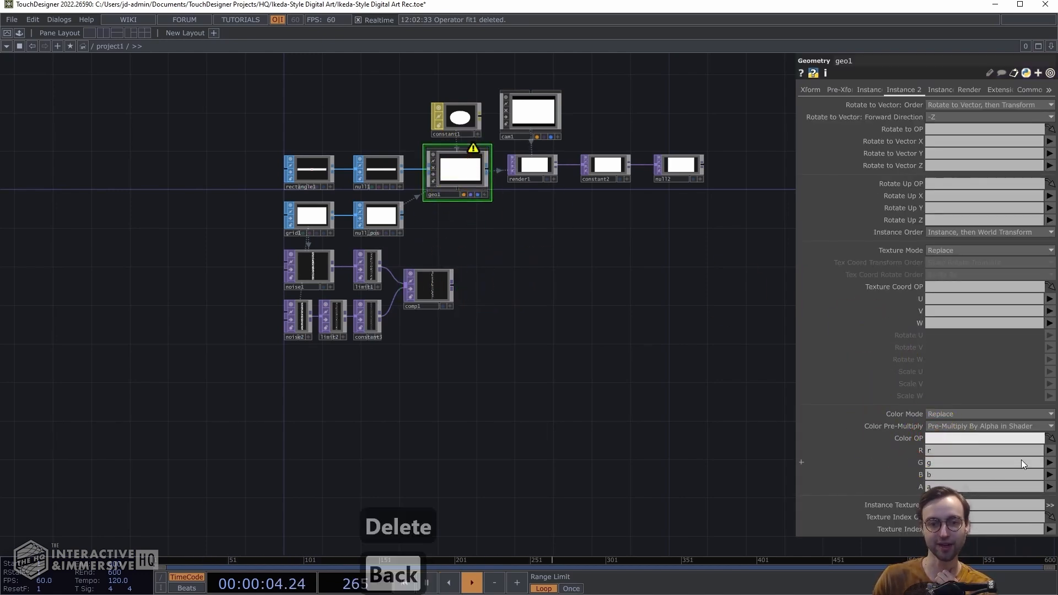
key("Return")
Step: Add a Rectangle TOP in the empty network space below and to the left of noise2
left_click_drag(473, 382, 749, 398)
scroll(666, 399, "down", 3)
left_click_drag(666, 400, 640, 302)
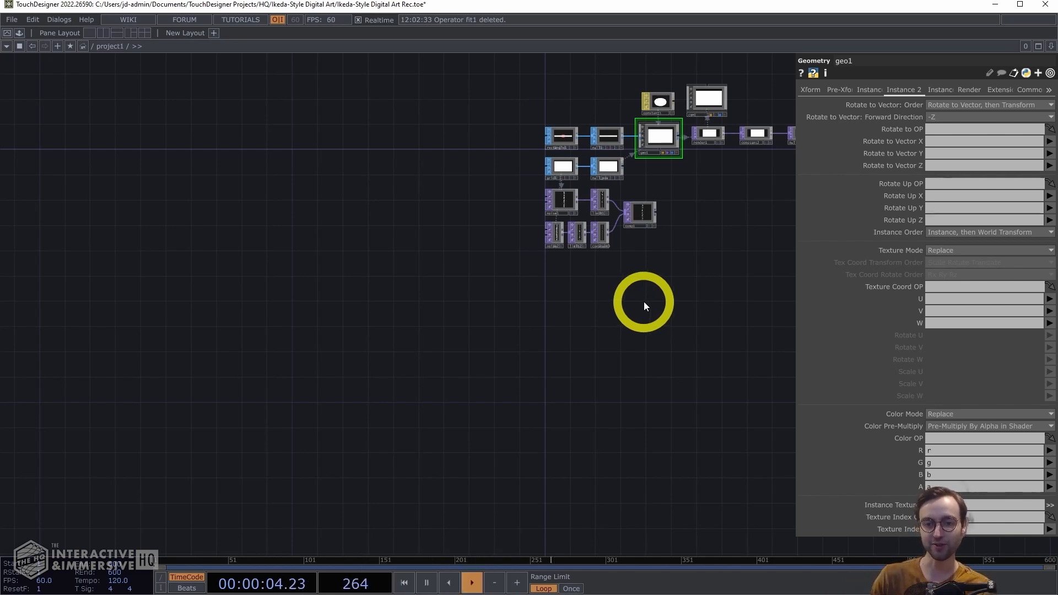
scroll(689, 273, "up", 2)
left_click_drag(689, 272, 579, 292)
scroll(590, 286, "up", 2)
left_click_drag(475, 320, 607, 339)
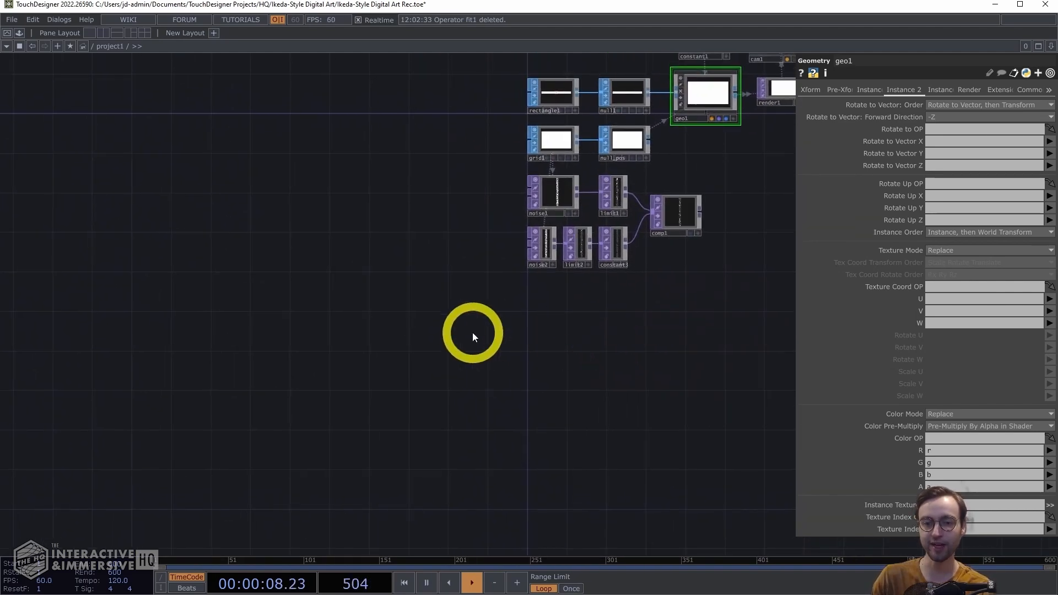
double_click(469, 327)
type("tr")
key("BackSpace")
key("BackSpace")
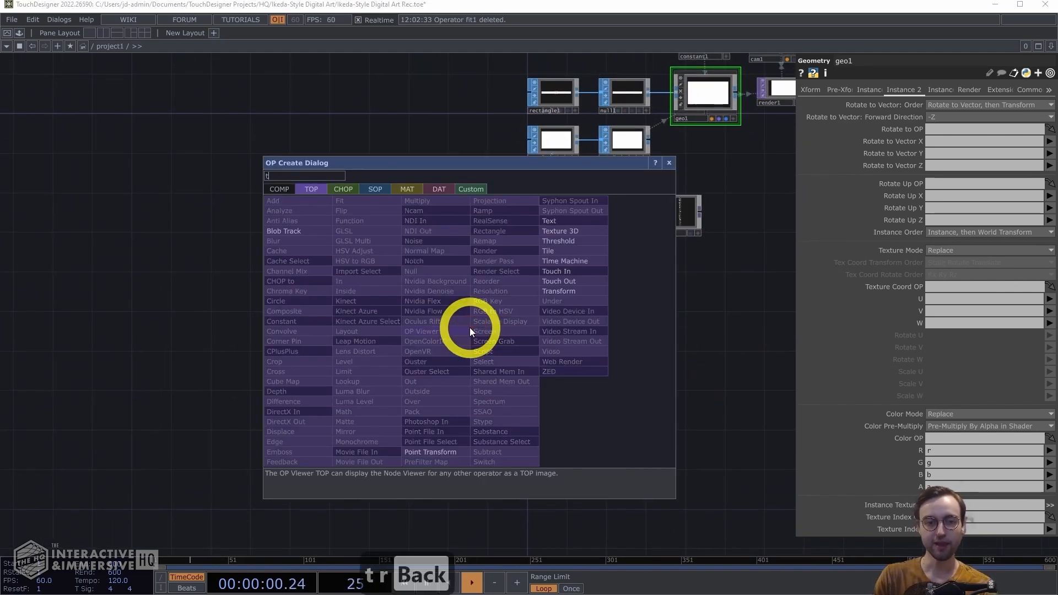
type("rec")
left_click(508, 234)
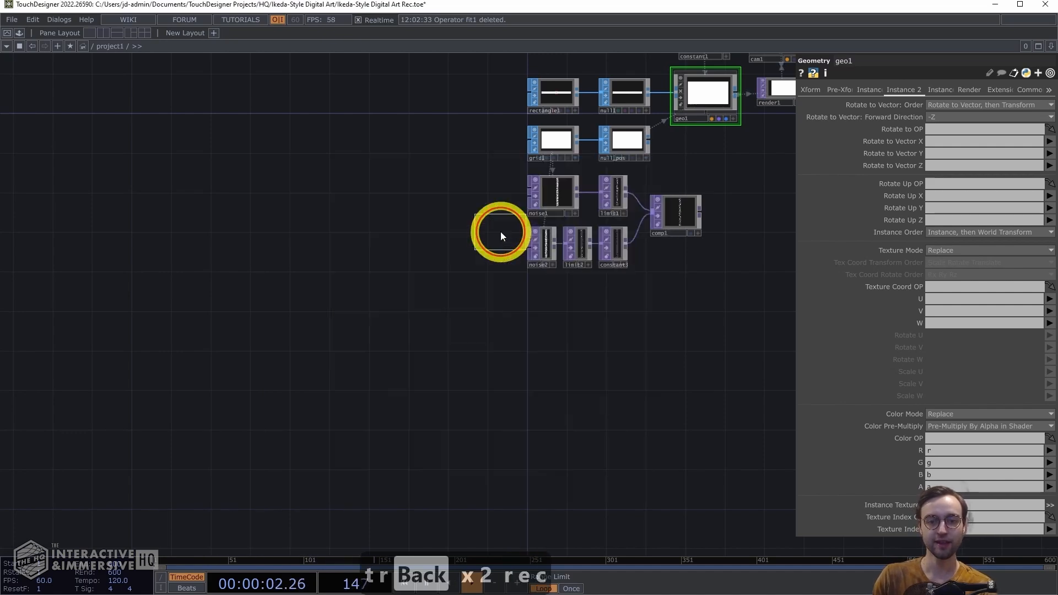
left_click(458, 309)
middle_click_drag(529, 353, 548, 309)
left_click_drag(548, 310, 491, 395)
middle_click_drag(491, 395, 470, 414)
left_click_drag(388, 326, 394, 349)
left_click_drag(364, 267, 550, 261)
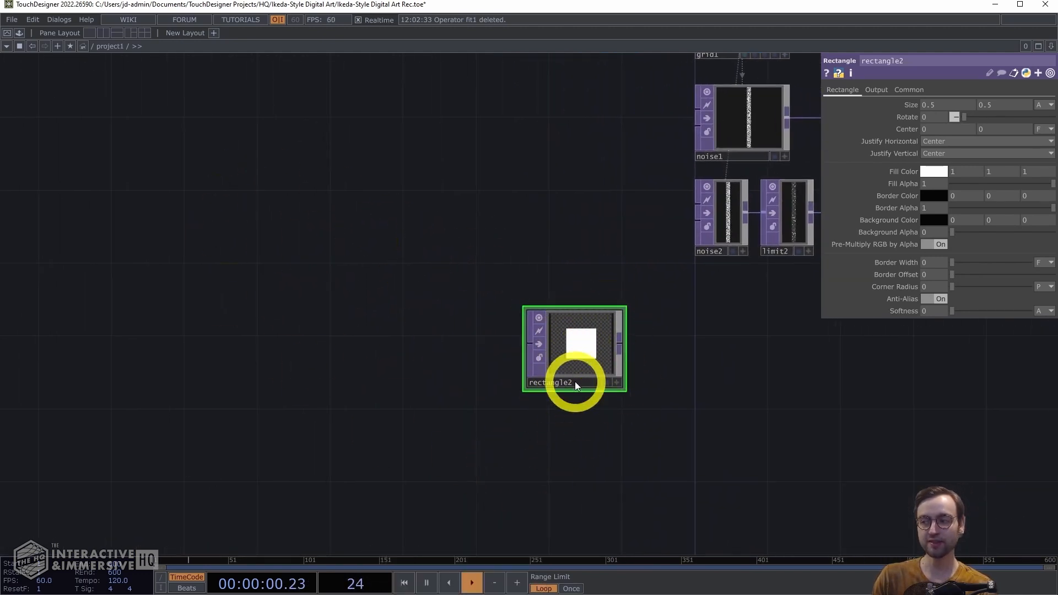
Step: Copy noise1's Resolution parameter, paste it as expressions into rectangle2's Resolution, and check rectangle2's operator info
scroll(559, 408, "up", 5)
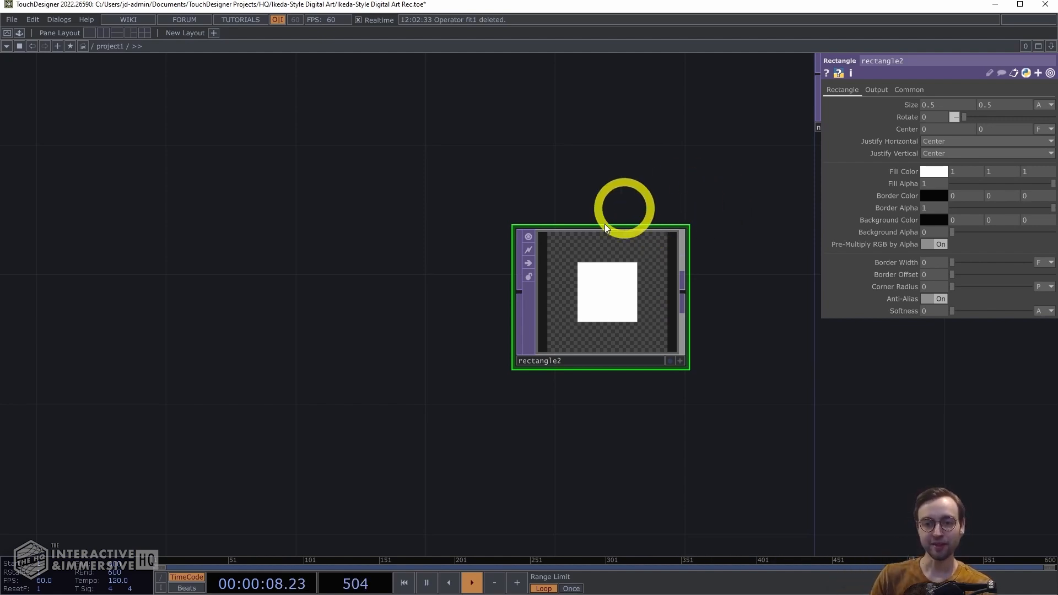
scroll(687, 366, "down", 2)
scroll(510, 371, "down", 2)
left_click_drag(510, 370, 322, 380)
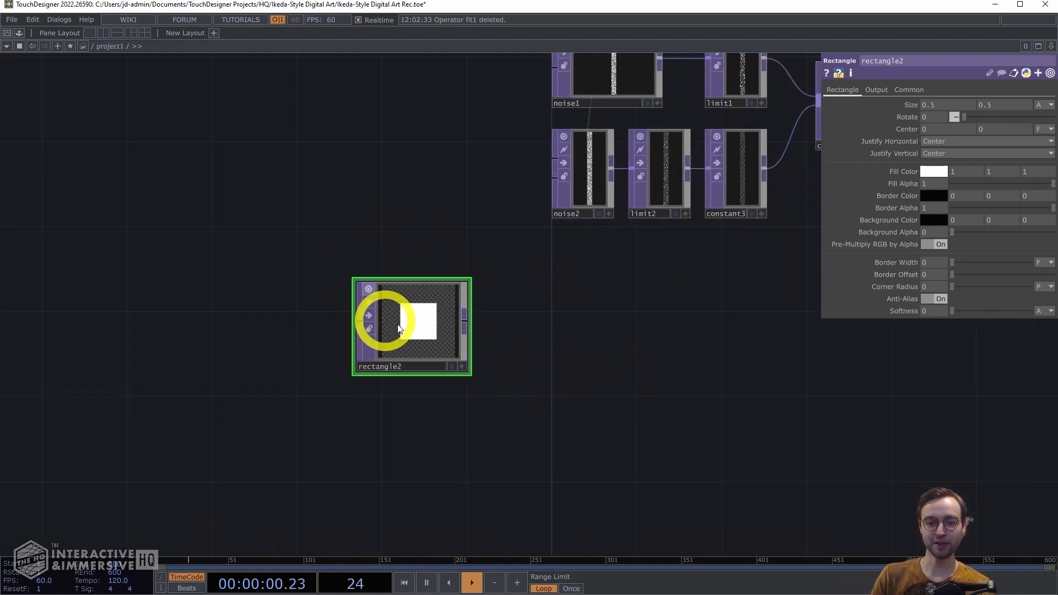
left_click_drag(687, 369, 560, 396)
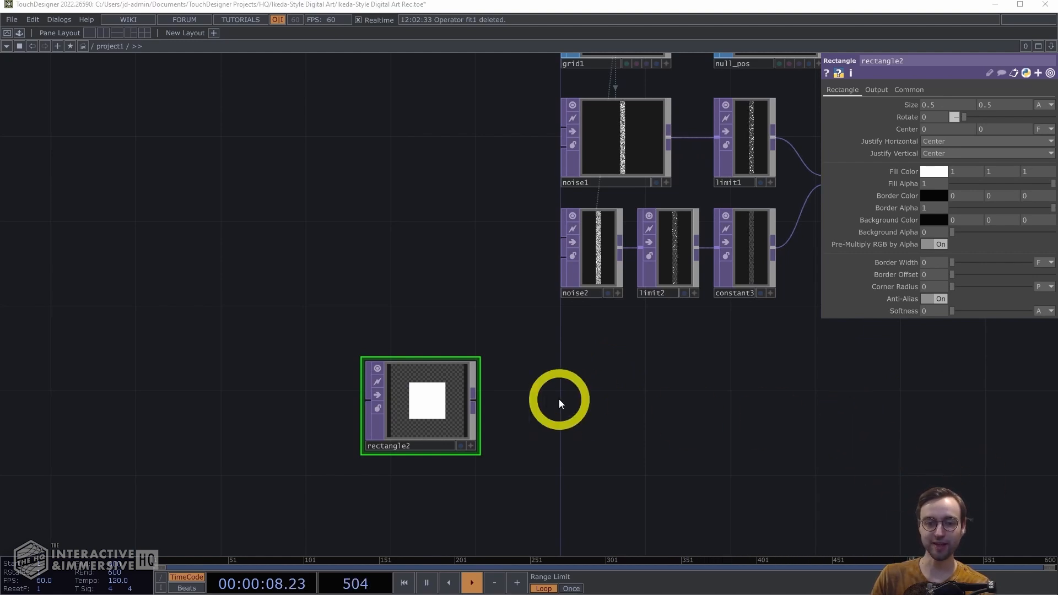
left_click(910, 89)
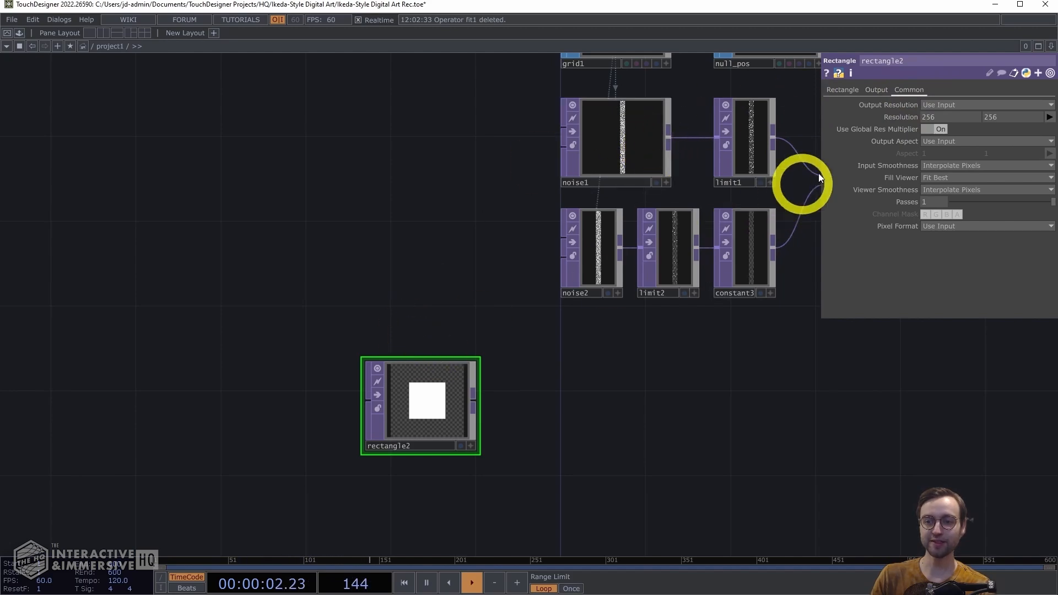
left_click_drag(456, 289, 290, 305)
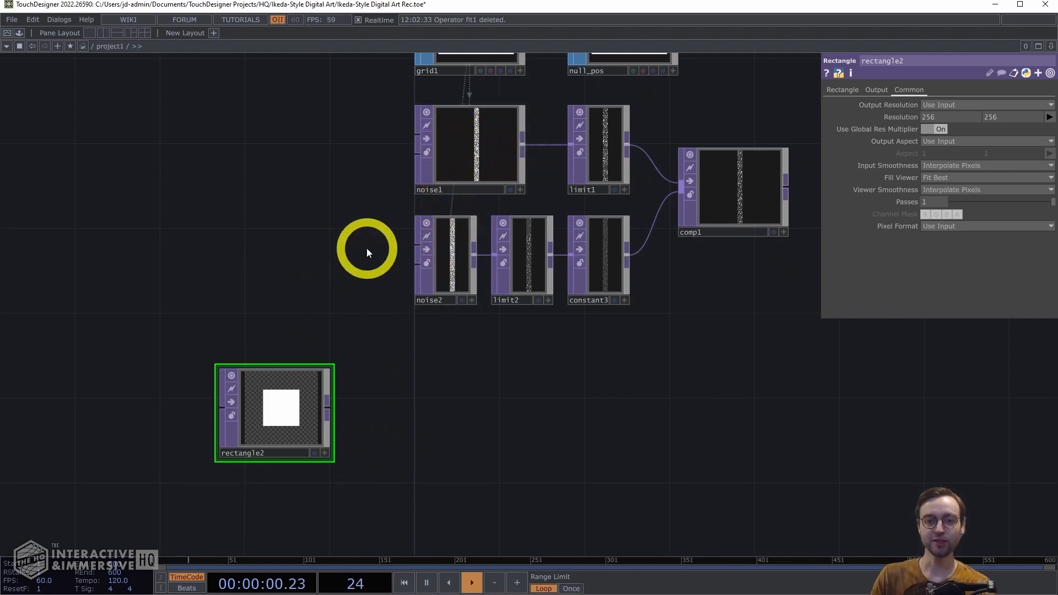
left_click(466, 146)
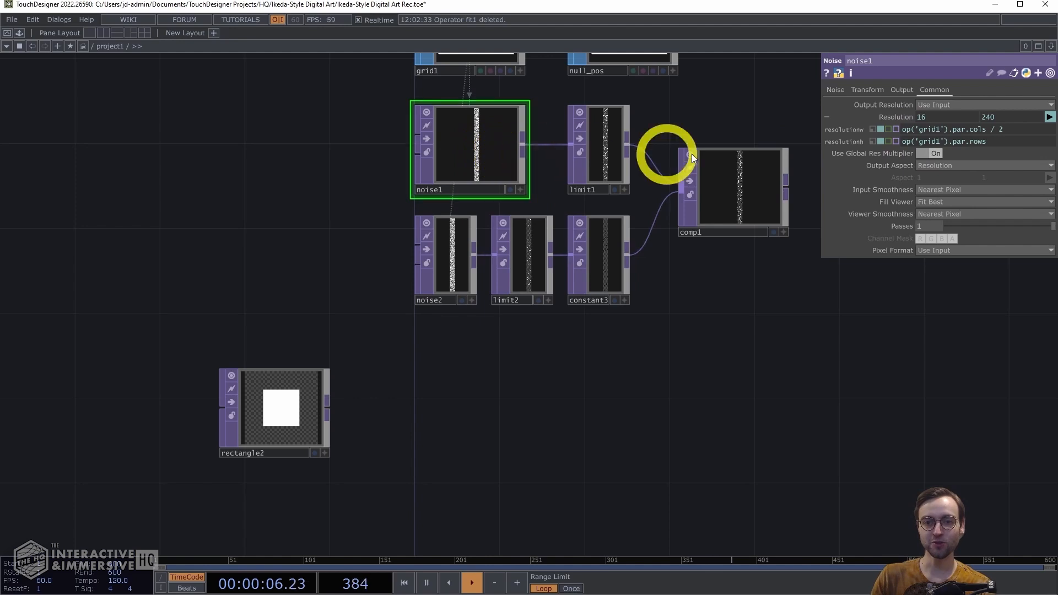
right_click(888, 117)
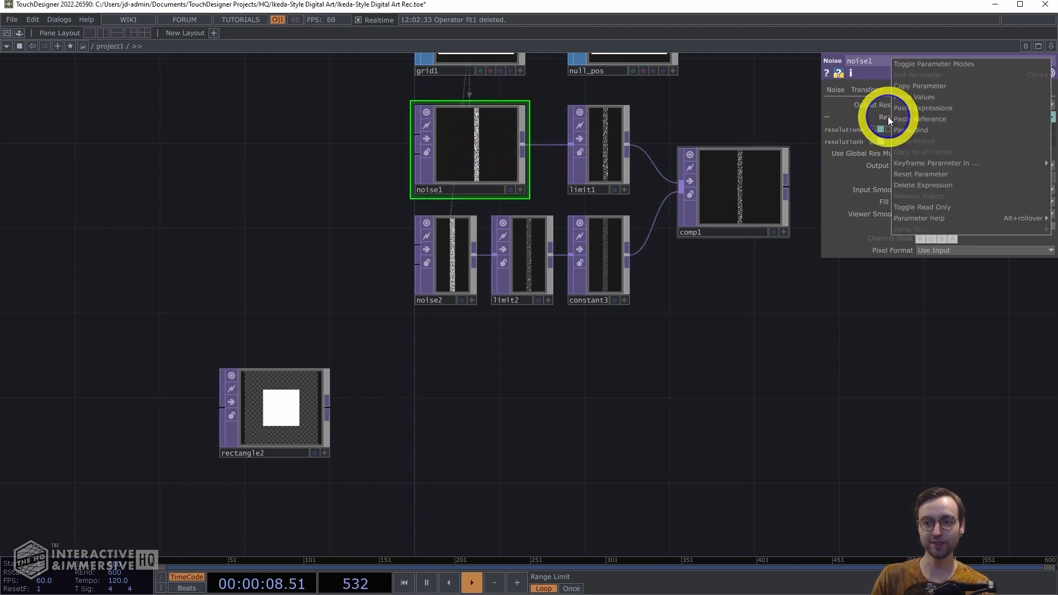
left_click(909, 86)
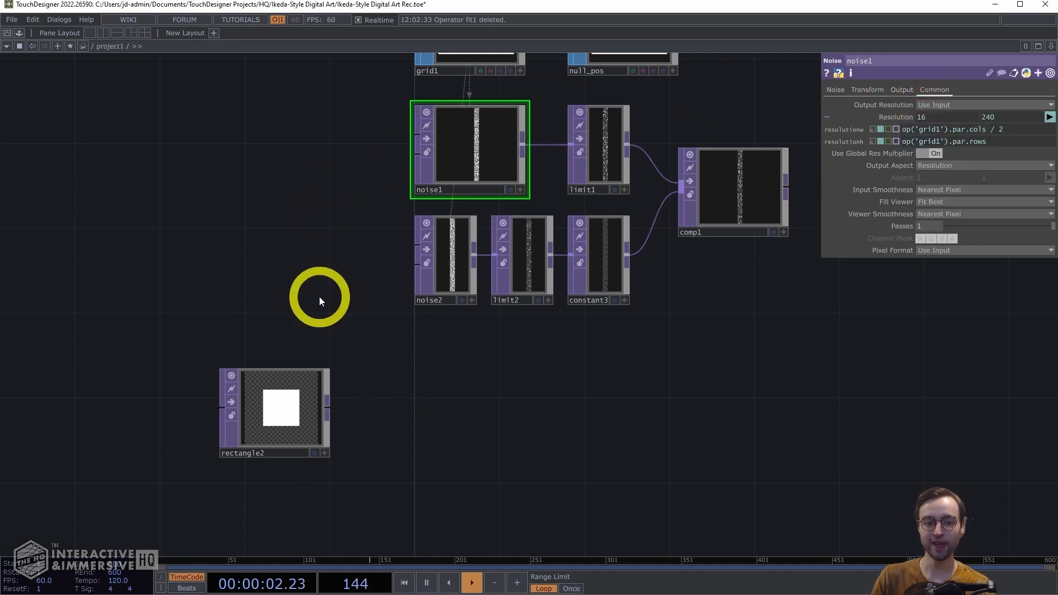
left_click(301, 409)
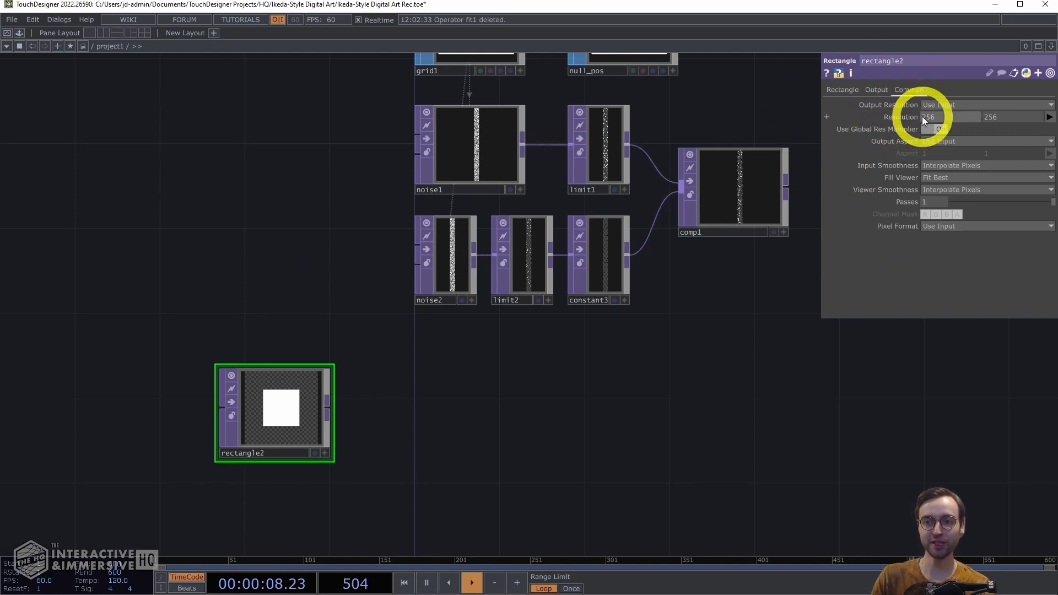
right_click(904, 117)
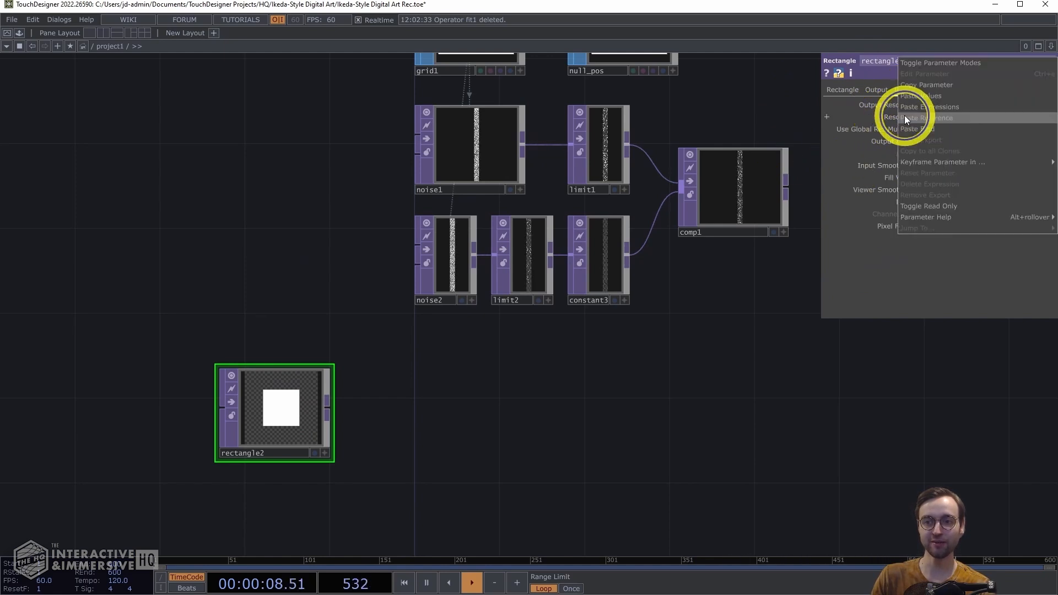
left_click(936, 106)
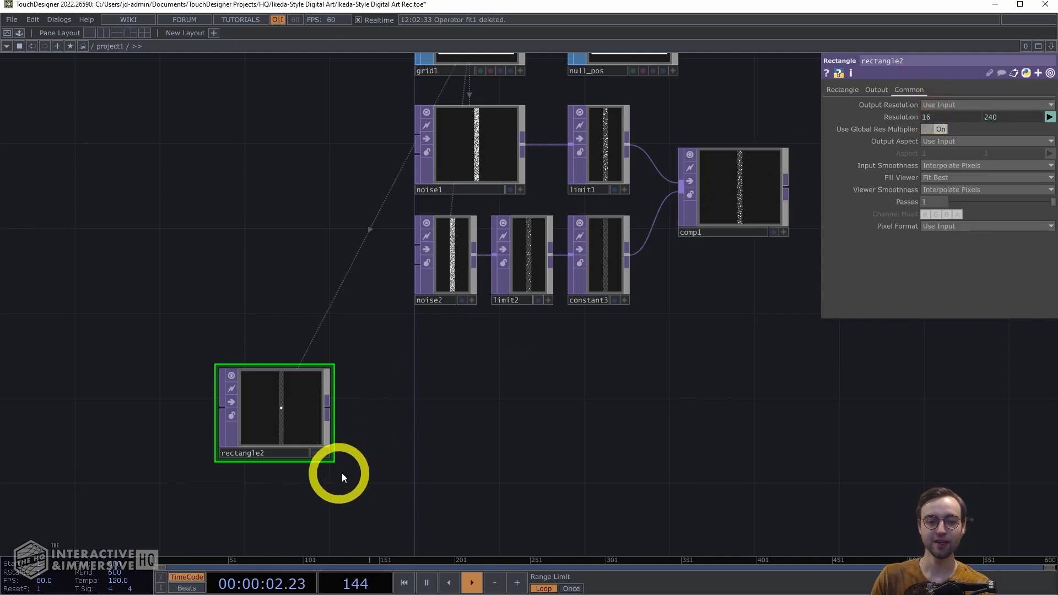
scroll(414, 441, "up", 2)
scroll(414, 441, "up", 2)
middle_click(344, 298)
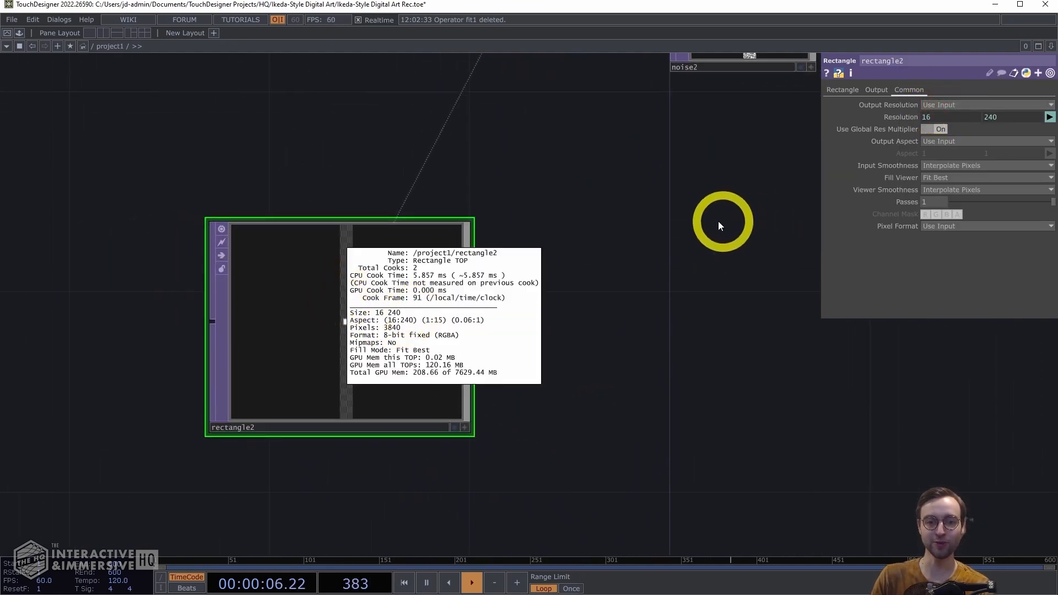
Step: Set rectangle2's Input Smoothness and Viewer Smoothness to Nearest Pixel, and bring up its rectangle size and fill parameters
scroll(709, 220, "down", 3)
scroll(617, 246, "down", 1)
left_click_drag(616, 246, 547, 246)
scroll(503, 345, "up", 2)
left_click(949, 166)
left_click(944, 178)
left_click(938, 187)
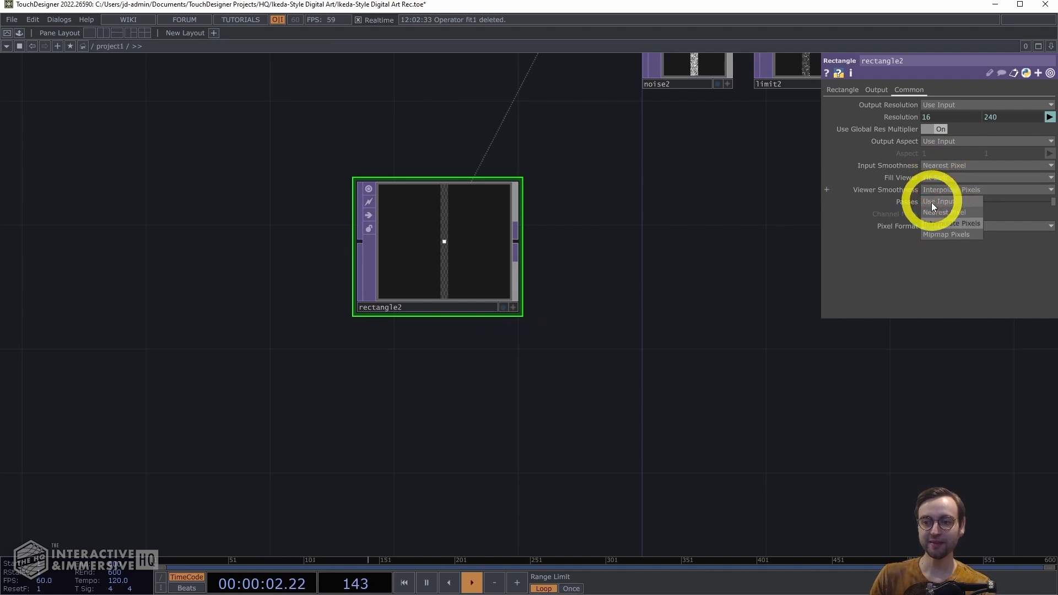
left_click(933, 212)
left_click(846, 93)
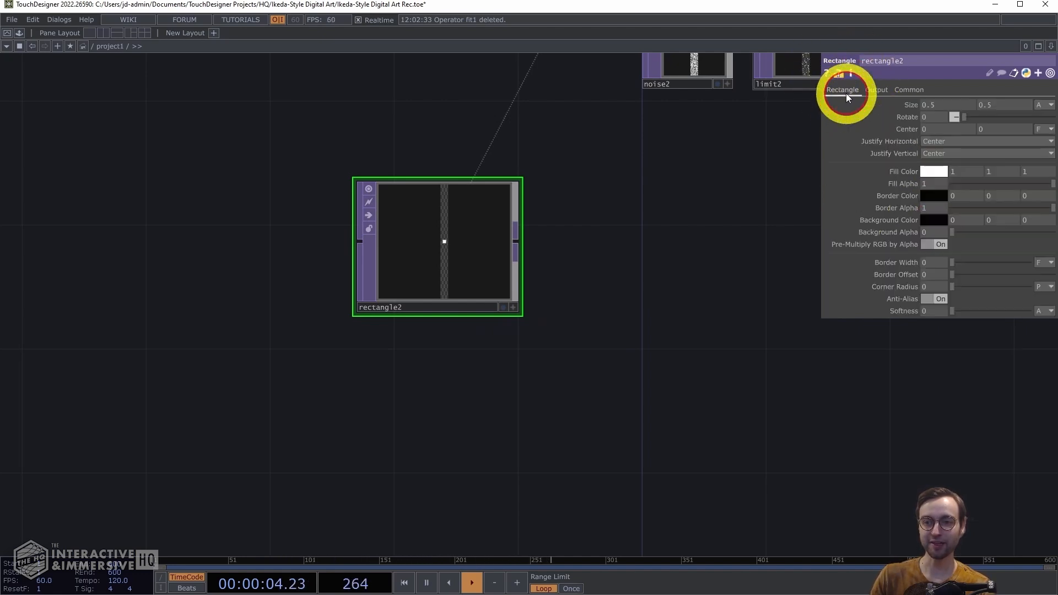
Step: Set the units of both the Size and Center parameters of rectangle2 to pixels
left_click_drag(622, 226, 733, 165)
middle_click_drag(733, 166, 718, 165)
left_click_drag(717, 166, 725, 237)
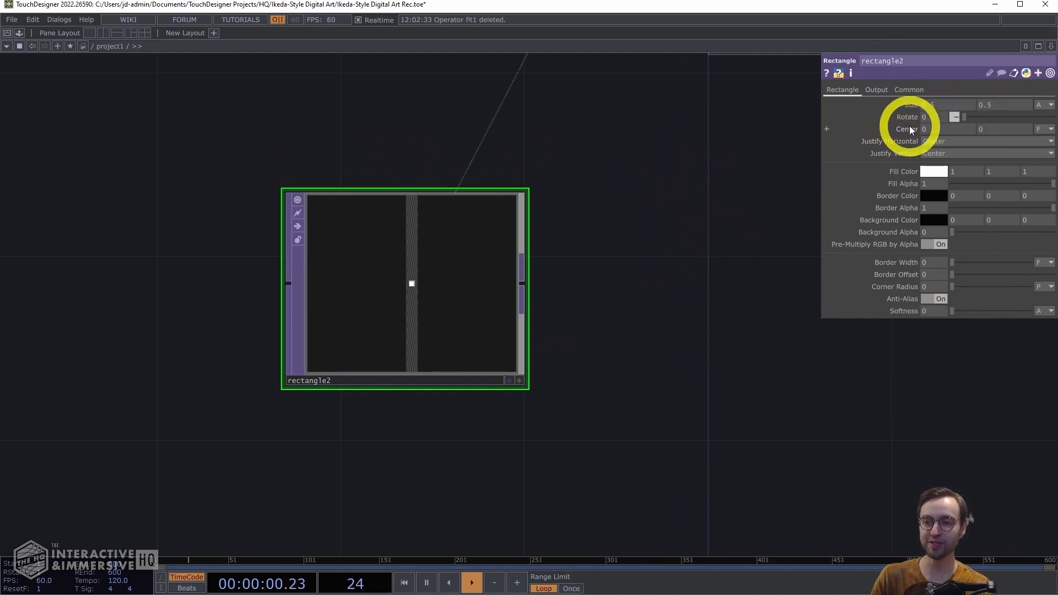
left_click(1045, 105)
left_click(1017, 118)
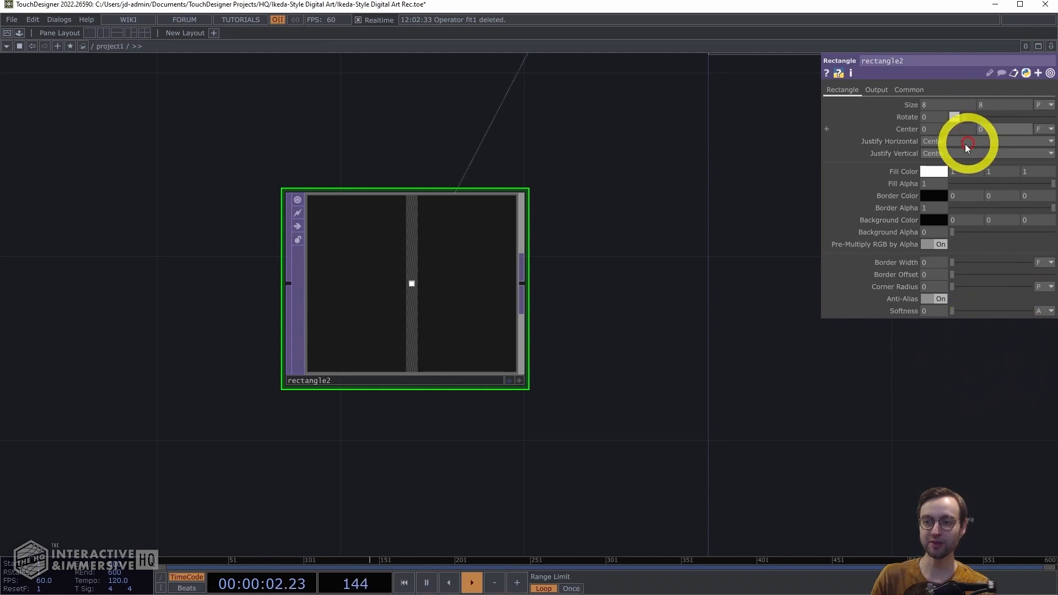
left_click(1040, 129)
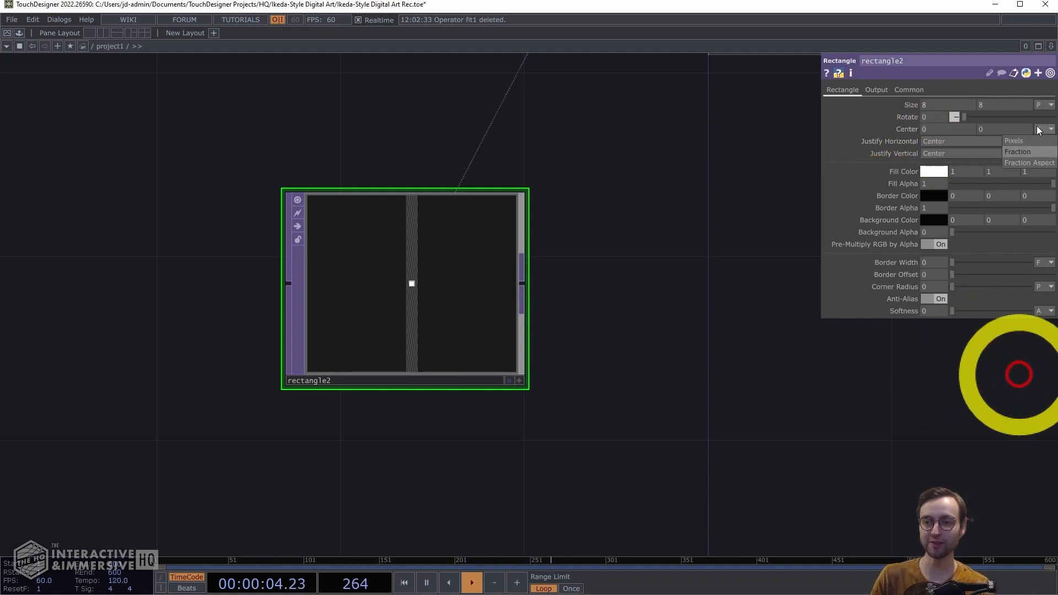
left_click(1014, 141)
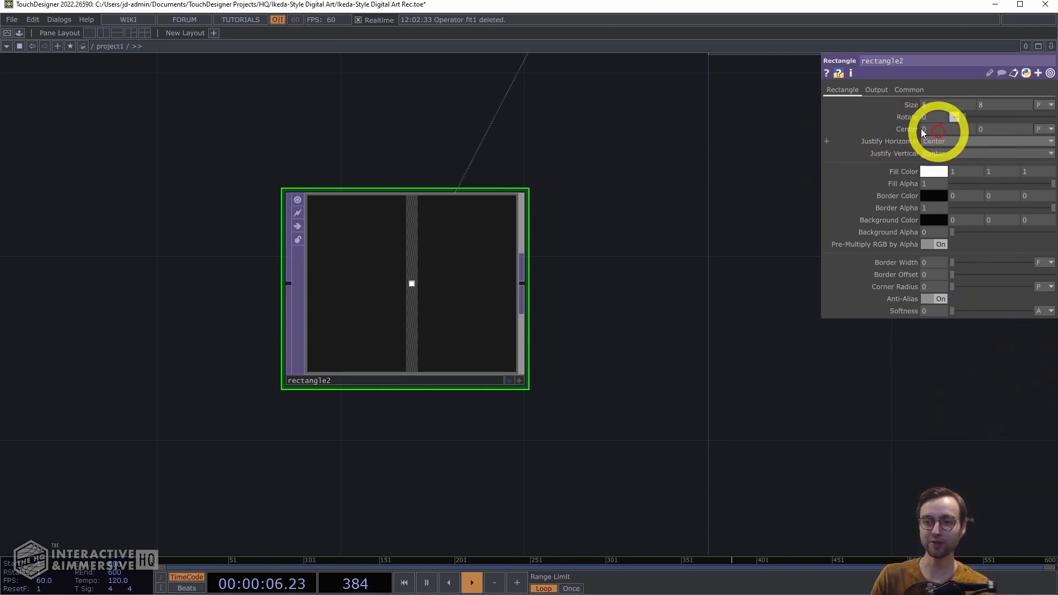
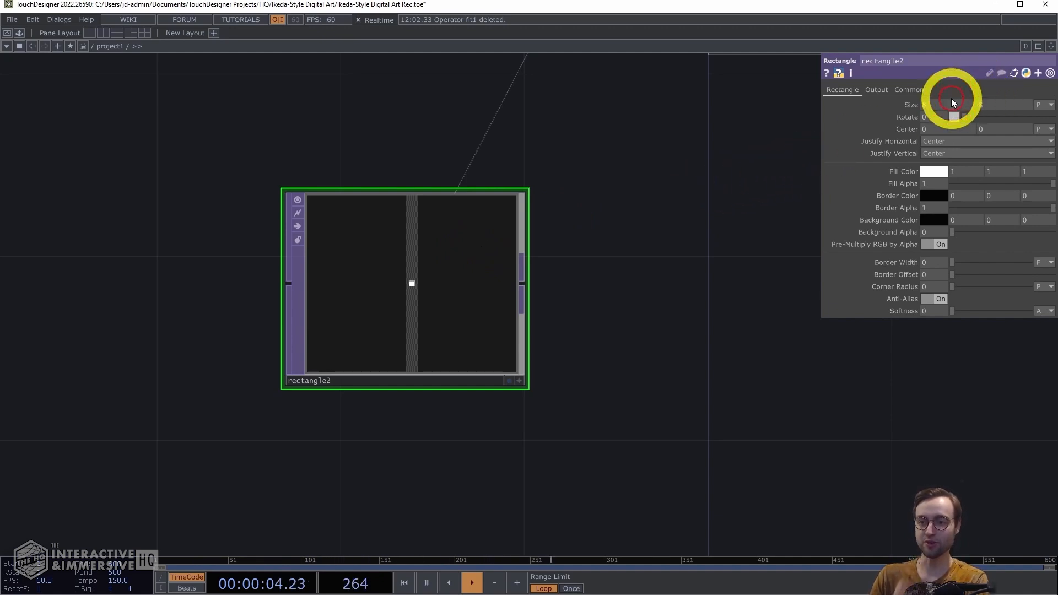
Step: Set the size of rectangle2 to 3 by 1 pixels and turn off its anti-aliasing
type("3")
key("Tab")
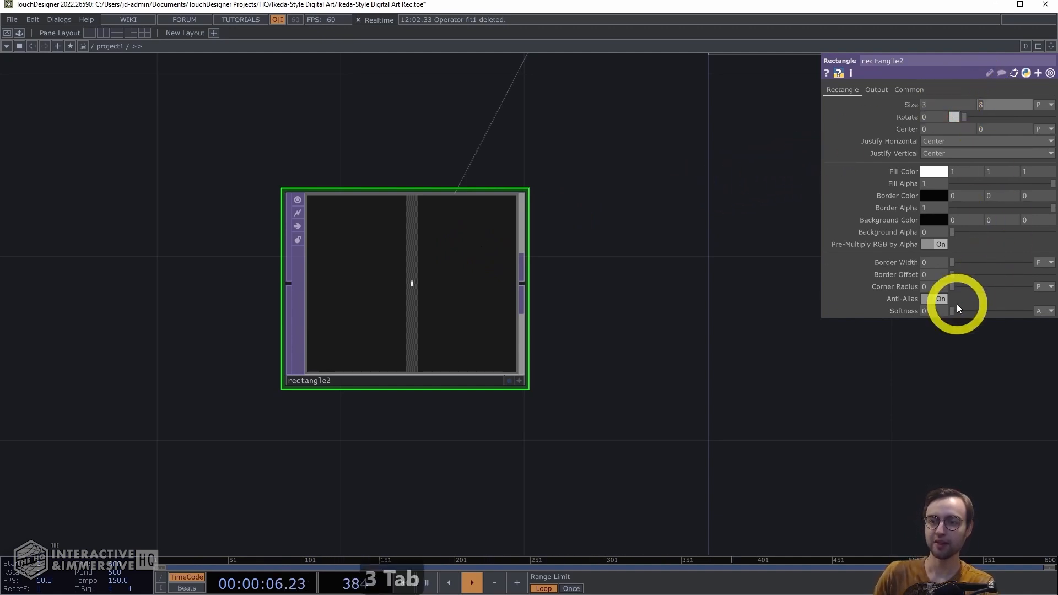
type("1")
key("Return")
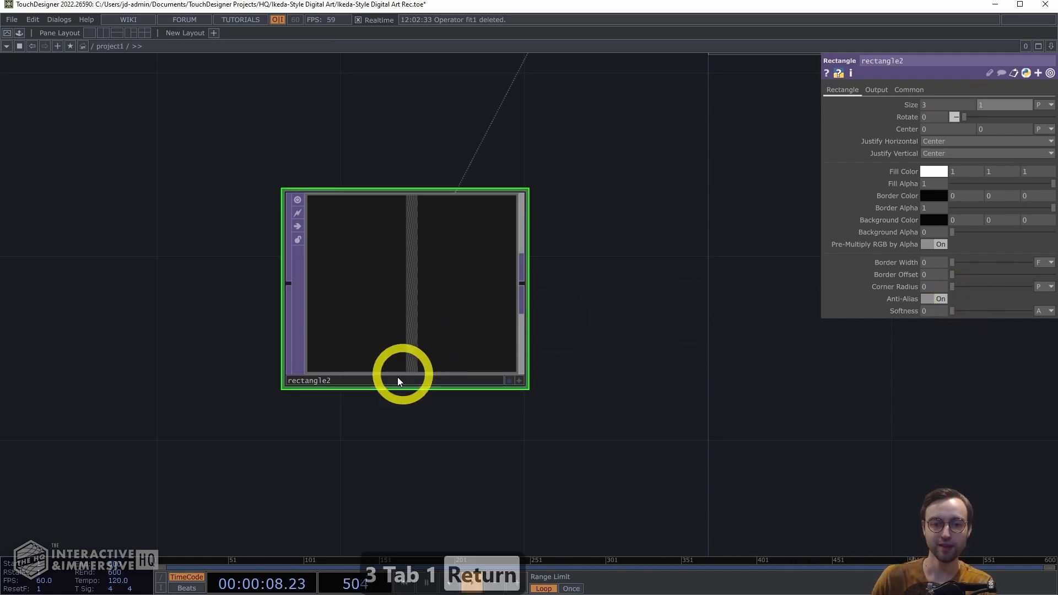
scroll(428, 386, "up", 5)
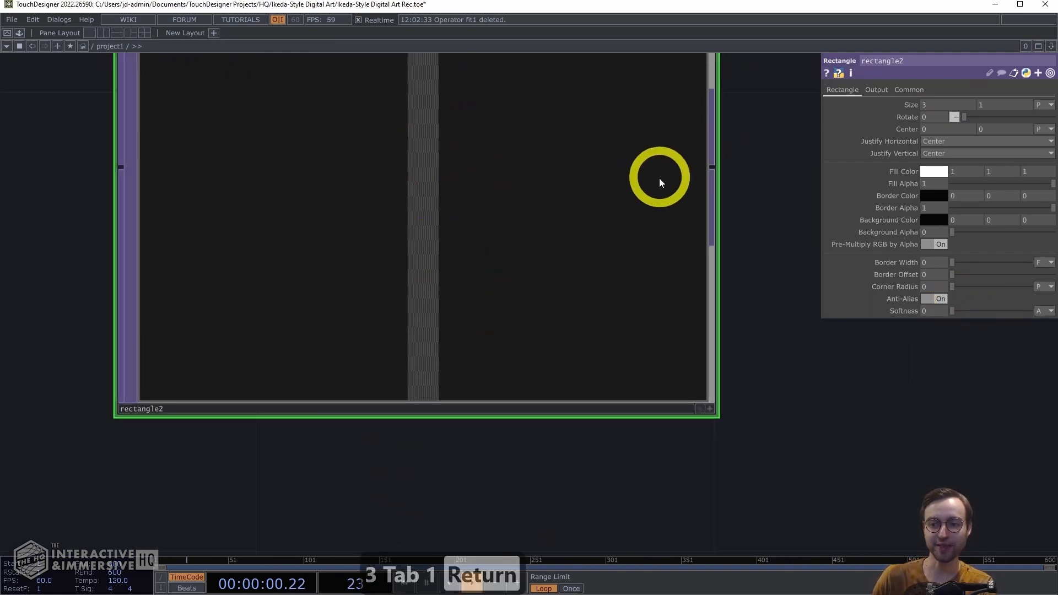
left_click_drag(761, 331, 773, 416)
left_click(934, 300)
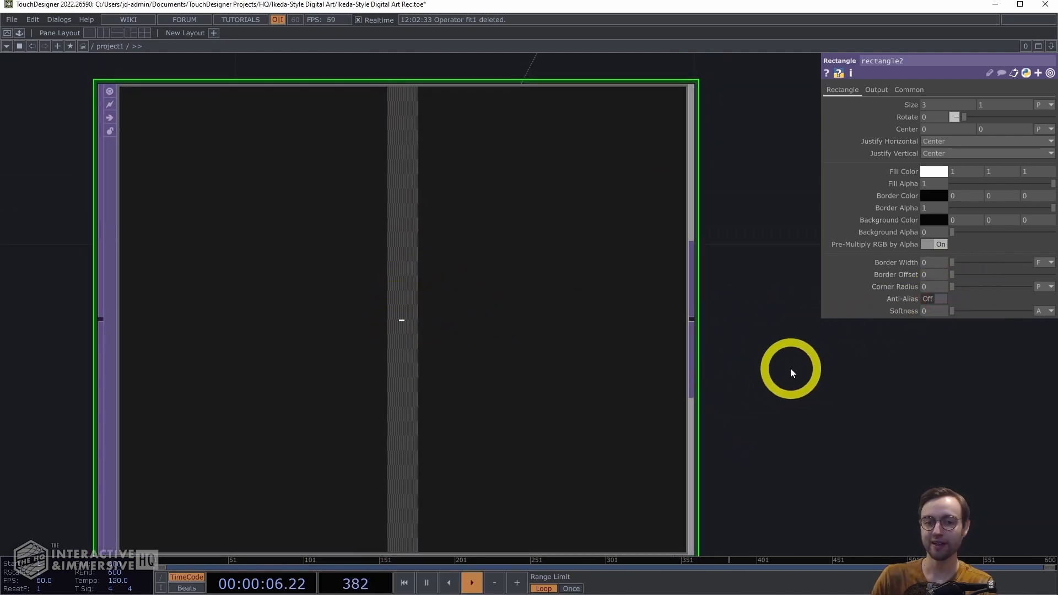
Step: Justify rectangle2 horizontally to Left and vertically to Top
scroll(791, 373, "down", 3)
left_click_drag(851, 362, 746, 341)
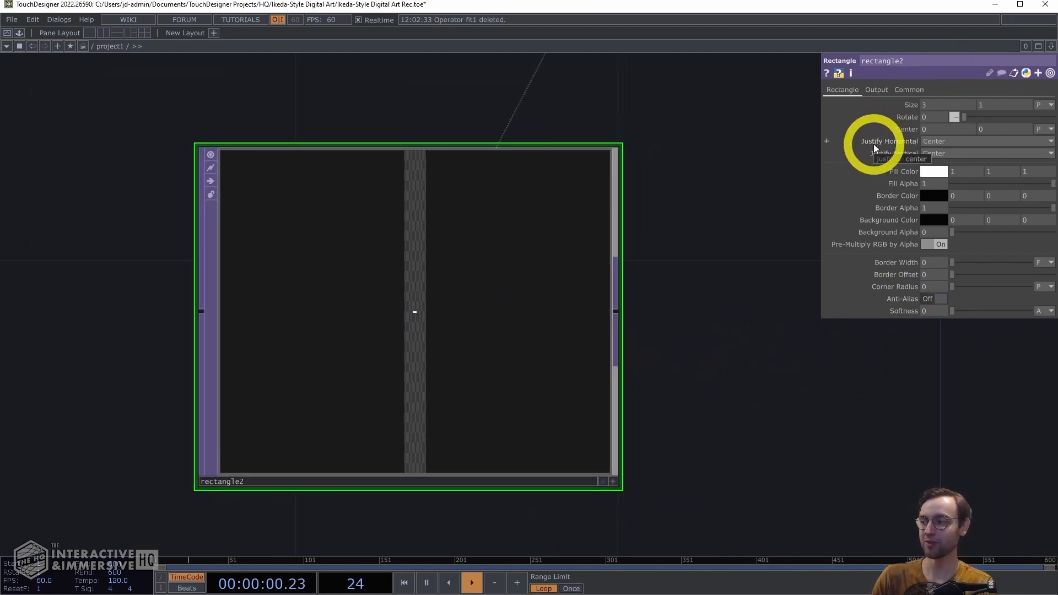
left_click(932, 142)
left_click(933, 153)
left_click(934, 154)
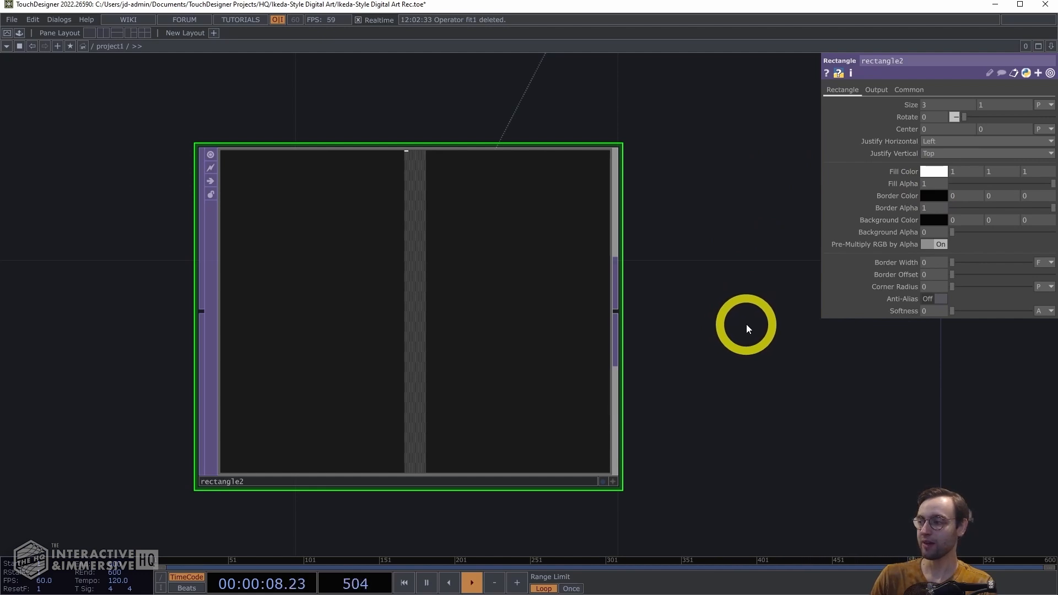
Step: Add an LFO CHOP in the empty network area beside rectangle2
middle_click_drag(748, 324, 706, 361)
left_click_drag(758, 356, 845, 373)
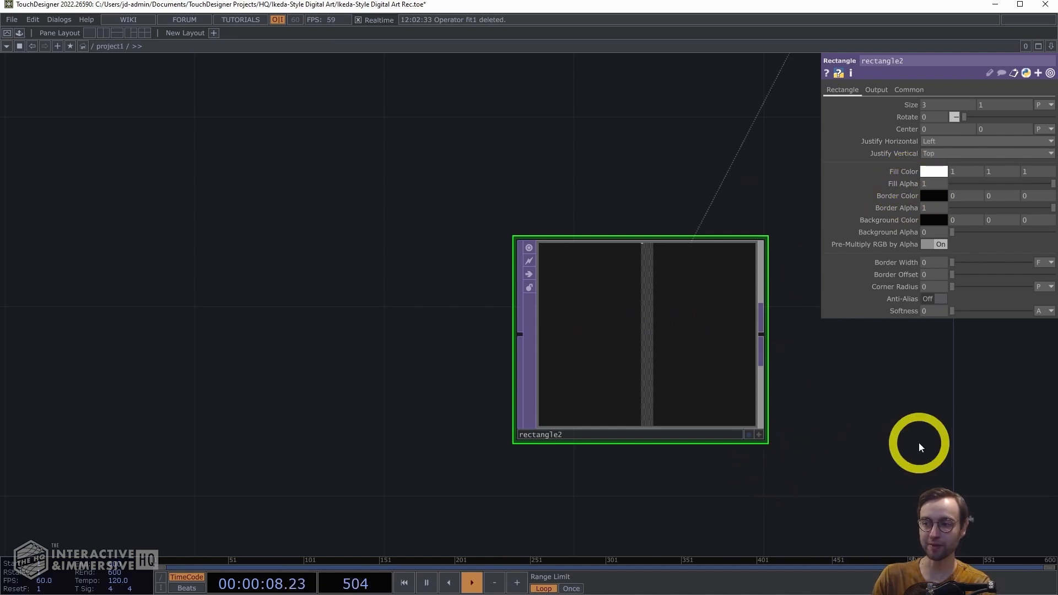
left_click_drag(279, 256, 418, 261)
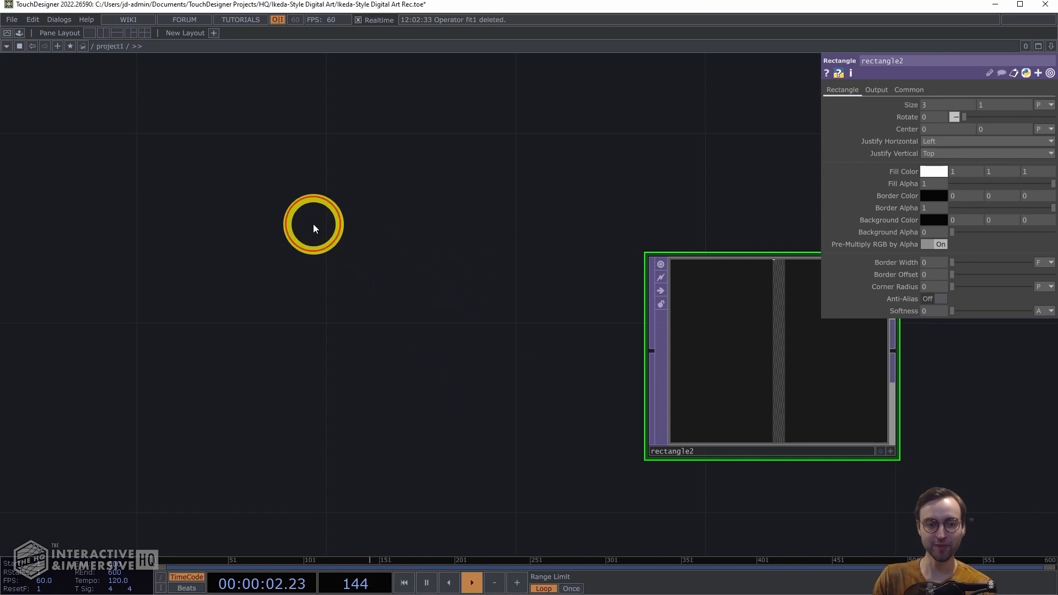
key("Tab")
key("Tab")
type("lfo")
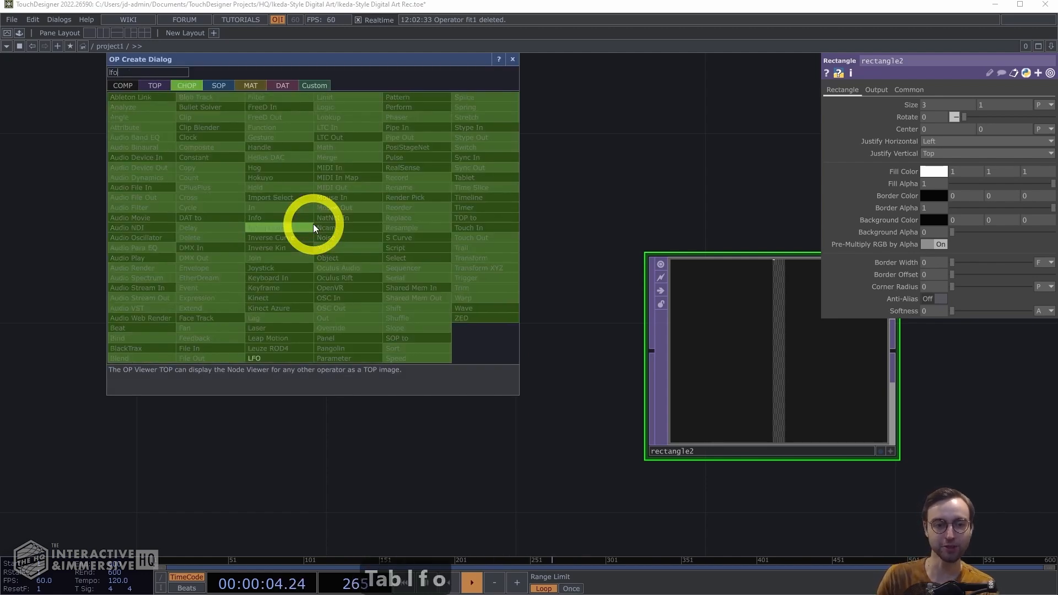
left_click(264, 358)
left_click(183, 175)
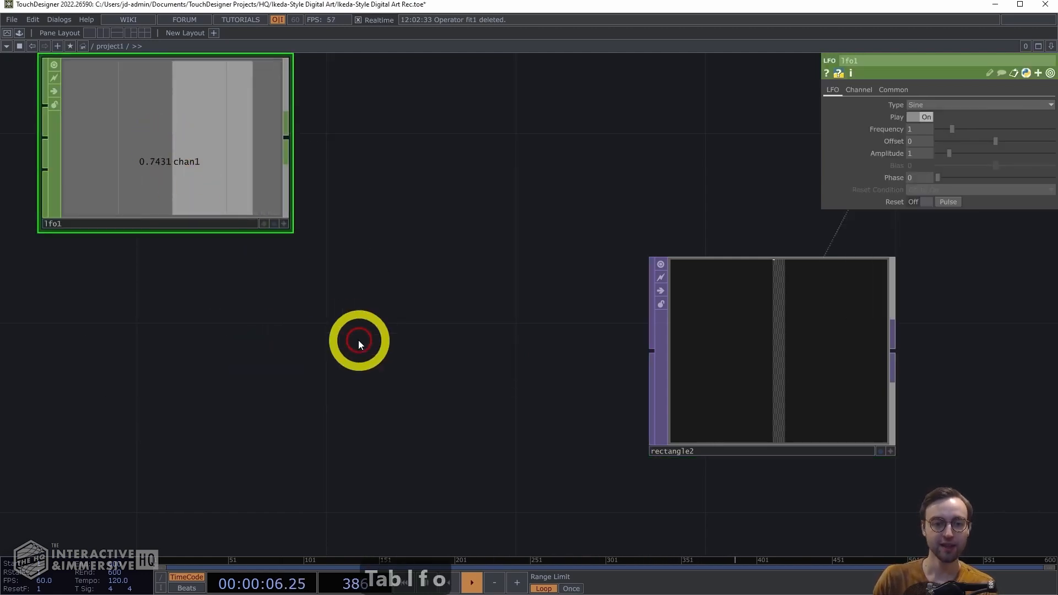
Step: Set the frequency of the LFO to 0.125
scroll(350, 331, "down", 2)
left_click_drag(289, 338, 416, 338)
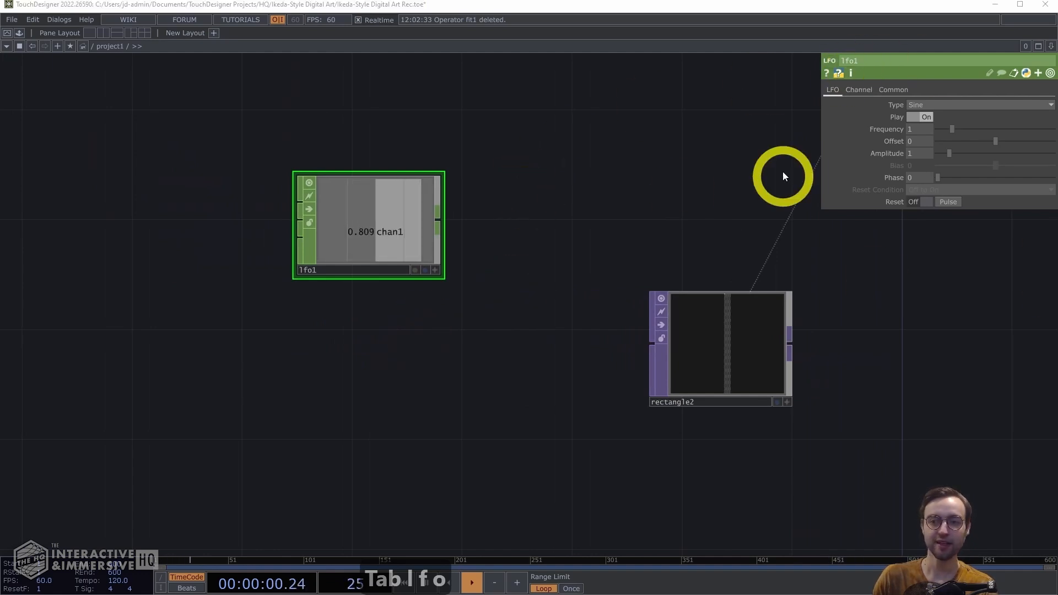
left_click(921, 129)
type("0.125")
key("Return")
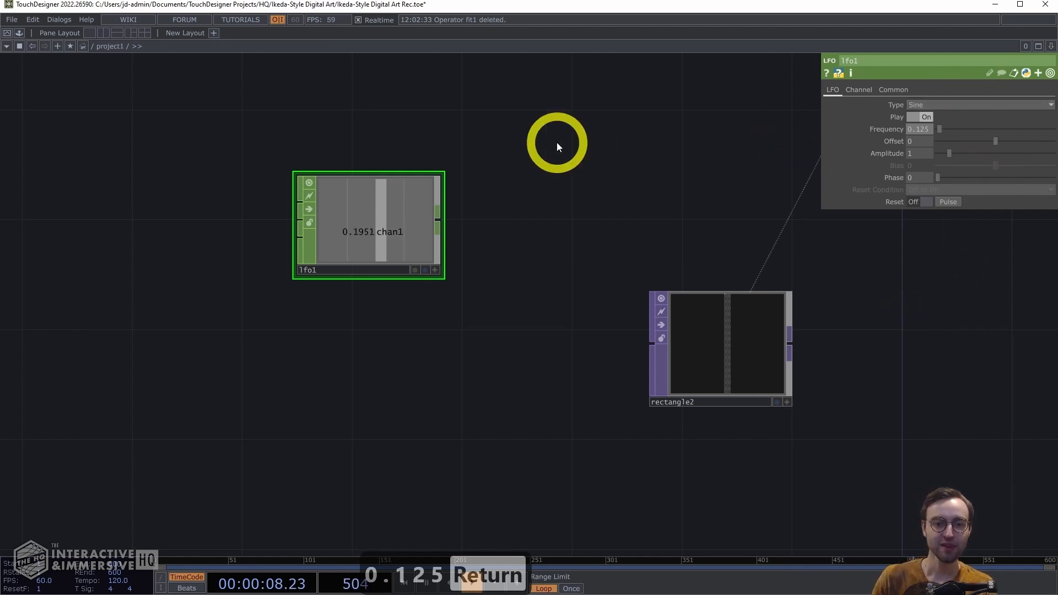
Step: Add a Math CHOP fed by the LFO's output and place it in line beside it
right_click(444, 220)
type("math")
left_click(491, 144)
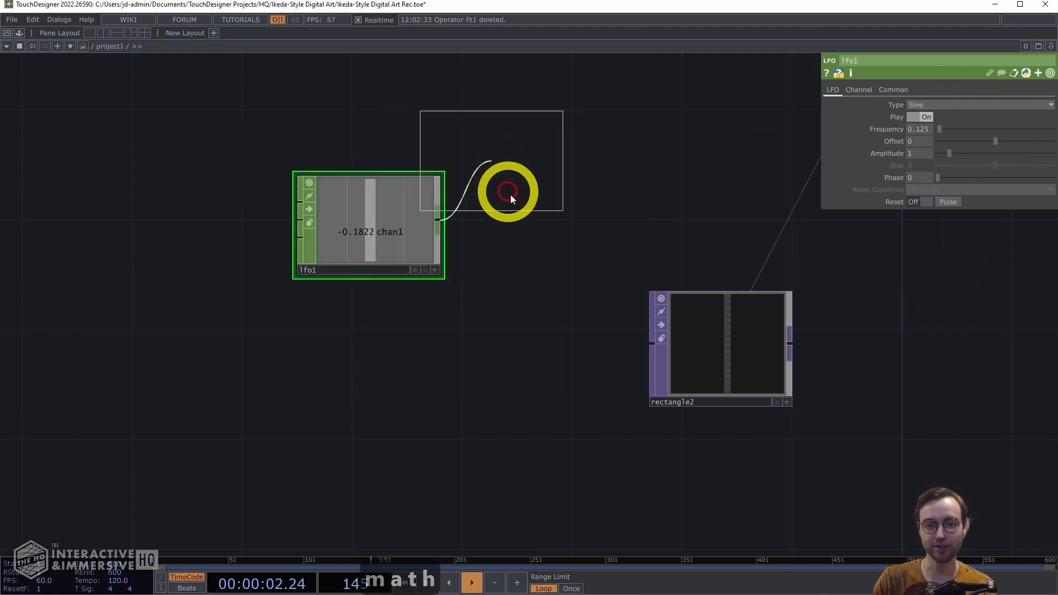
left_click(532, 219)
left_click_drag(539, 209, 537, 220)
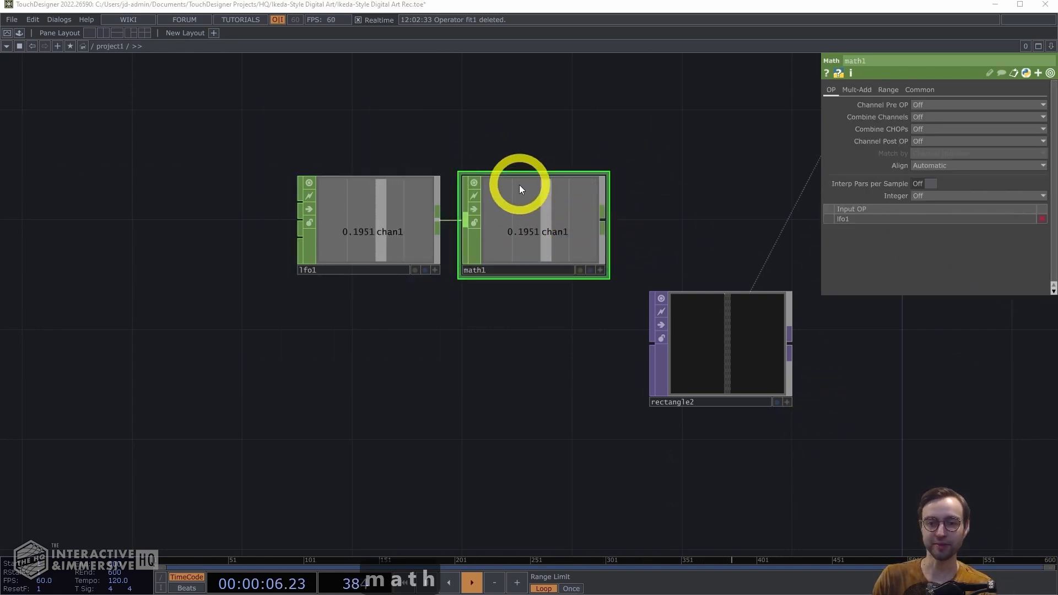
Step: Remap the Math CHOP from a range of -1 to 1 onto a range of 0 to 13
left_click(888, 89)
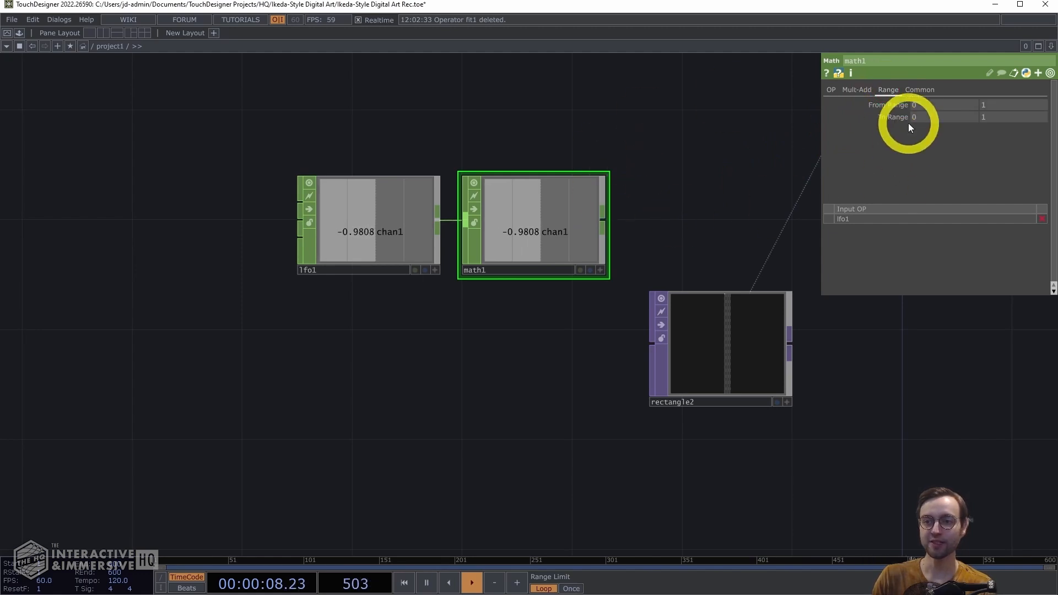
left_click(945, 106)
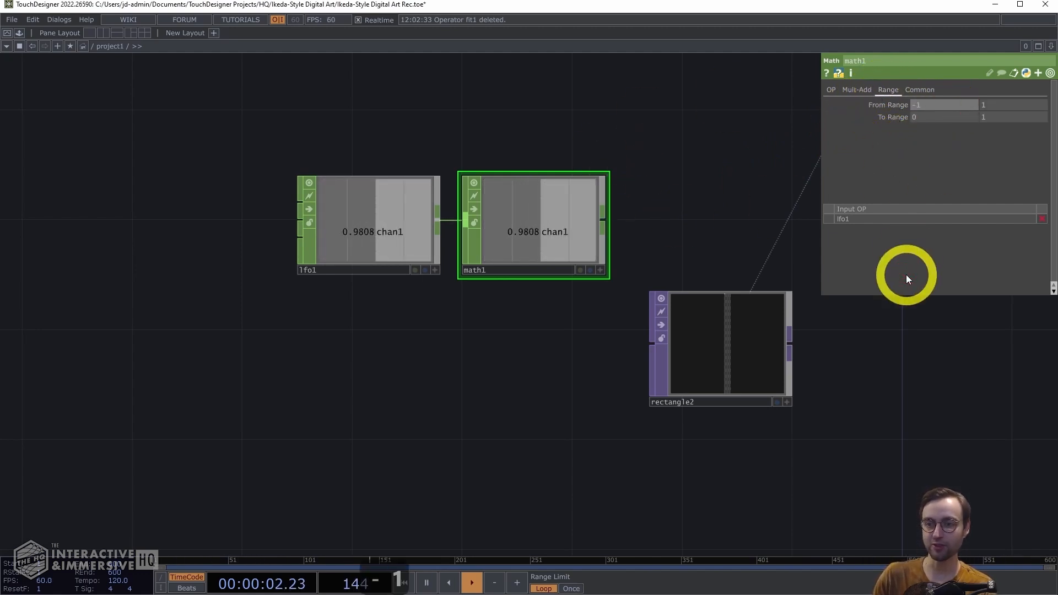
type("-1")
key("Return")
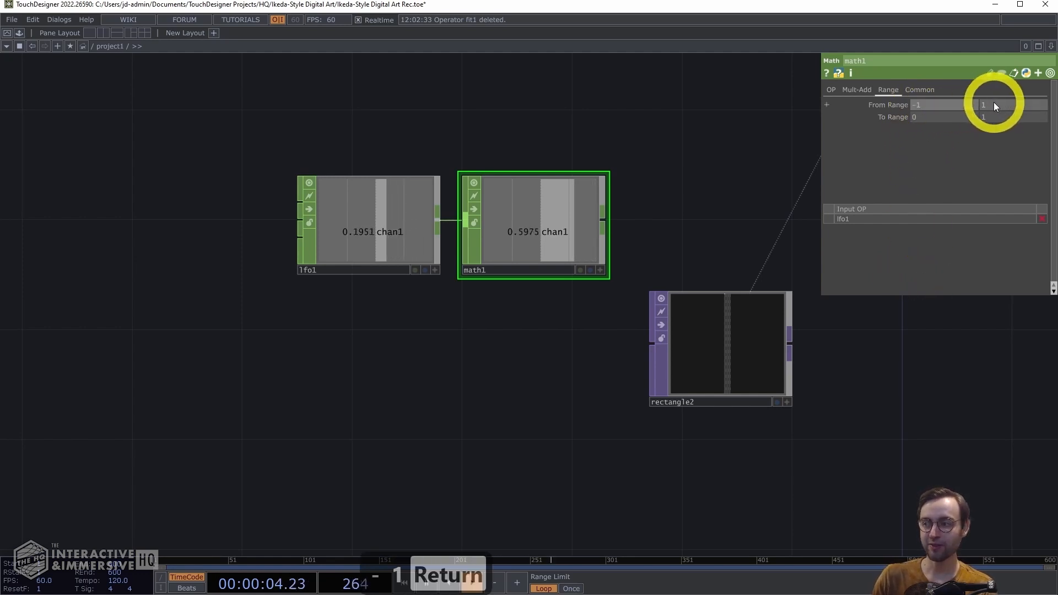
left_click(1001, 118)
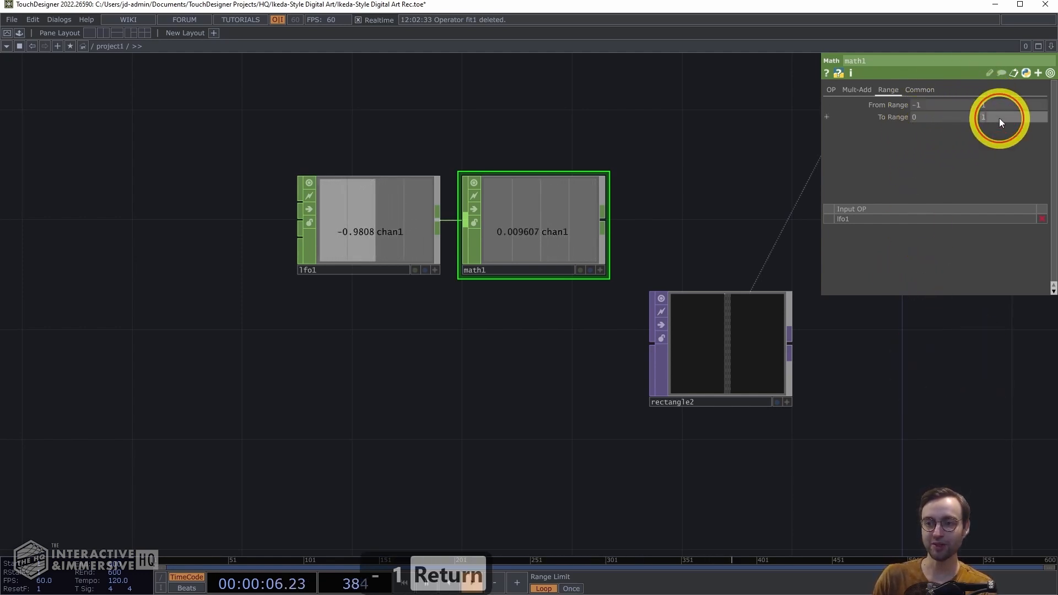
type("13")
key("Return")
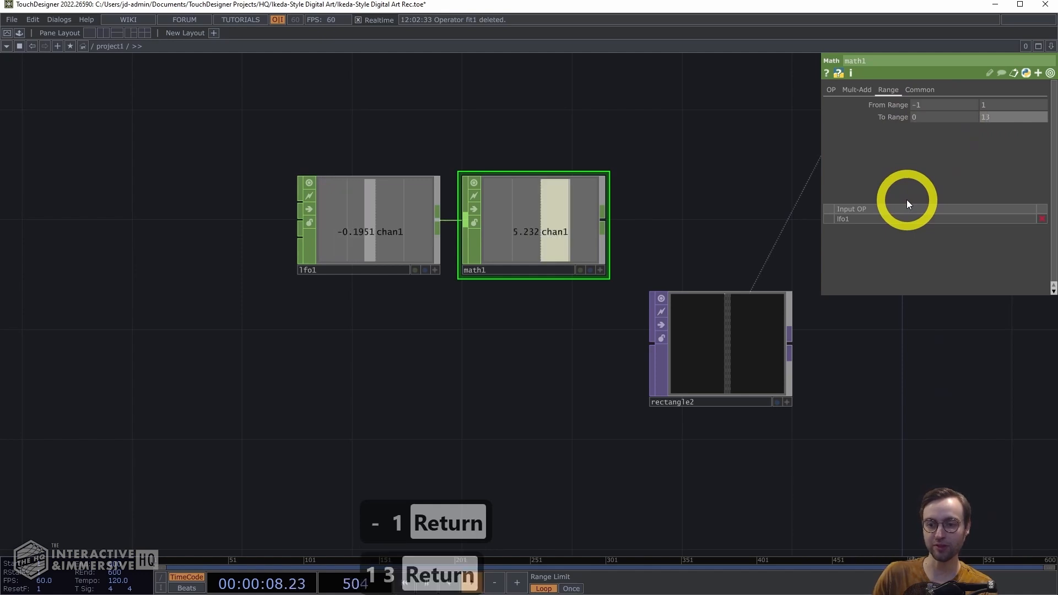
Step: Append a Null CHOP to the Math output and shift the LFO chain away from rectangle2
scroll(659, 266, "up", 5)
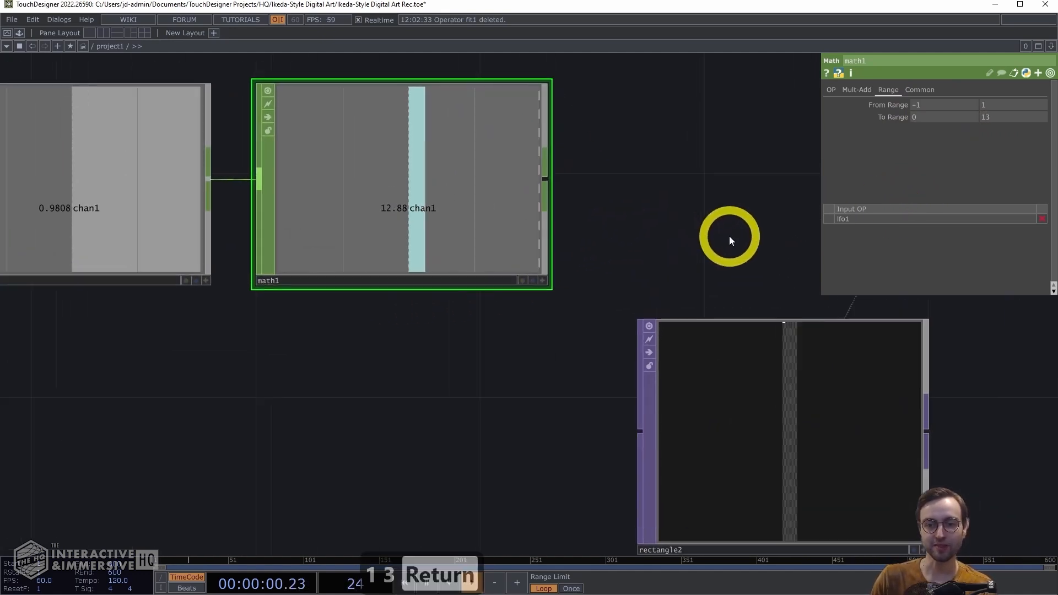
left_click_drag(639, 184, 610, 167)
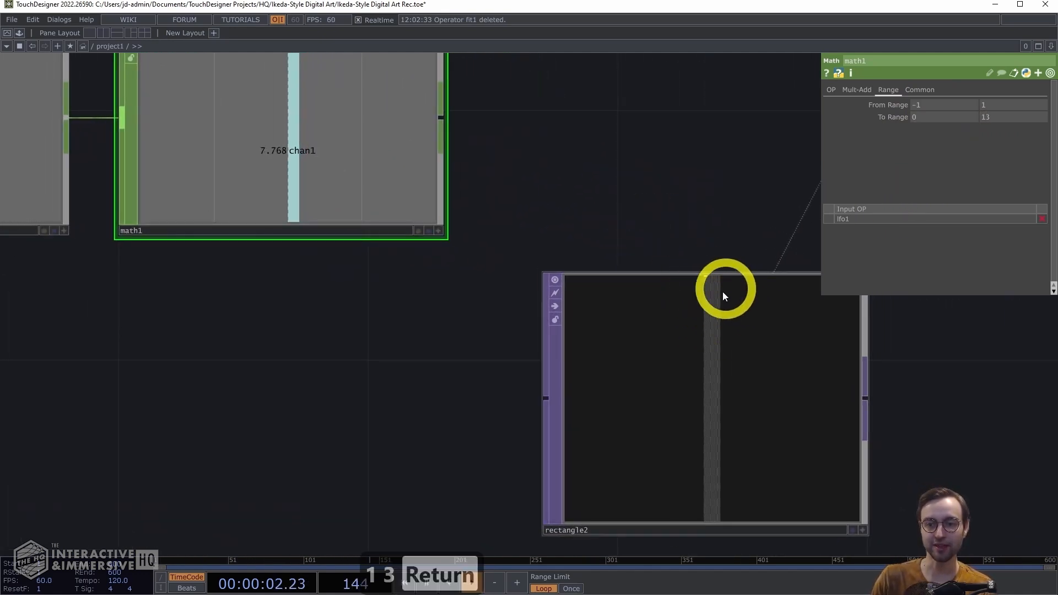
scroll(737, 225, "up", 4)
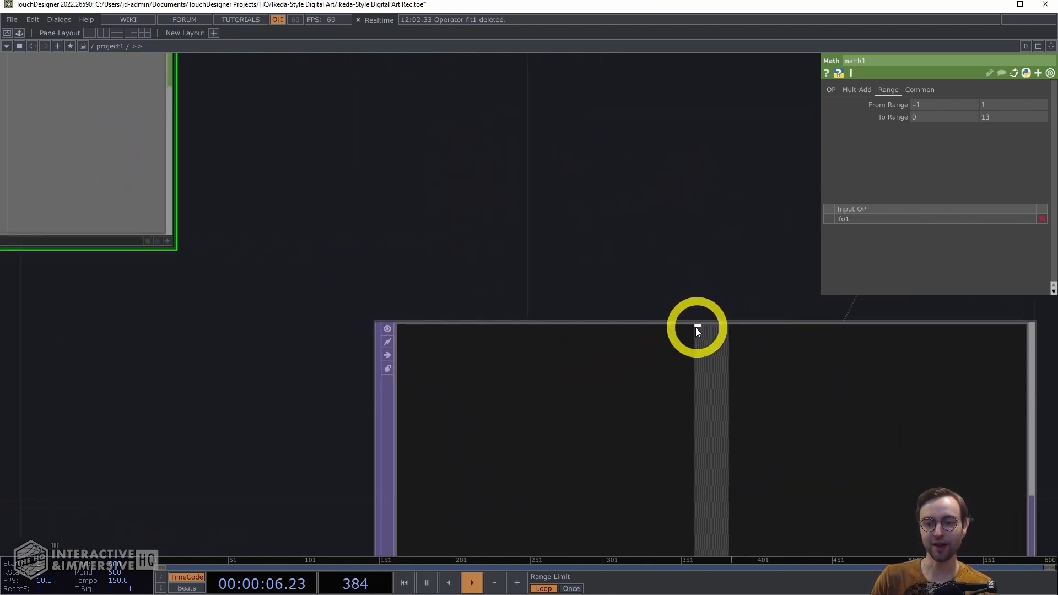
scroll(678, 275, "down", 6)
left_click_drag(534, 224, 610, 248)
scroll(579, 281, "down", 4)
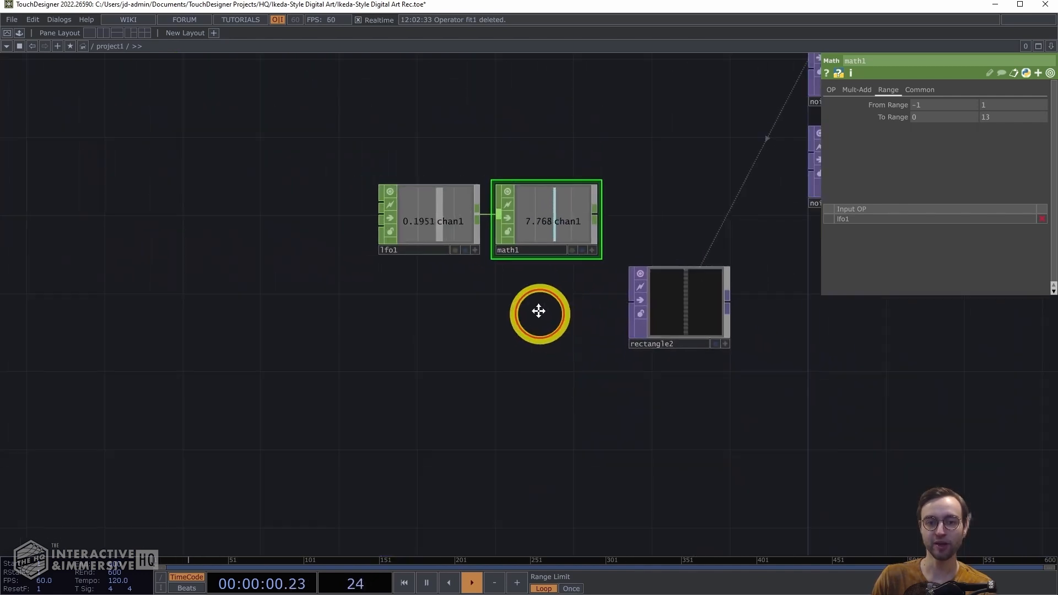
left_click_drag(542, 317, 531, 292)
key("alt+n")
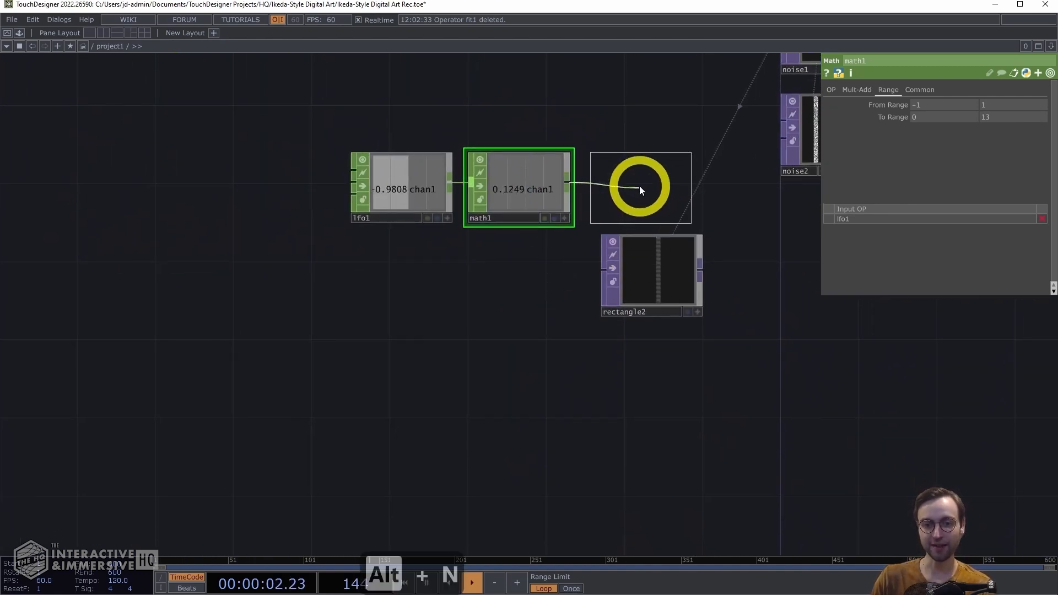
left_click(640, 186)
right_click_drag(360, 117, 637, 187)
left_click_drag(637, 187, 490, 188)
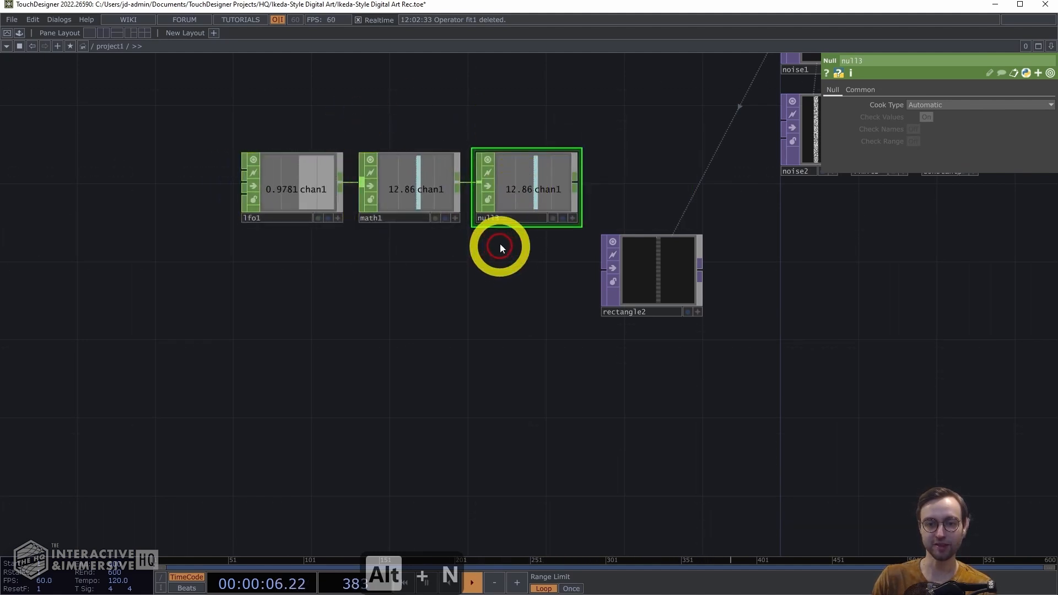
Step: Rename the new Null CHOP as null_rect_pos
left_click(508, 218)
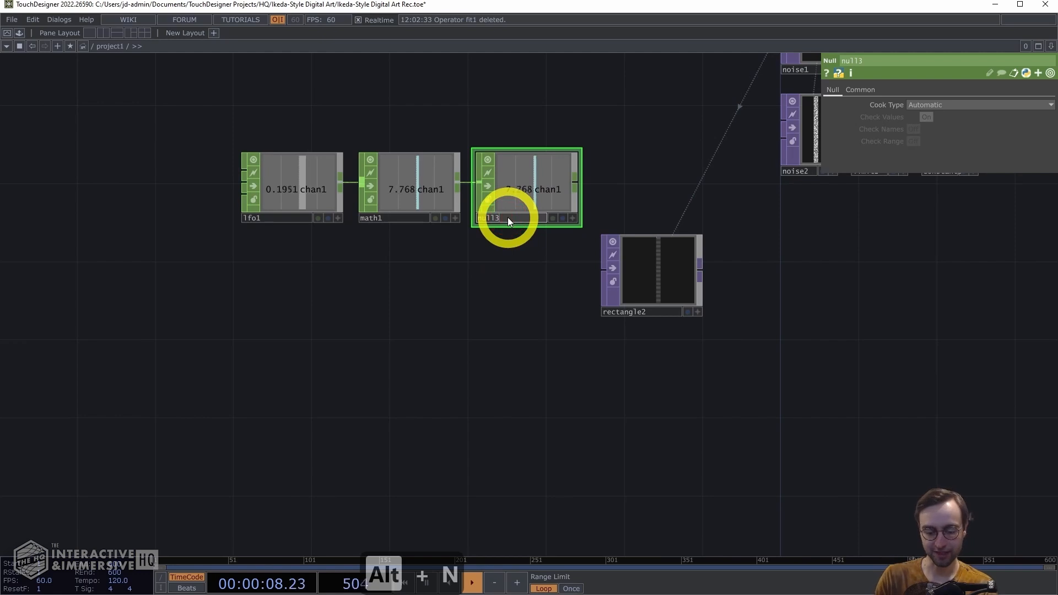
key("BackSpace")
type("_rect_pos")
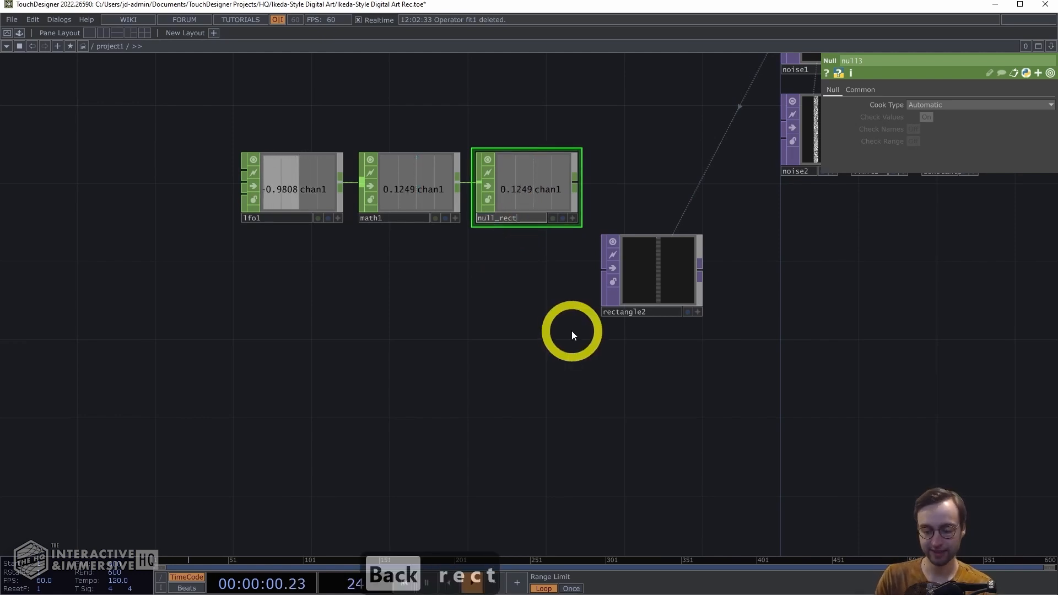
left_click(571, 331)
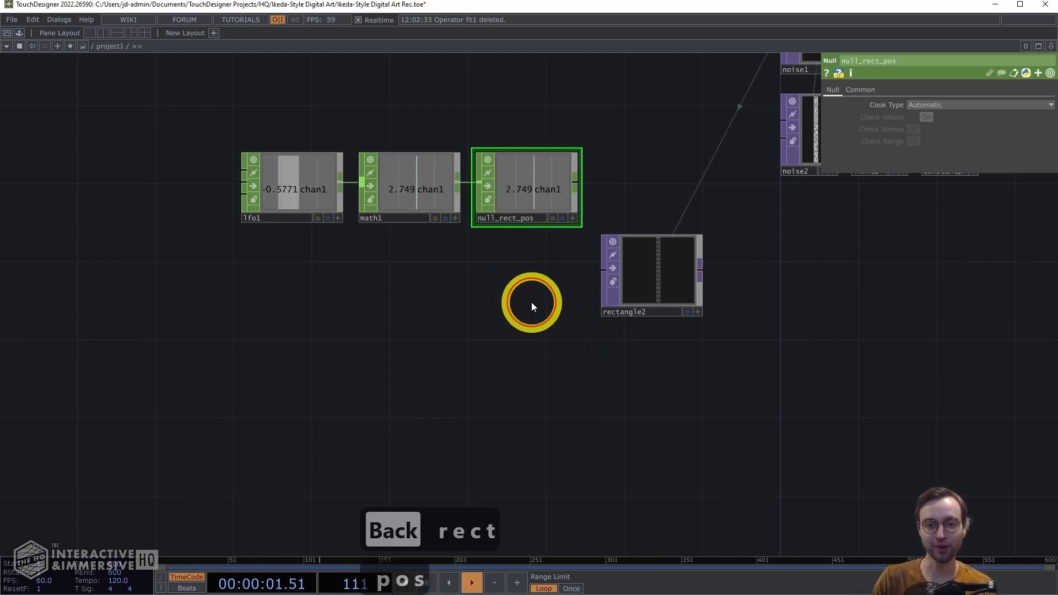
Step: Drive rectangle2's horizontal Center value with a CHOP reference to chan1 of null_rect_pos
left_click(667, 276)
left_click(573, 219)
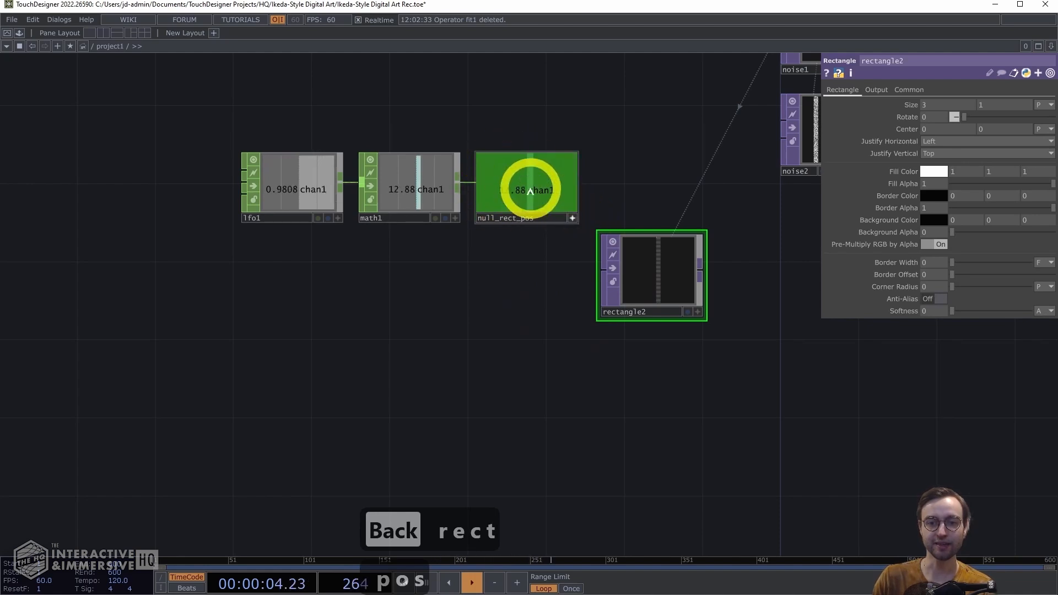
left_click_drag(523, 182, 936, 122)
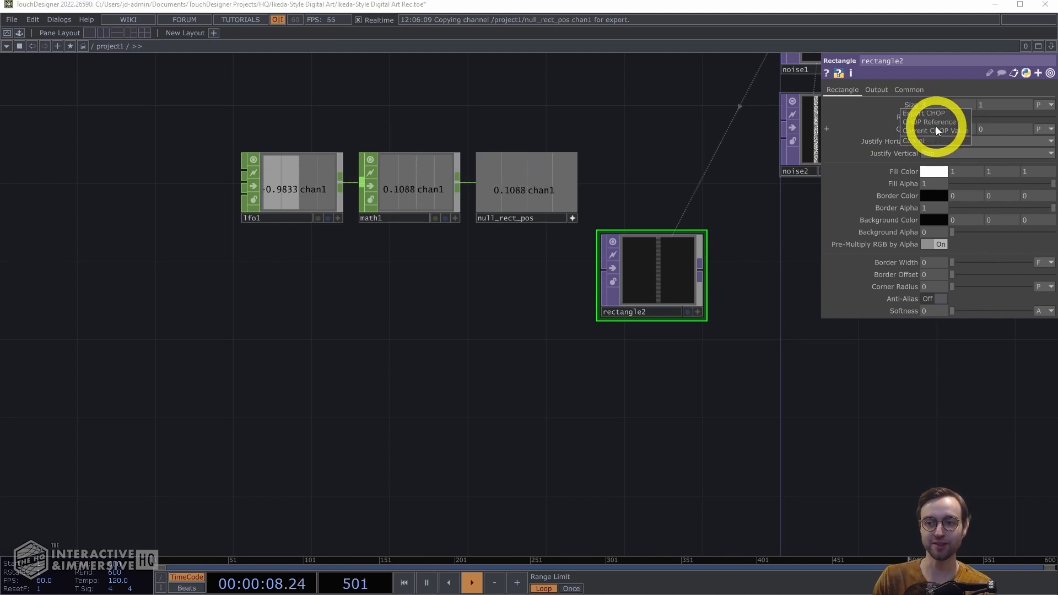
left_click(642, 290)
Step: Examine the small rectangle's horizontal movement along the upper edge of rectangle2's preview
scroll(678, 341, "up", 7)
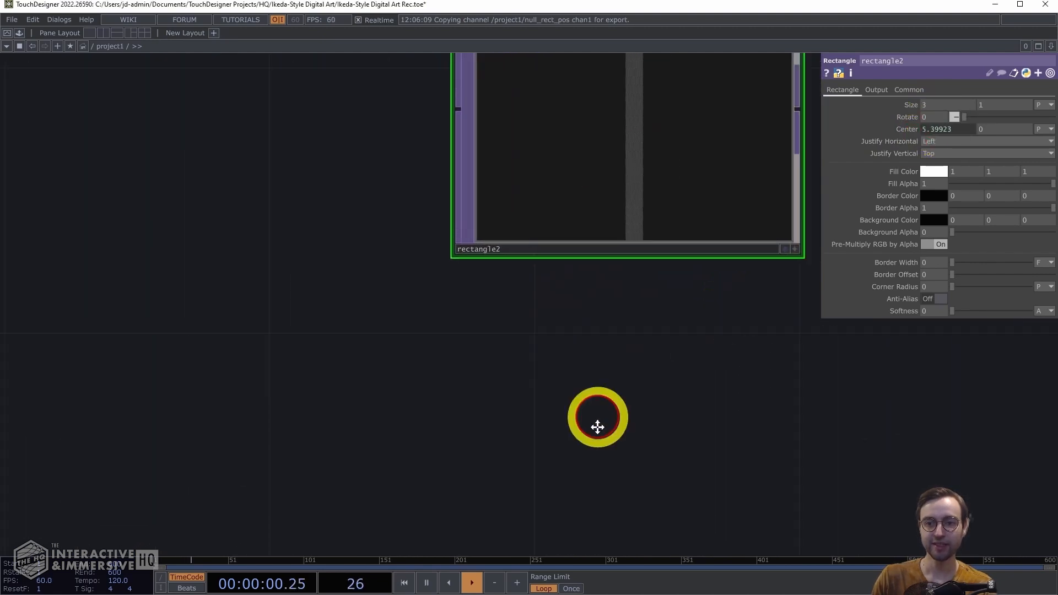
left_click_drag(621, 399, 458, 543)
left_click_drag(509, 113, 558, 194)
scroll(545, 231, "up", 4)
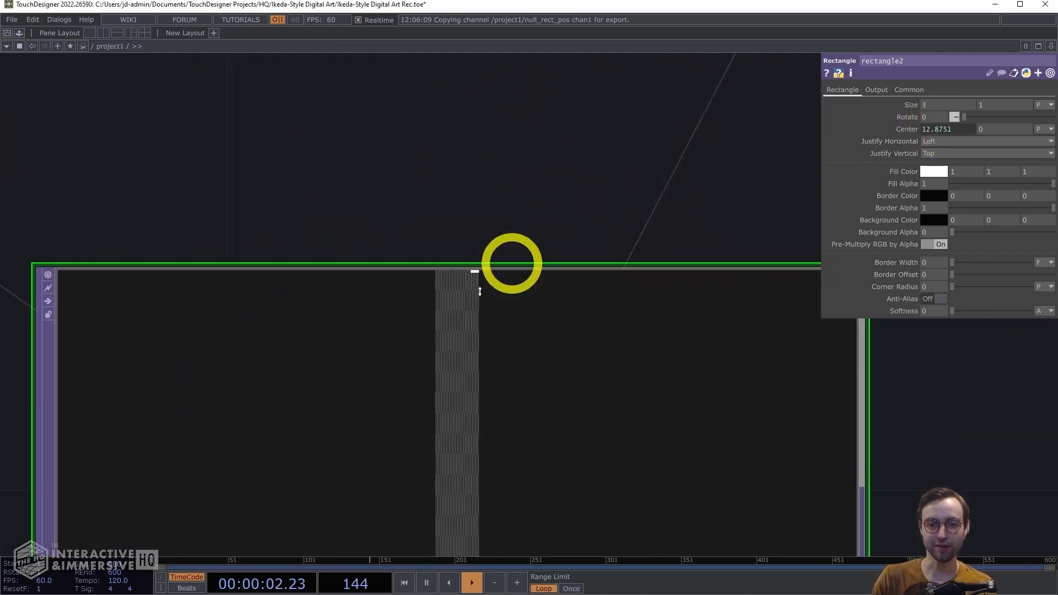
scroll(382, 177, "down", 6)
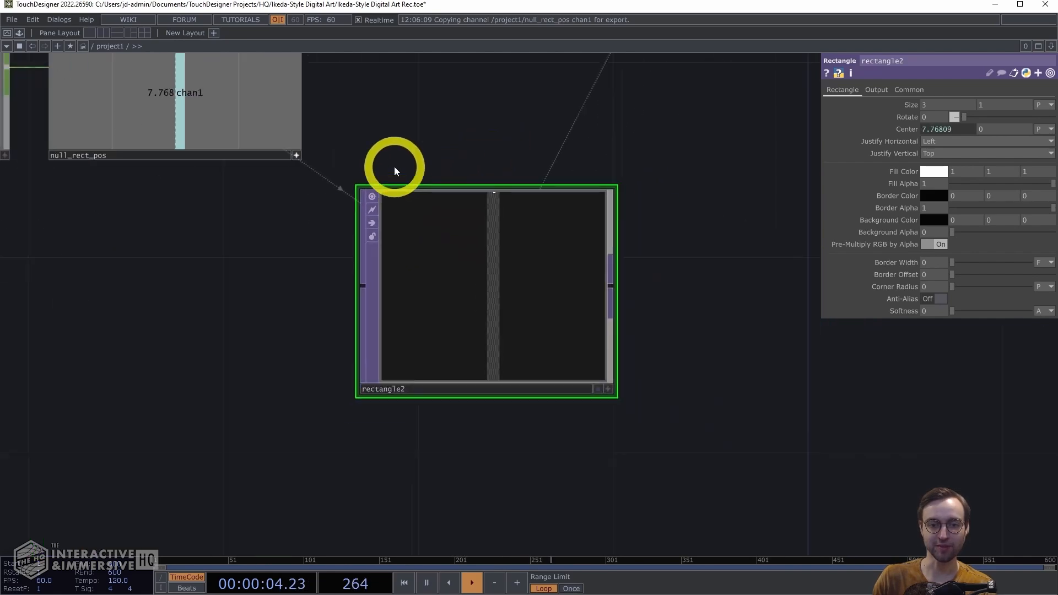
scroll(342, 317, "down", 5)
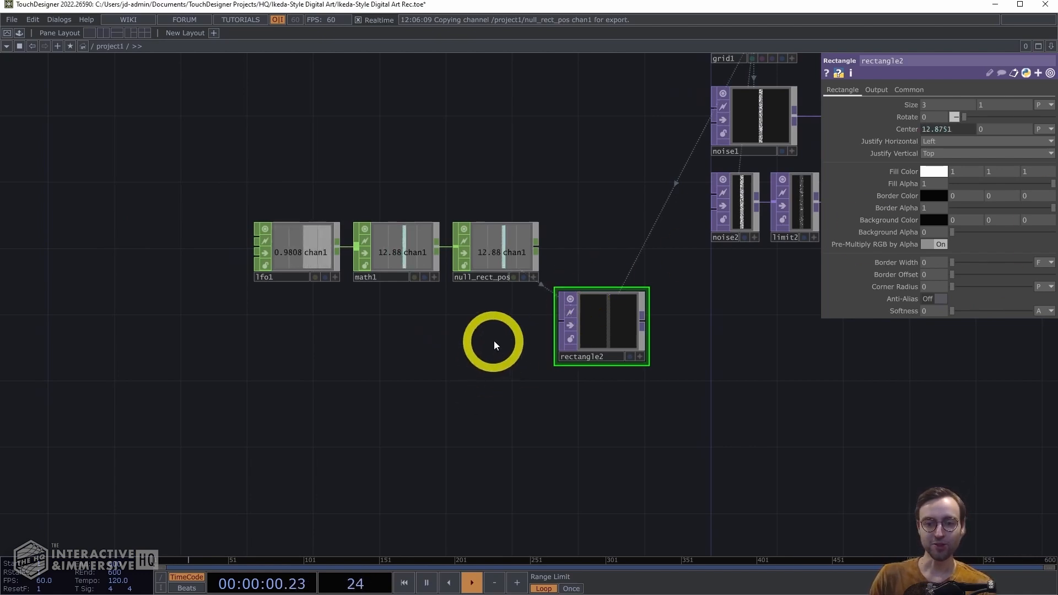
scroll(493, 342, "up", 4)
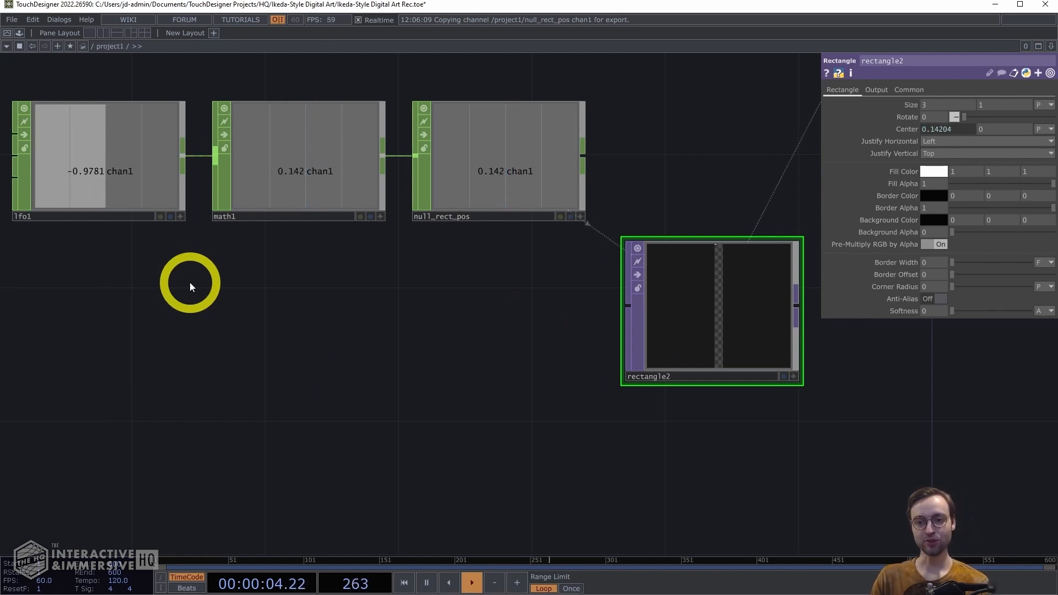
Step: Add a Noise CHOP directly beneath lfo1
middle_click_drag(656, 240, 439, 389)
left_click_drag(435, 390, 514, 331)
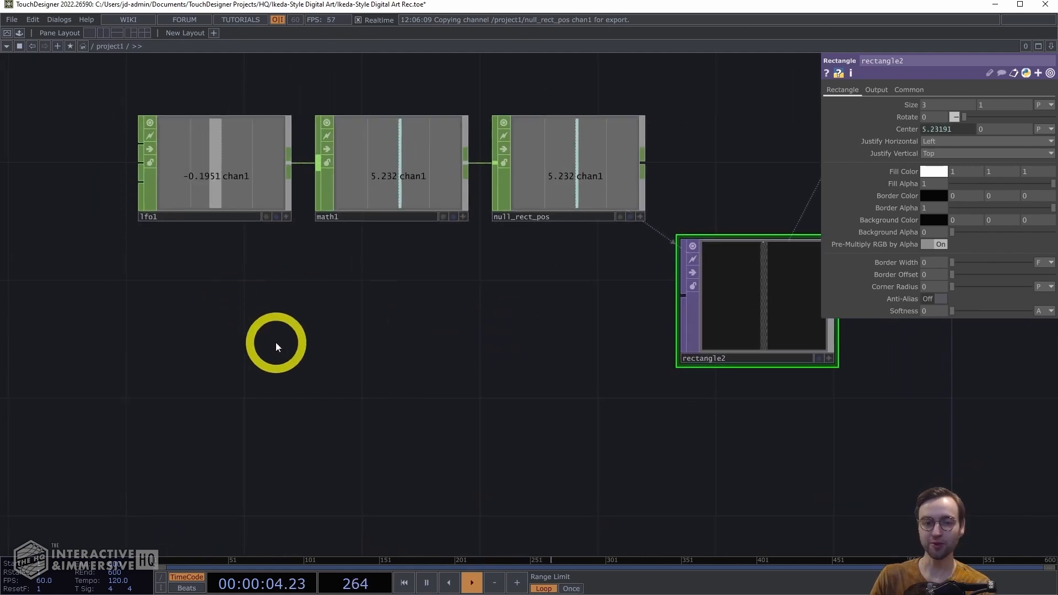
double_click(268, 319)
type("noise")
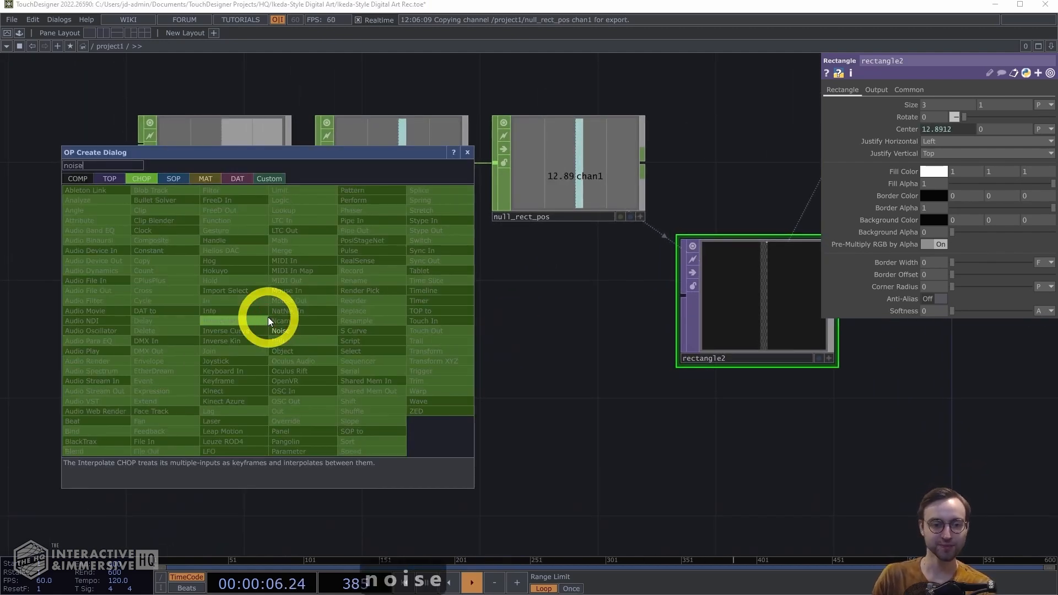
left_click(280, 330)
left_click(220, 300)
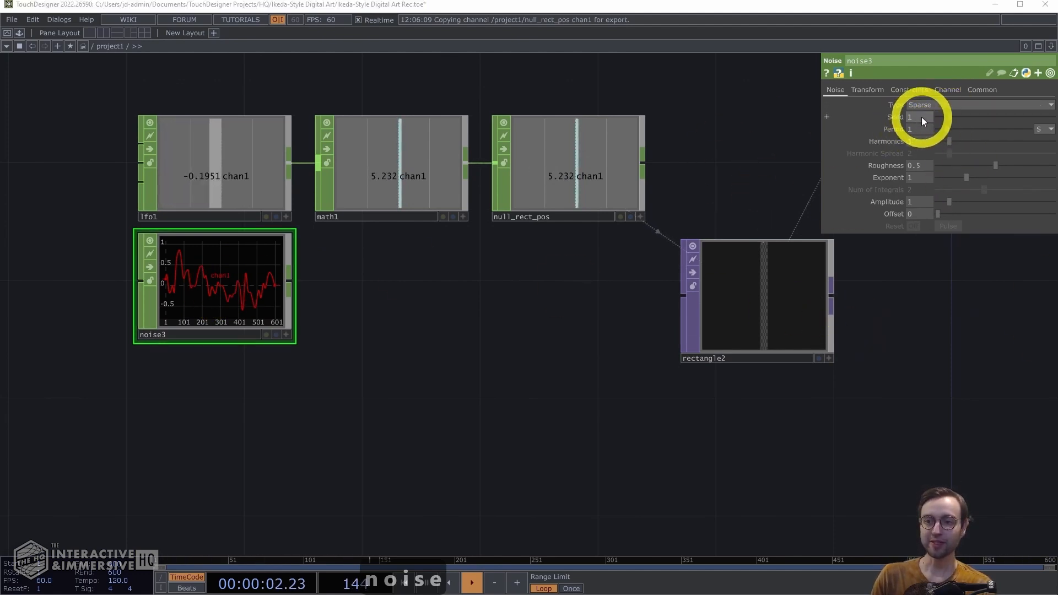
Step: Set the Noise CHOP's period to 0.0001 and enable its Time Slice option
left_click_drag(945, 129, 875, 153)
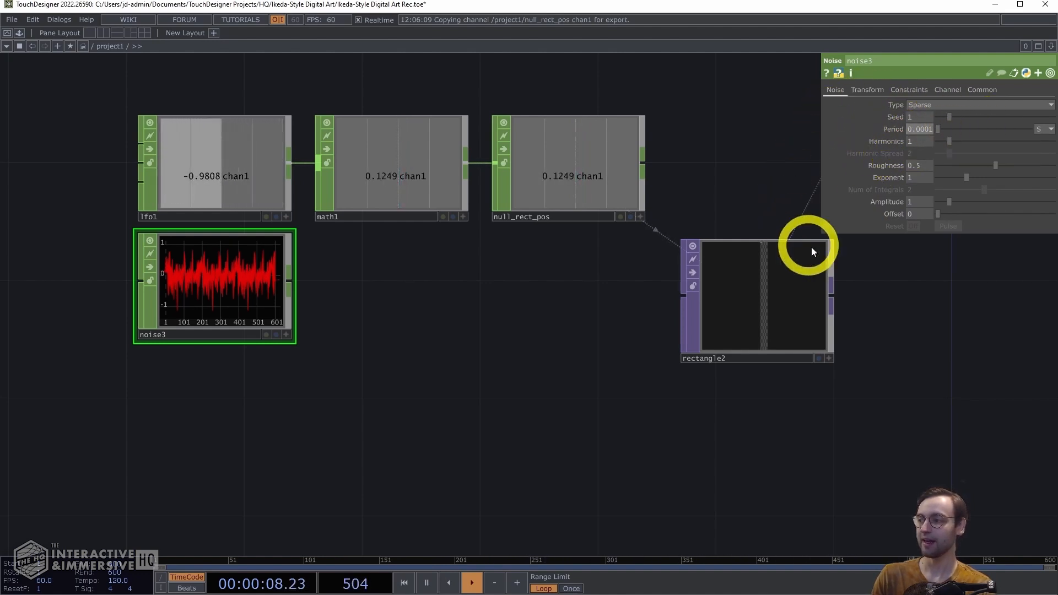
left_click(981, 89)
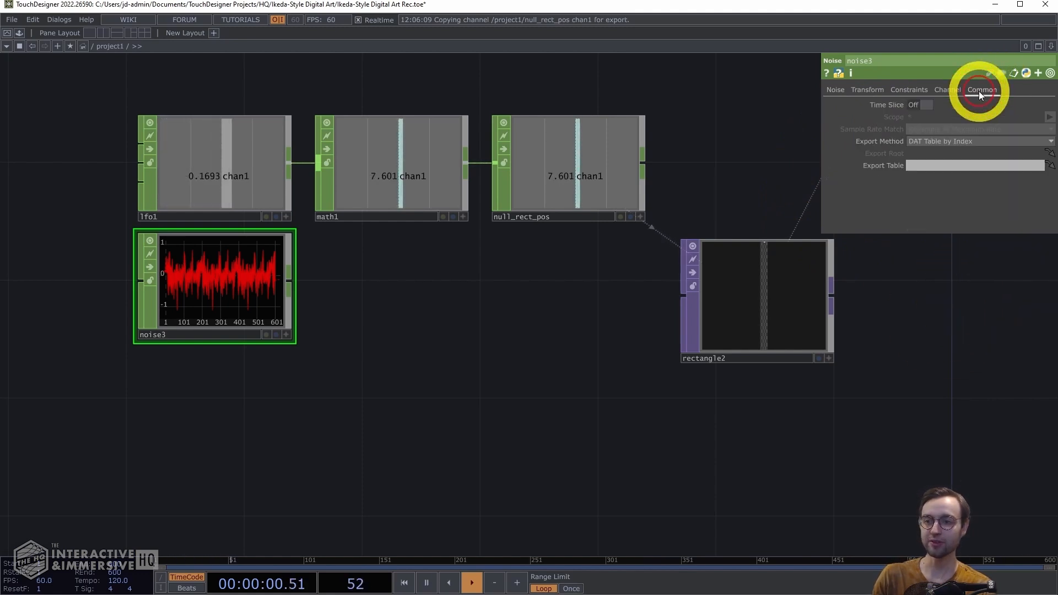
left_click(924, 107)
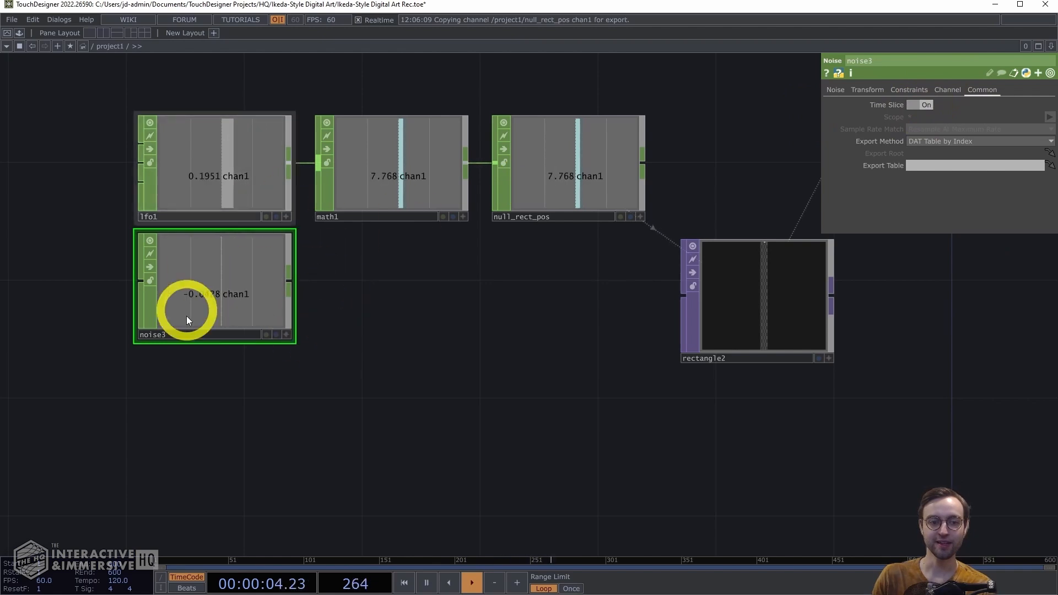
Step: Turn off the Noise CHOP's viewer and append a Limit CHOP to its output, placed in line beside it
left_click_drag(265, 290, 262, 305)
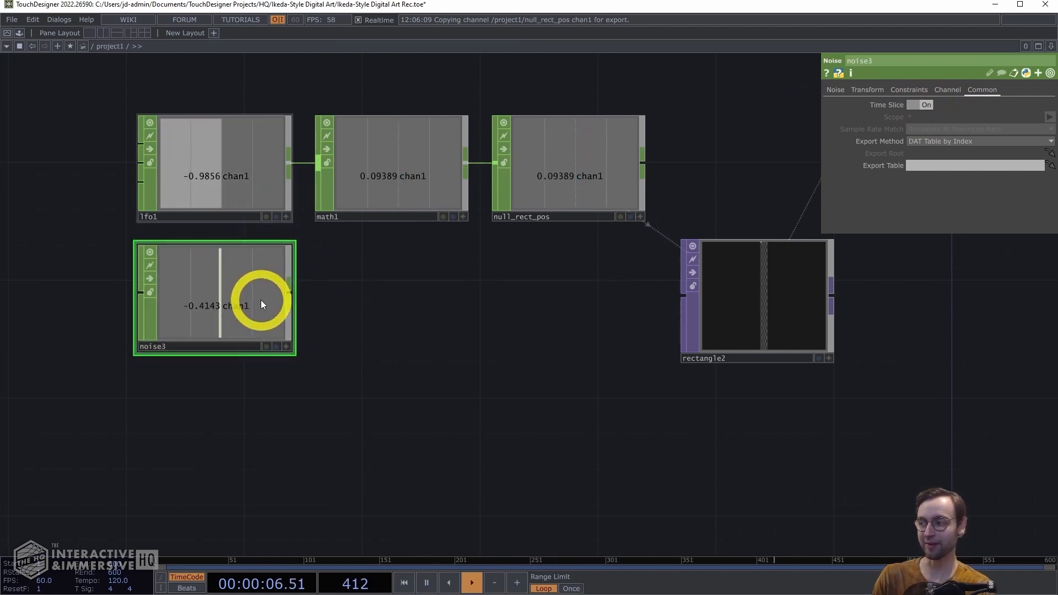
left_click(152, 253)
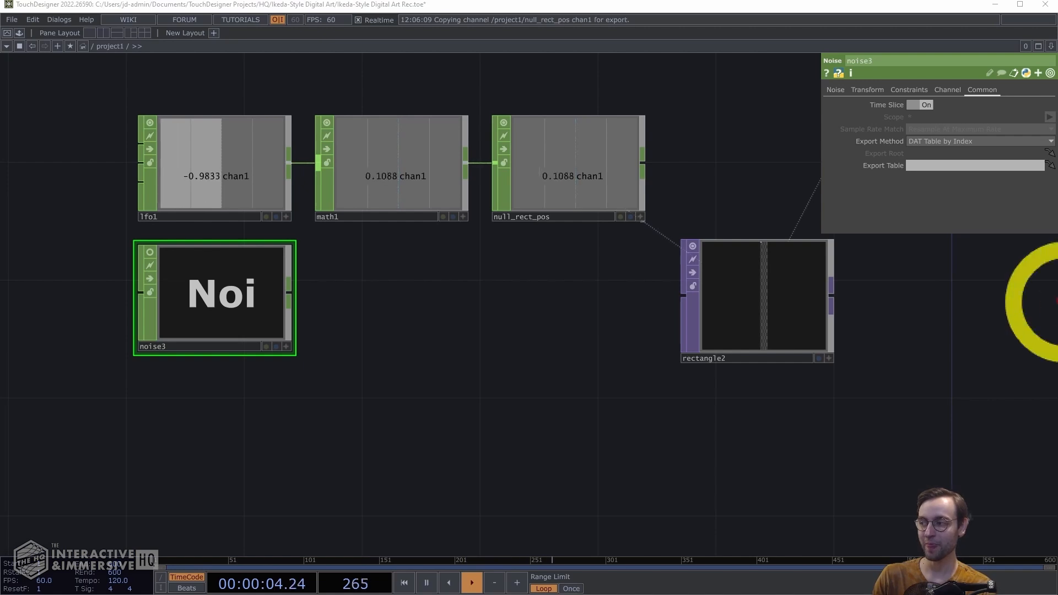
right_click(291, 292)
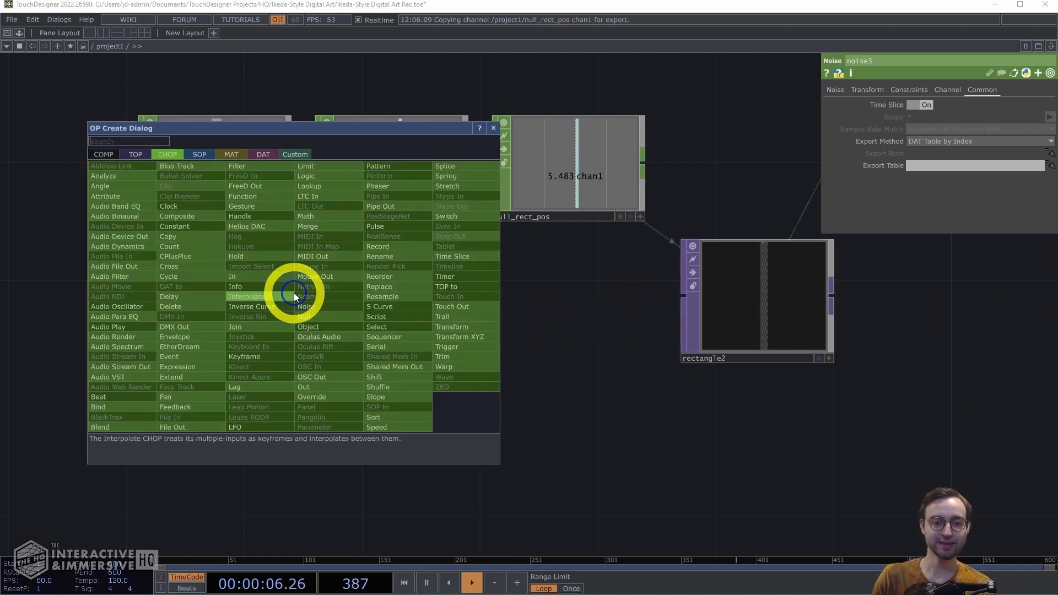
type("limi")
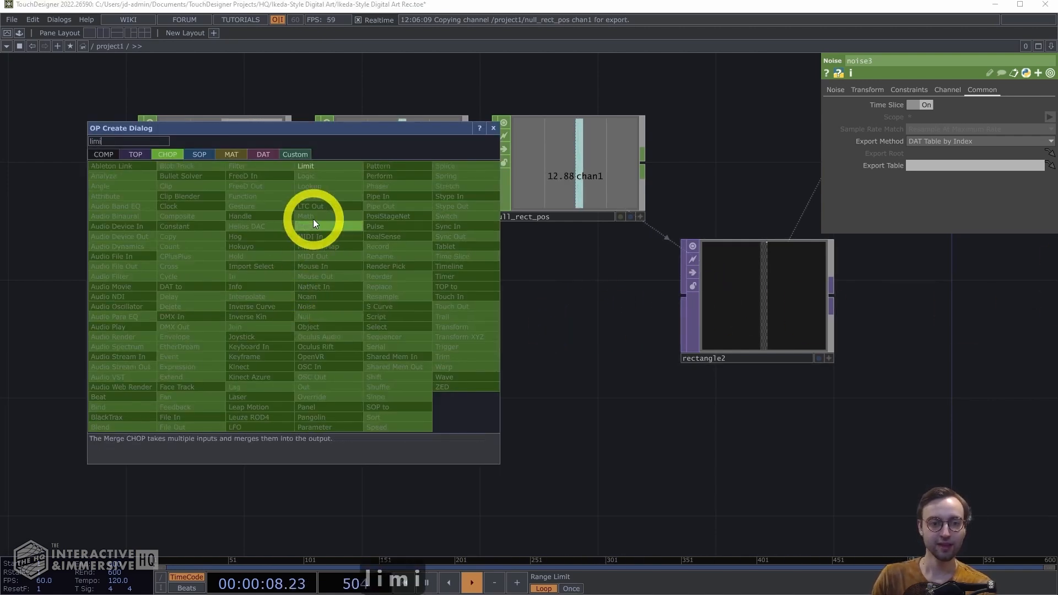
left_click(326, 166)
left_click(406, 296)
mouse_move(406, 296)
left_mouse_down()
mouse_move(379, 300)
mouse_move(390, 304)
left_mouse_up()
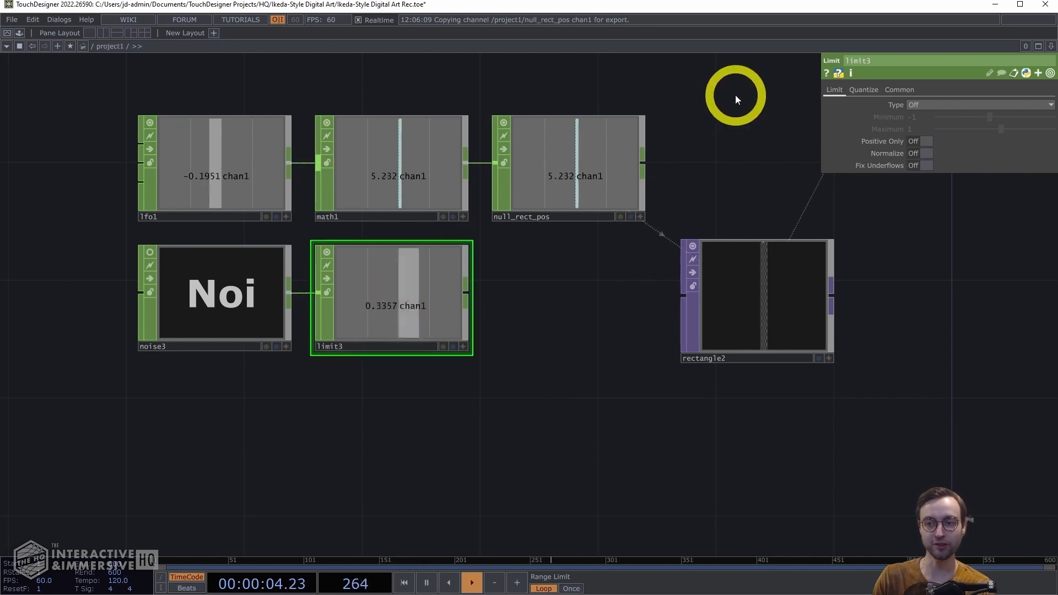
Step: Quantize the Limit CHOP's value with the Ceiling method and a value step of 1
left_click(862, 88)
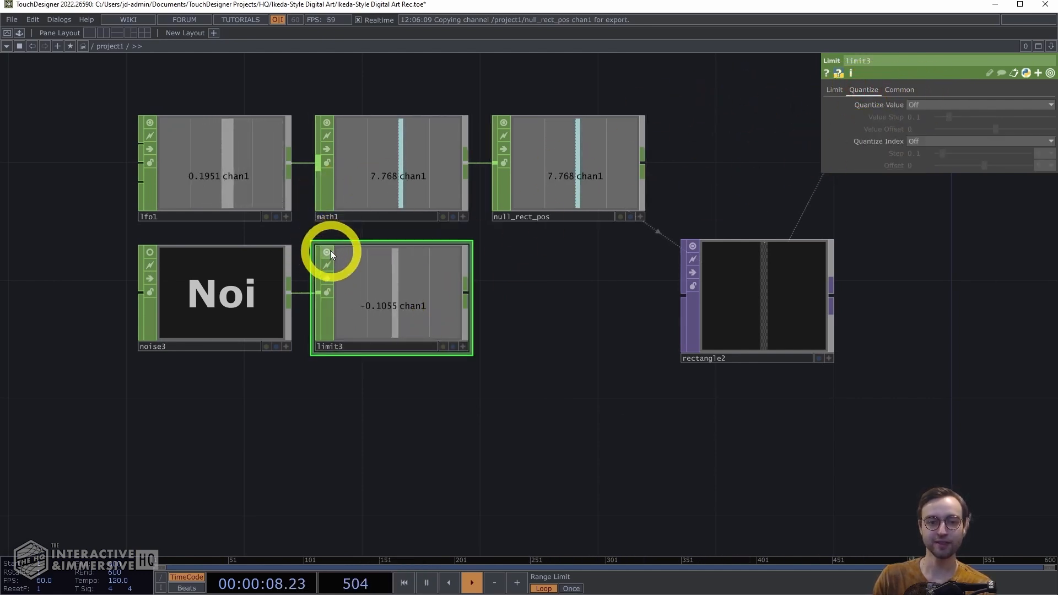
left_click(928, 106)
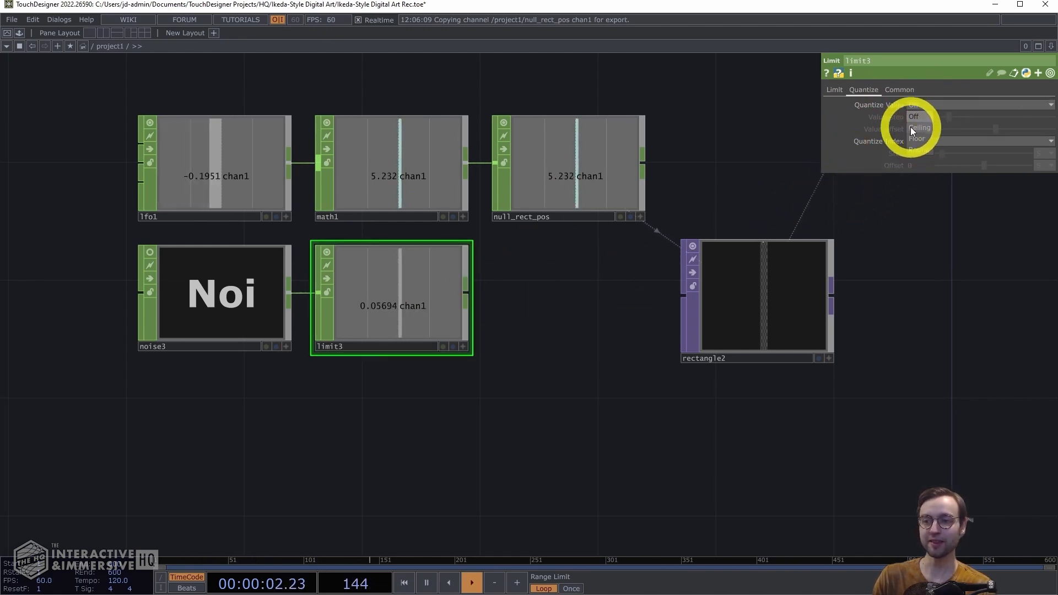
left_click(918, 128)
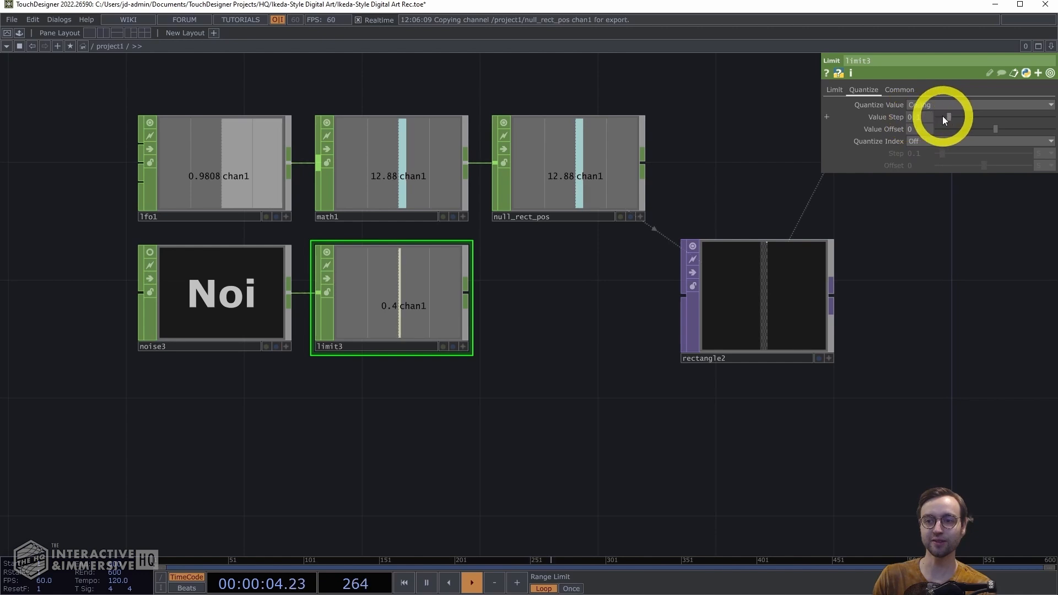
left_click_drag(973, 117, 1053, 118)
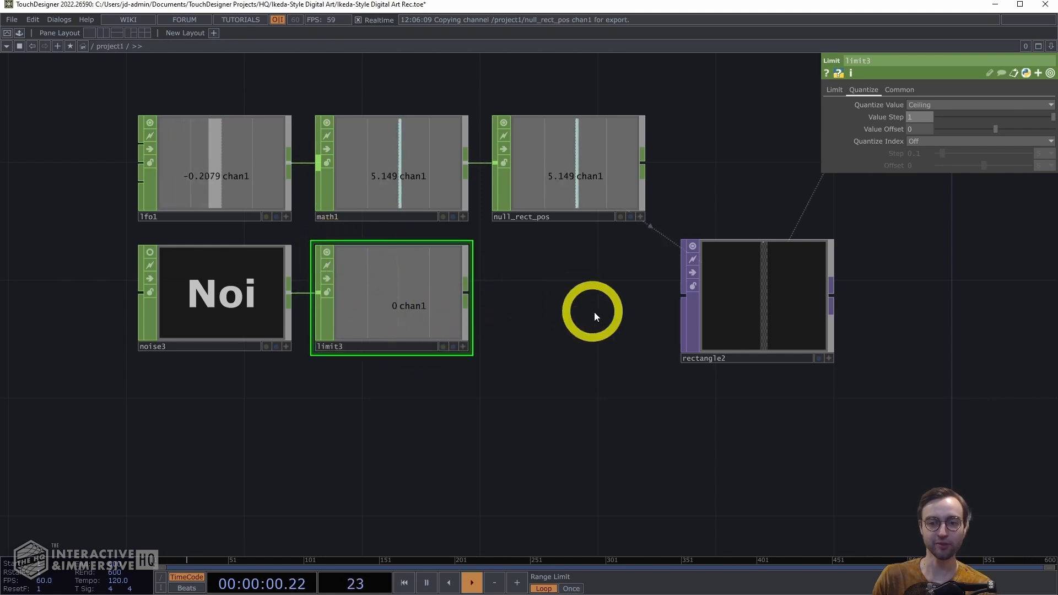
Step: Append a Null CHOP to the Limit output and turn off the viewers of both nodes
scroll(755, 205, "up", 5)
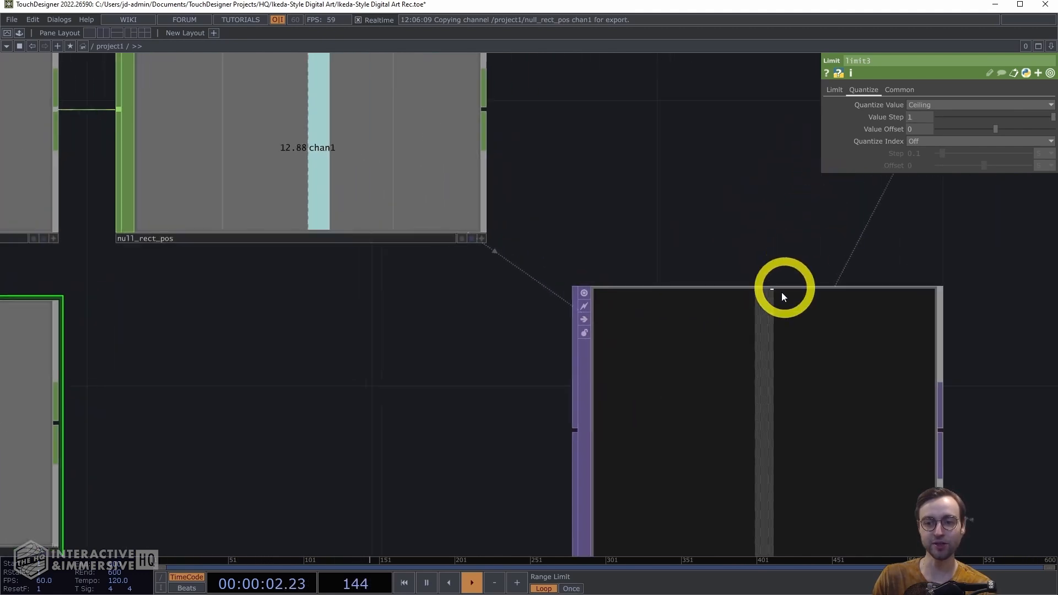
scroll(409, 373, "down", 5)
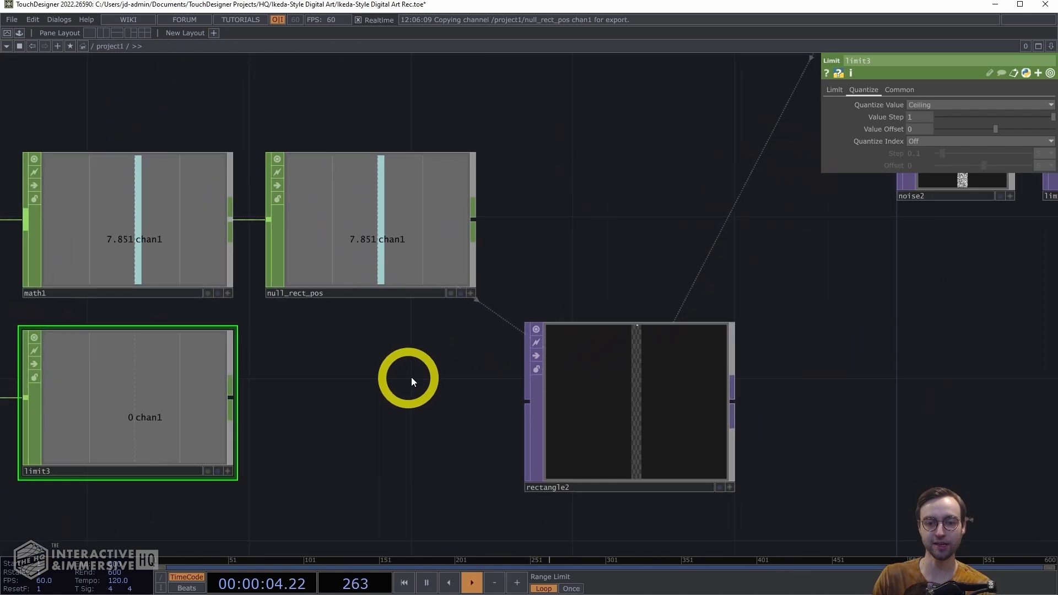
left_click(246, 278)
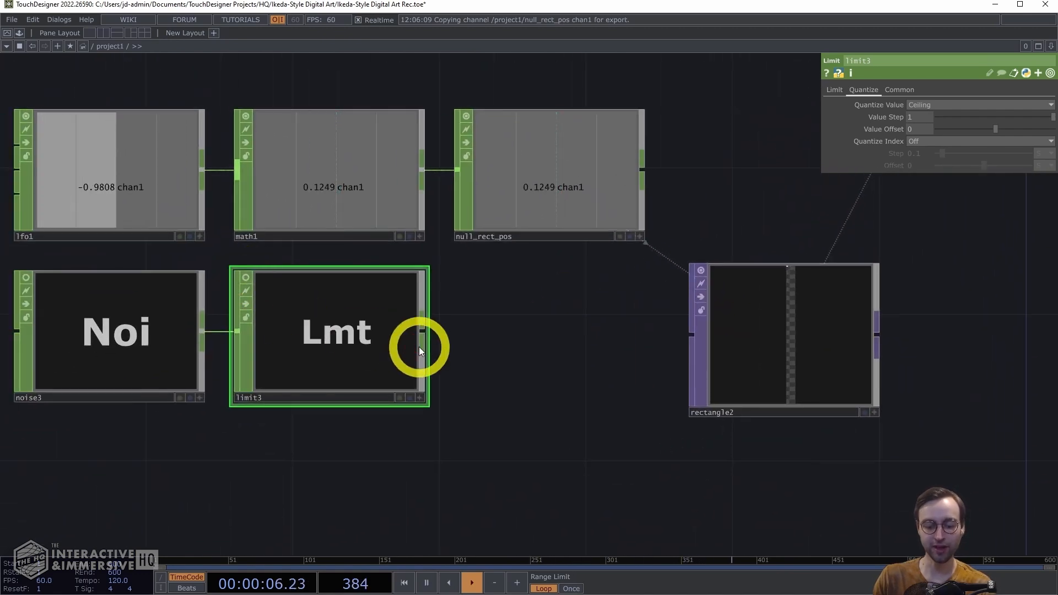
key("alt+n")
left_click(577, 330)
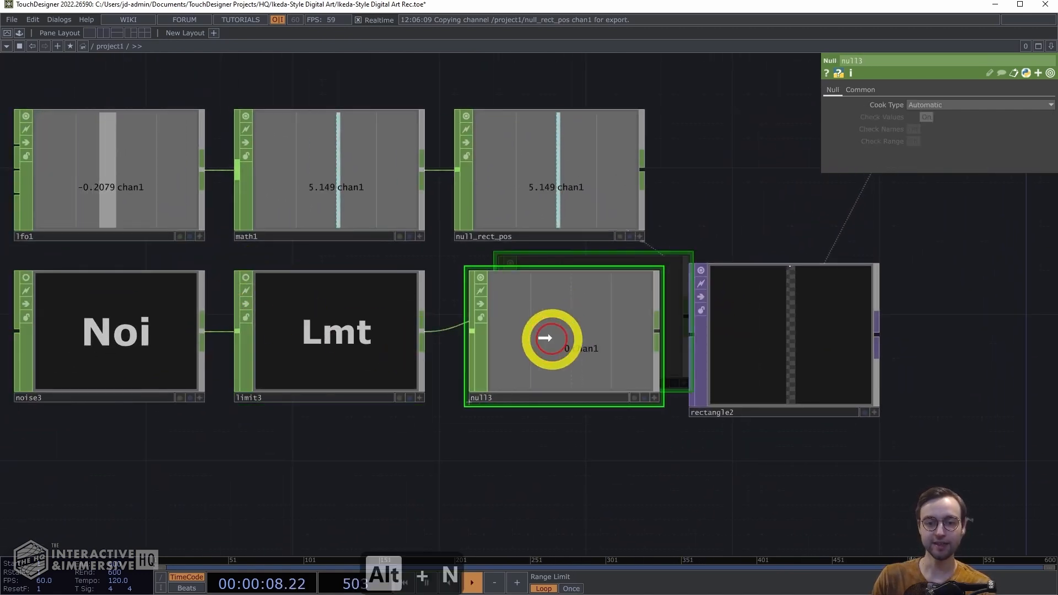
left_click(466, 277)
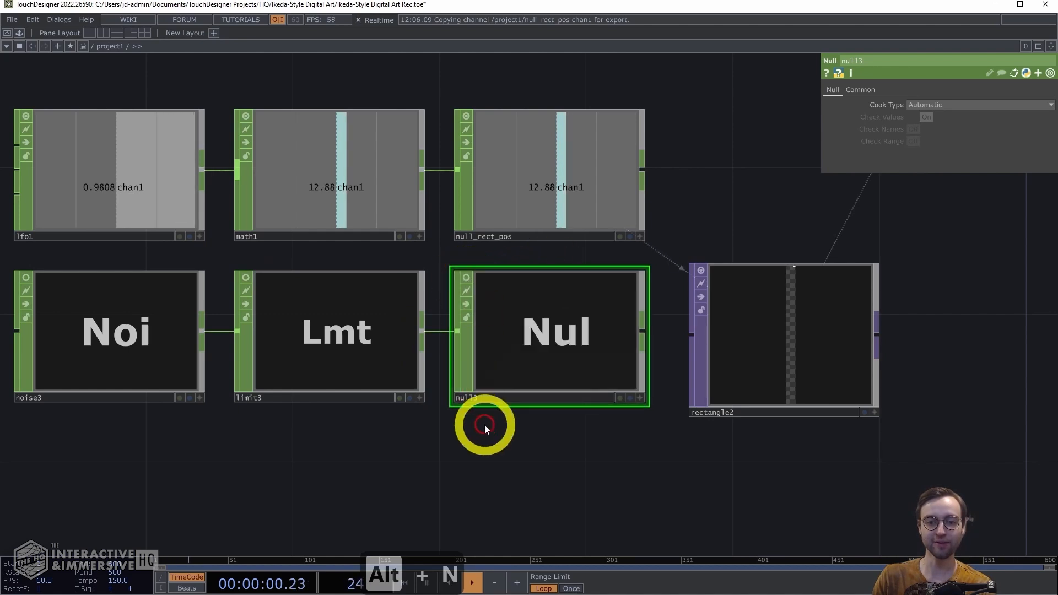
Step: Rename the Null CHOP after limit3 as null_rect_alpha
double_click(498, 396)
key("BackSpace")
key("BackSpace")
type("slp")
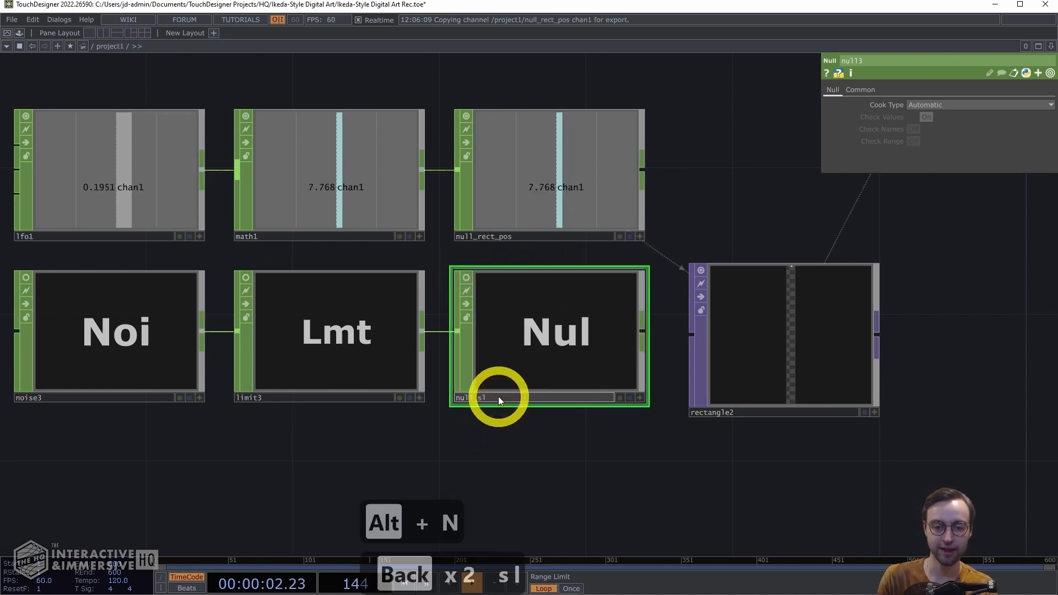
key("BackSpace")
key("BackSpace")
key("BackSpace")
type("l_rect_alpha")
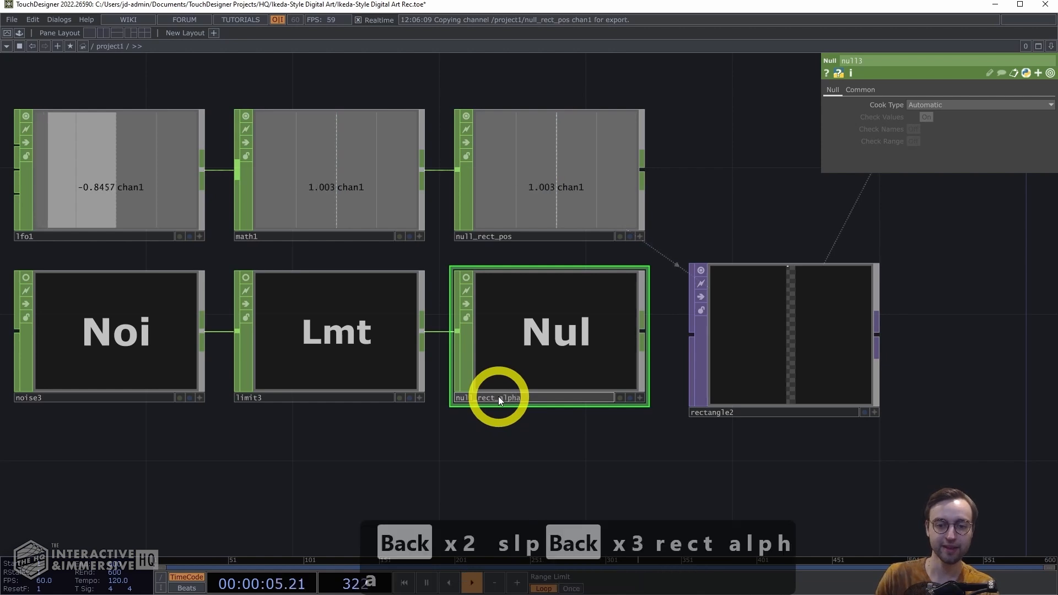
left_click(550, 434)
Step: Drive rectangle2's Fill Alpha with a CHOP reference to chan1 of null_rect_alpha, leaving that null's viewer off
left_click_drag(550, 434, 352, 384)
left_click(610, 262)
left_click(433, 343)
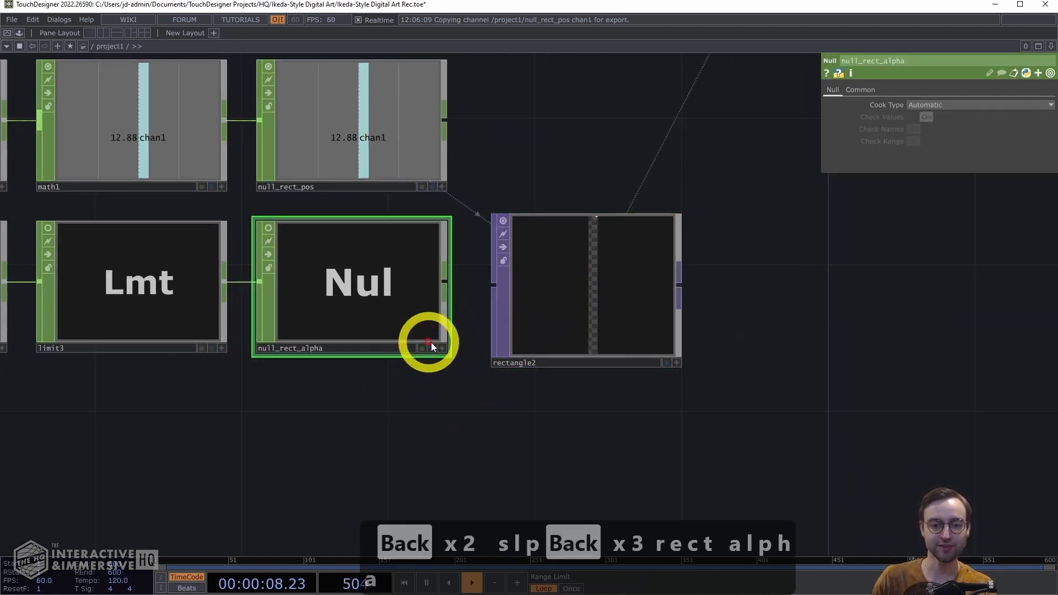
left_click(441, 349)
left_click(504, 335)
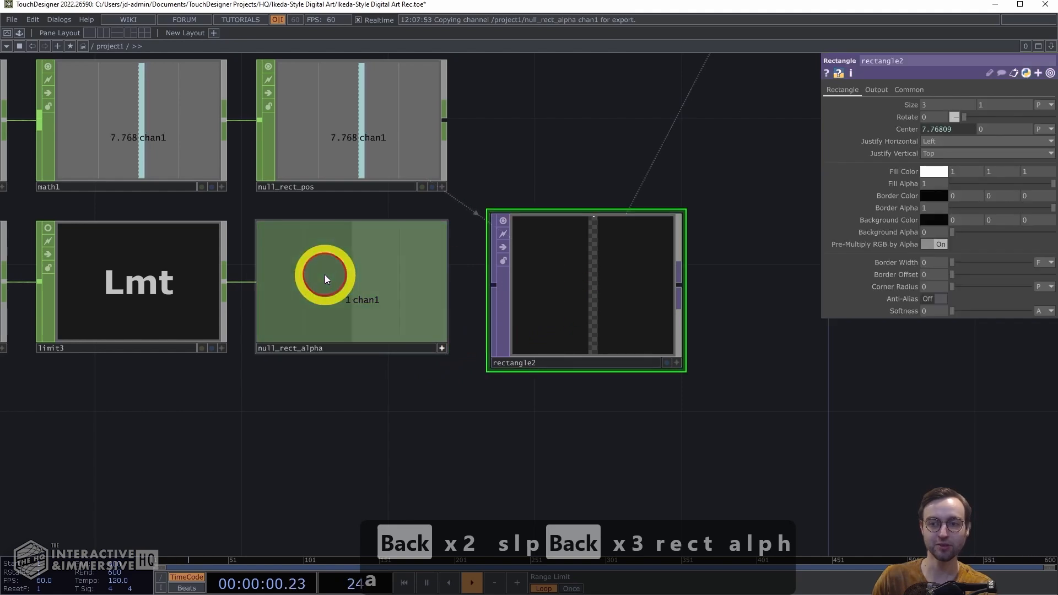
left_click_drag(325, 274, 943, 185)
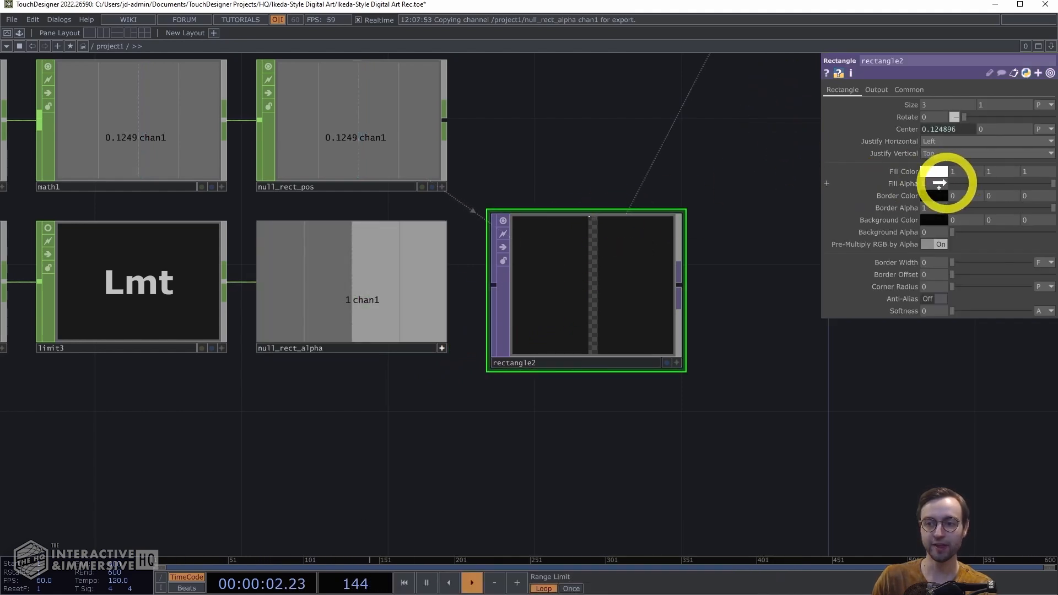
left_click(944, 179)
left_click(385, 260)
left_click(442, 349)
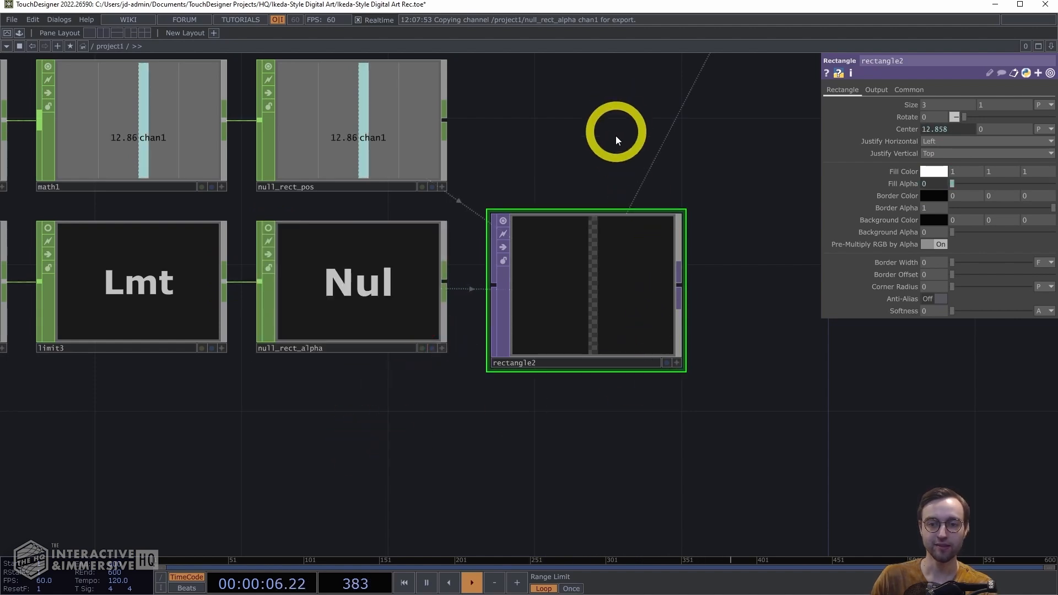
Step: Check how the noise-driven fill alpha affects the moving rectangle in rectangle2's preview
scroll(619, 127, "up", 5)
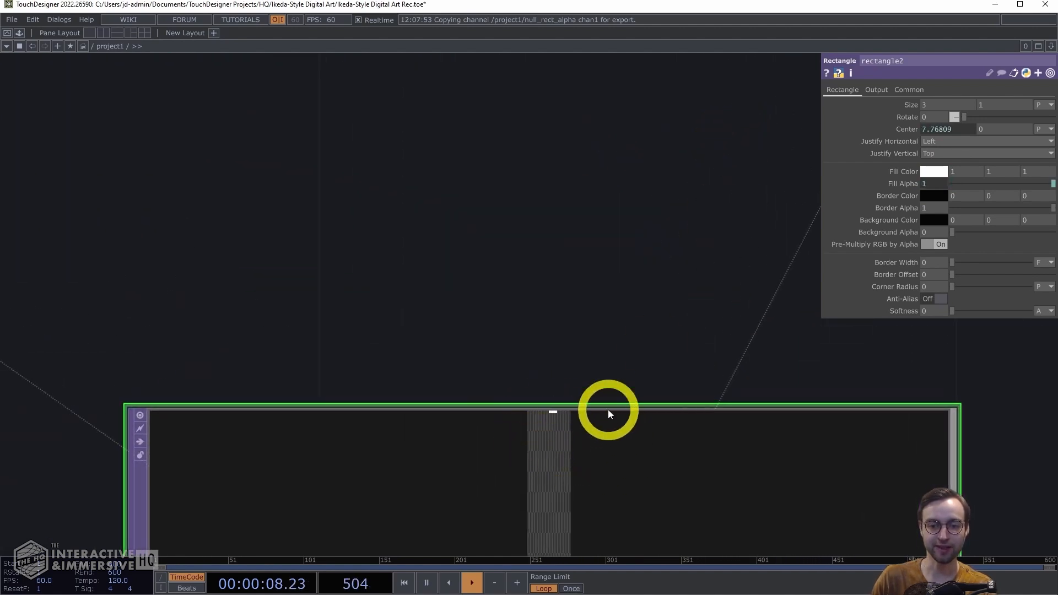
scroll(601, 347, "down", 2)
middle_click_drag(562, 415, 591, 279)
scroll(591, 279, "down", 5)
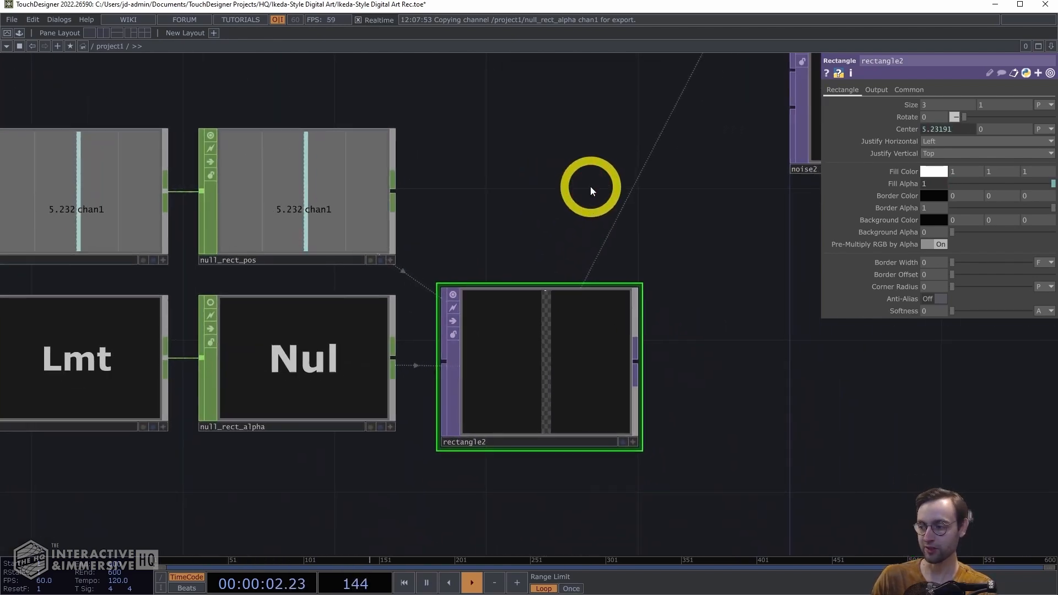
Step: Duplicate the seven-node rectangle chain, from lfo1 and noise3 through to rectangle2
scroll(591, 187, "down", 3)
left_click_drag(673, 413, 545, 362)
scroll(541, 363, "down", 2)
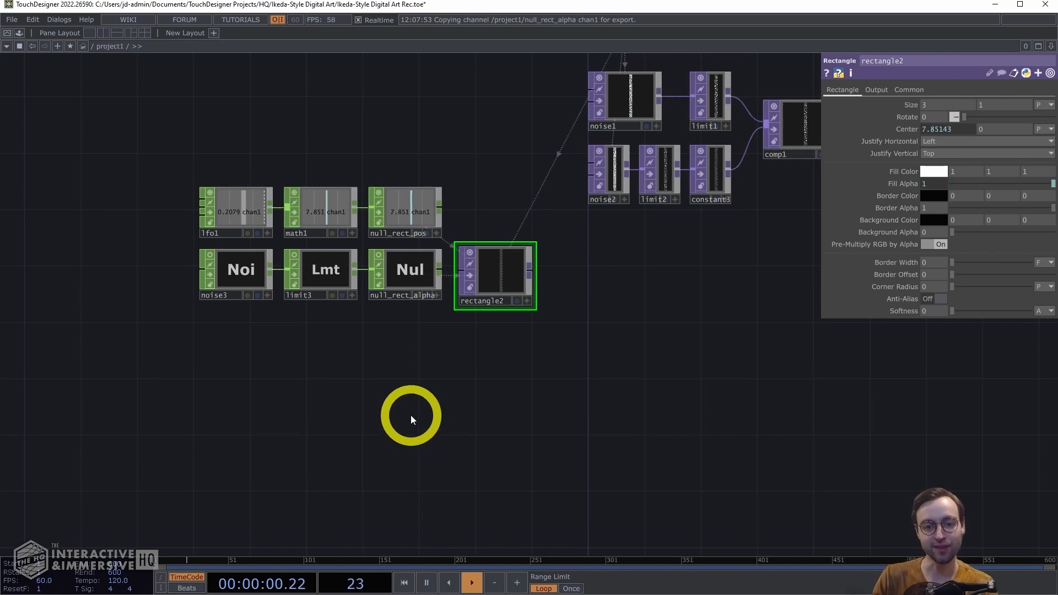
scroll(423, 373, "down", 4)
left_click_drag(418, 373, 416, 371)
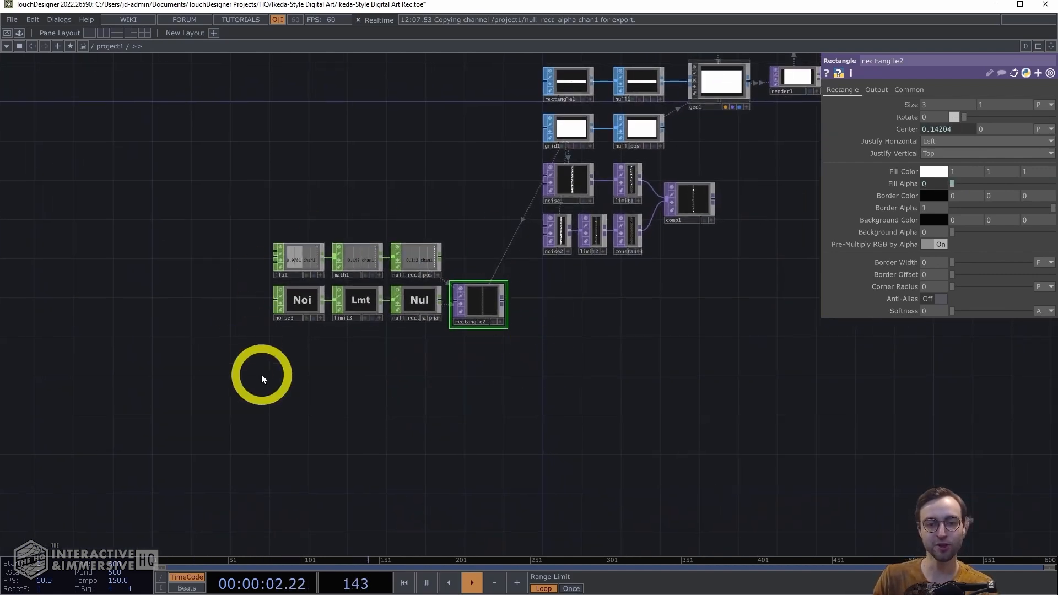
right_click_drag(553, 366, 250, 298)
right_click_drag(239, 187, 485, 346)
key("ctrl+c")
key("ctrl+v")
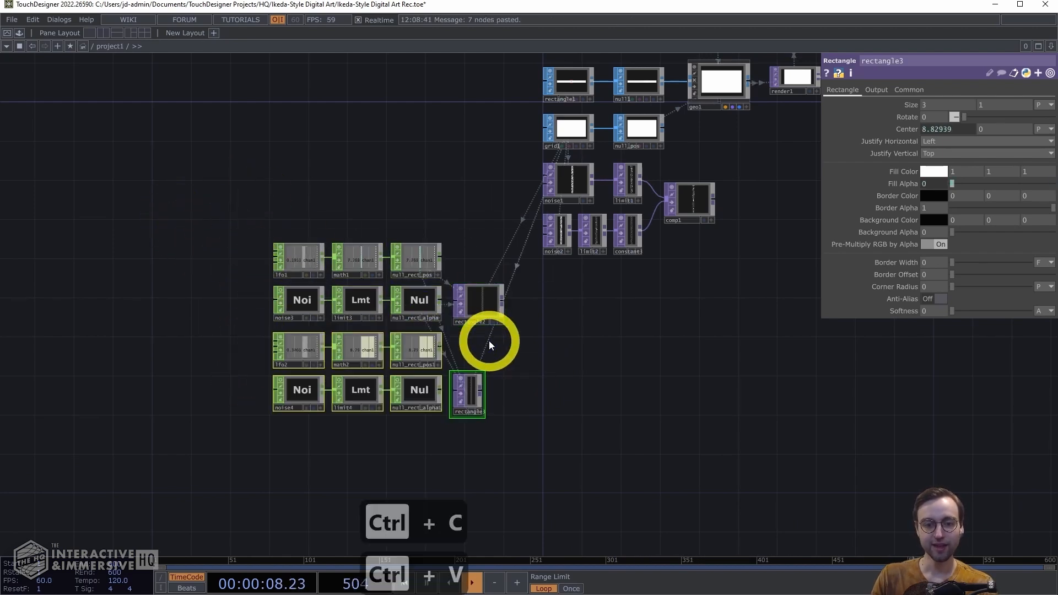
Step: Move the whole duplicated chain further down, leaving a gap below the original rectangle2 chain
left_click(468, 407)
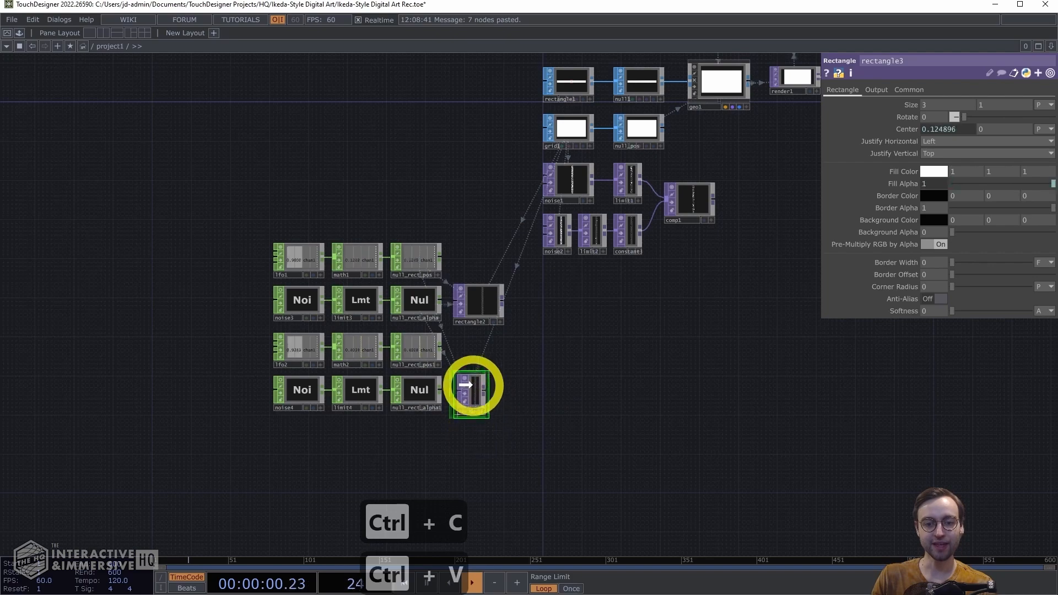
key("ctrl+z")
right_click_drag(540, 444, 267, 343)
left_click_drag(300, 348, 296, 432)
Step: Set lfo2's Frequency to 0.225 and its Phase to 0.145
scroll(505, 410, "up", 5)
left_click_drag(690, 287, 953, 68)
left_click(484, 478)
left_click(216, 256)
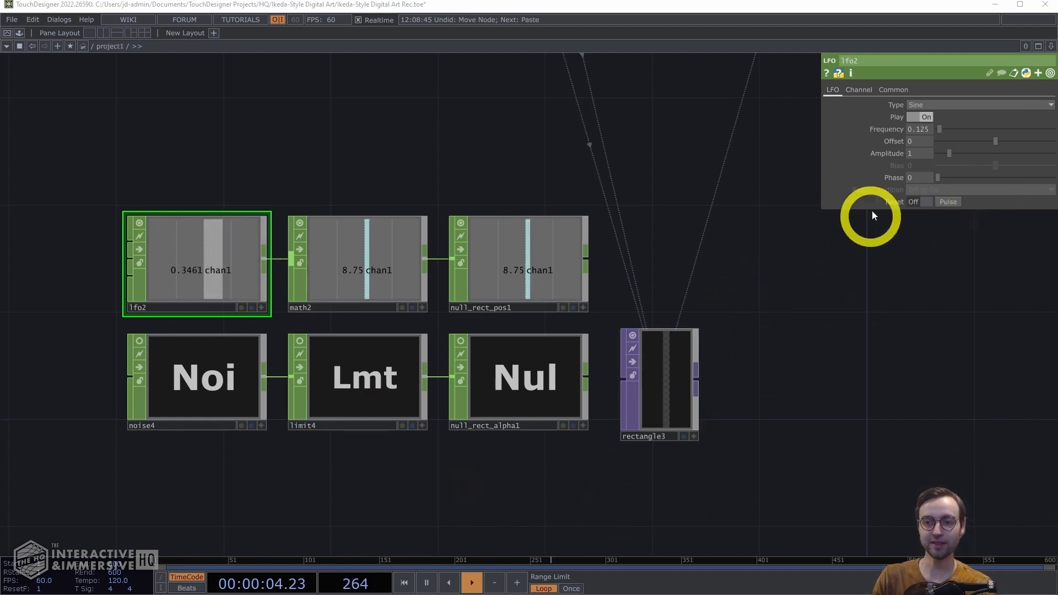
left_click(916, 126)
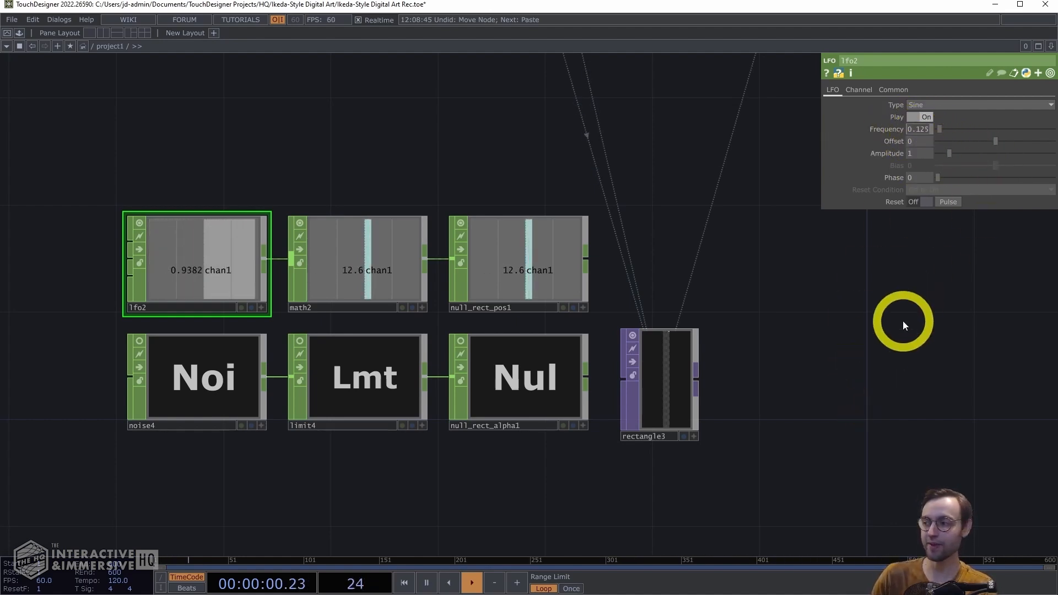
type("0.225")
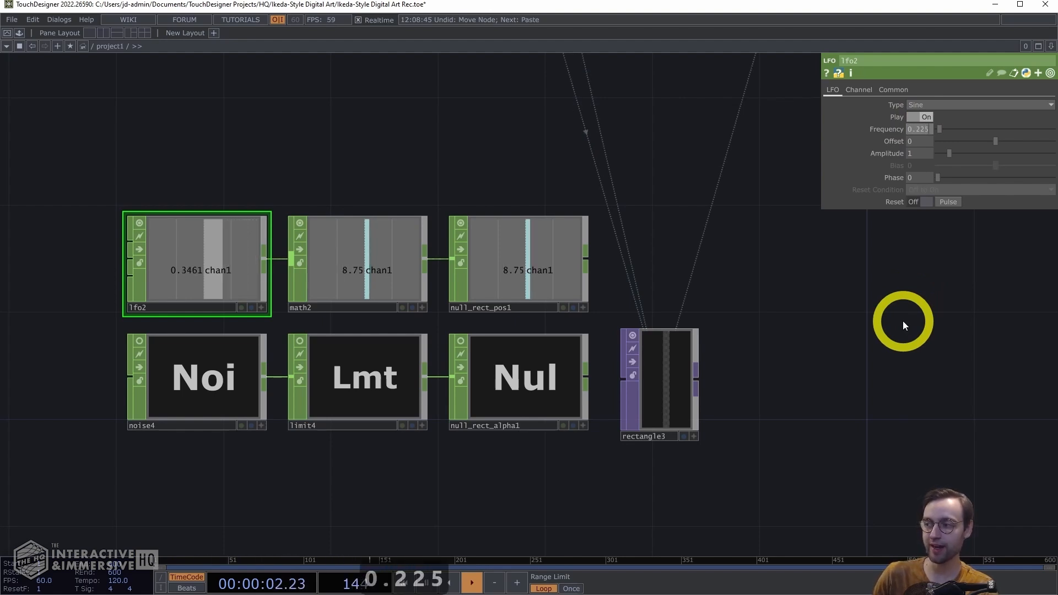
key("Return")
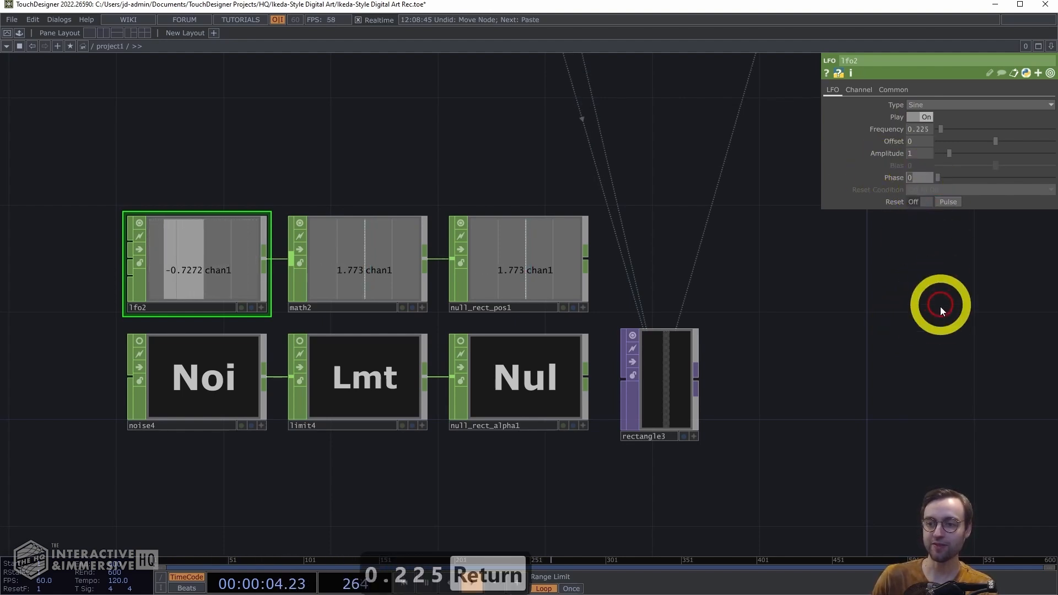
type("0.145")
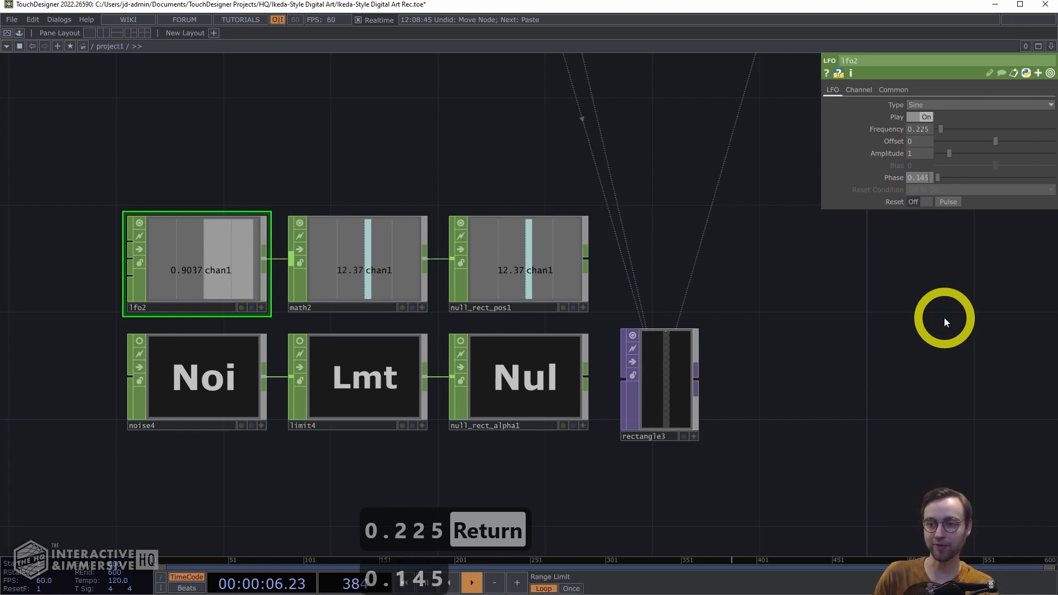
key("Return")
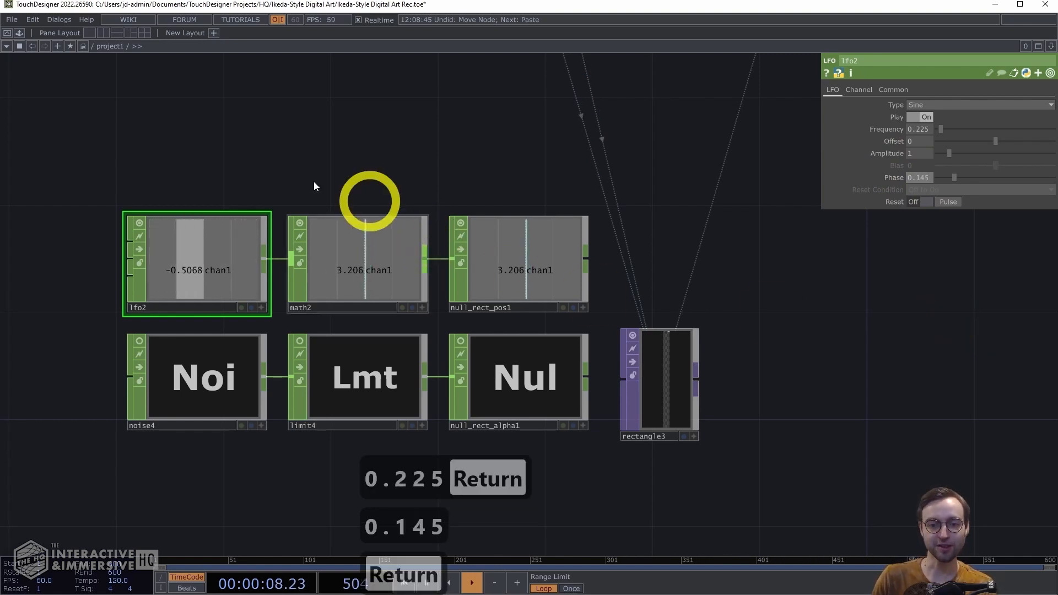
Step: Set noise4's Seed to 10 and its Period to 0.1
left_click(217, 378)
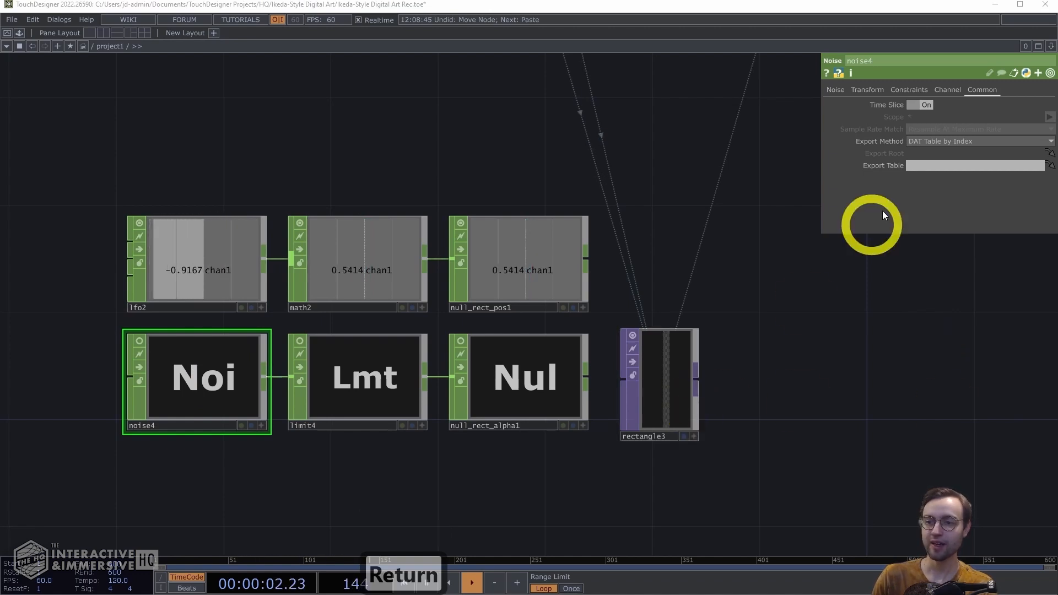
left_click(834, 89)
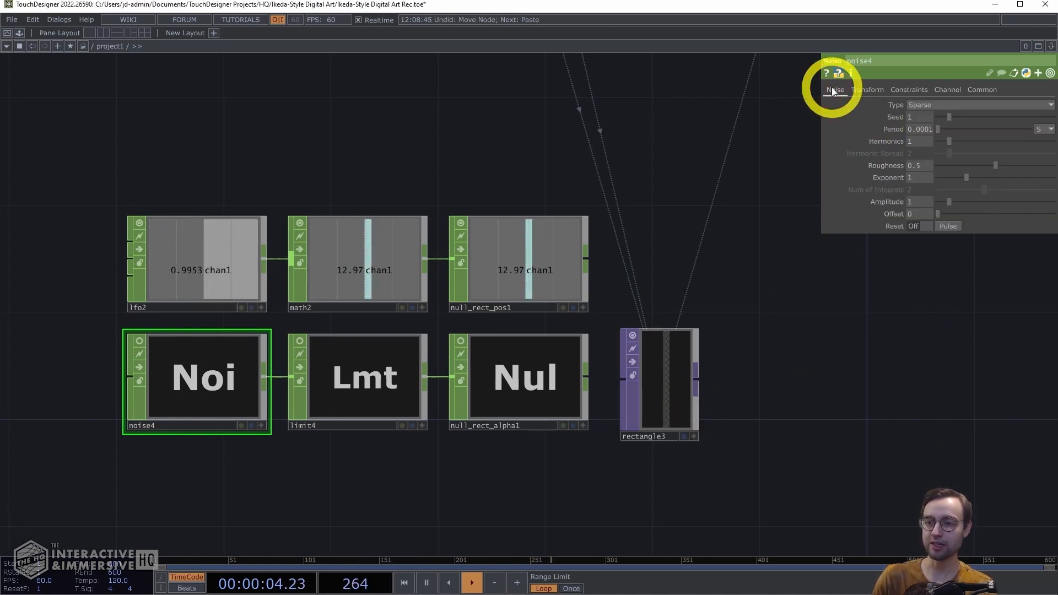
left_click(919, 117)
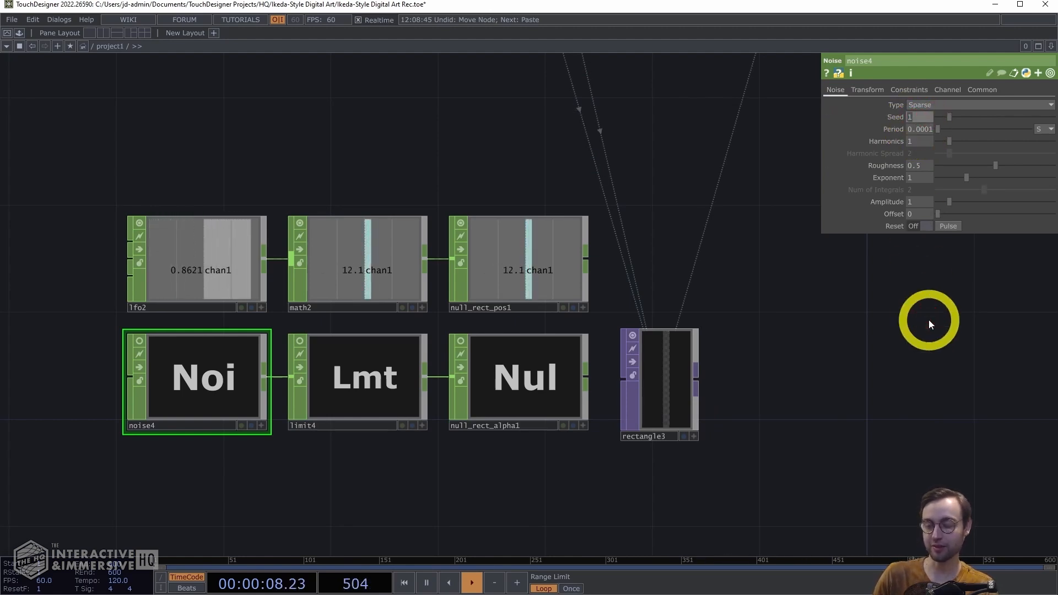
type("10")
key("Return")
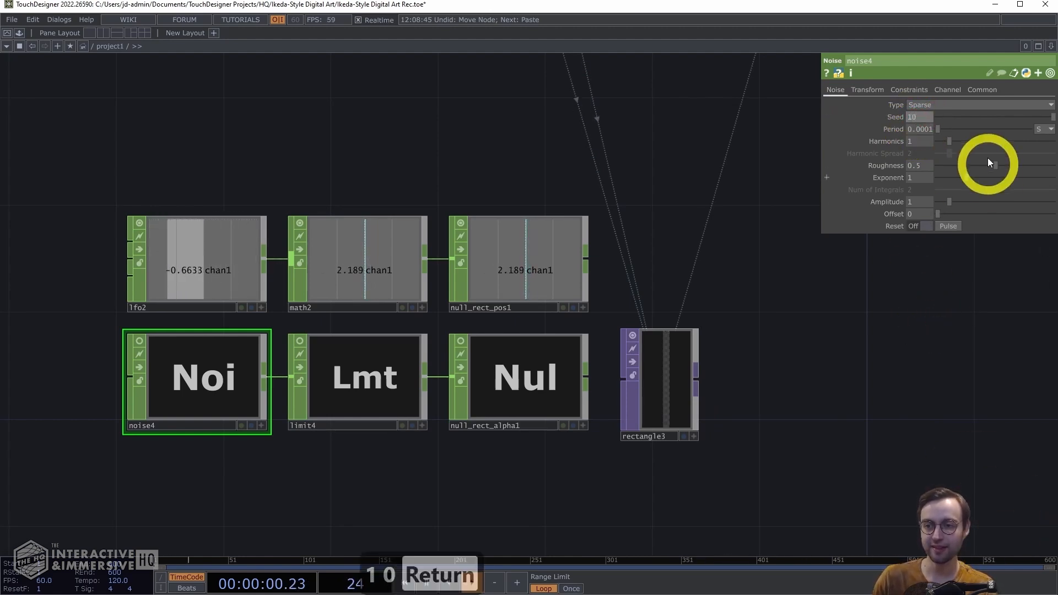
left_click(925, 131)
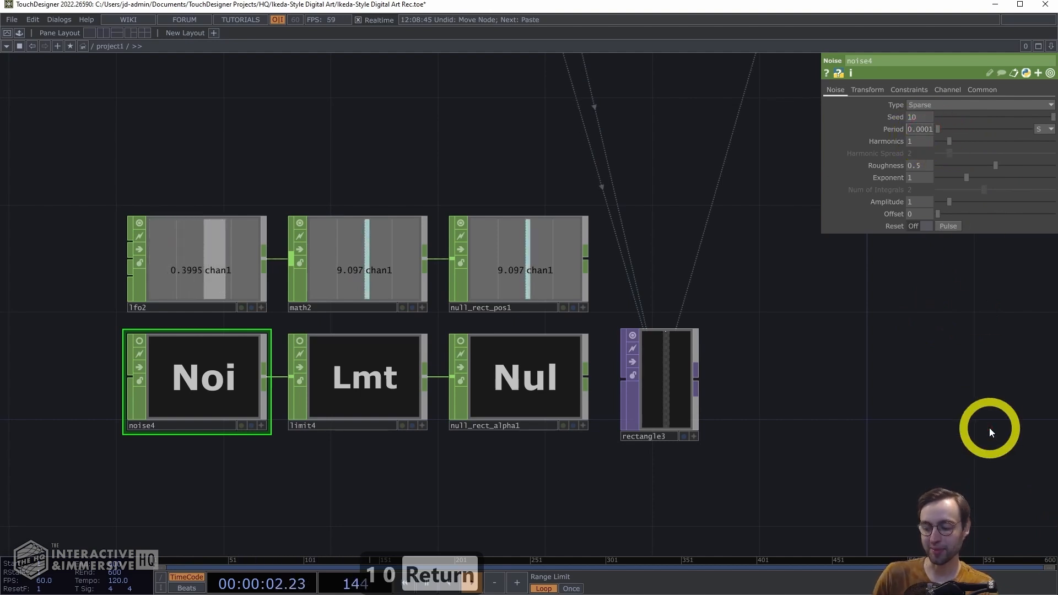
type("0.1")
key("Return")
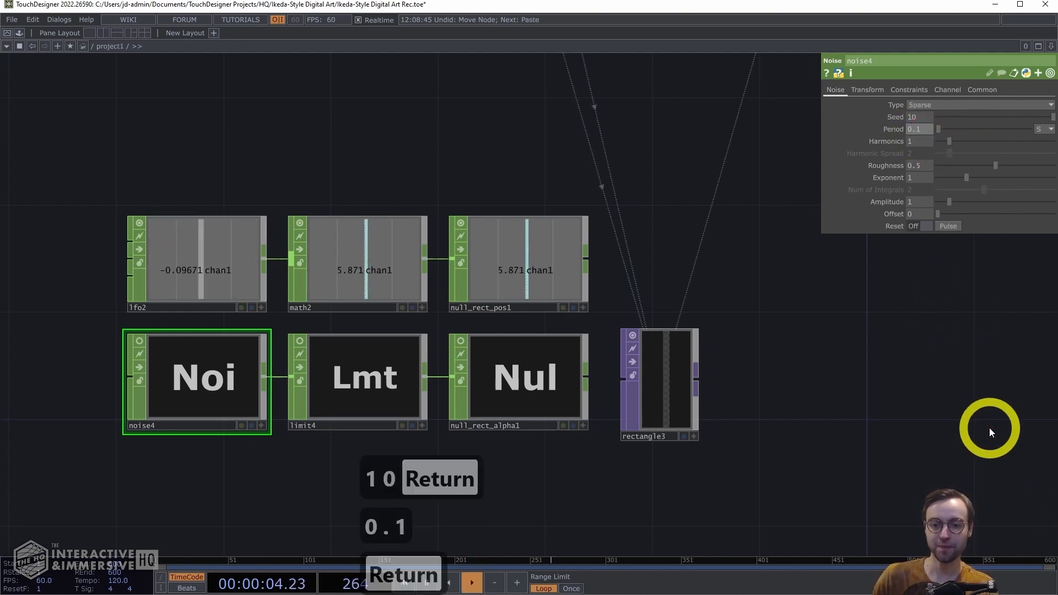
Step: Change rectangle3's Fill Color to black (0, 0, 0)
scroll(815, 373, "up", 2)
left_click_drag(770, 338, 754, 301)
scroll(755, 300, "up", 2)
left_click(533, 287)
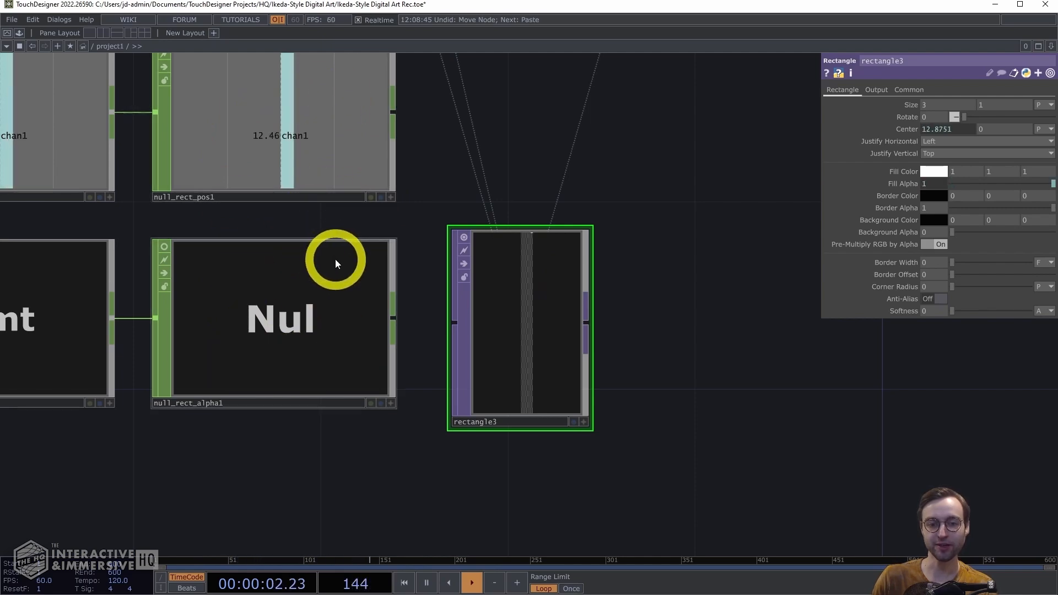
scroll(512, 166, "down", 3)
left_click_drag(505, 142, 516, 472)
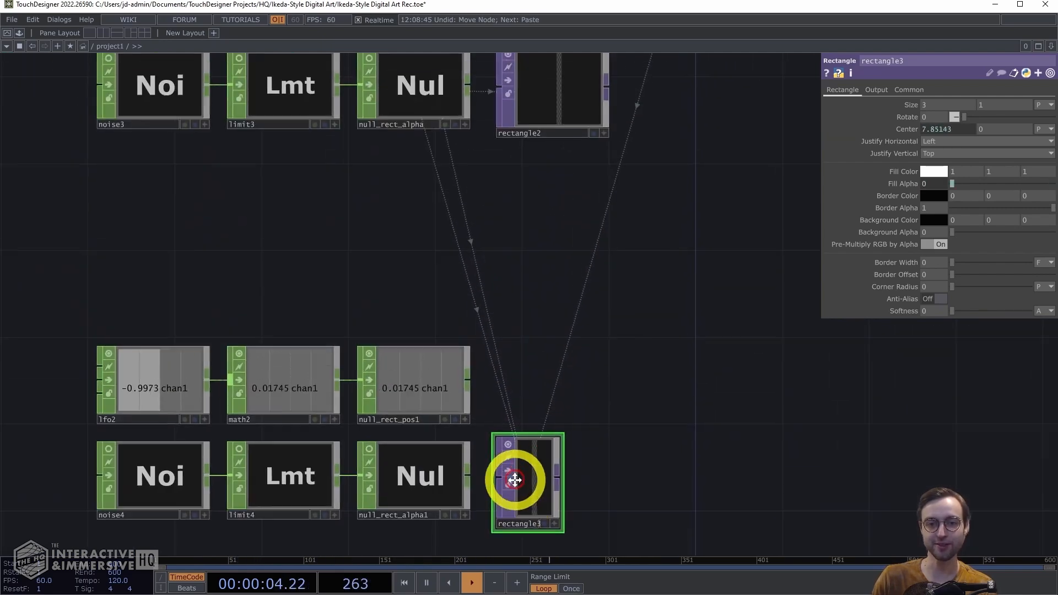
left_click_drag(530, 318, 496, 104)
left_click_drag(640, 343, 615, 284)
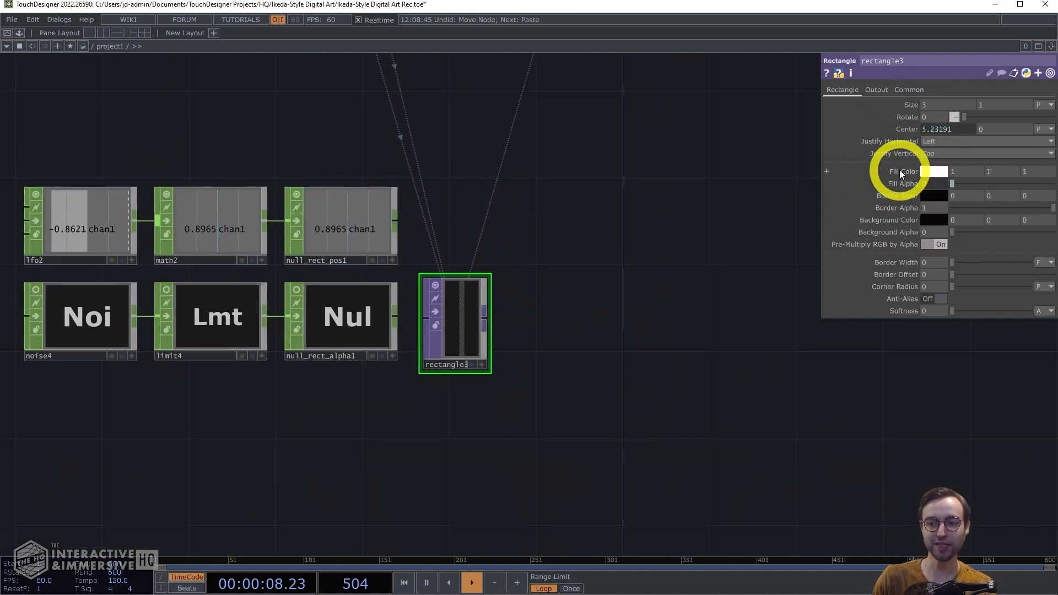
scroll(582, 361, "up", 5)
left_click_drag(649, 356, 729, 389)
mouse_move(902, 171)
middle_mouse_down()
mouse_move(904, 161)
mouse_move(889, 160)
middle_mouse_up()
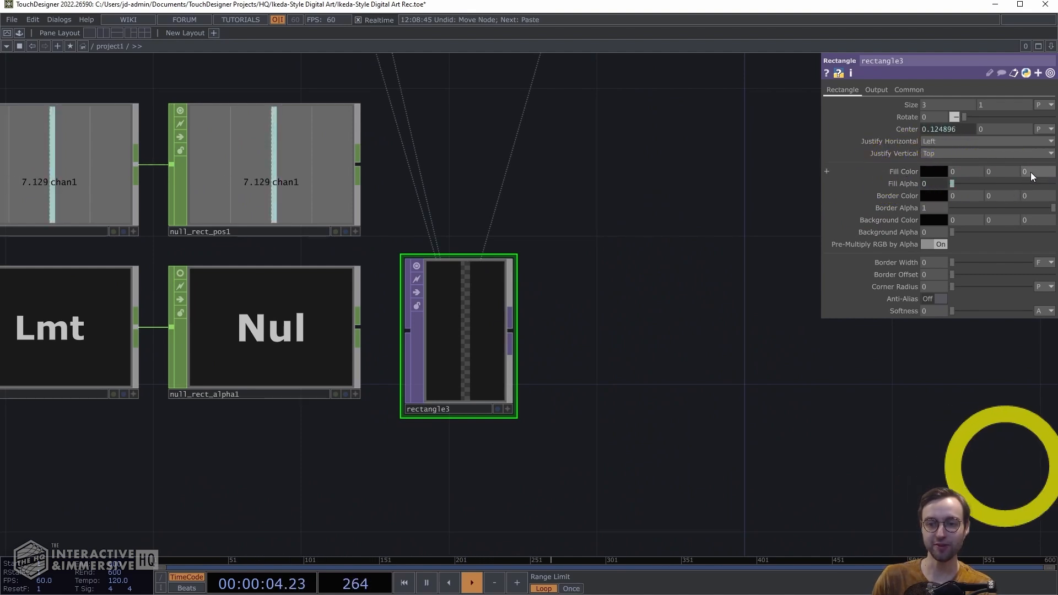
Step: Drive rectangle3's Center X with a CHOP reference to chan1 of null_rect_pos1
left_click_drag(416, 229, 491, 205)
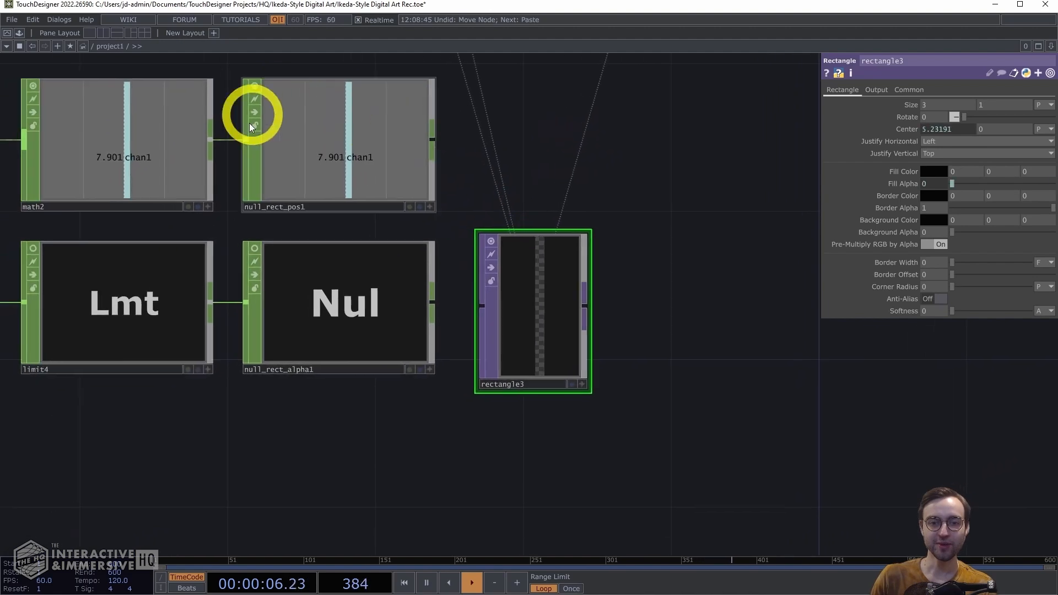
left_click(429, 206)
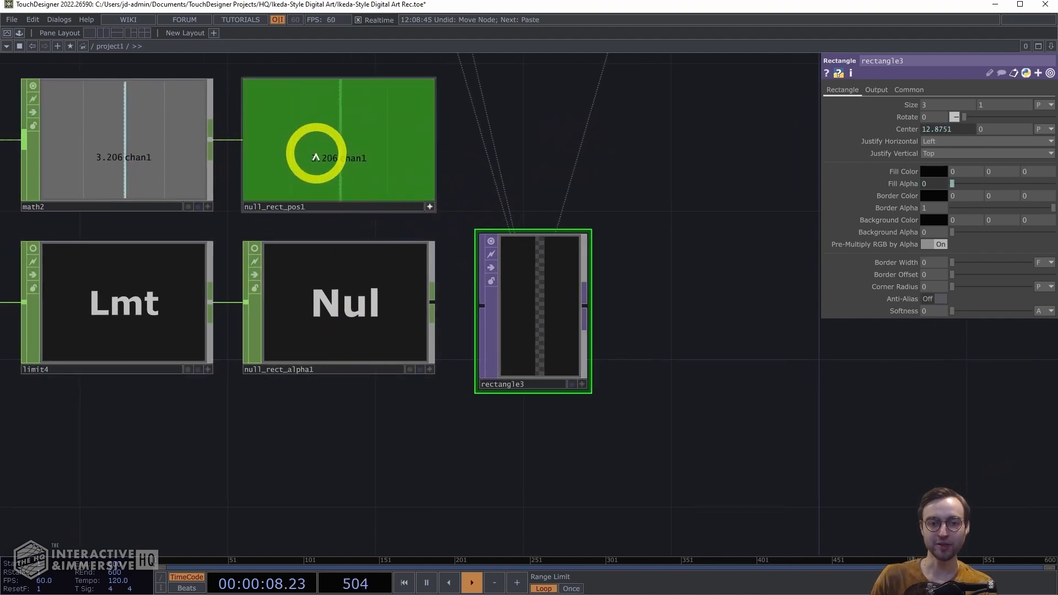
left_click_drag(295, 153, 947, 128)
left_click(947, 127)
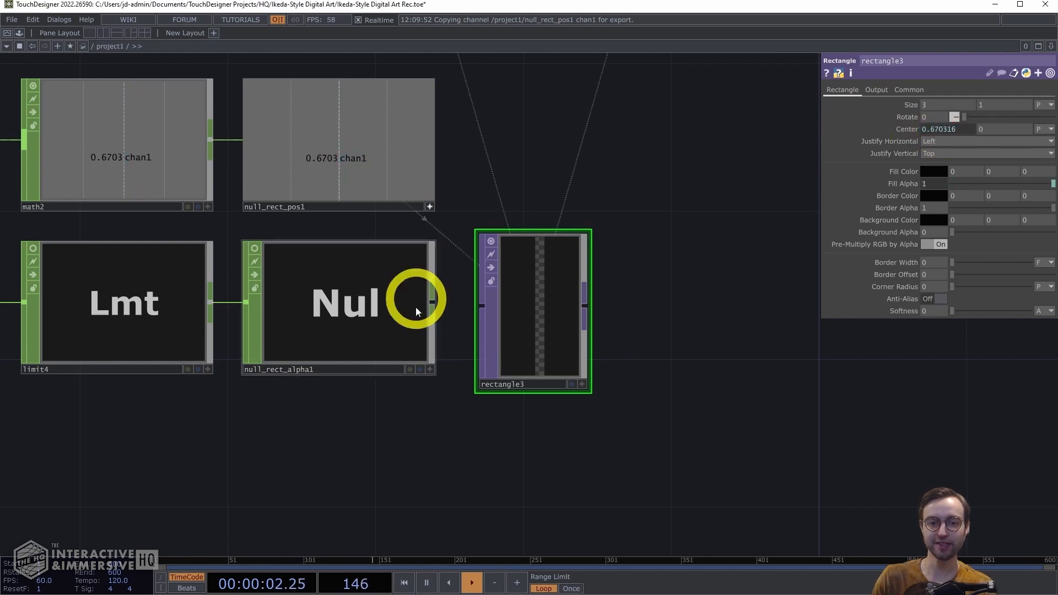
Step: Drive rectangle3's Fill Alpha with a CHOP reference to chan1 of null_rect_alpha1, leaving that null's viewer inactive
left_click(433, 368)
left_click_drag(333, 290, 934, 183)
left_click(935, 177)
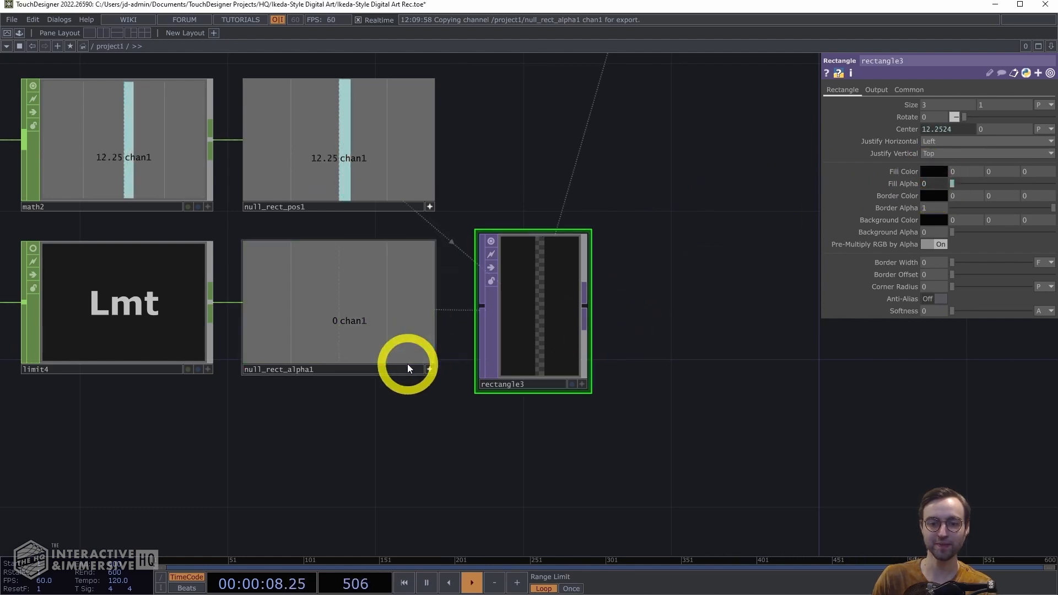
left_click(430, 369)
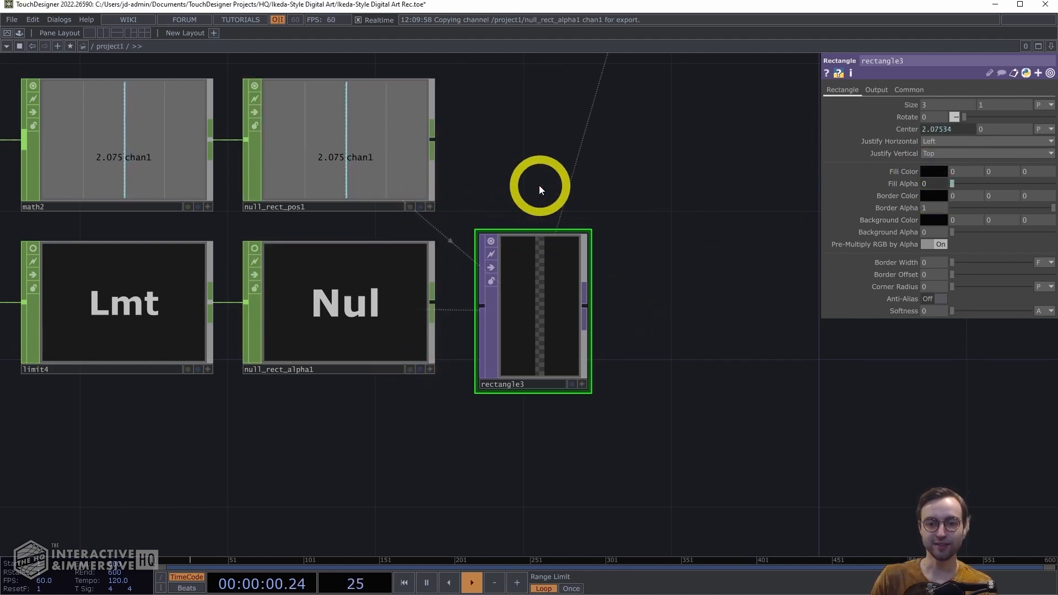
Step: Add a Noise TOP in the gap between the rectangle2 and rectangle3 chains
scroll(543, 184, "down", 6)
left_click_drag(472, 237, 360, 442)
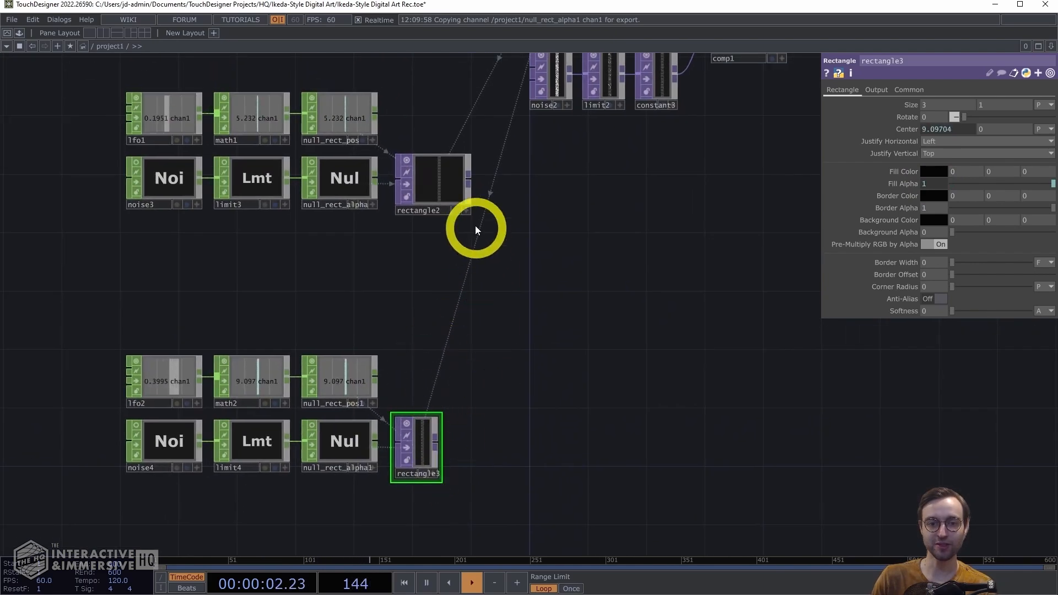
left_click(474, 194)
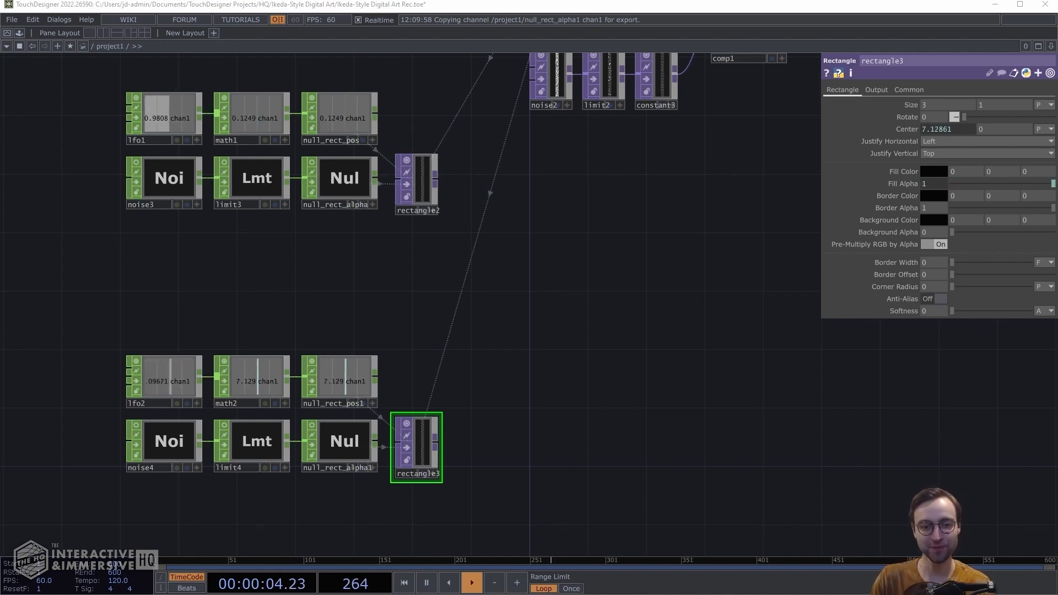
key("Tab")
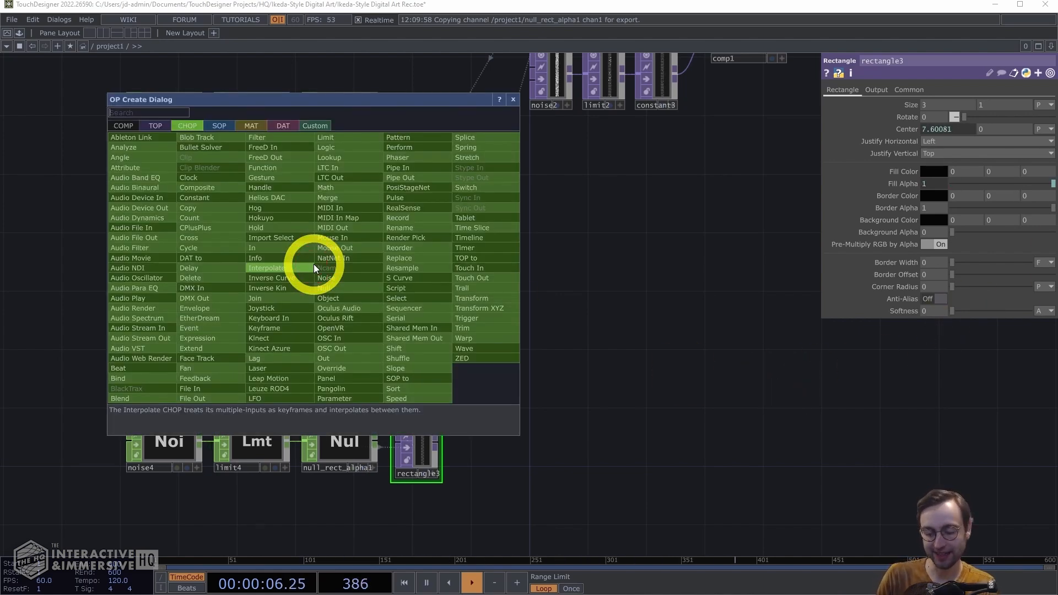
key("Tab")
key("shift+Tab")
key("shift+Tab")
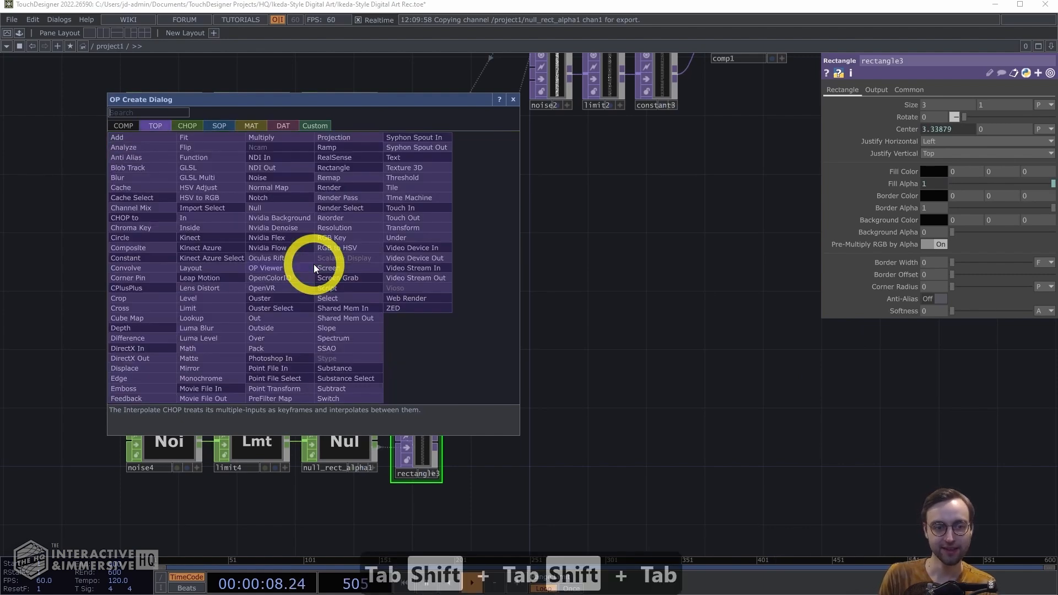
type("mpods")
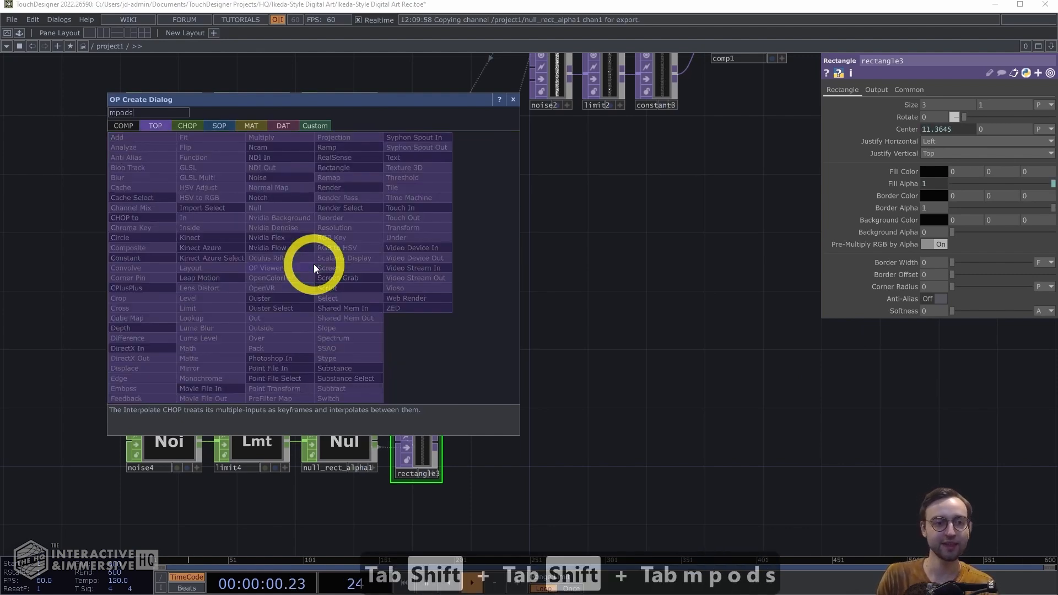
key("BackSpace")
key("BackSpace")
key("BackSpace")
key("BackSpace")
key("BackSpace")
type("noise")
left_click(260, 178)
left_click_drag(357, 269, 336, 293)
left_click(932, 262)
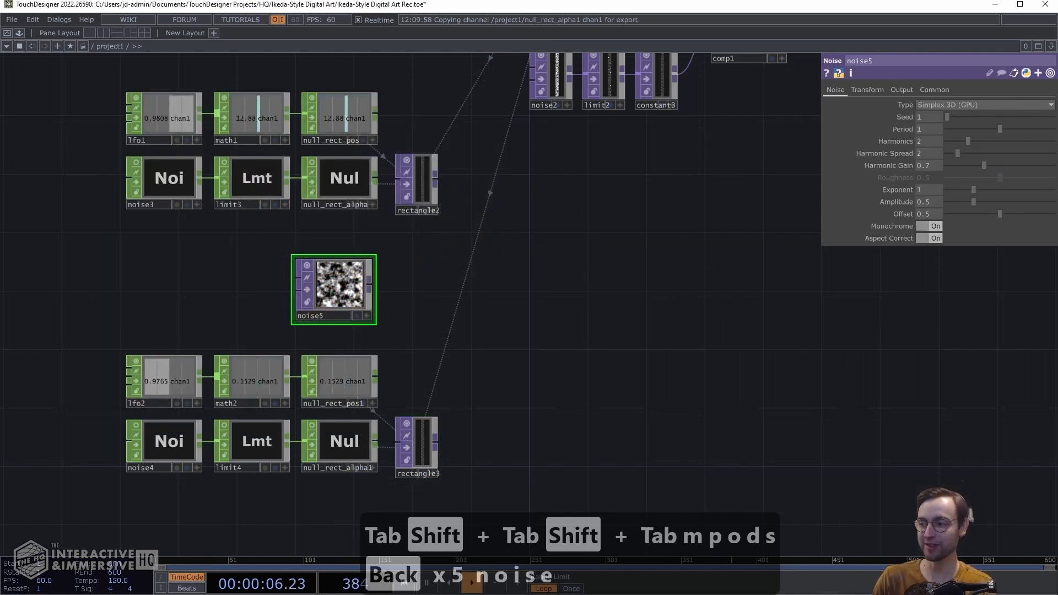
left_click_drag(634, 215, 640, 216)
Step: Copy rectangle2's Resolution parameter and paste it as expressions onto noise5's Resolution
left_click(433, 180)
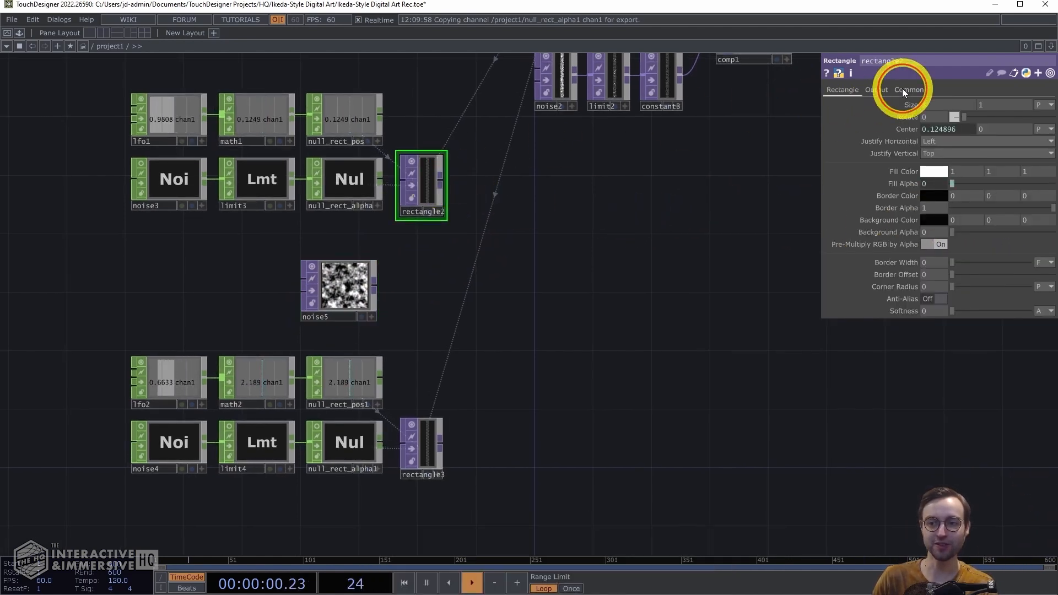
left_click(905, 90)
right_click(898, 120)
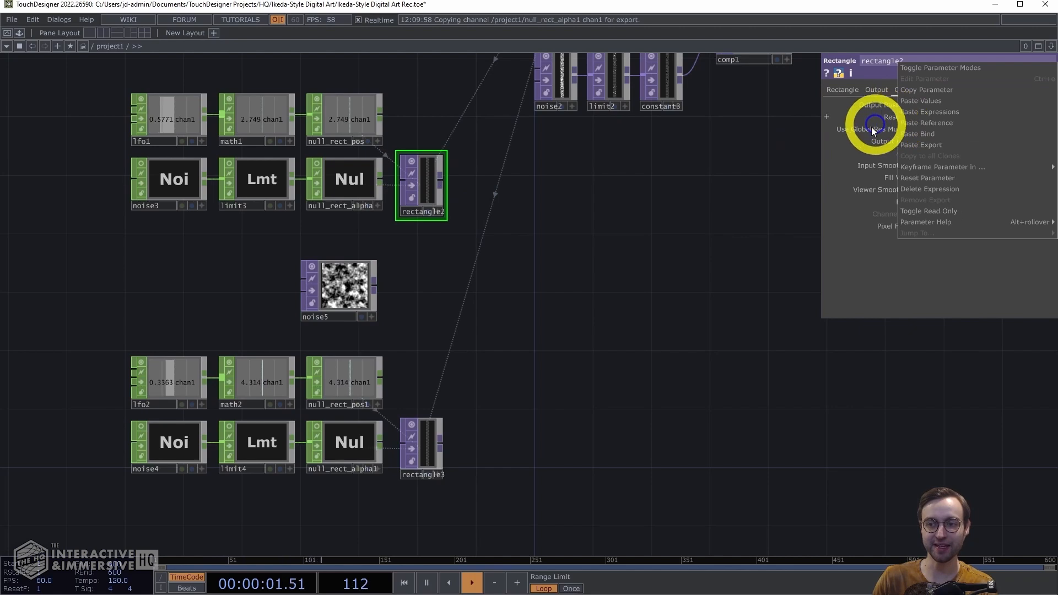
left_click(927, 91)
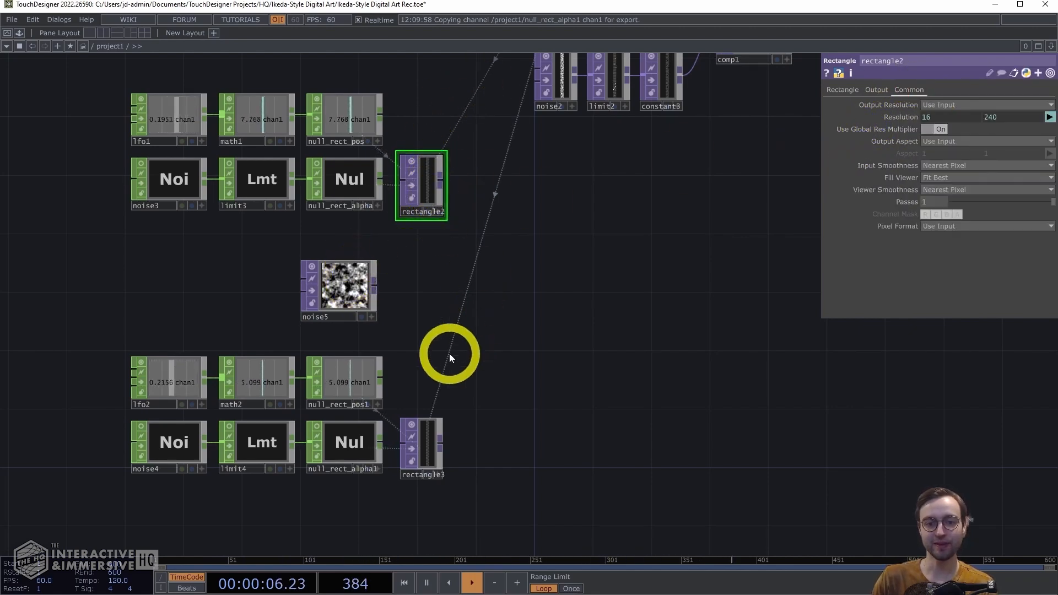
right_click(902, 116)
left_click(886, 118)
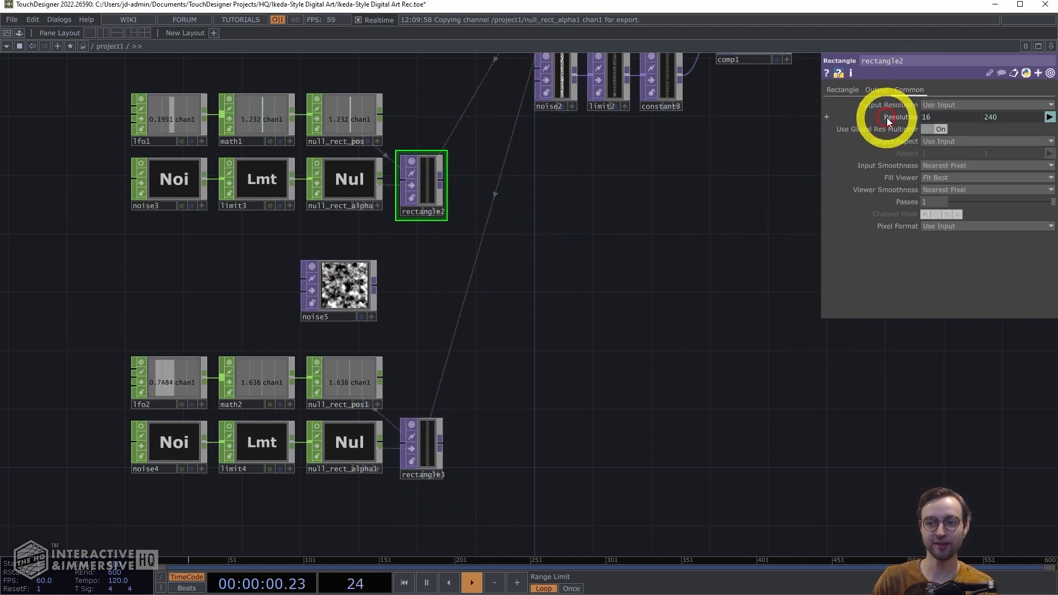
left_click(348, 280)
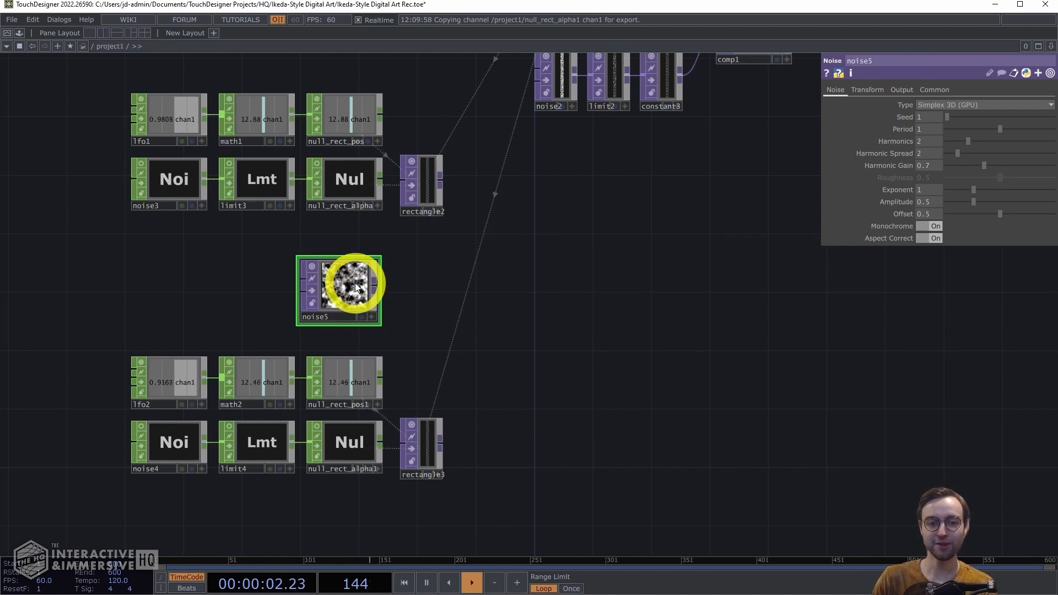
left_click(929, 89)
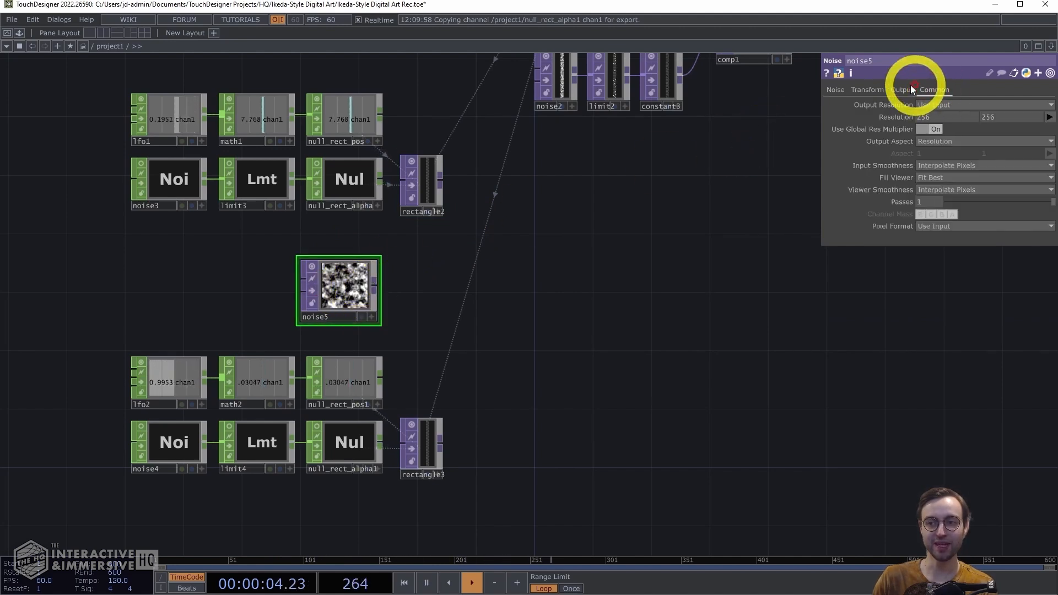
right_click(889, 118)
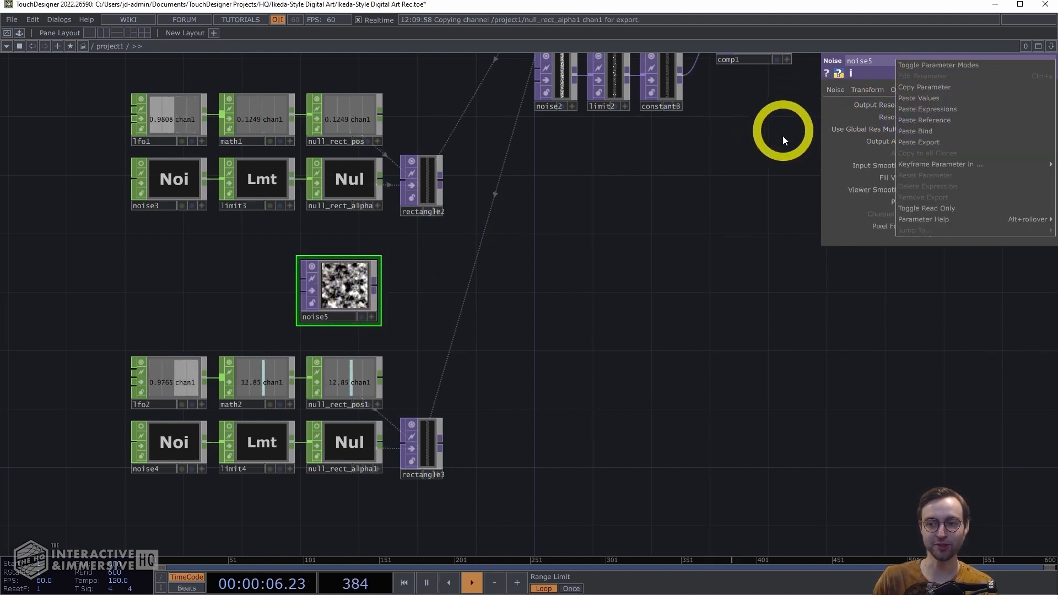
left_click(907, 112)
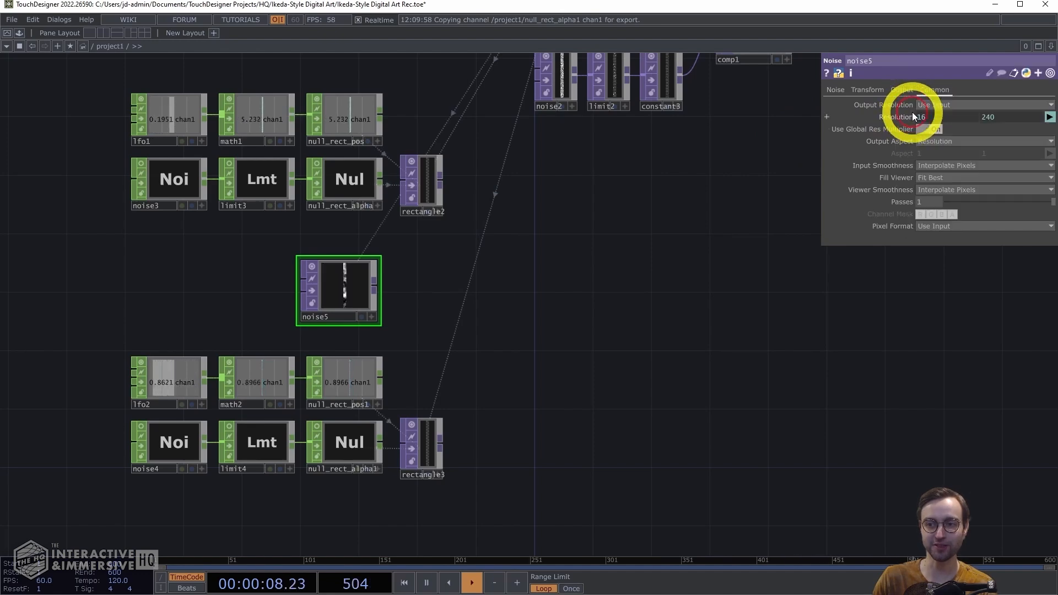
Step: Set both the Input Smoothness and Viewer Smoothness of noise5 to Nearest Pixel
left_click_drag(590, 260, 628, 259)
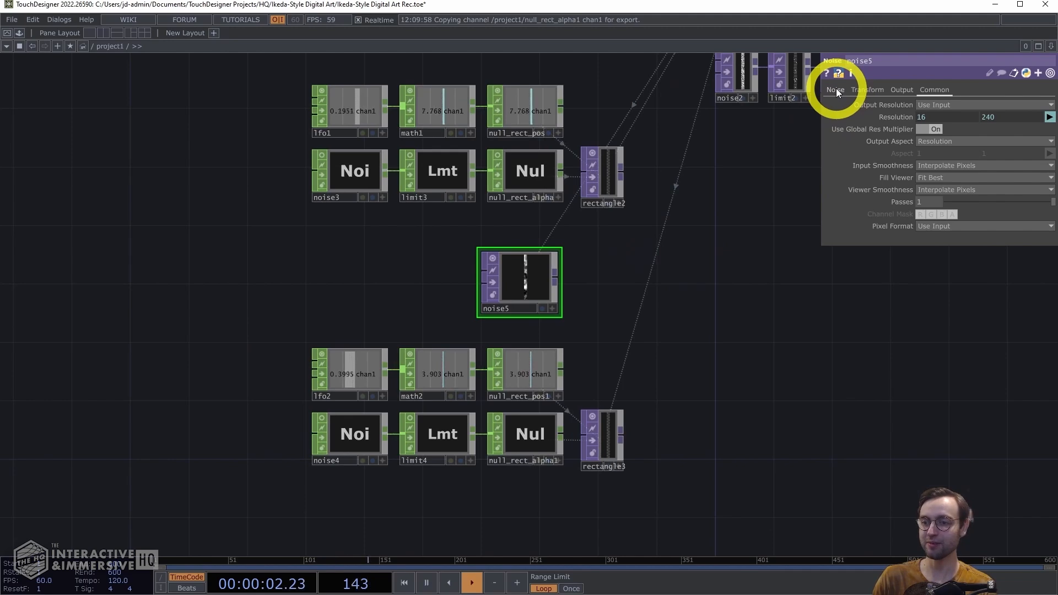
scroll(631, 258, "up", 3)
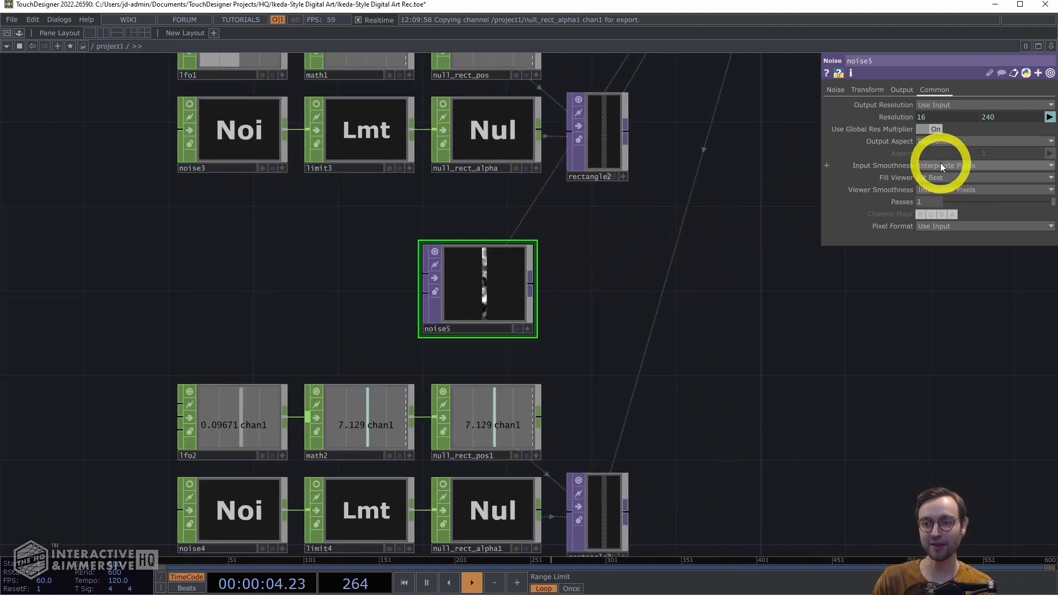
left_click(941, 165)
left_click(937, 176)
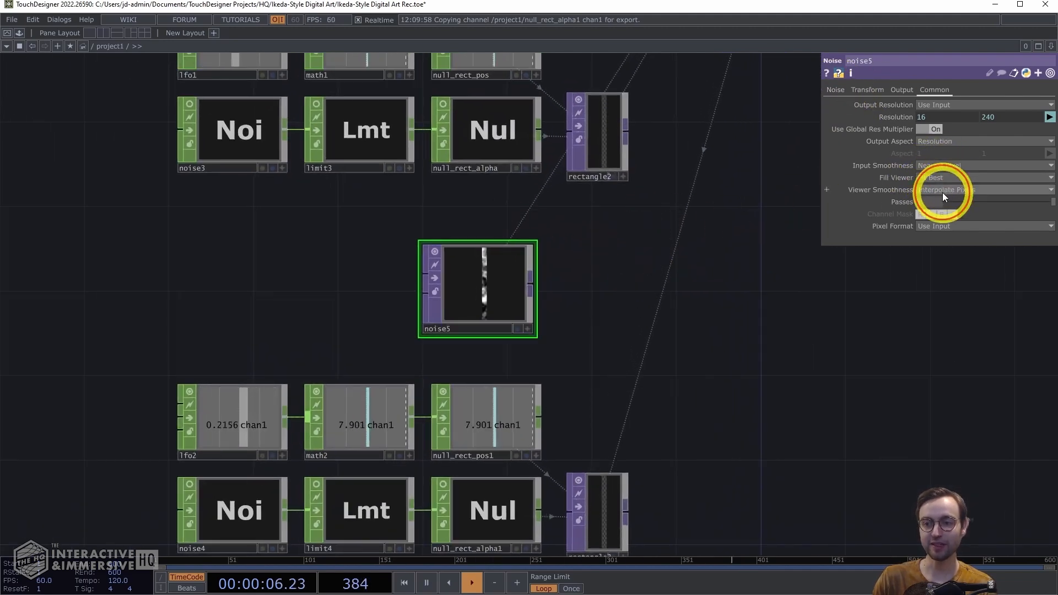
left_click(944, 190)
left_click(944, 202)
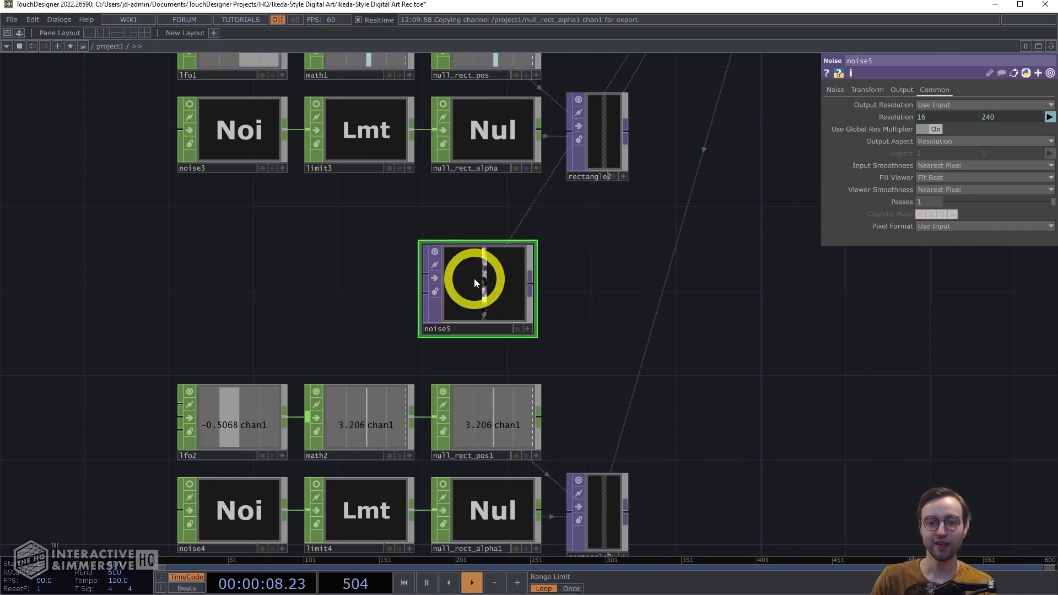
Step: Set noise5's Period to 0.01 for a very fine grain
left_click(833, 91)
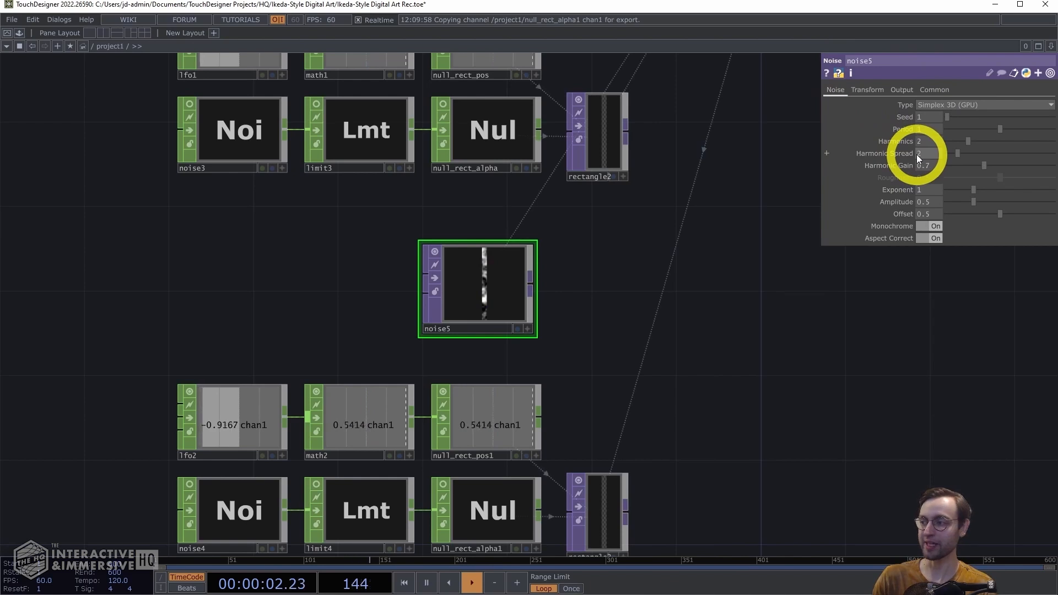
left_click(931, 130)
type("0.01")
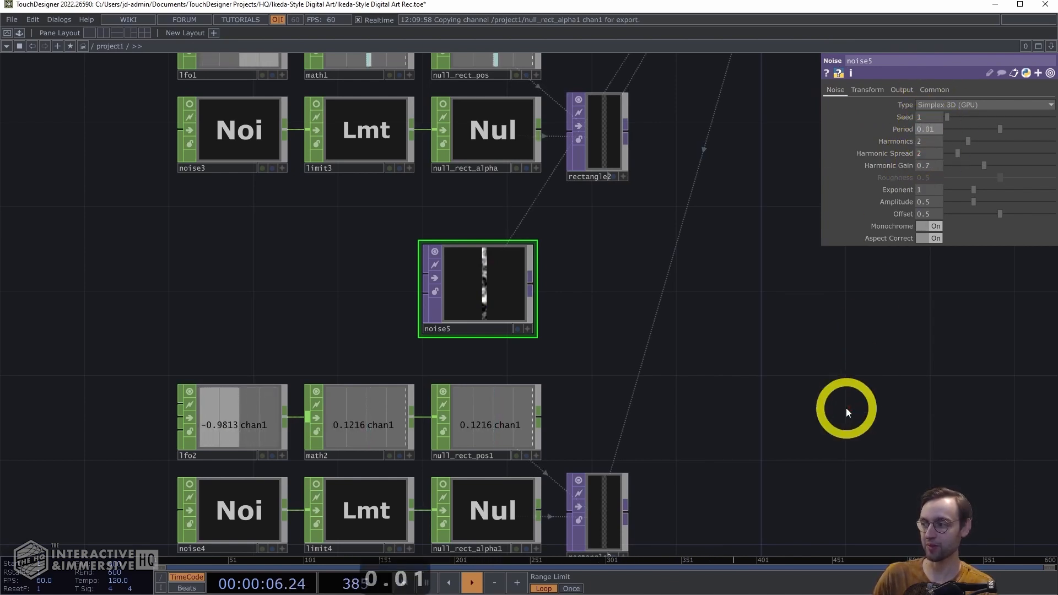
key("Return")
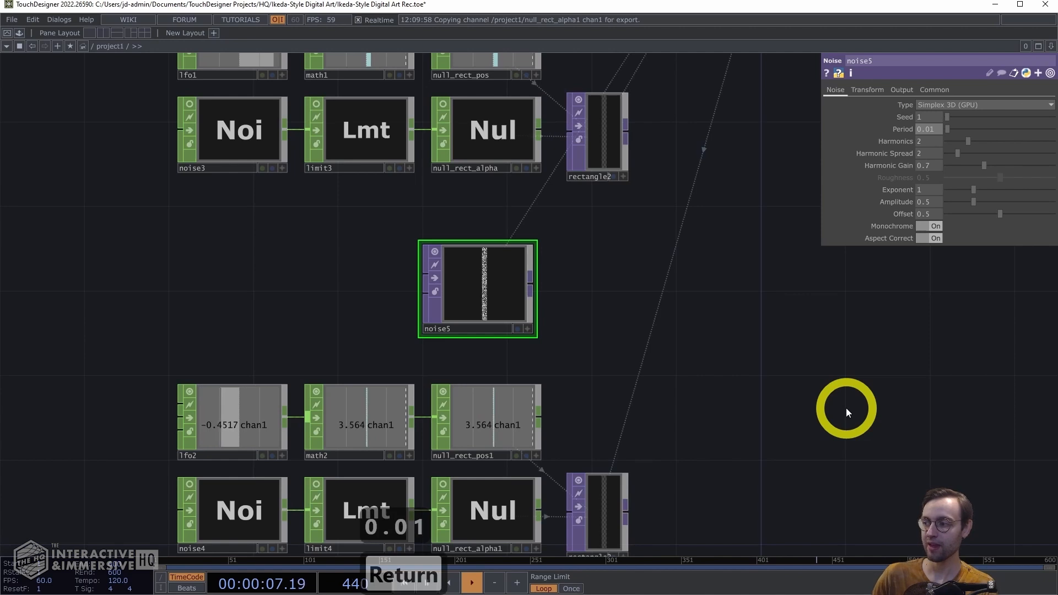
Step: Animate noise5 by entering the expression absTime.seconds for its Translate Z (tz)
left_click(861, 91)
left_click(902, 128)
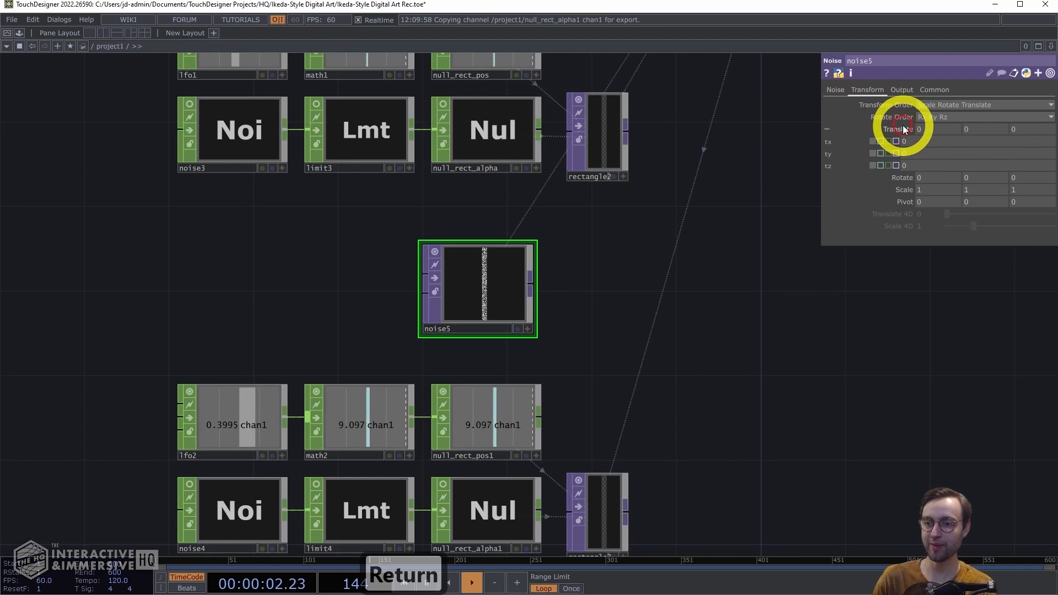
middle_click_drag(622, 267, 704, 254)
left_click_drag(703, 251, 738, 252)
left_click(917, 165)
type("absTime")
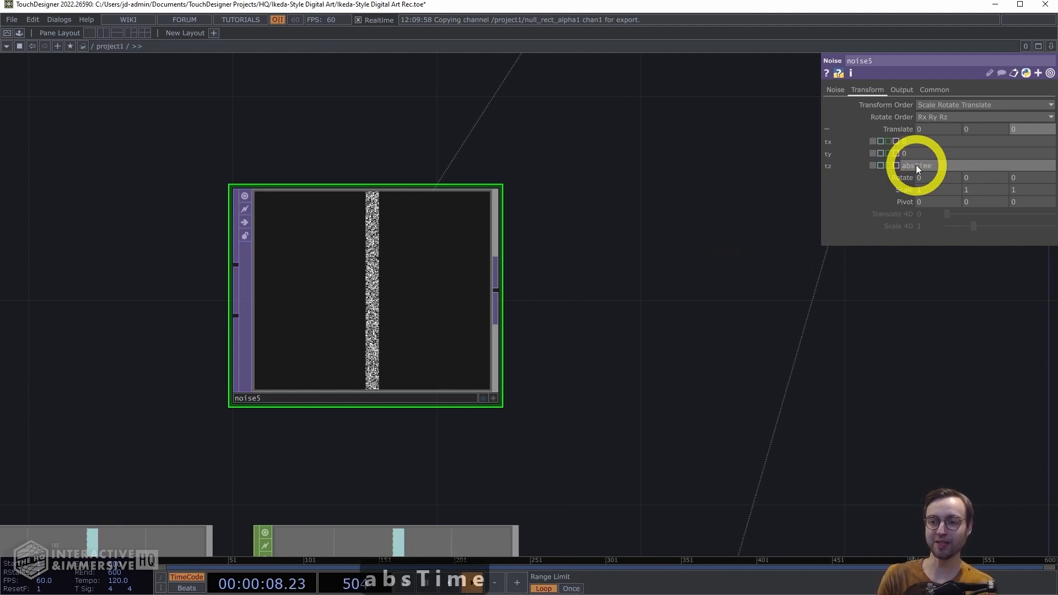
type(".seconds")
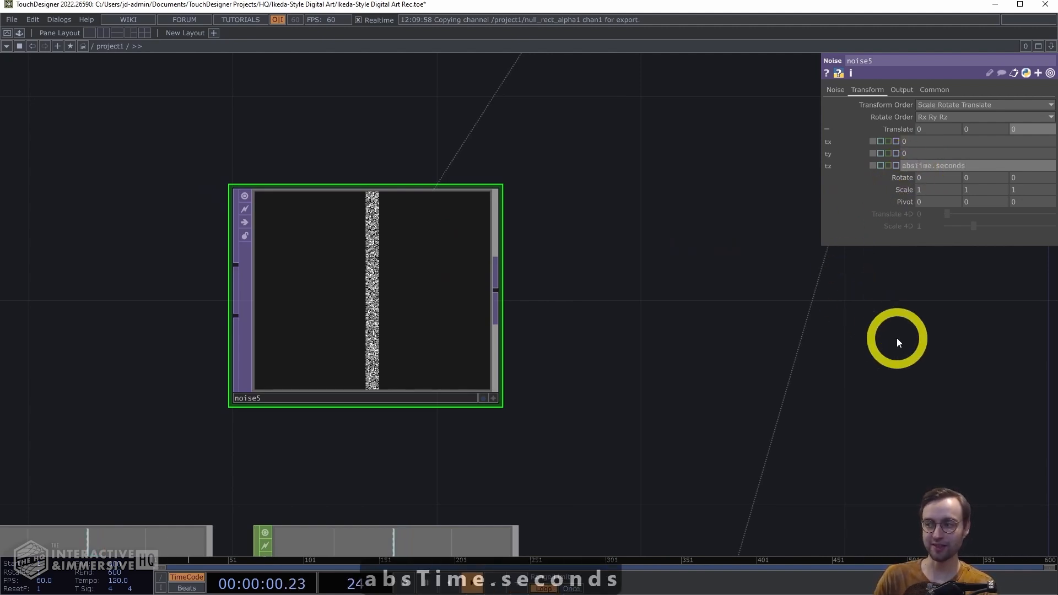
key("Return")
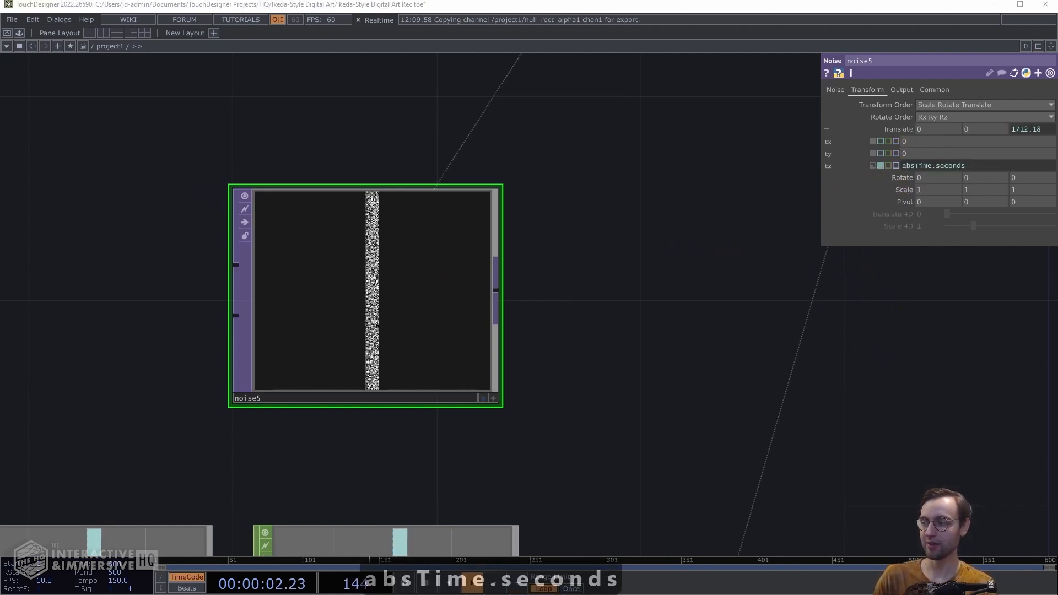
Step: Speed up noise5's motion by extending its tz expression to absTime.seconds * 100
left_click(975, 93)
left_click(974, 160)
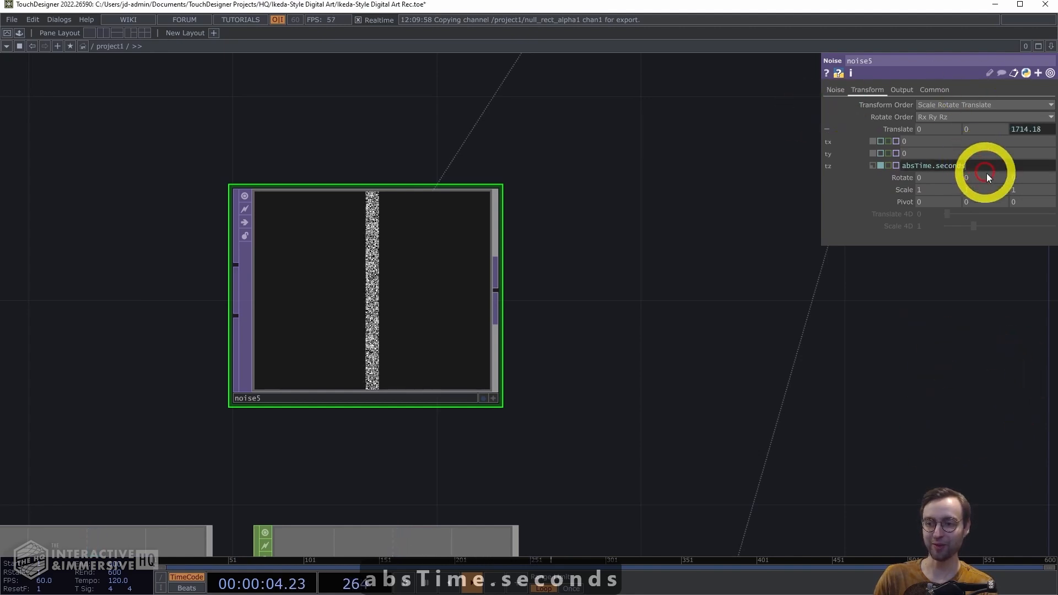
type("* 100")
key("Return")
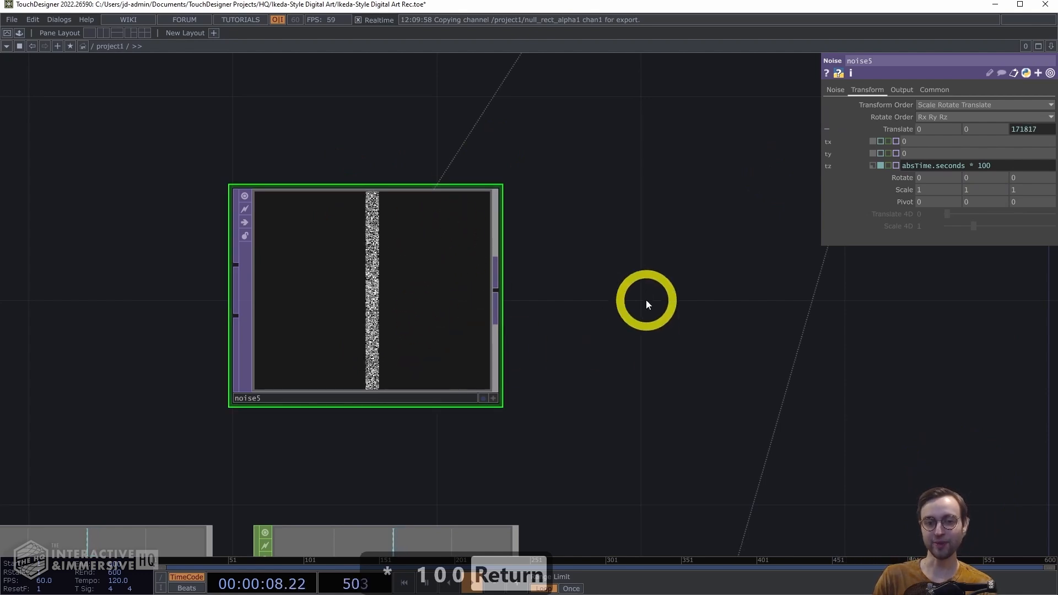
Step: Set noise5's output Alpha to Noise
left_click(896, 90)
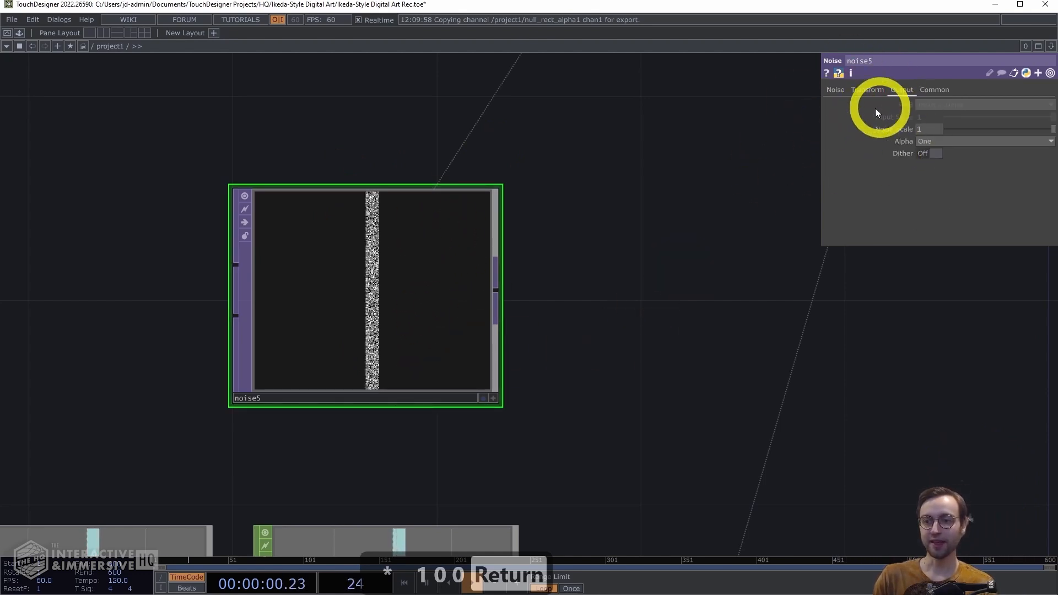
left_click(946, 141)
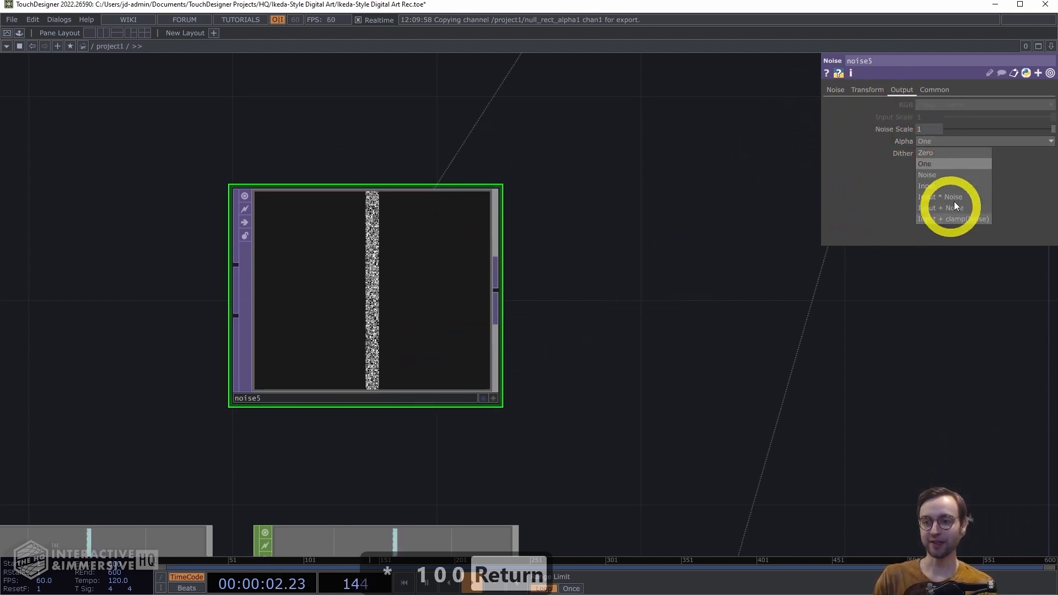
left_click(944, 174)
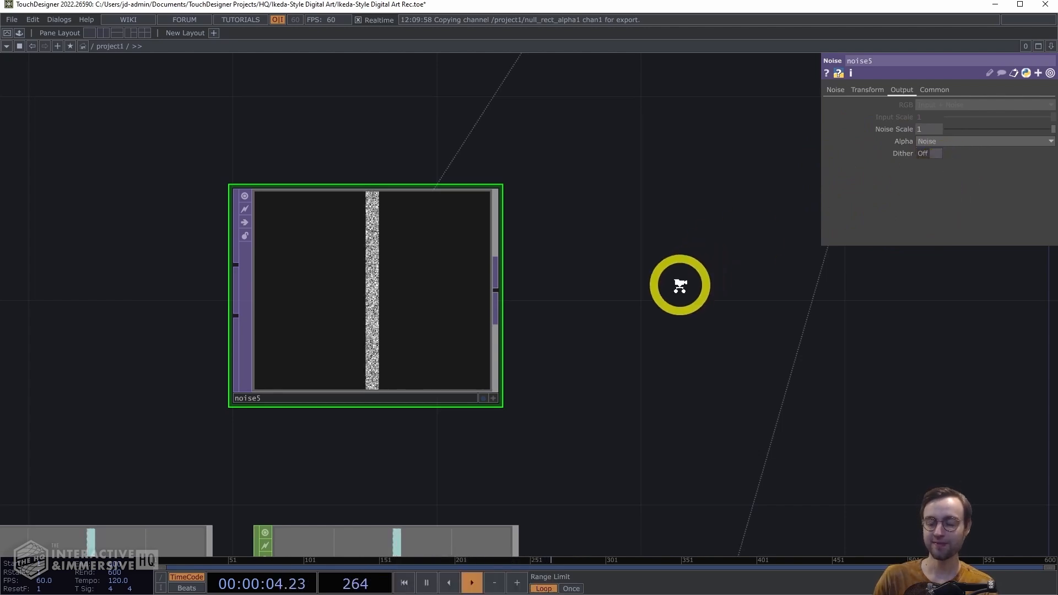
Step: Add a Limit TOP fed by noise5's output and place it just beside noise5
scroll(684, 282, "down", 3)
left_click_drag(644, 287, 317, 385)
scroll(492, 272, "down", 3)
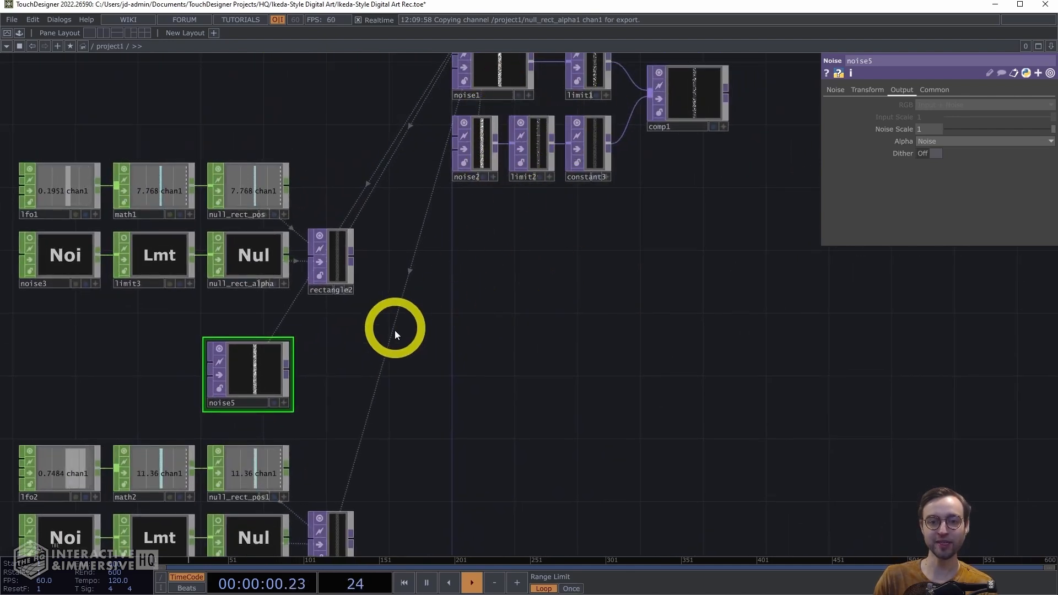
right_click(293, 369)
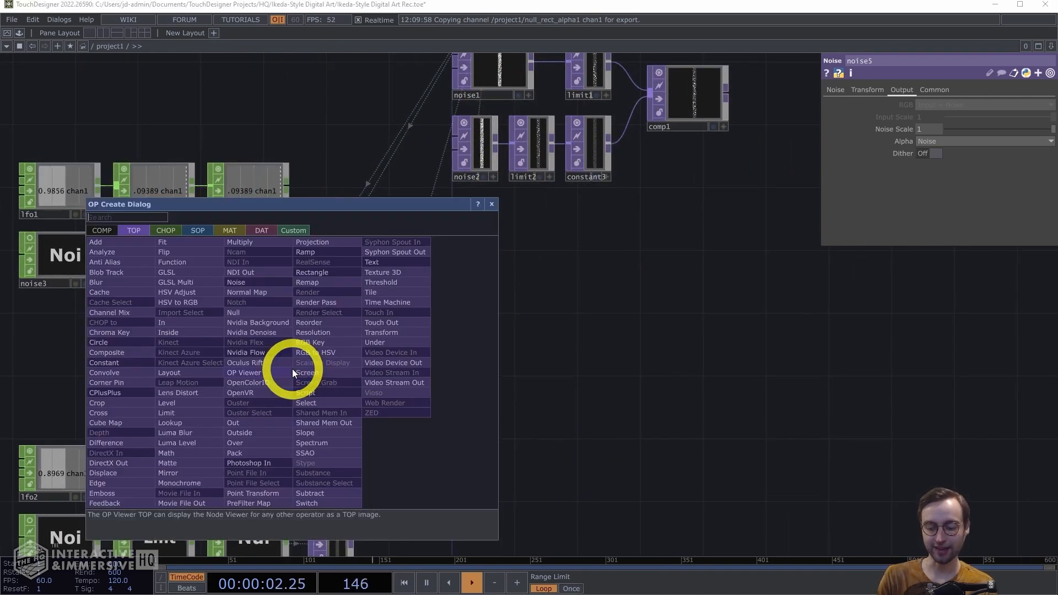
type("limi")
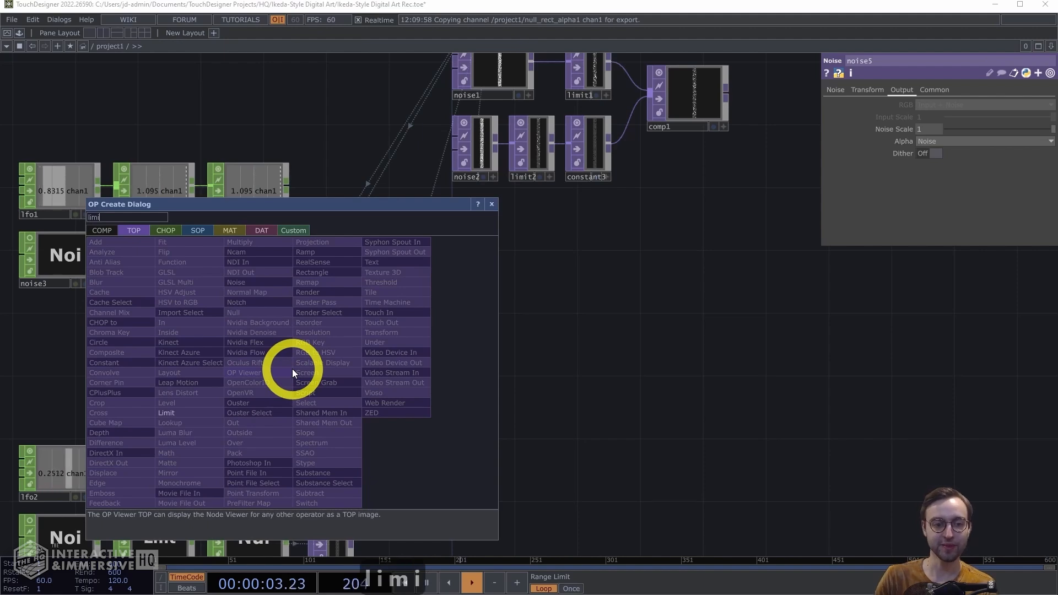
left_click(166, 413)
left_click(334, 370)
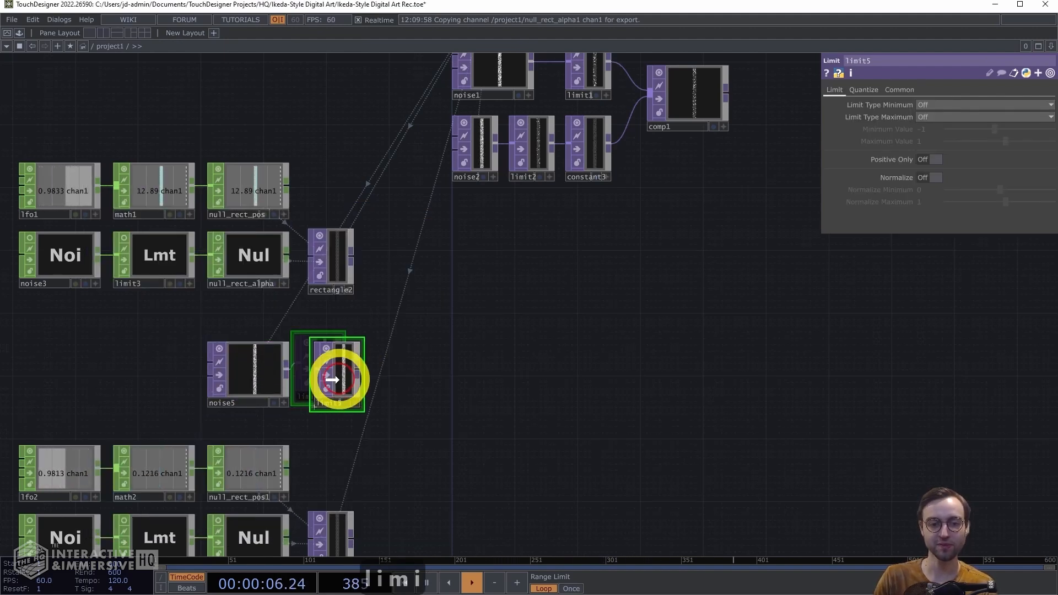
Step: Set limit5's Quantize Value to Round with a Value Step of 1
scroll(331, 451, "up", 3)
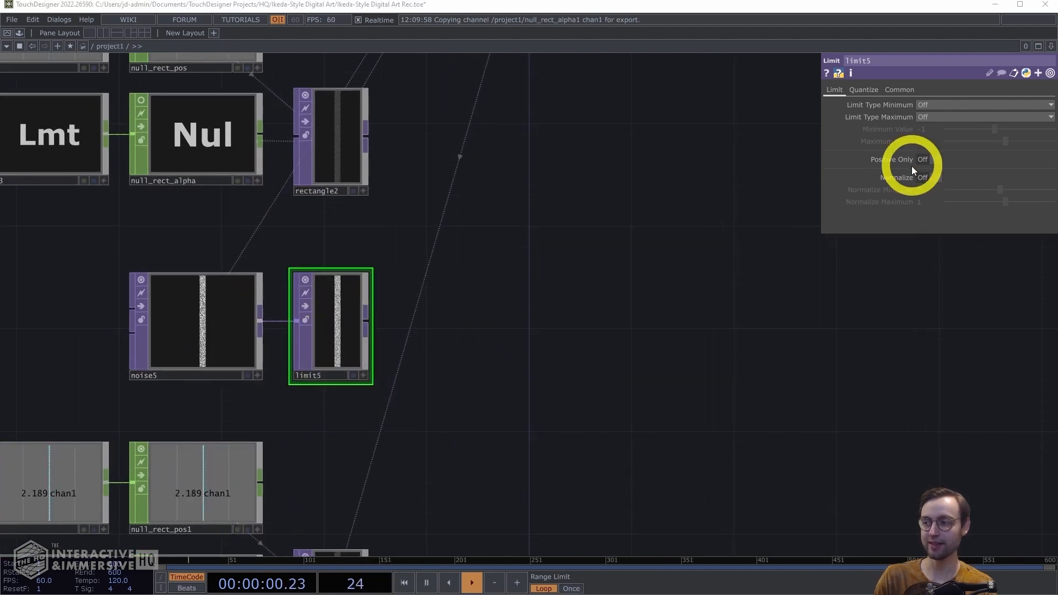
left_click(864, 90)
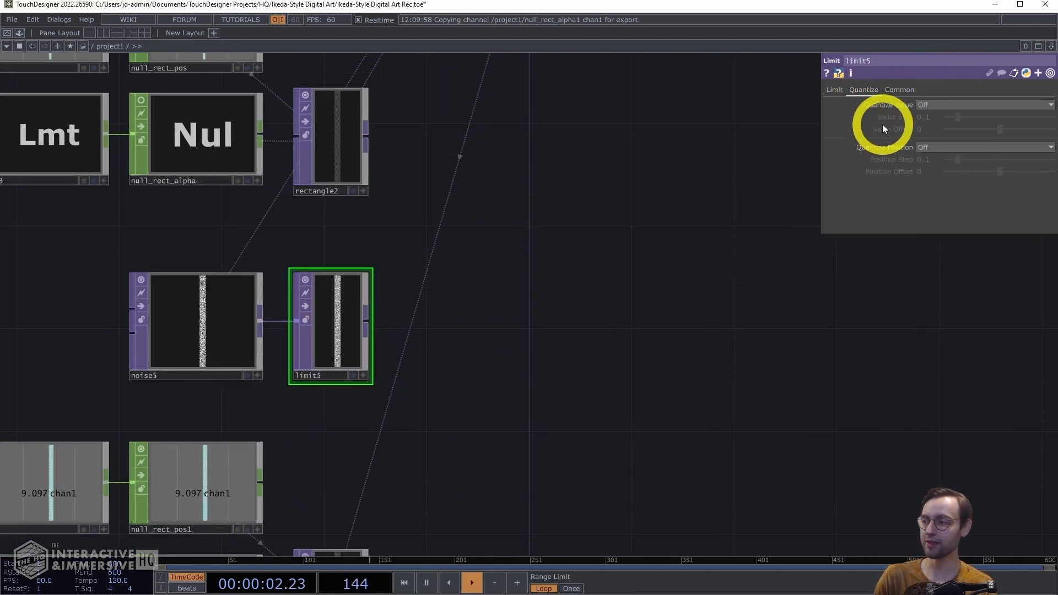
left_click(960, 105)
left_click(922, 147)
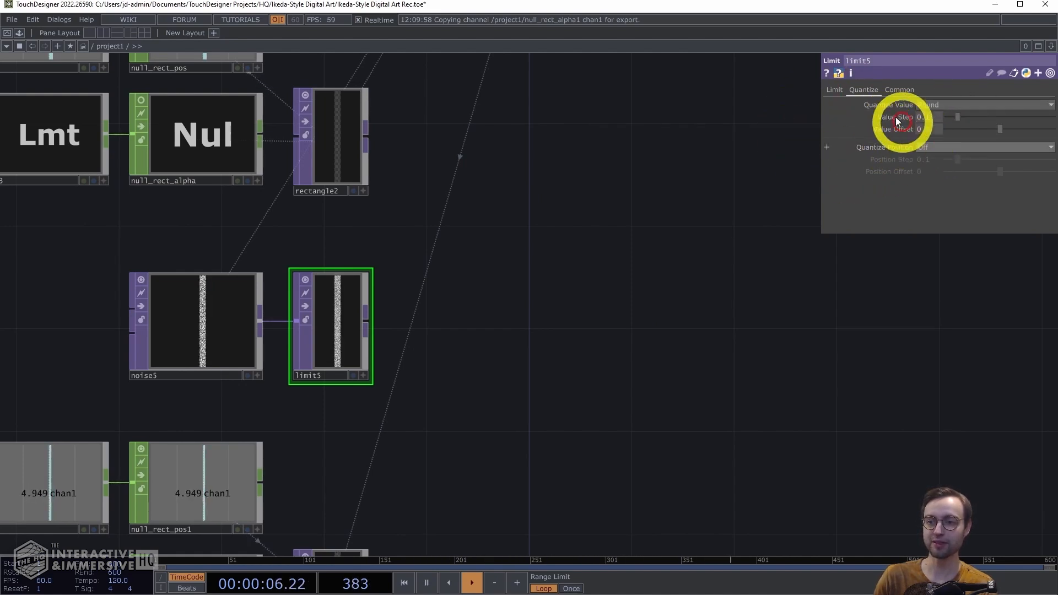
left_click_drag(958, 117, 1016, 348)
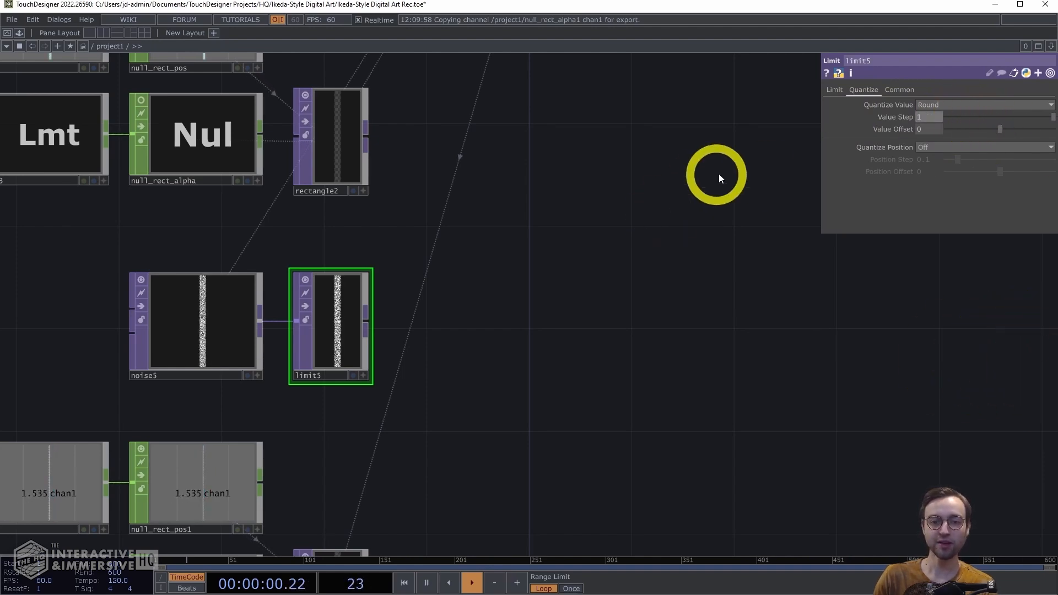
Step: Set limit5's Input Smoothness and Viewer Smoothness to Nearest Pixel
scroll(425, 262, "up", 2)
middle_click_drag(464, 244, 693, 150)
left_click_drag(693, 150, 888, 99)
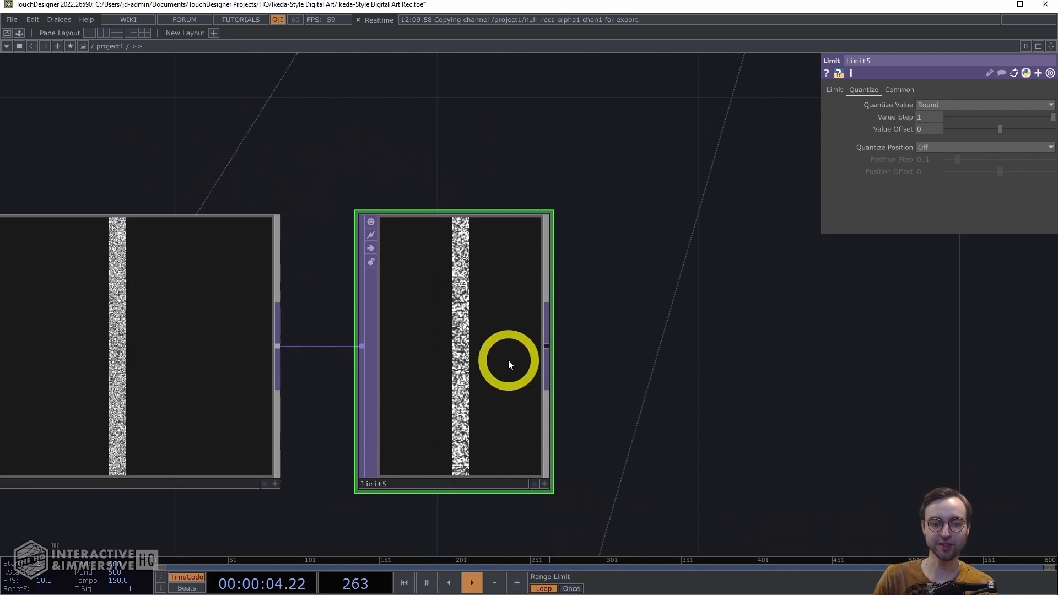
scroll(552, 386, "down", 5)
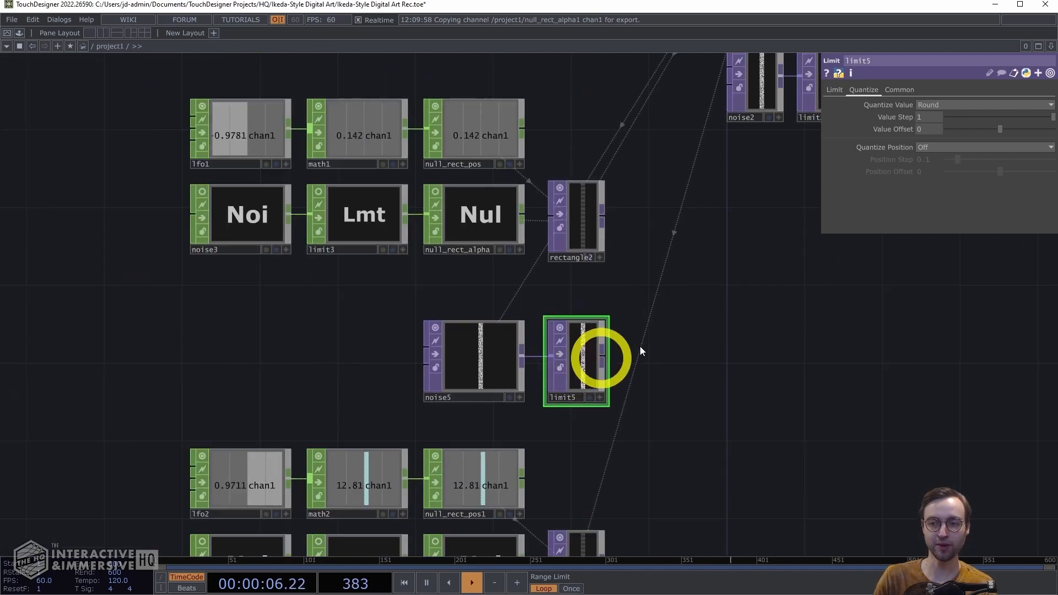
left_click(899, 90)
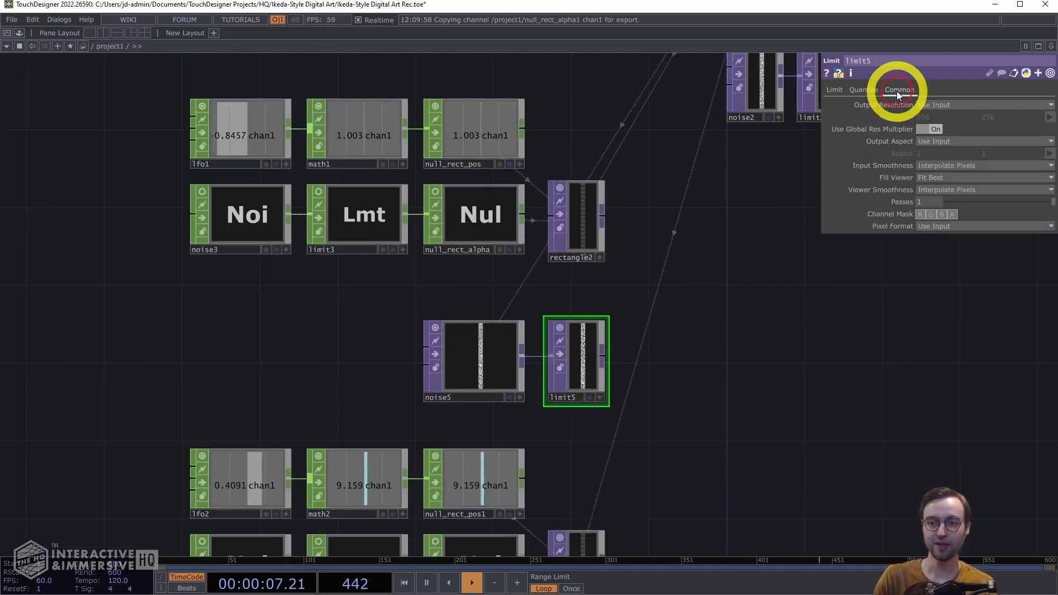
left_click(937, 166)
left_click(940, 177)
left_click(939, 190)
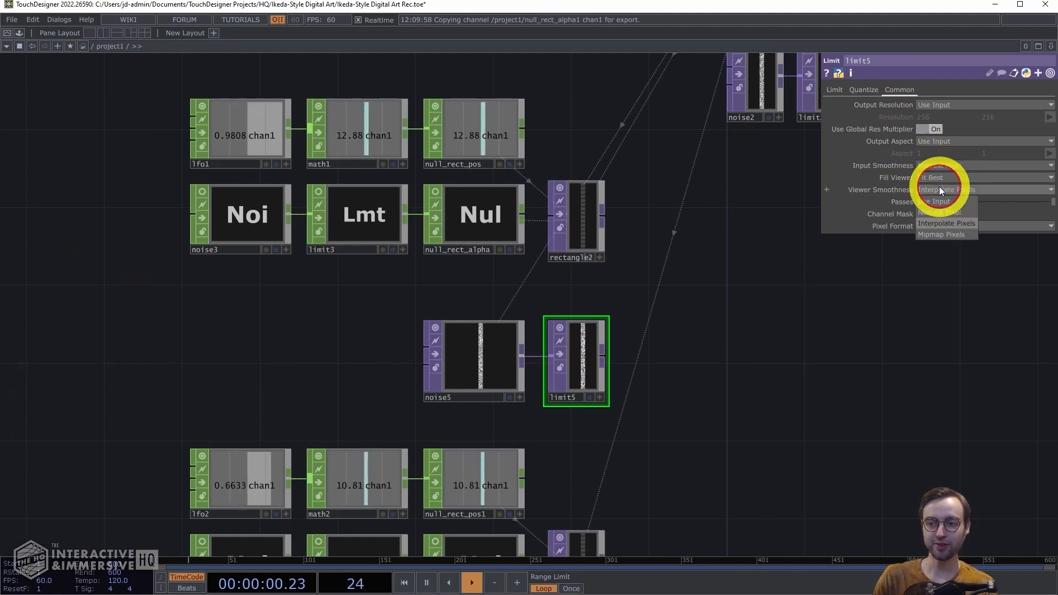
left_click(935, 213)
left_click_drag(682, 355, 574, 243)
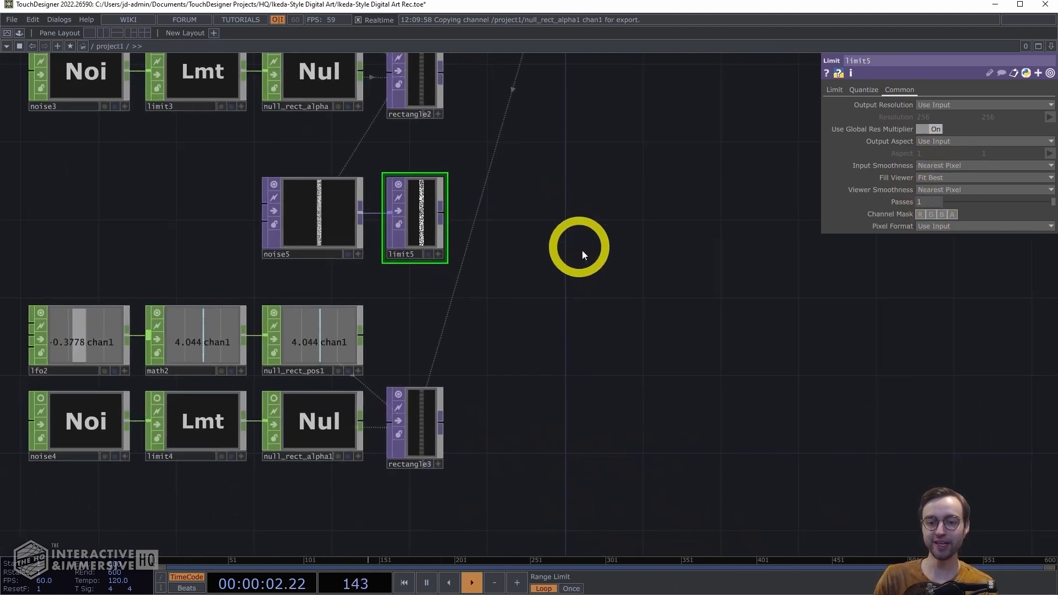
Step: Add a Composite TOP in the empty space beside rectangle2 and limit5
scroll(551, 248, "down", 3)
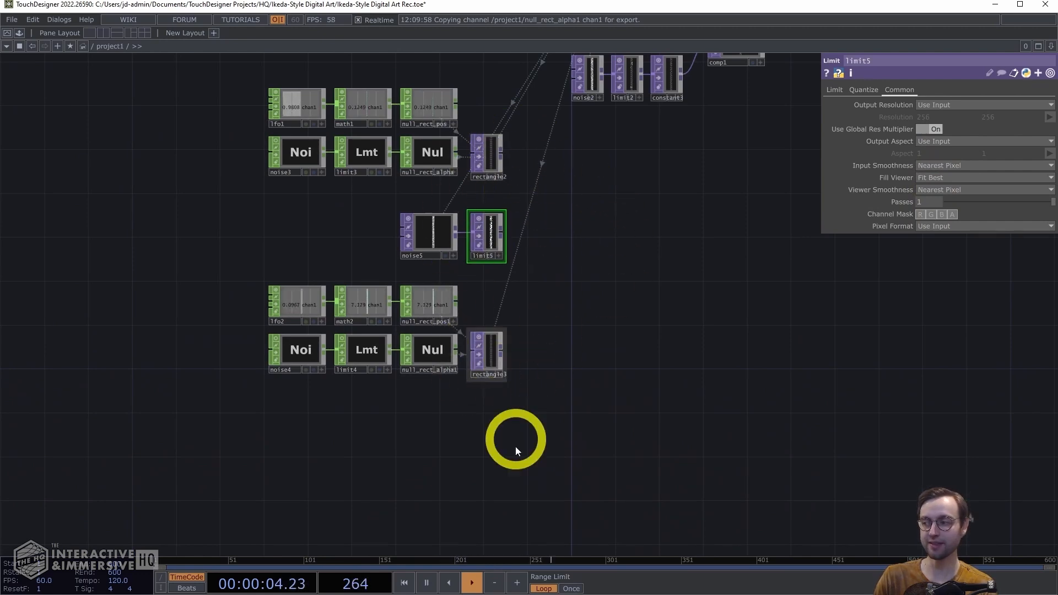
left_click_drag(639, 328, 536, 353)
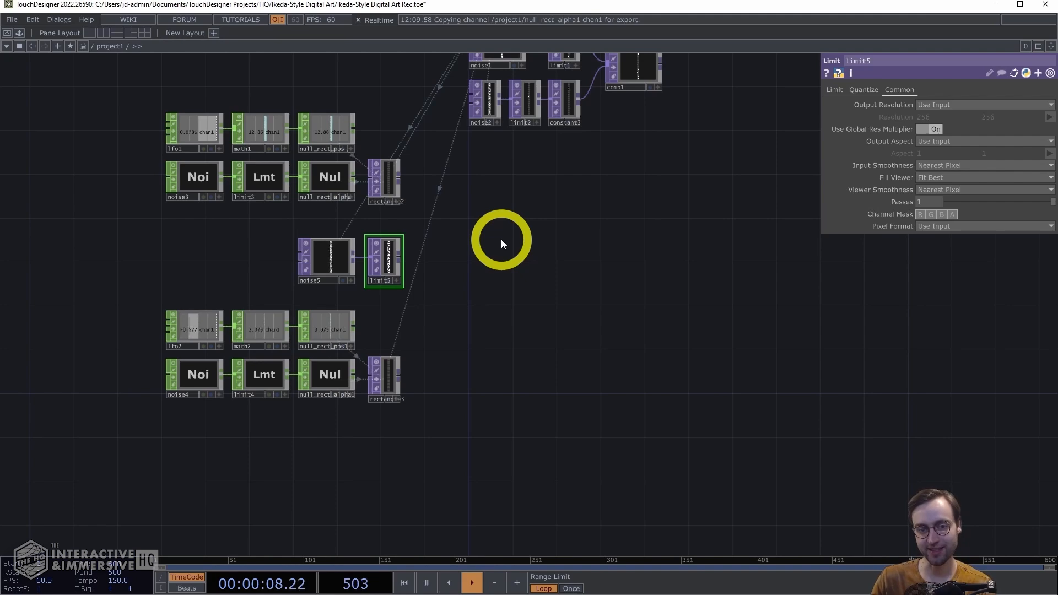
key("Tab")
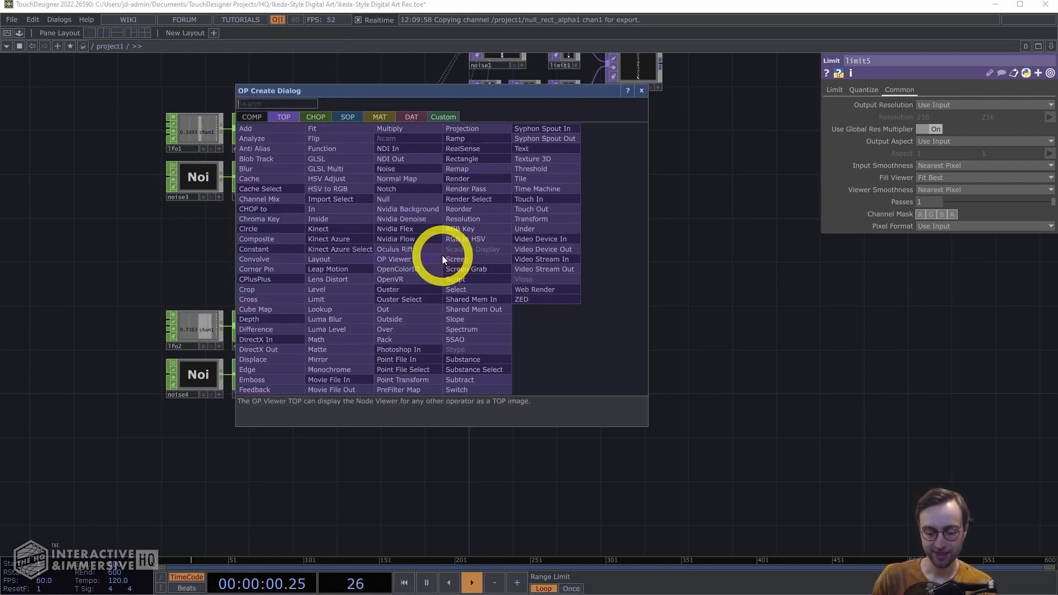
type("comp")
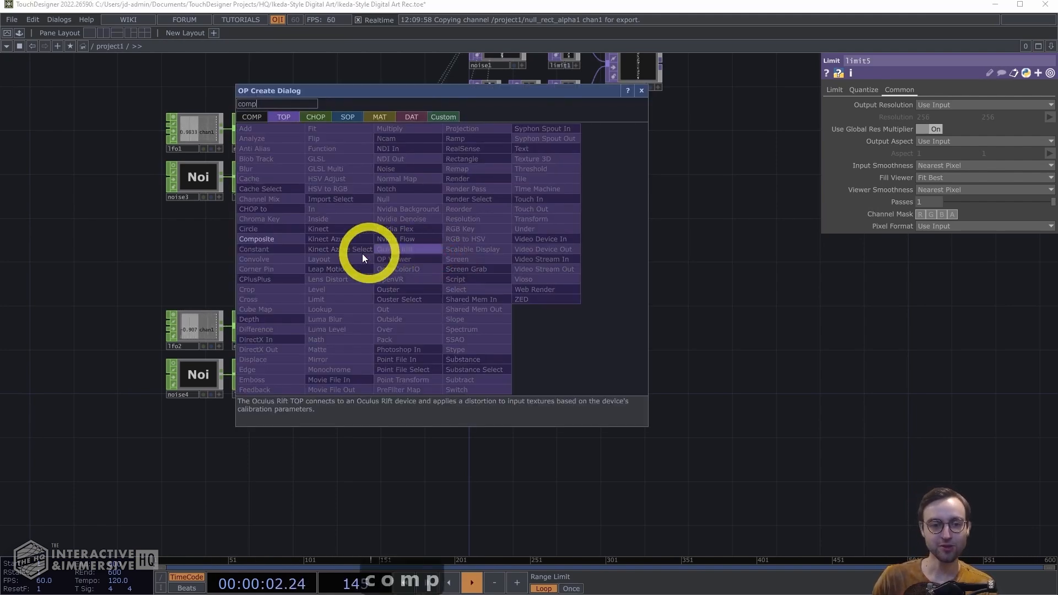
left_click(282, 236)
left_click(475, 210)
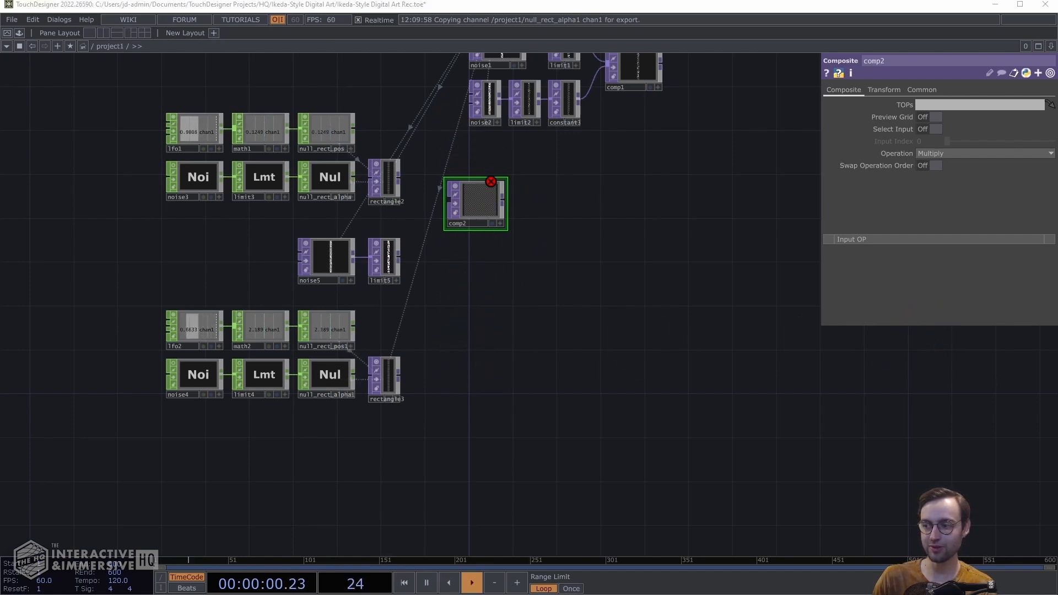
Step: Connect rectangle2 as the first input and limit5 as the second input of comp2
scroll(434, 137, "up", 5)
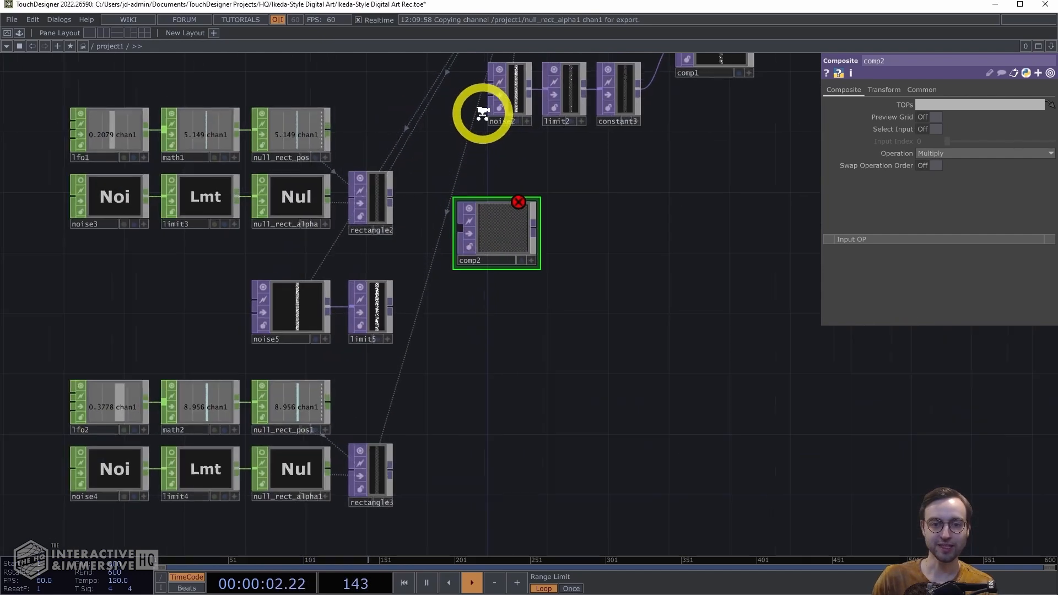
left_click_drag(380, 231, 475, 273)
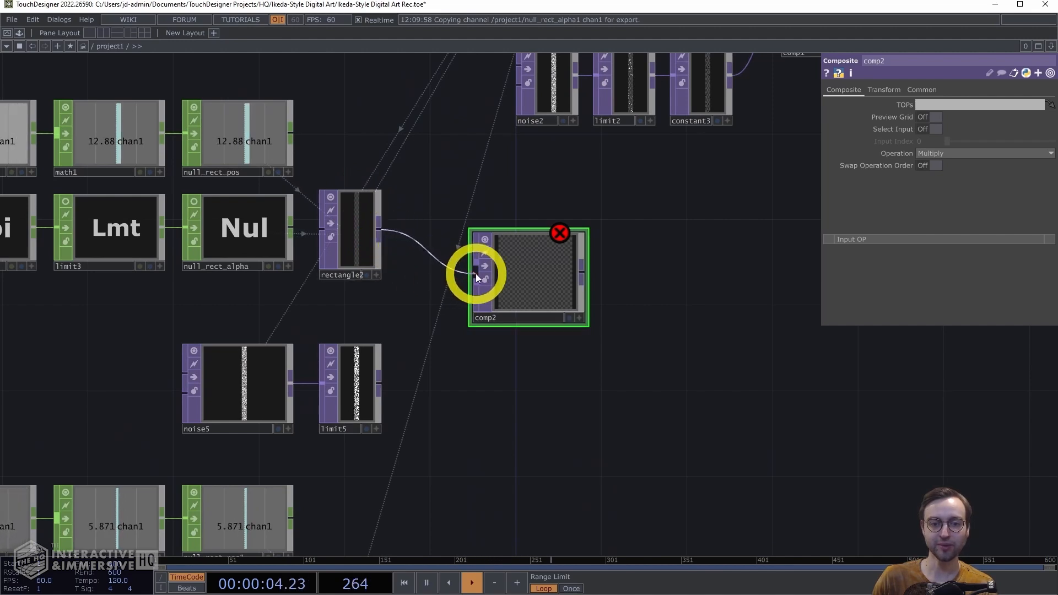
left_click(475, 274)
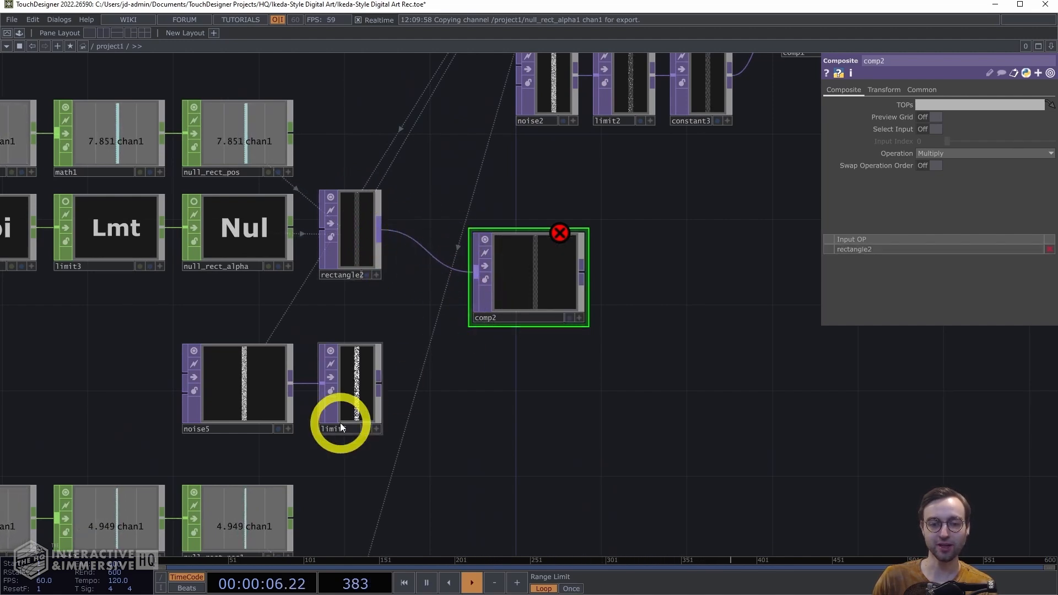
left_click(383, 379)
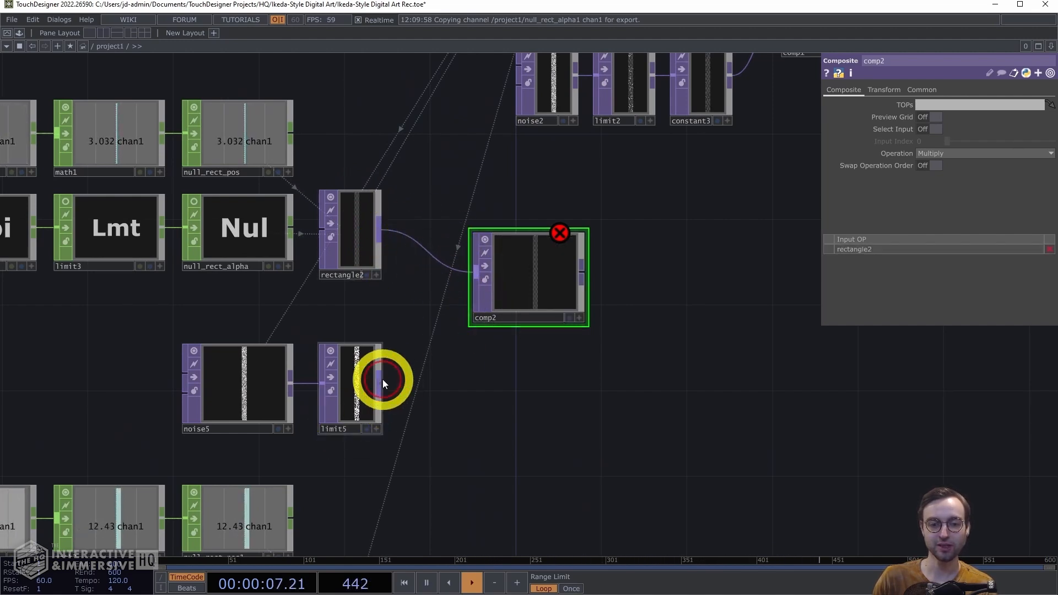
left_click(469, 285)
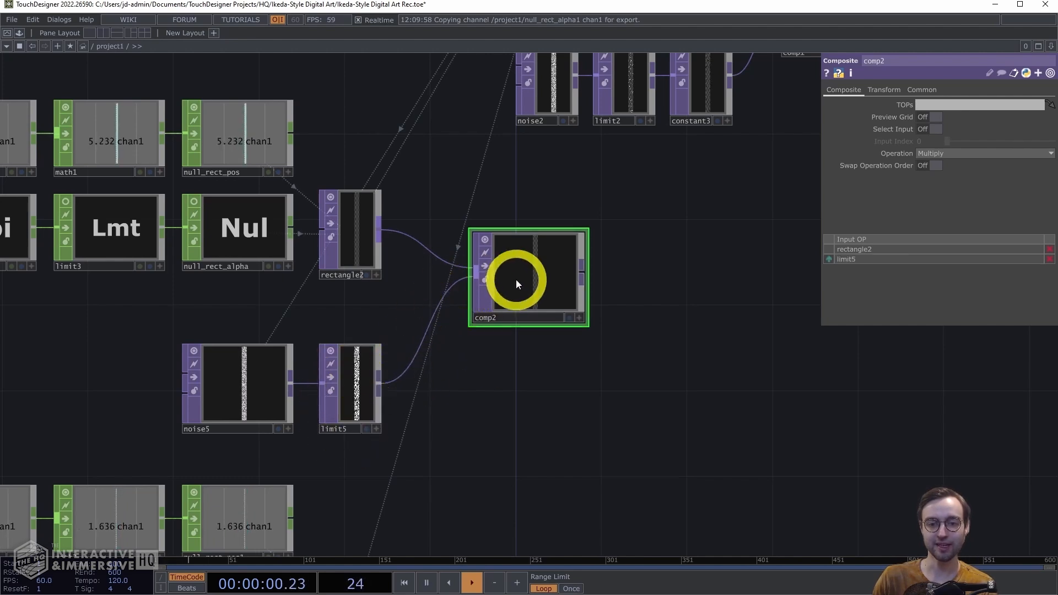
Step: Set comp2's Input Smoothness and Viewer Smoothness to Nearest Pixel and move it closer to its input nodes
left_click(921, 89)
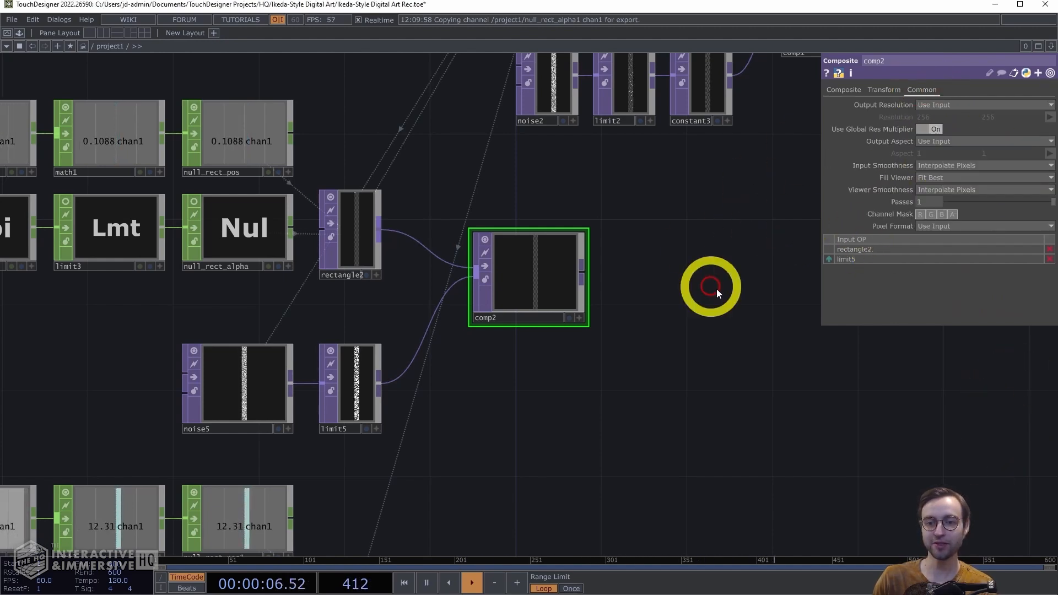
left_click(939, 164)
left_click(945, 176)
left_click(950, 189)
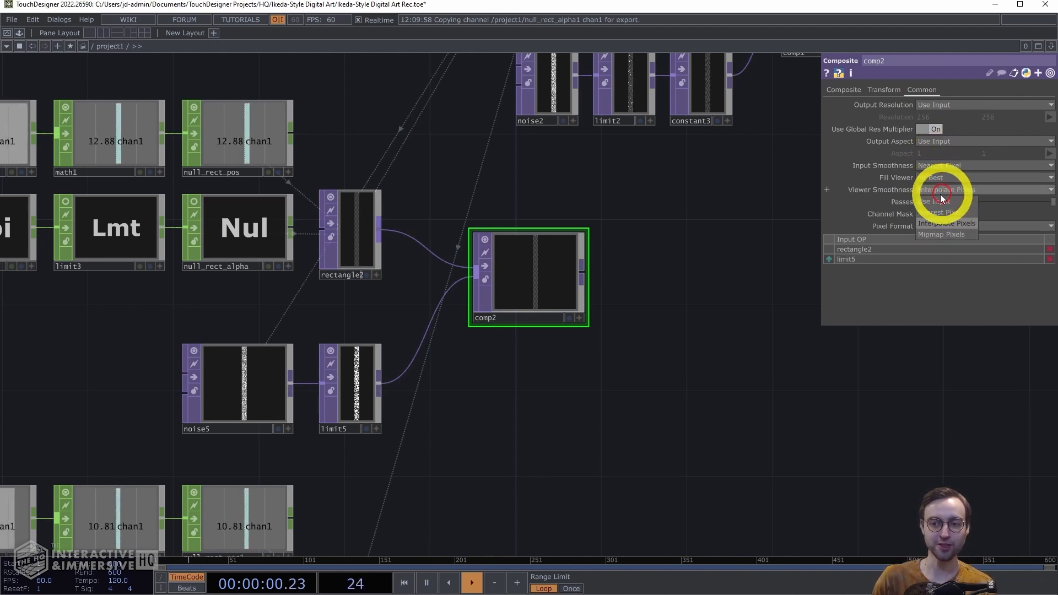
left_click(934, 213)
left_click(621, 309)
left_click_drag(508, 287, 491, 307)
Step: Duplicate comp2 and place the copy below it, between limit5 and rectangle3
left_click_drag(595, 404, 602, 303)
scroll(560, 330, "down", 2)
scroll(560, 330, "down", 1)
left_click_drag(555, 341, 531, 299)
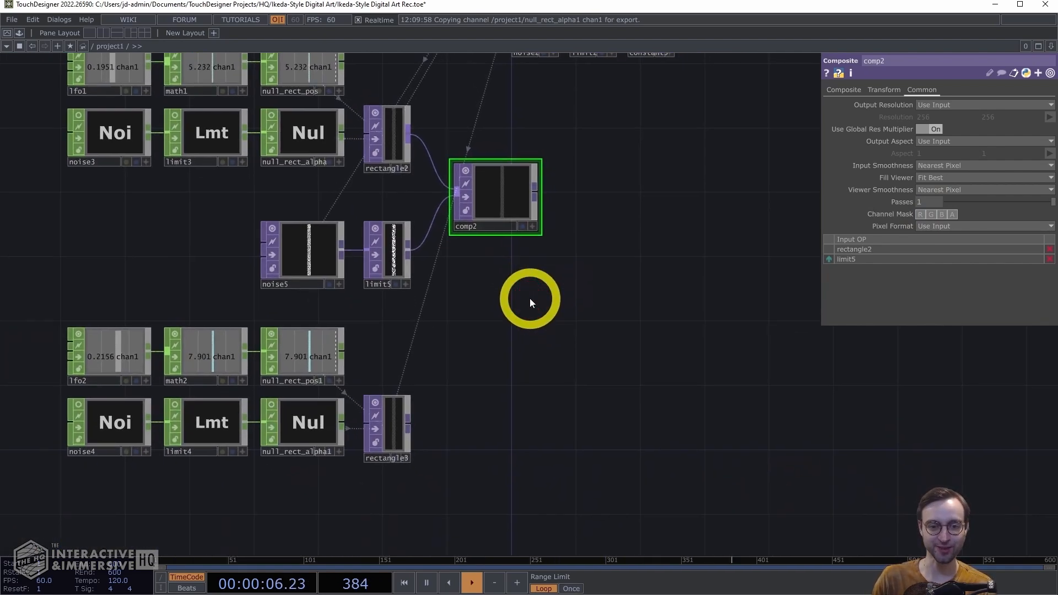
left_click_drag(507, 358, 482, 302)
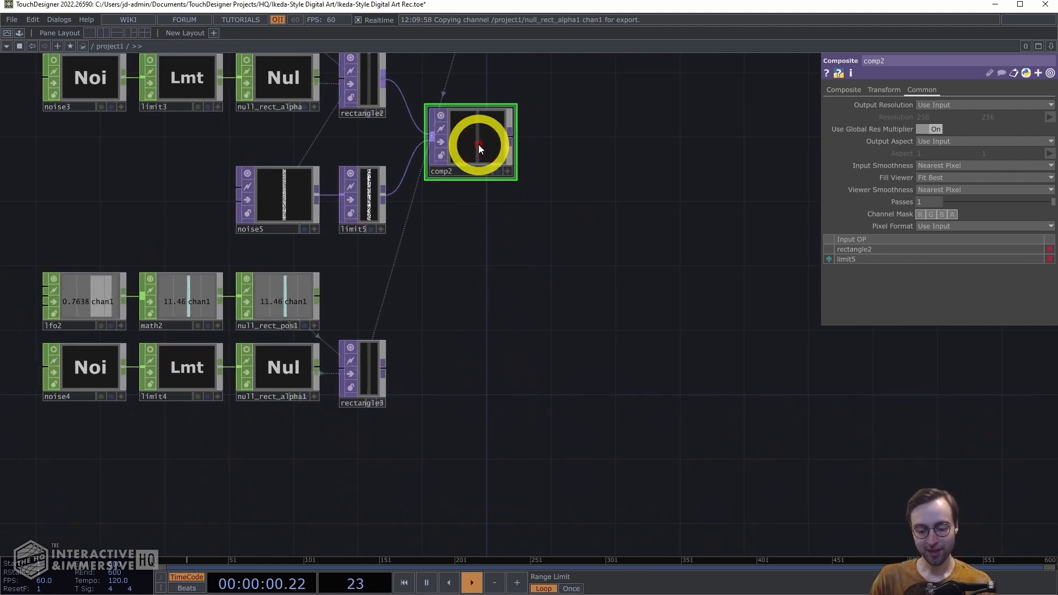
key("ctrl+c")
key("ctrl+v")
left_click(457, 229)
left_click_drag(458, 231, 469, 303)
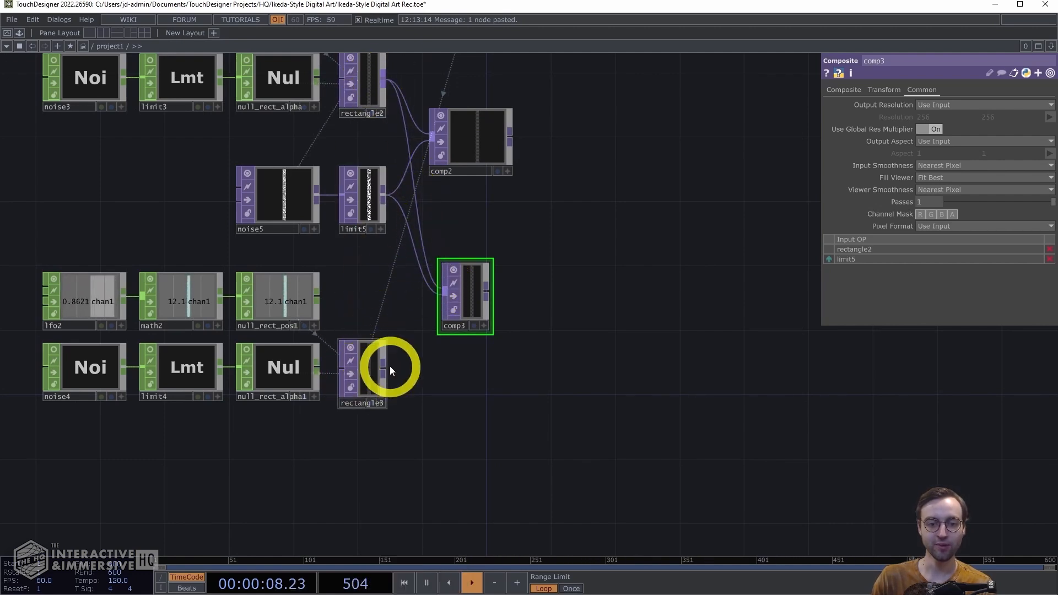
Step: Replace comp3's rectangle2 input with rectangle3, and shrink comp2 and line it up above comp3
left_click_drag(382, 367, 419, 212)
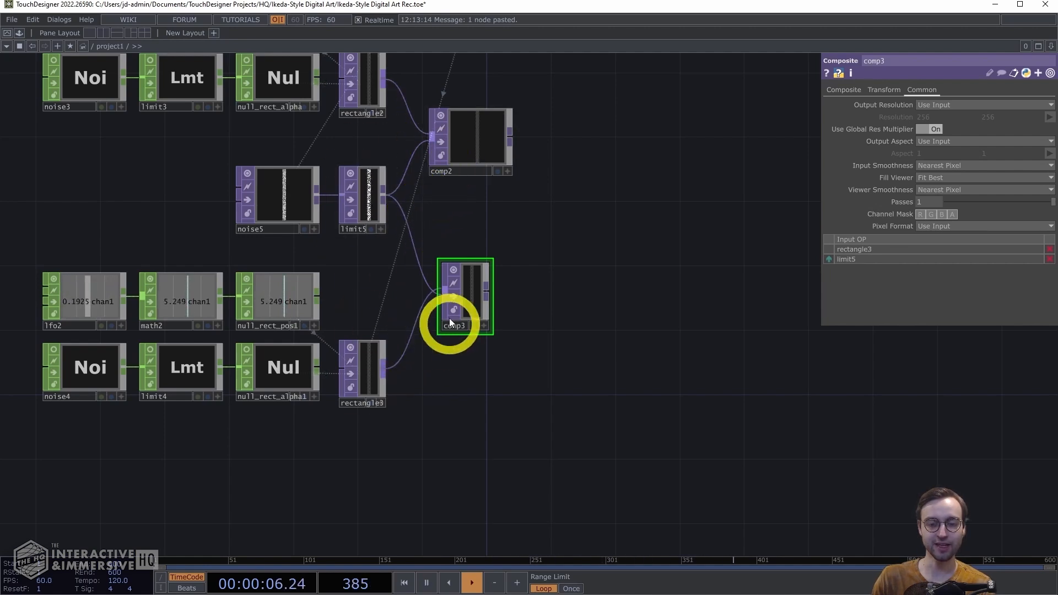
double_click(513, 113)
left_click_drag(468, 149, 480, 147)
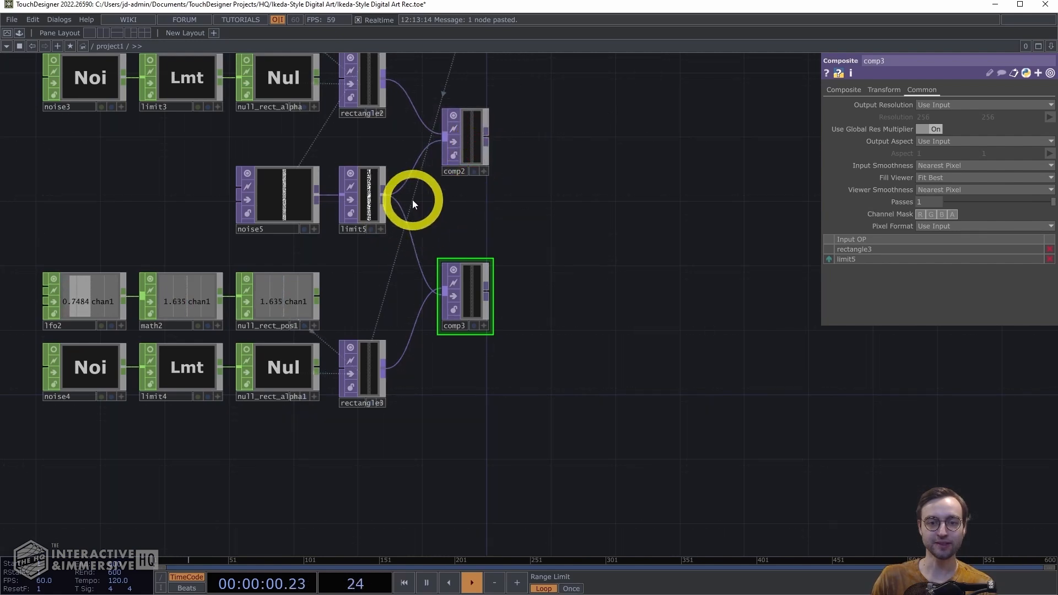
Step: Examine the composited rectangle and noise texture up close in comp3's viewer
scroll(557, 185, "up", 4)
left_click_drag(472, 223, 446, 399)
scroll(432, 362, "up", 4)
left_click_drag(508, 173, 520, 291)
scroll(421, 139, "up", 4)
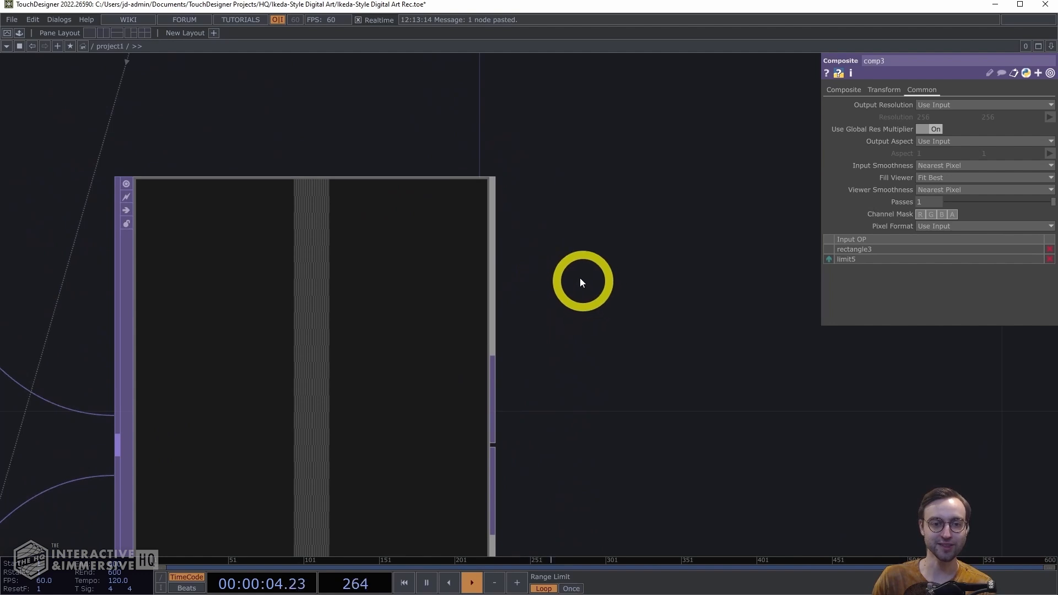
scroll(369, 138, "up", 3)
left_click_drag(371, 130, 572, 188)
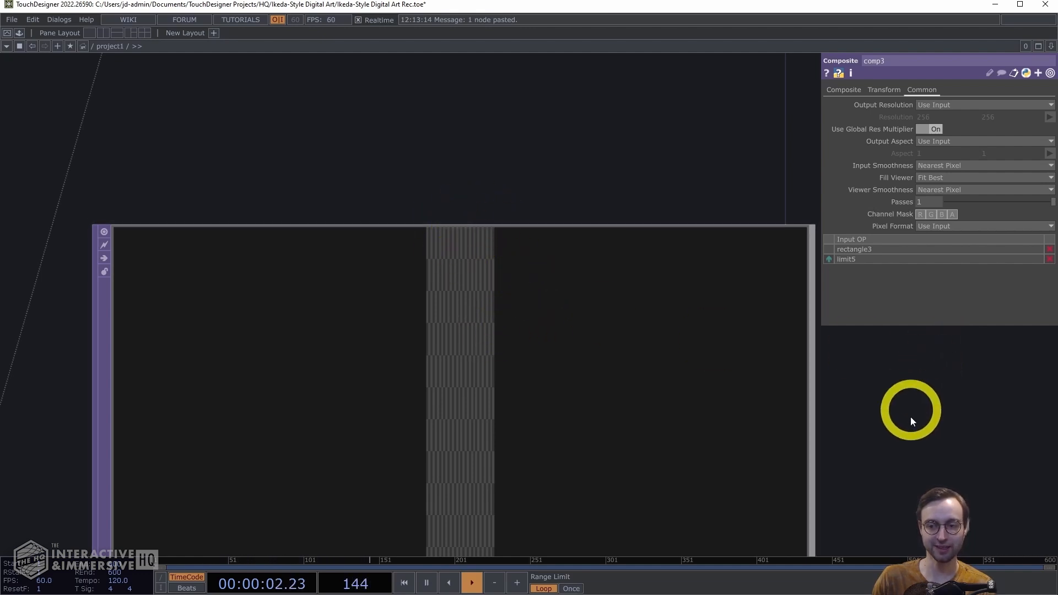
scroll(910, 414, "down", 5)
left_click_drag(1012, 449, 365, 177)
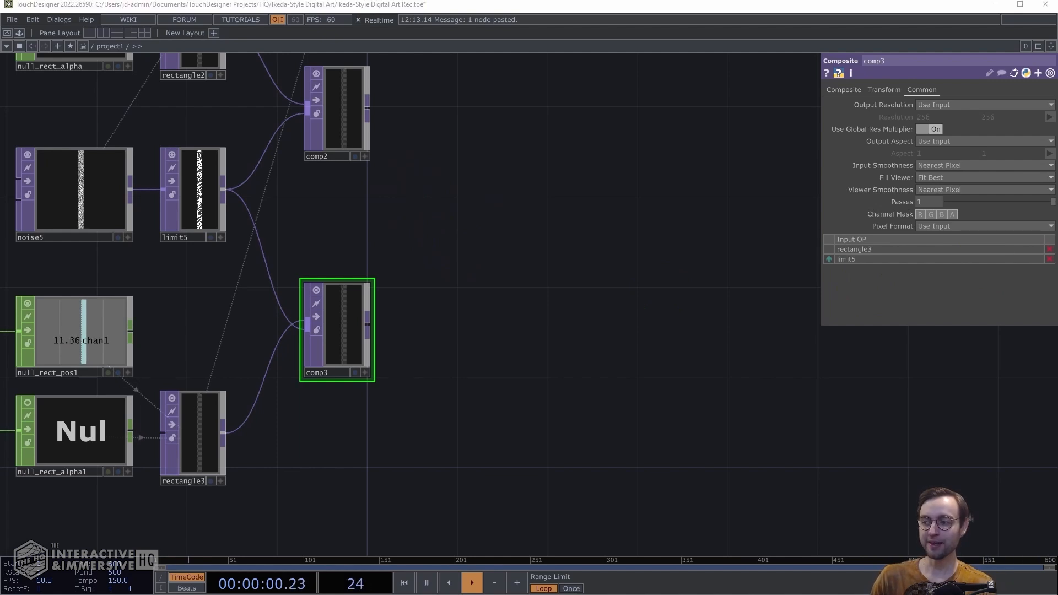
Step: Add another Composite TOP beside comp2 and comp3, midway between them in height
left_click(543, 193)
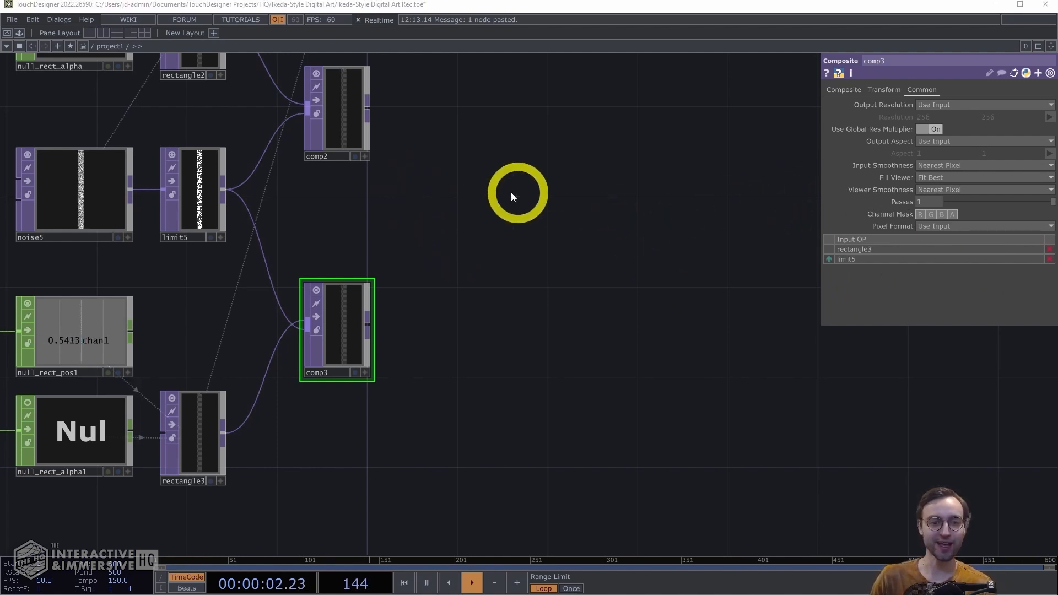
double_click(452, 206)
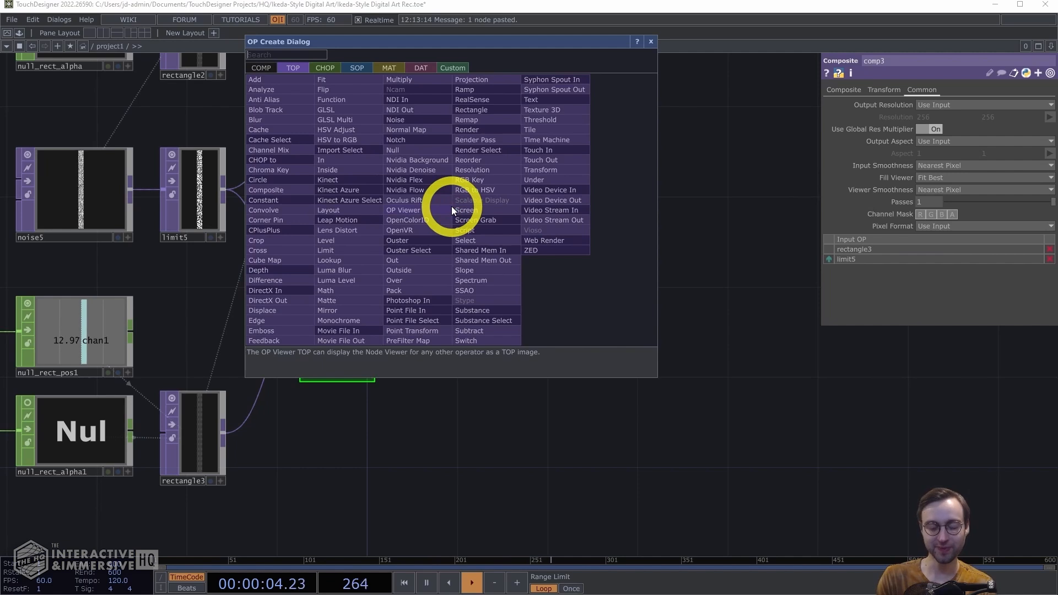
type("com")
left_click(310, 191)
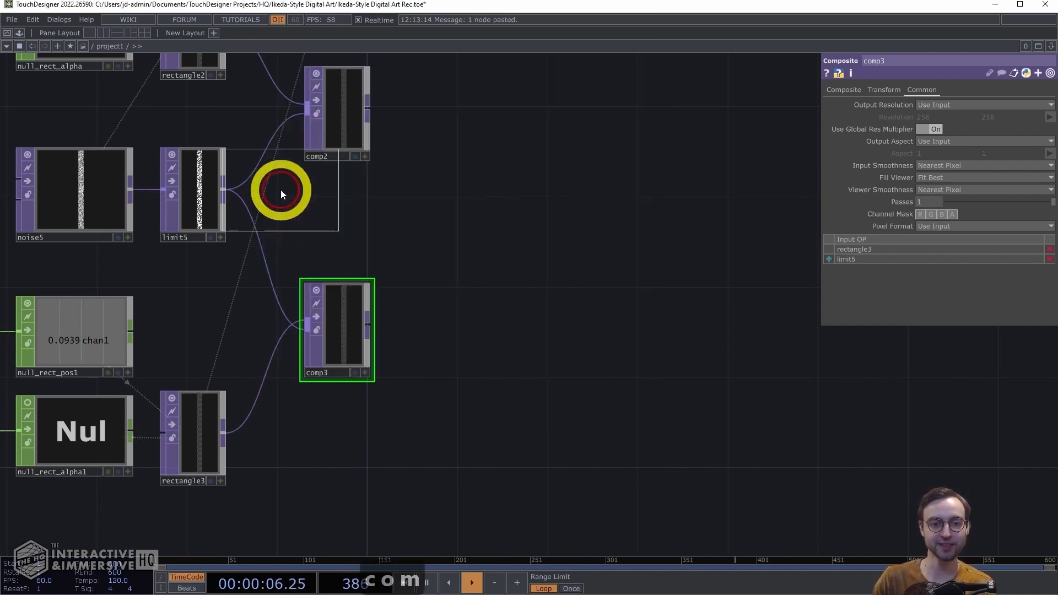
left_click(510, 216)
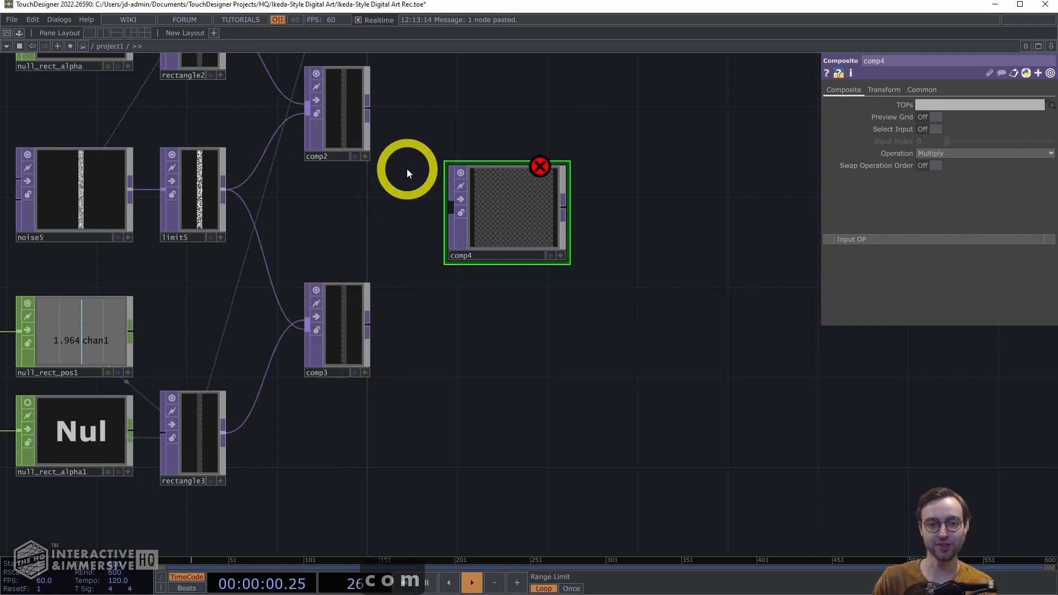
Step: Connect comp2 and comp3 to comp4, move it closer to them, and set its Operation to Over
left_click_drag(369, 110, 460, 221)
left_click_drag(369, 327, 457, 210)
left_click_drag(520, 204, 475, 214)
left_click(951, 155)
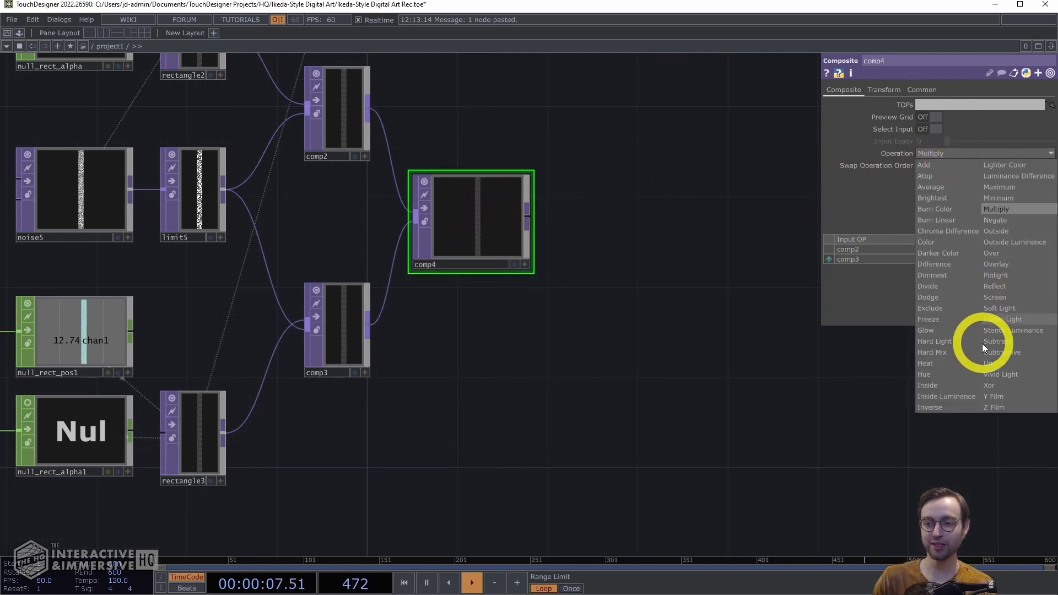
left_click(997, 251)
Step: Set comp4's Input Smoothness and Viewer Smoothness to Nearest Pixel
left_click(911, 90)
left_click(951, 167)
left_click(952, 175)
left_click(952, 189)
Step: Add a Null TOP fed by comp4's output and place it just beside comp4
left_click_drag(619, 238, 483, 234)
key("alt+n")
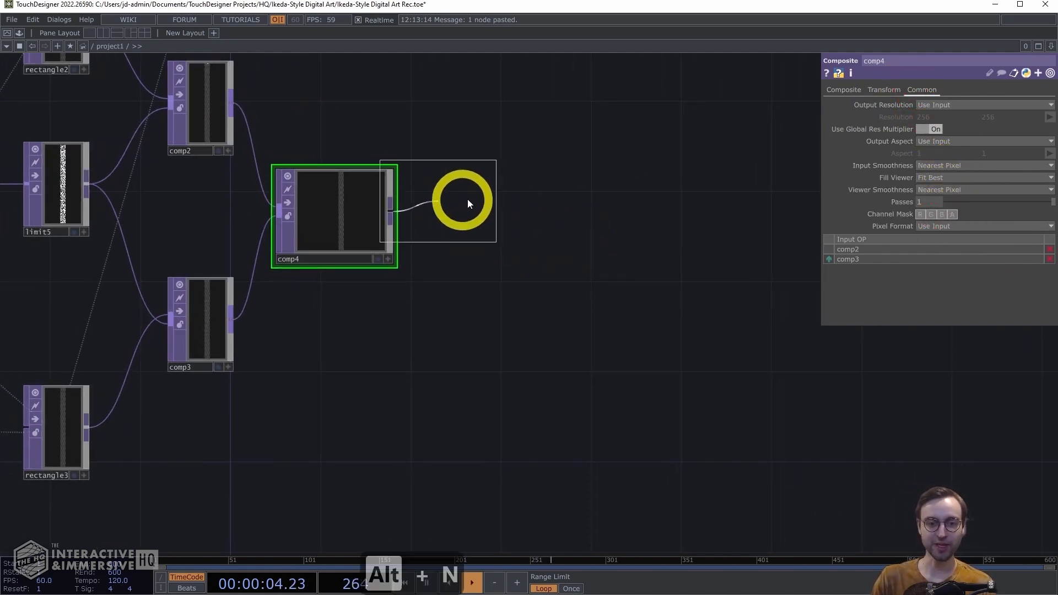
left_click(472, 218)
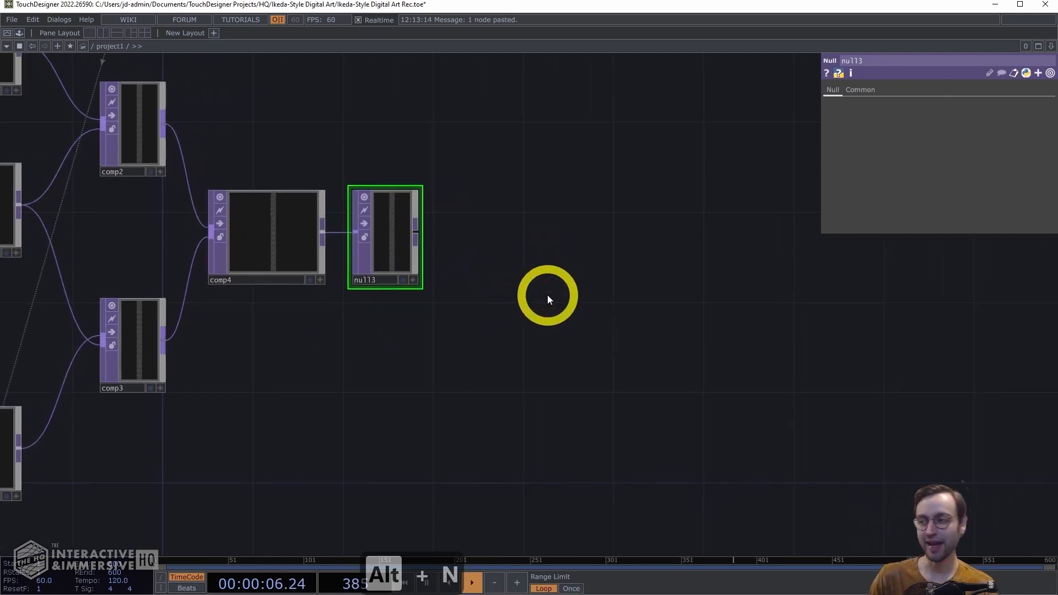
left_click_drag(506, 249, 467, 306)
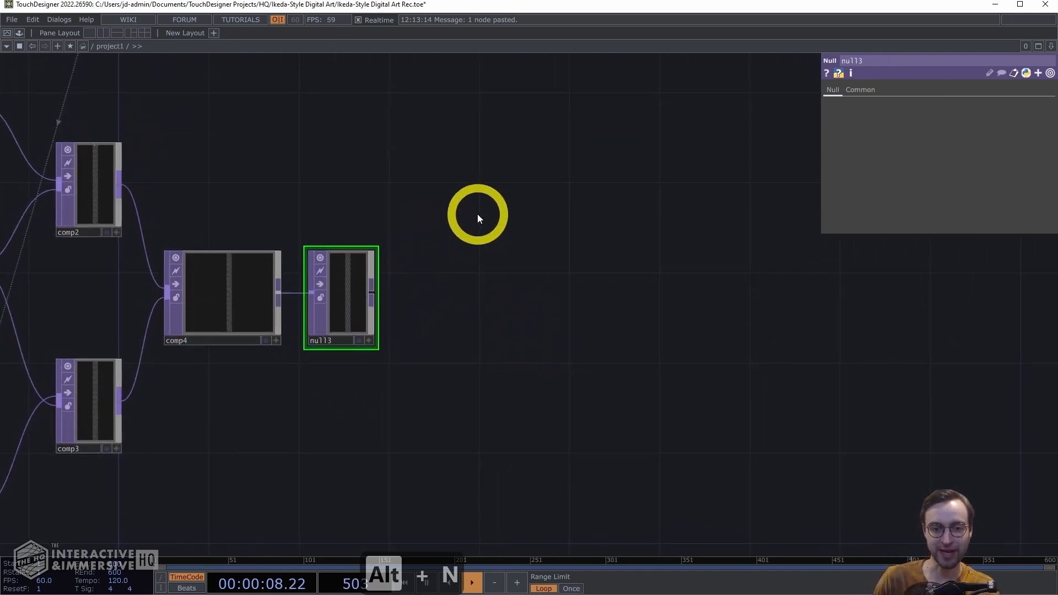
Step: Add a Feedback TOP above and beyond null3, feed it from null3's output, and shift it slightly farther from null3
double_click(448, 188)
type("fee")
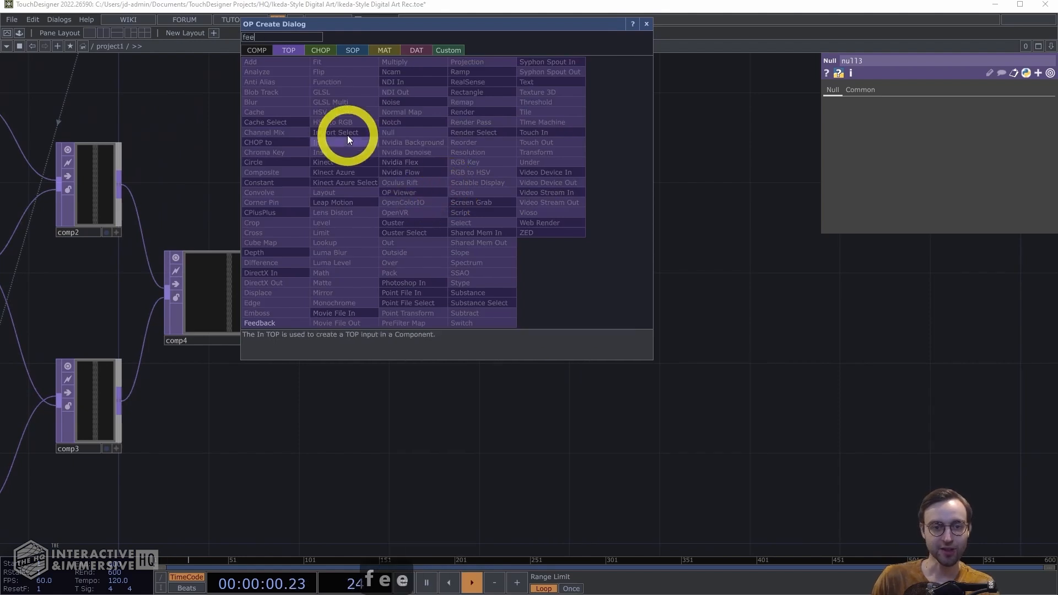
left_click(262, 323)
left_click(471, 202)
left_click_drag(380, 286, 409, 190)
left_click(496, 200)
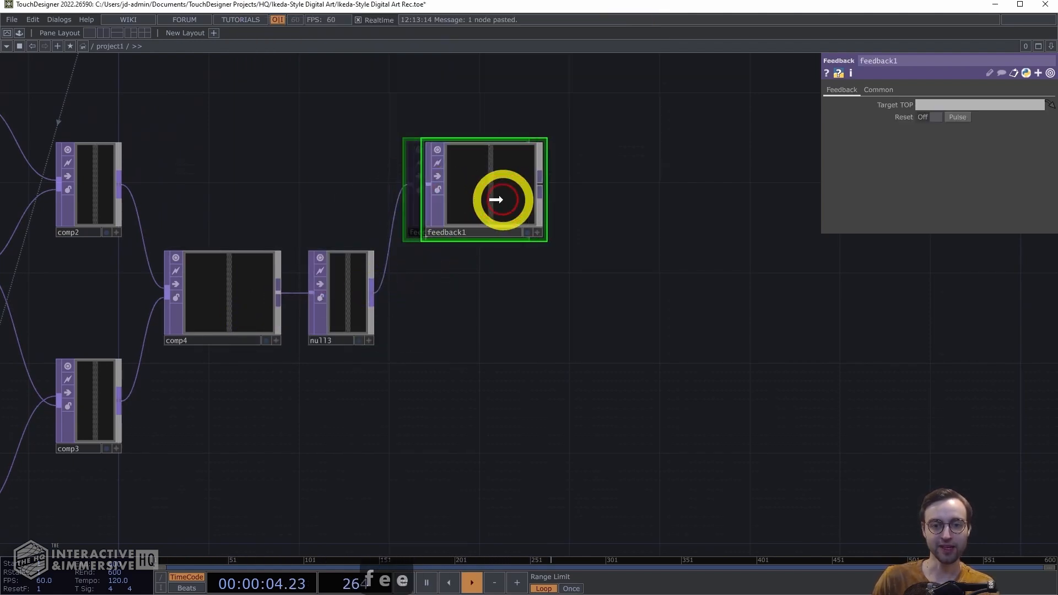
Step: Add a Null TOP fed by feedback1's output, placed well beyond feedback1 at the same height
key("alt+n")
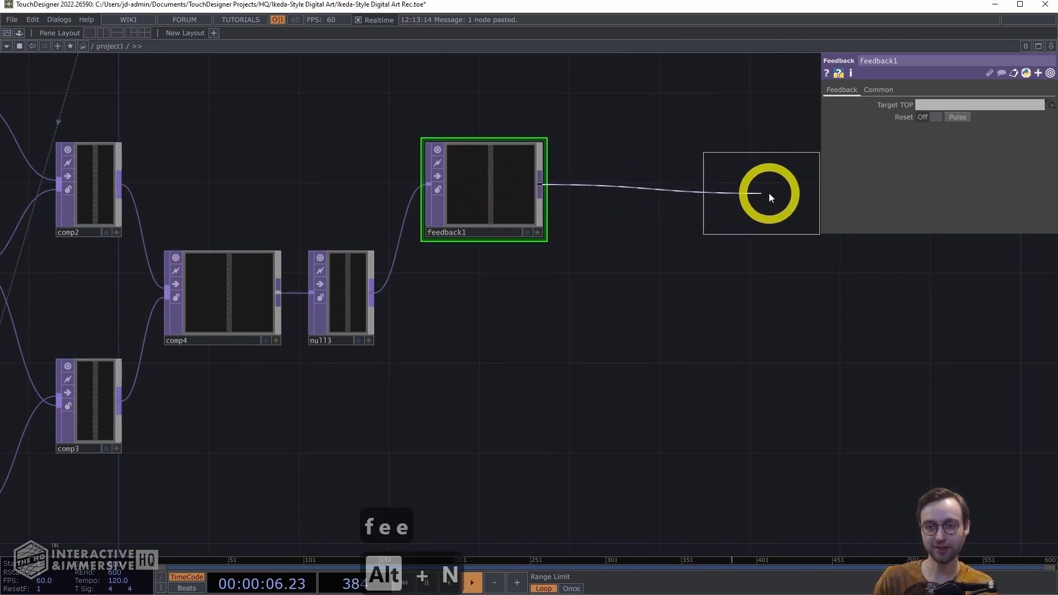
left_click(770, 192)
left_click_drag(773, 297, 565, 256)
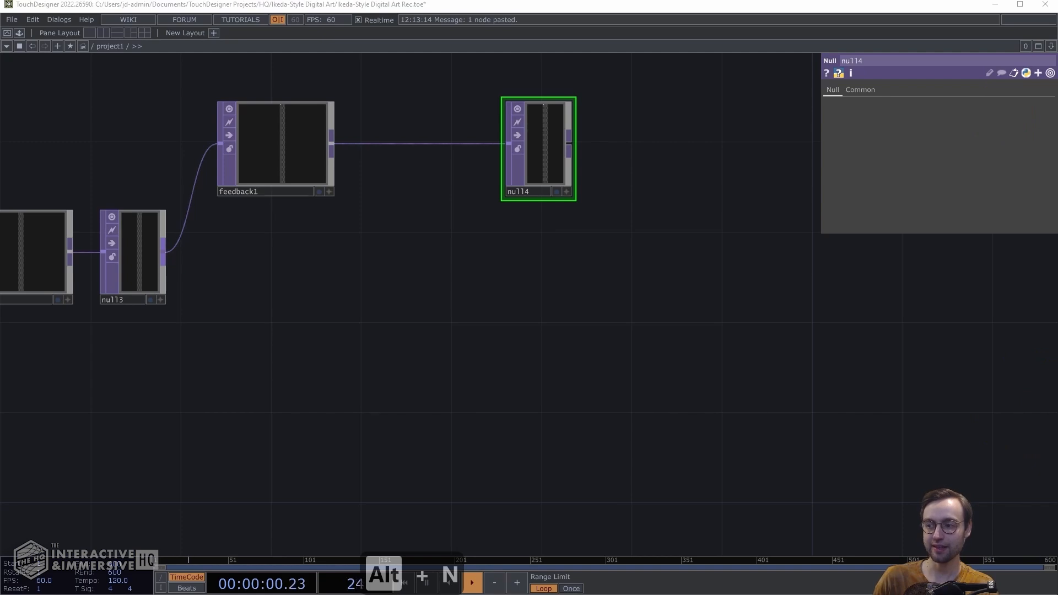
Step: Insert a Transform TOP into the connection between feedback1 and null4, placed midway between them
right_click(392, 143)
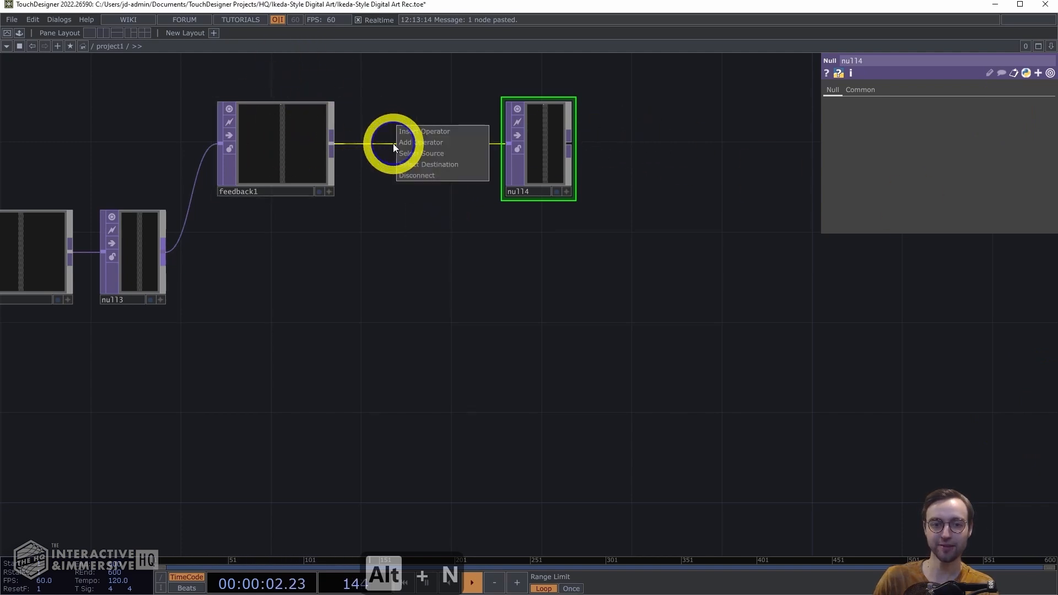
left_click(415, 132)
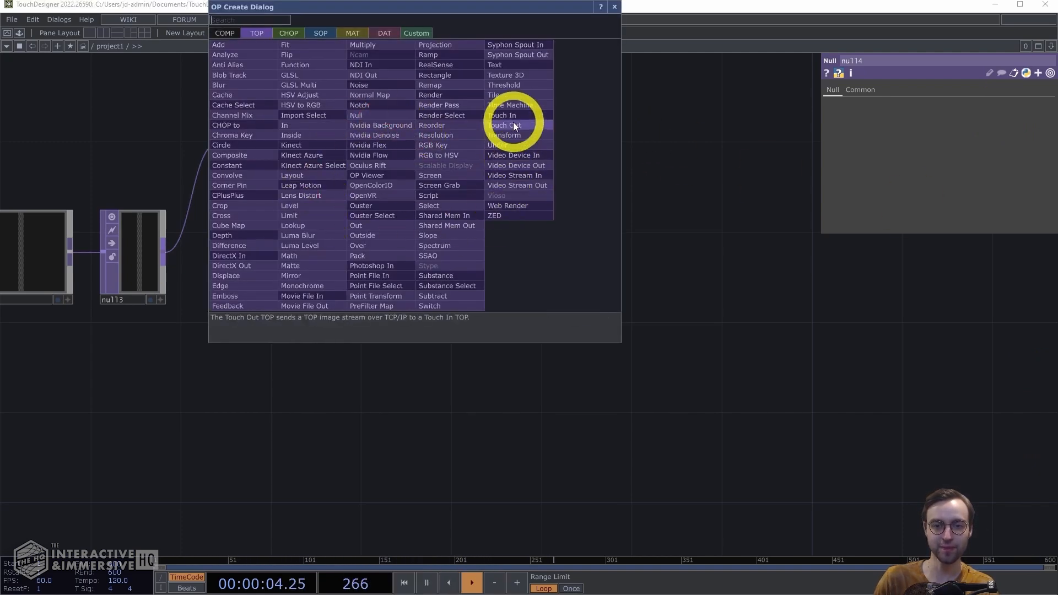
left_click(504, 135)
left_click(428, 150)
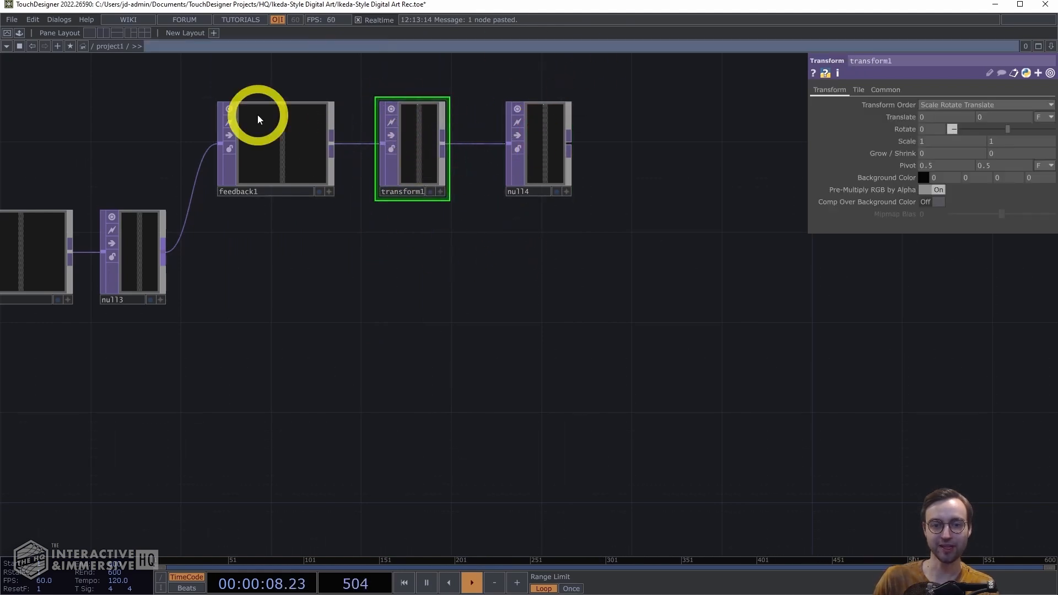
Step: Add a Composite TOP beyond and slightly below null4
left_click_drag(589, 276, 527, 273)
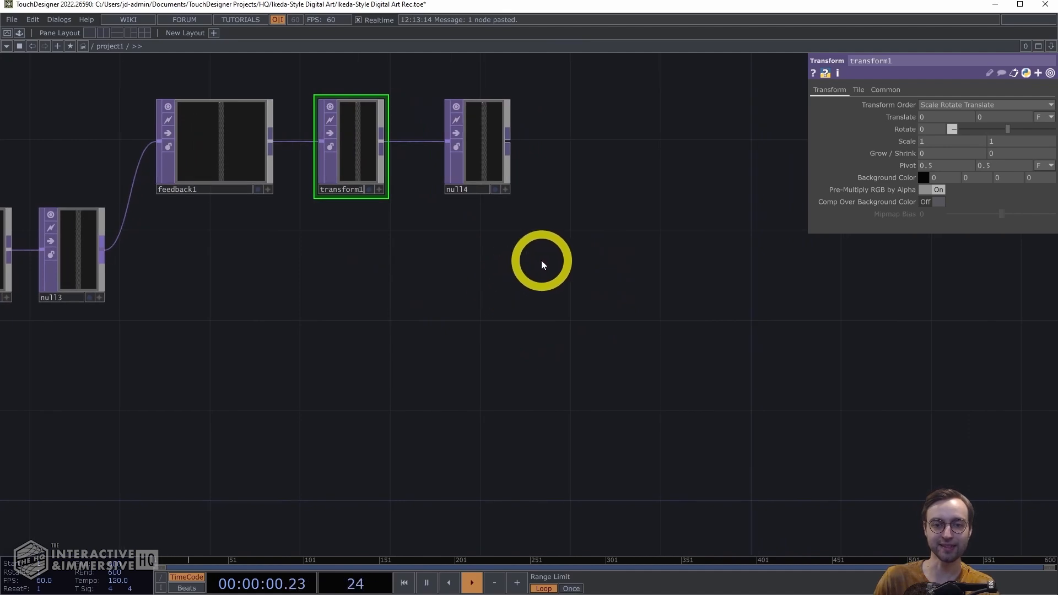
key("Tab")
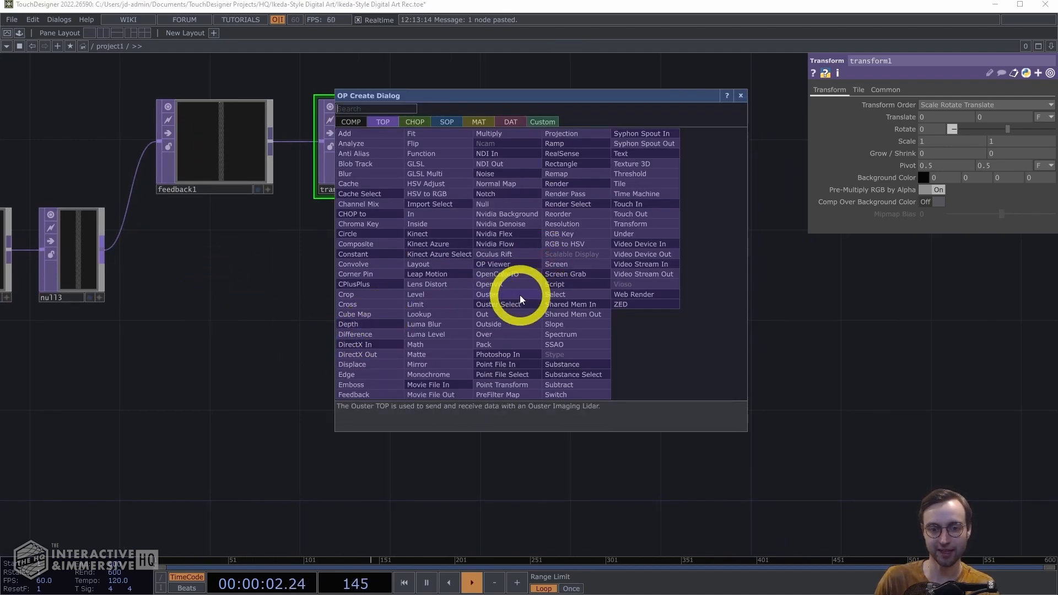
type("x")
key("BackSpace")
key("BackSpace")
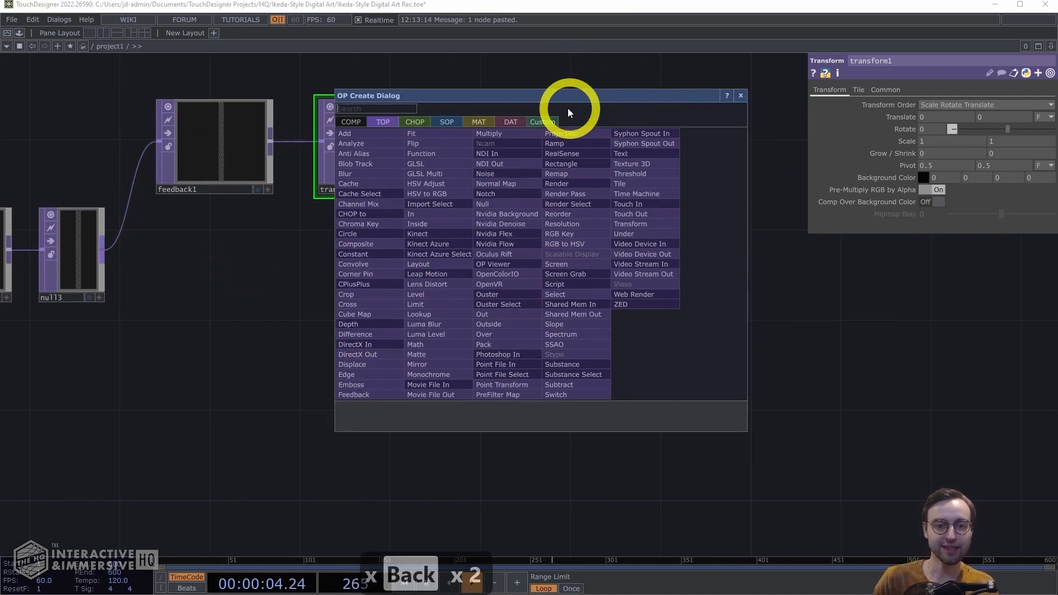
left_click(384, 241)
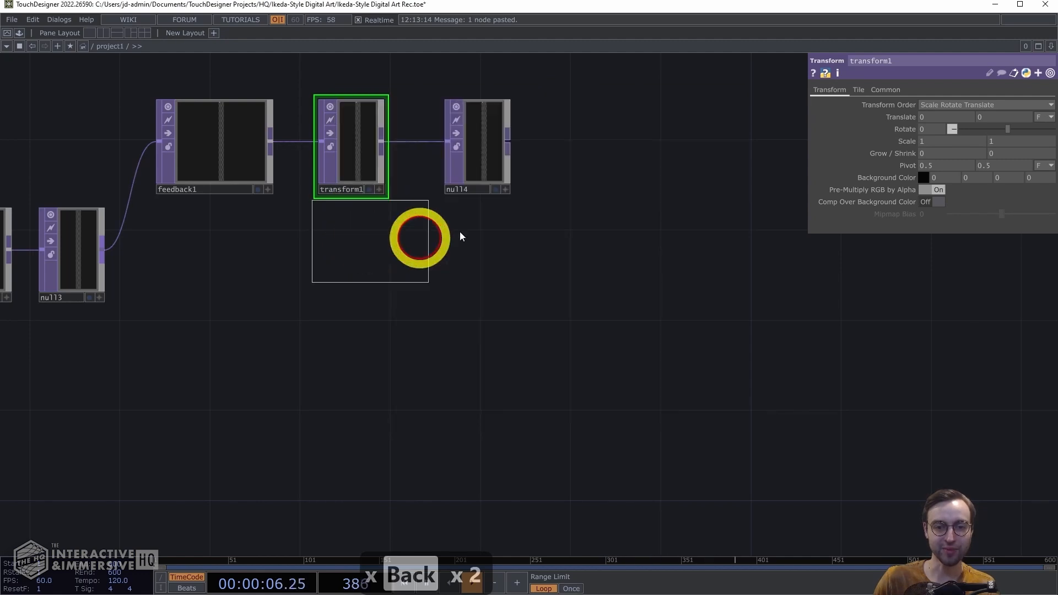
left_click(629, 239)
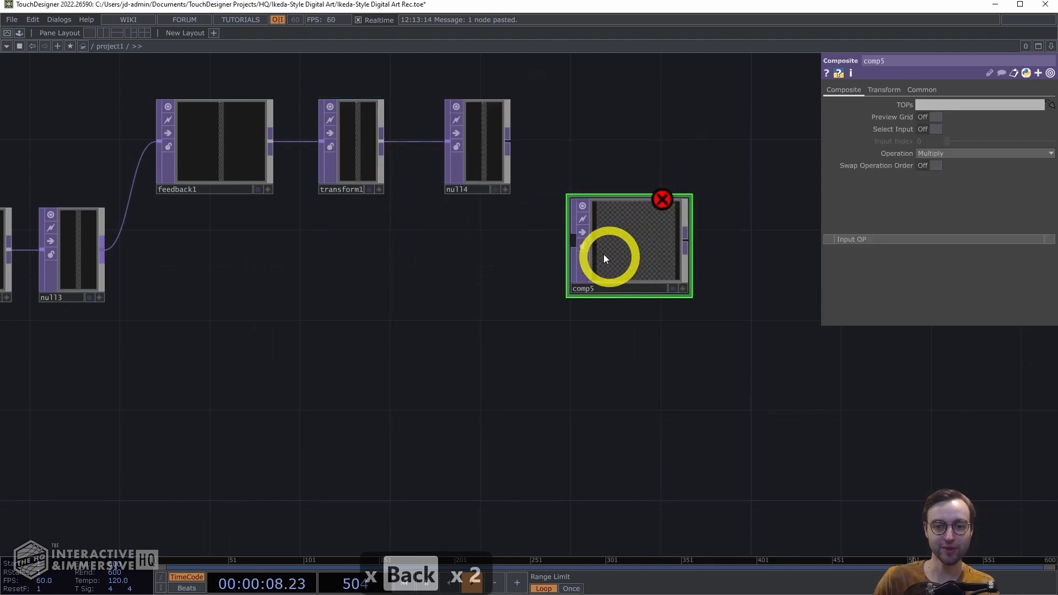
Step: Connect null4 and null3, in that order, to comp5 and set its Operation to Add
left_click_drag(508, 142, 574, 241)
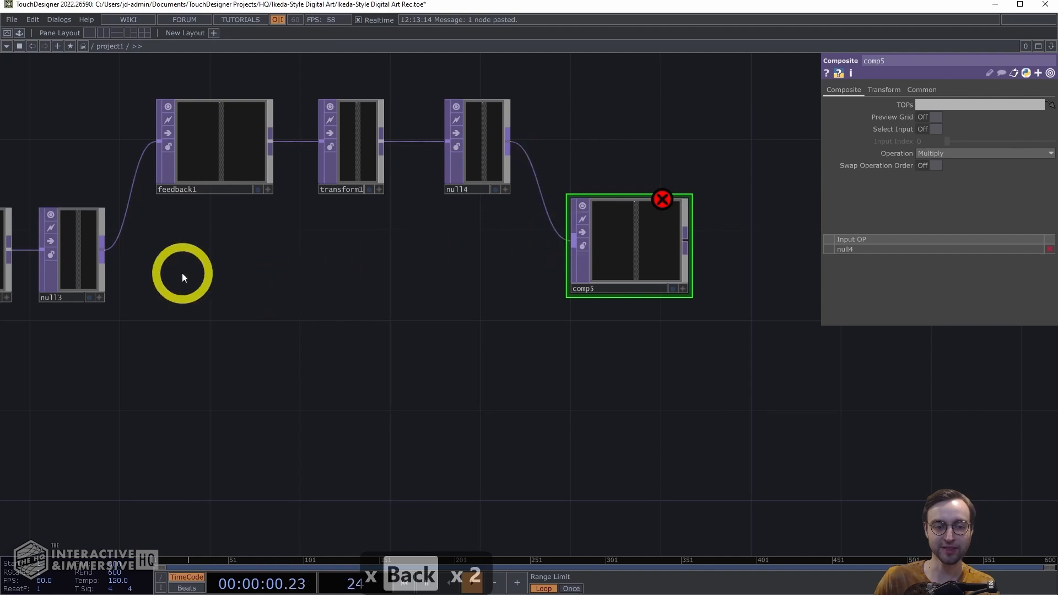
left_click_drag(226, 318, 273, 310)
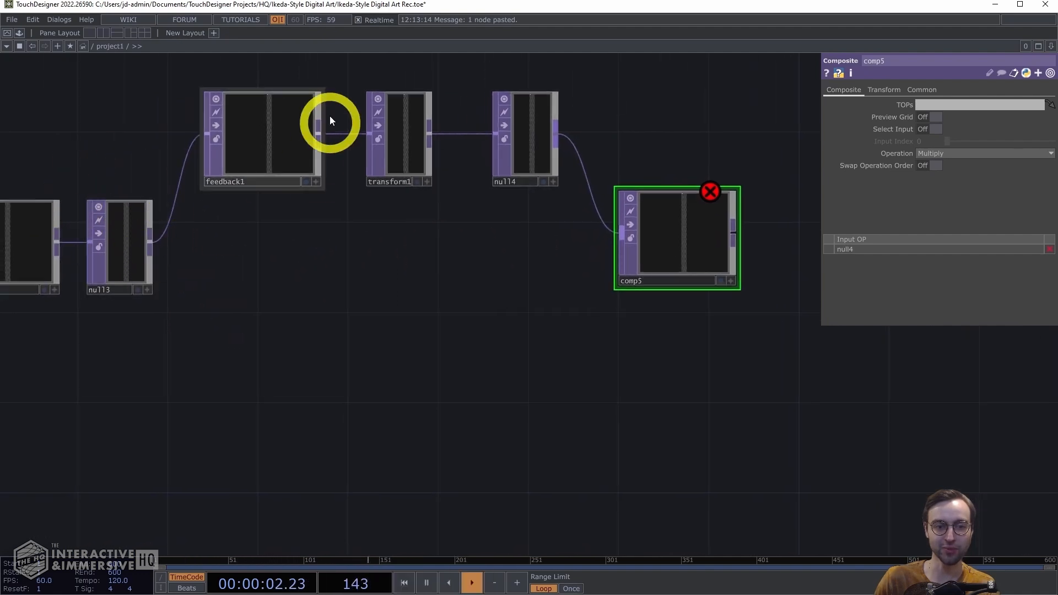
left_click_drag(150, 244, 623, 241)
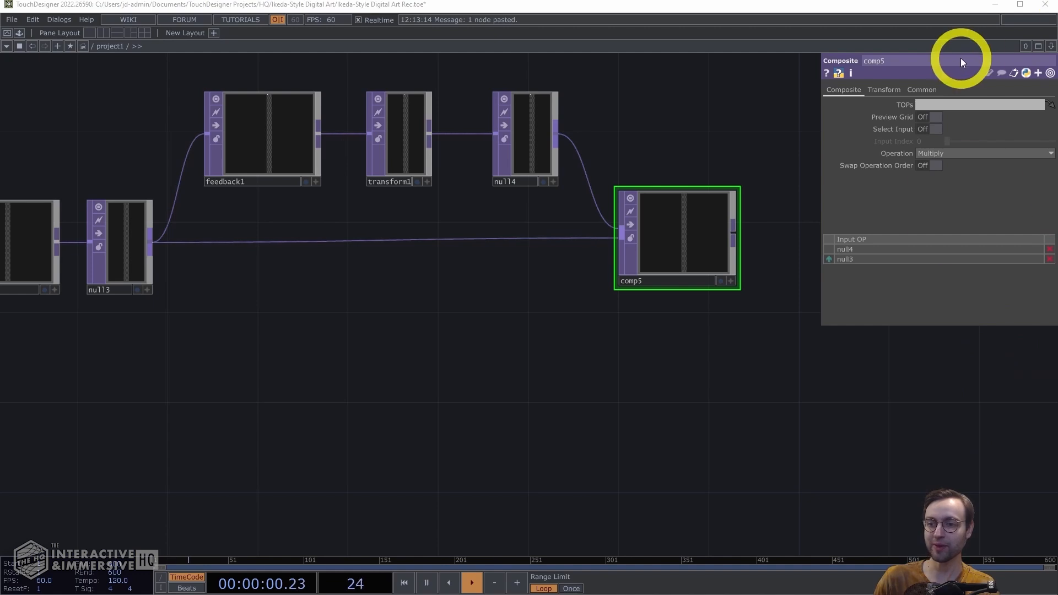
left_click(949, 149)
left_click(938, 162)
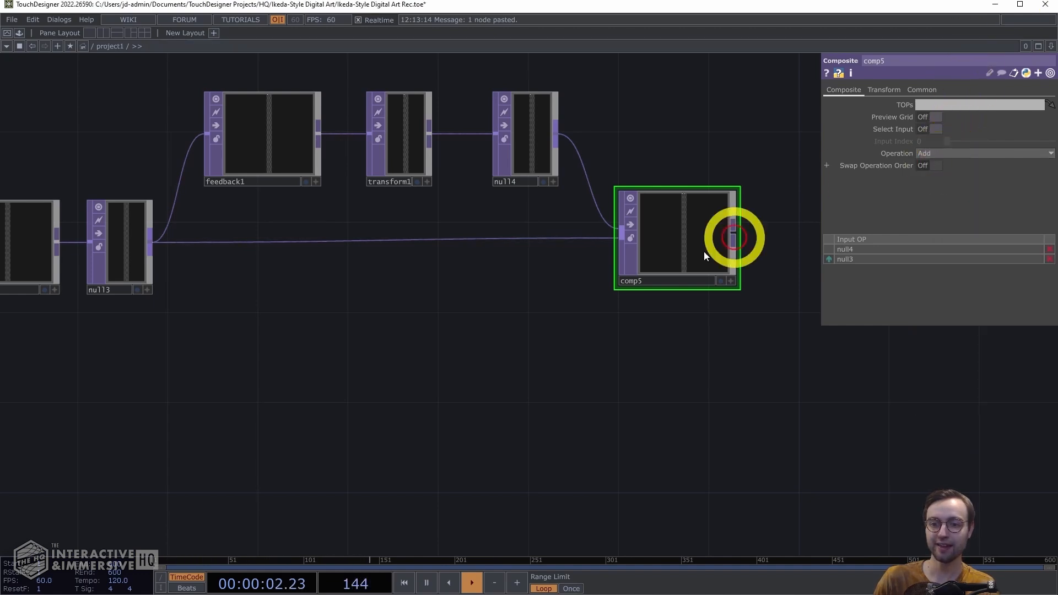
Step: Set feedback1's Target TOP to comp5 to close the feedback loop
scroll(581, 351, "down", 2)
scroll(584, 349, "up", 5)
left_click_drag(586, 348, 464, 464)
scroll(628, 225, "up", 5)
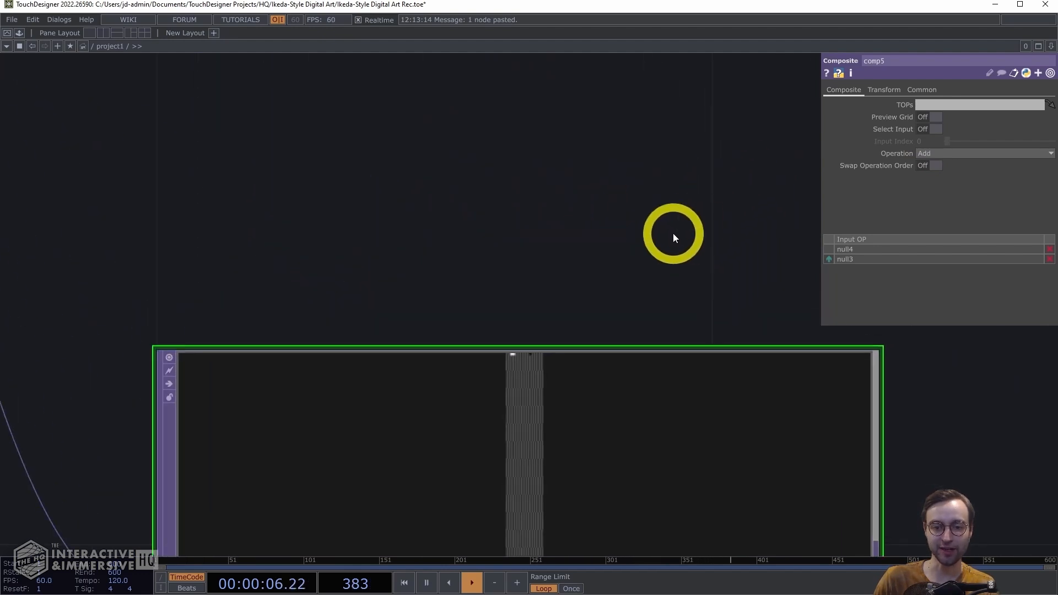
scroll(673, 236, "down", 2)
scroll(495, 277, "down", 4)
left_click(307, 189)
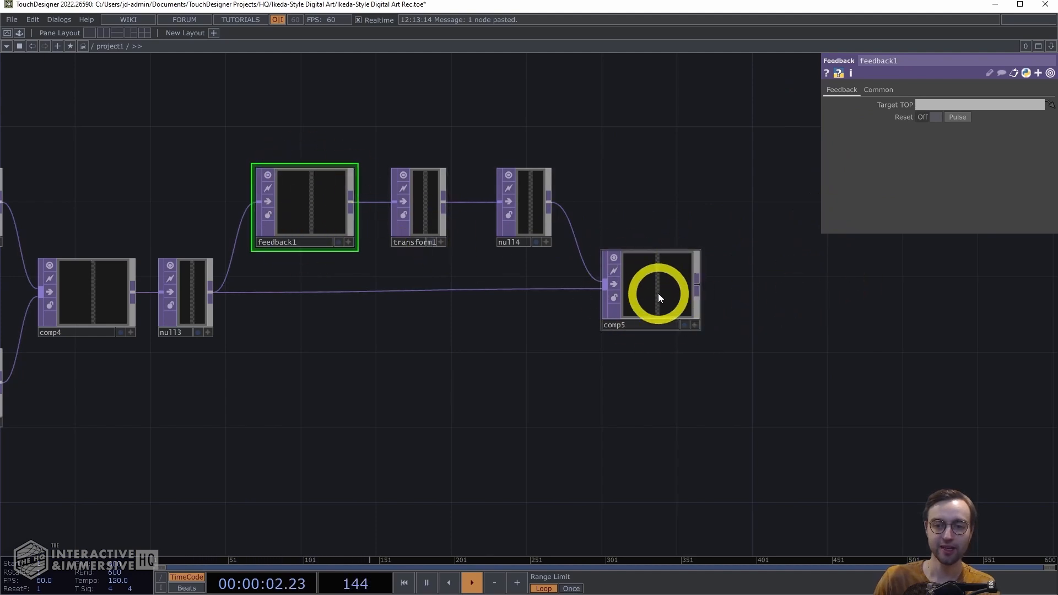
left_click_drag(647, 282, 910, 109)
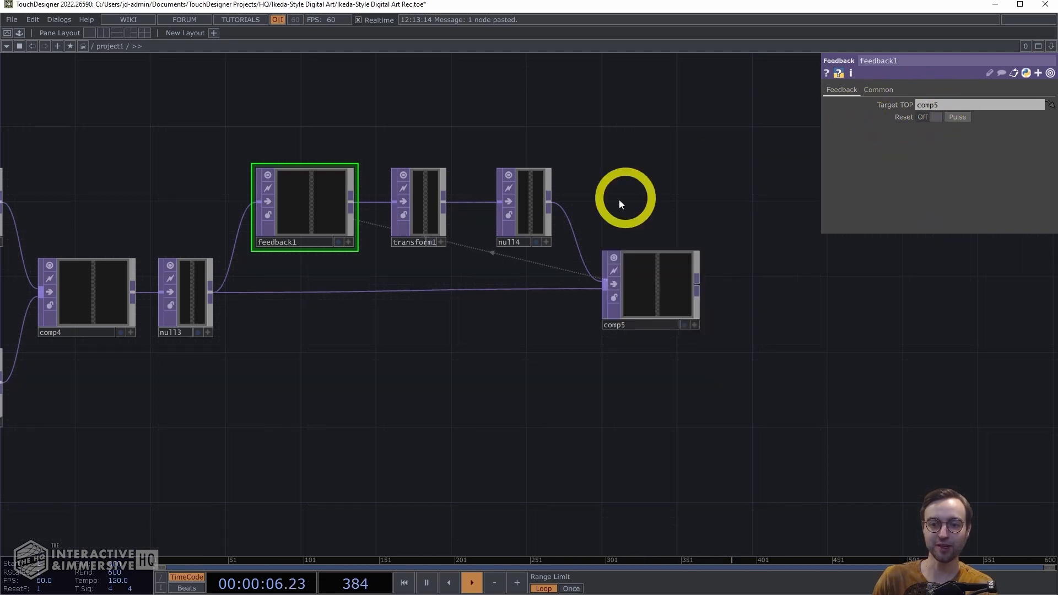
Step: Examine the upper edge of comp5's output image up close
scroll(639, 202, "up", 10)
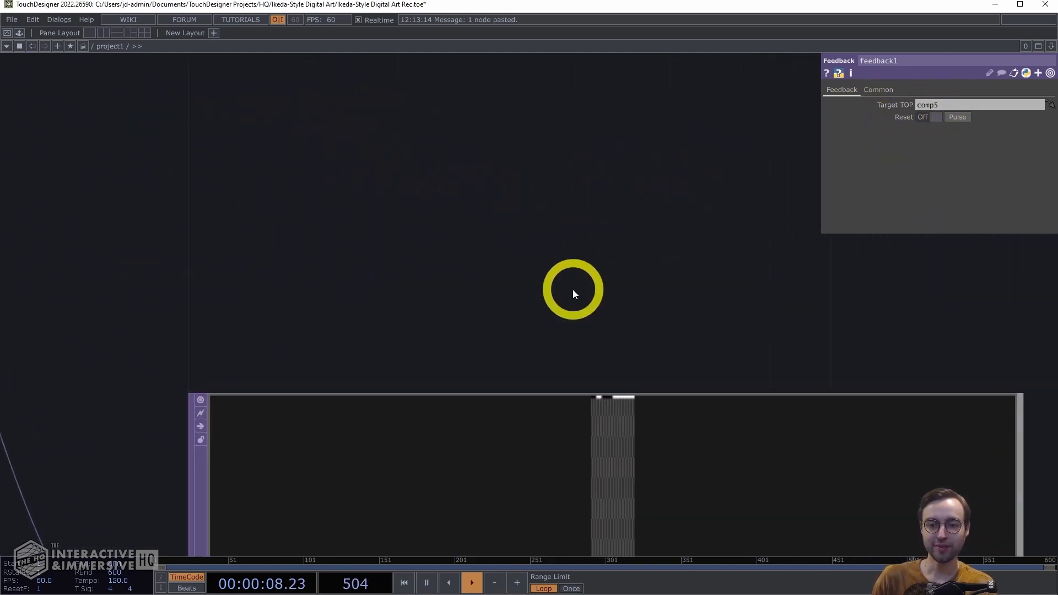
scroll(586, 203, "up", 3)
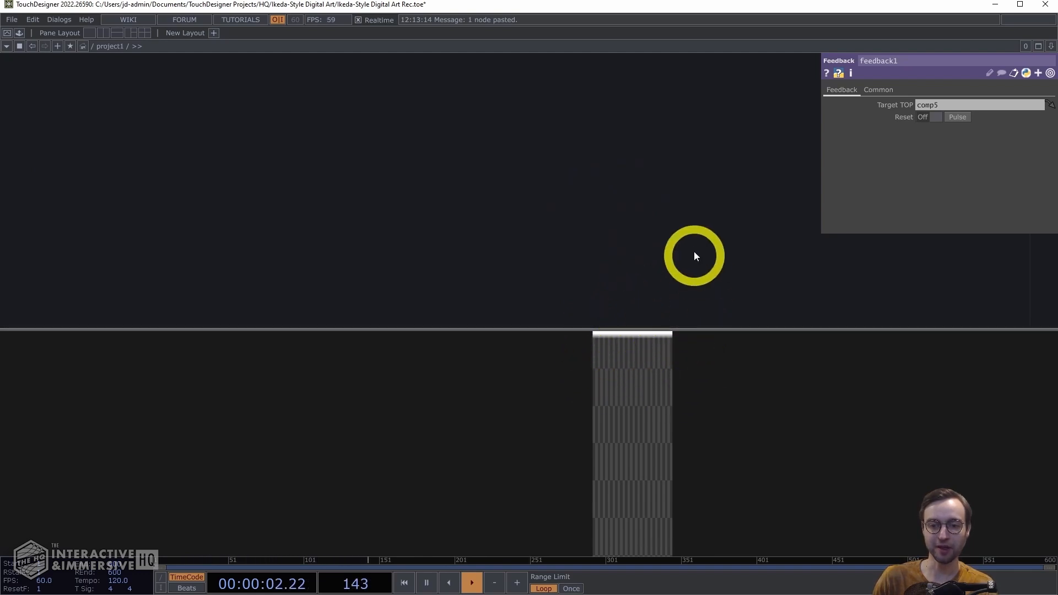
scroll(696, 262, "down", 5)
scroll(680, 246, "down", 2)
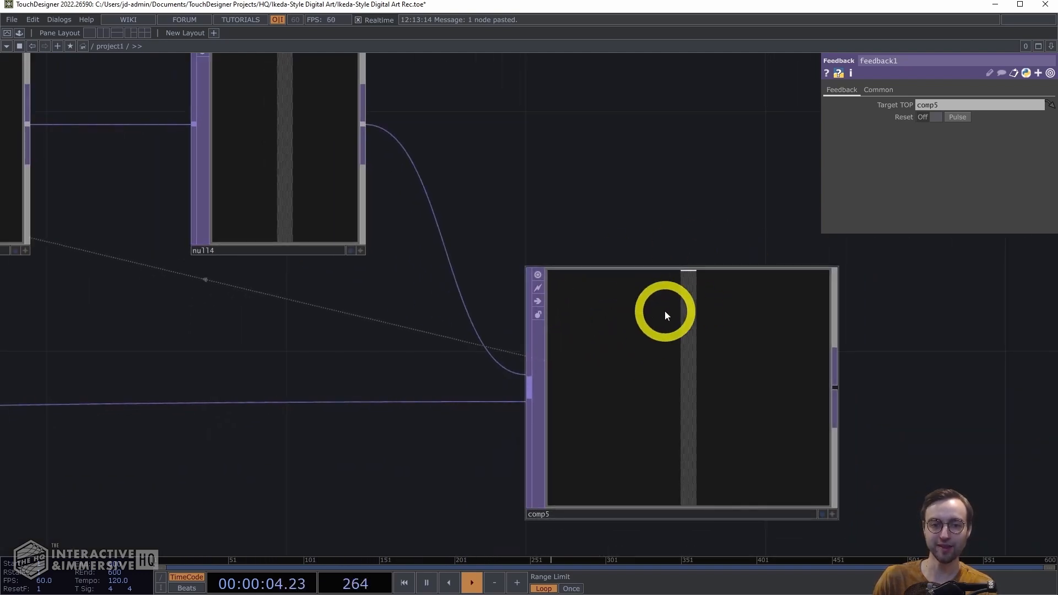
scroll(676, 299, "up", 4)
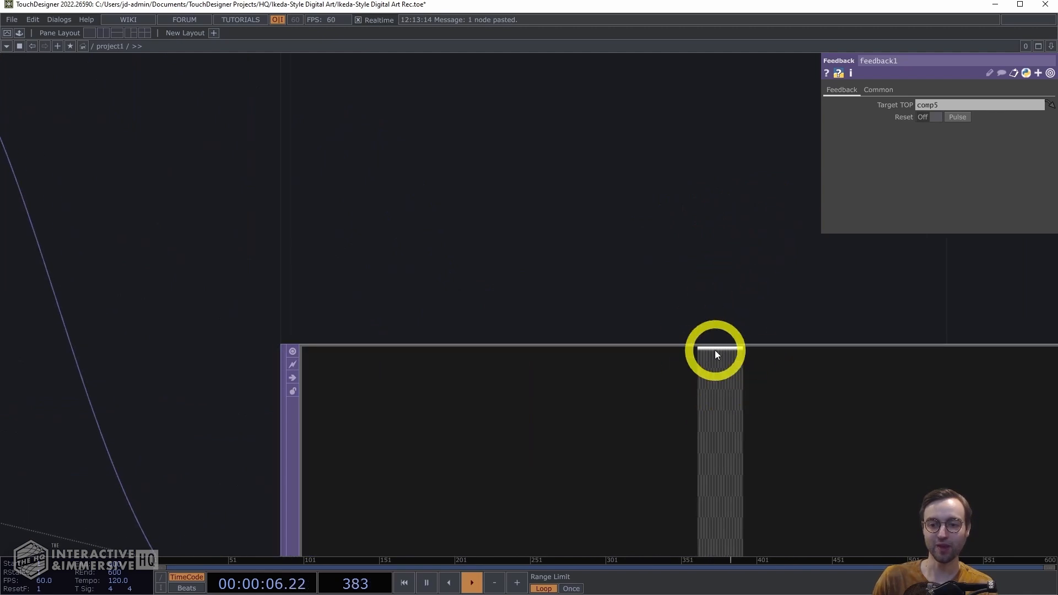
scroll(719, 297, "down", 6)
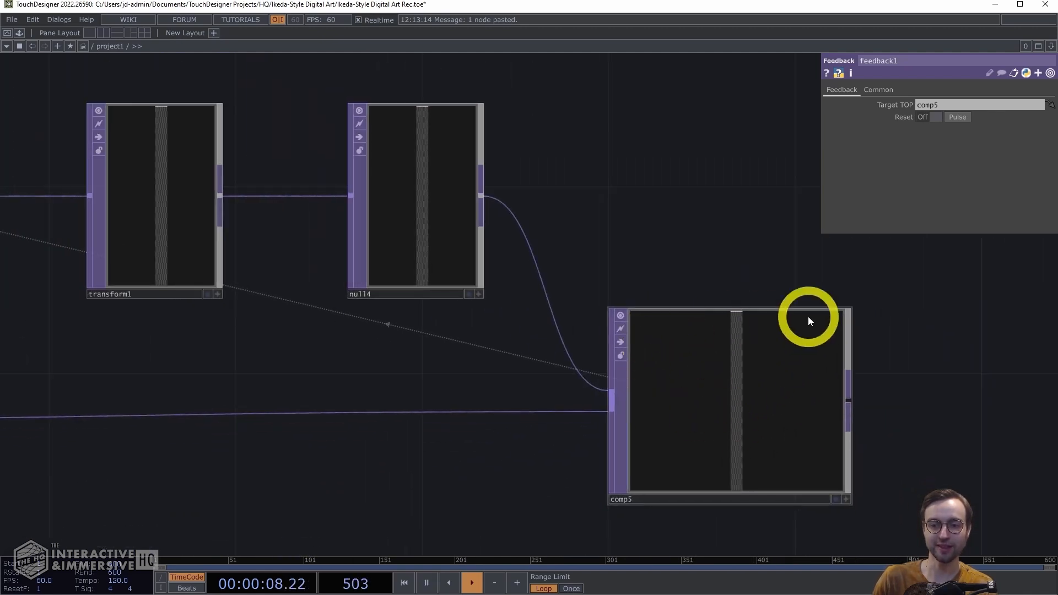
scroll(689, 259, "down", 5)
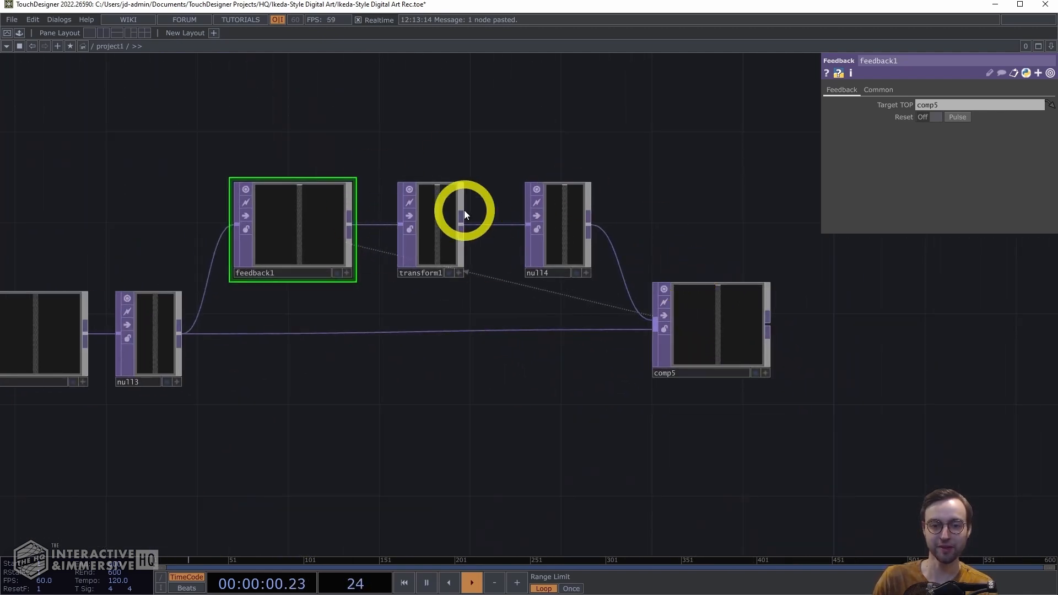
Step: Set Input Smoothness and Viewer Smoothness to Nearest Pixel for feedback1, transform1, null4 and comp5 together
left_click_drag(821, 419, 243, 160)
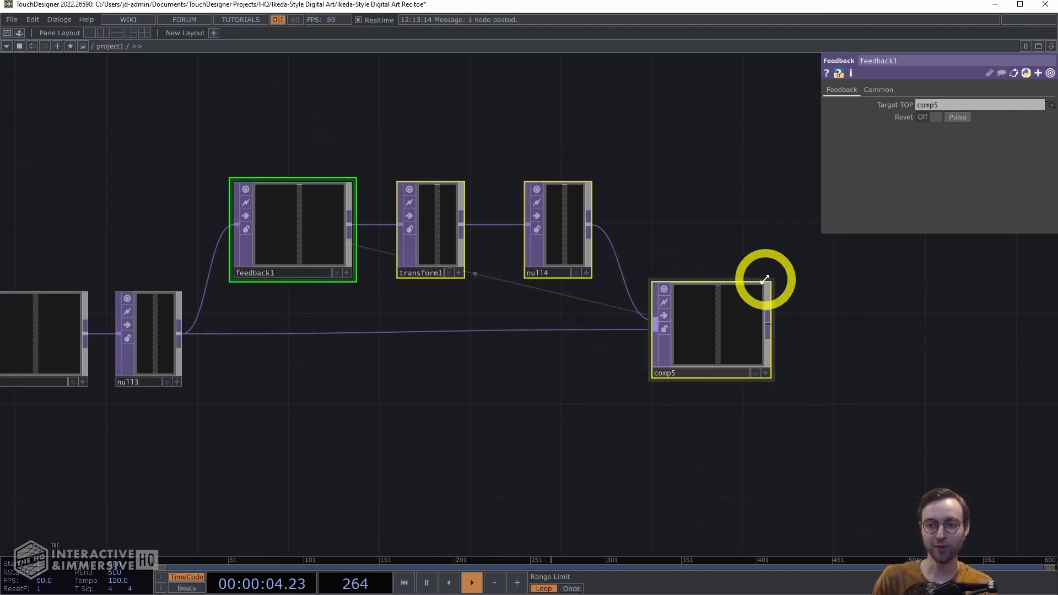
left_click_drag(799, 472, 259, 184)
left_click(878, 89)
left_click(950, 165)
left_click(937, 179)
left_click(939, 189)
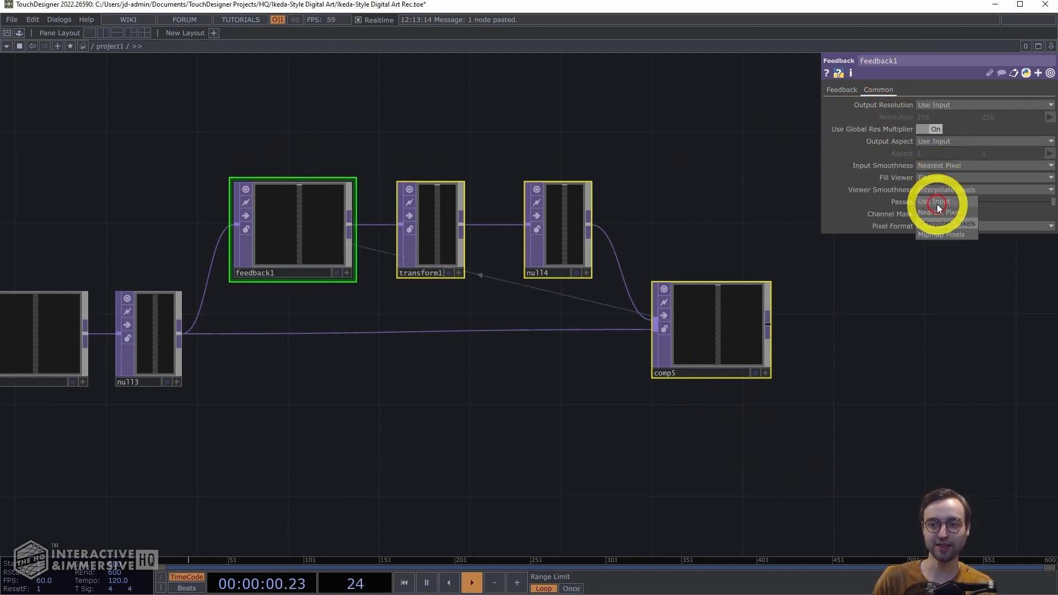
left_click(936, 213)
left_click(710, 237)
Step: Set transform1's vertical Translate to -0.005 and check the trail it makes in comp5's output
left_click(436, 229)
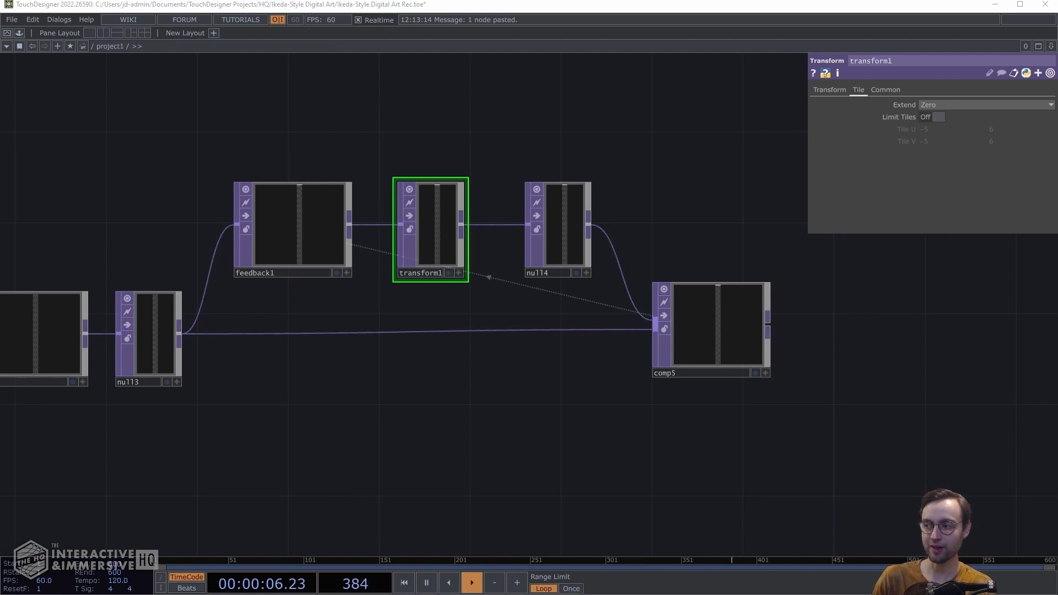
left_click(827, 91)
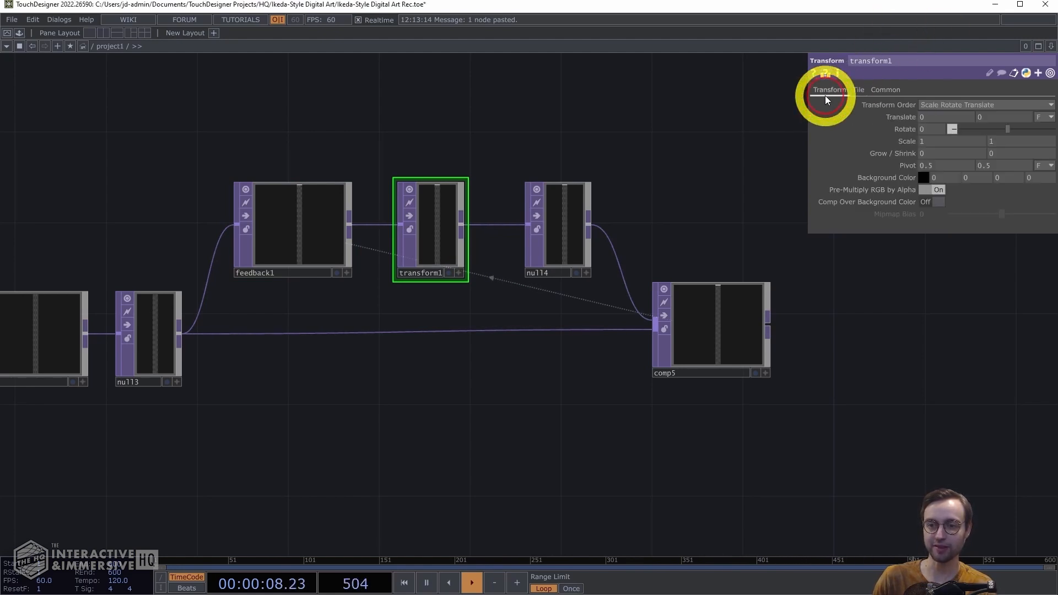
scroll(799, 345, "up", 5)
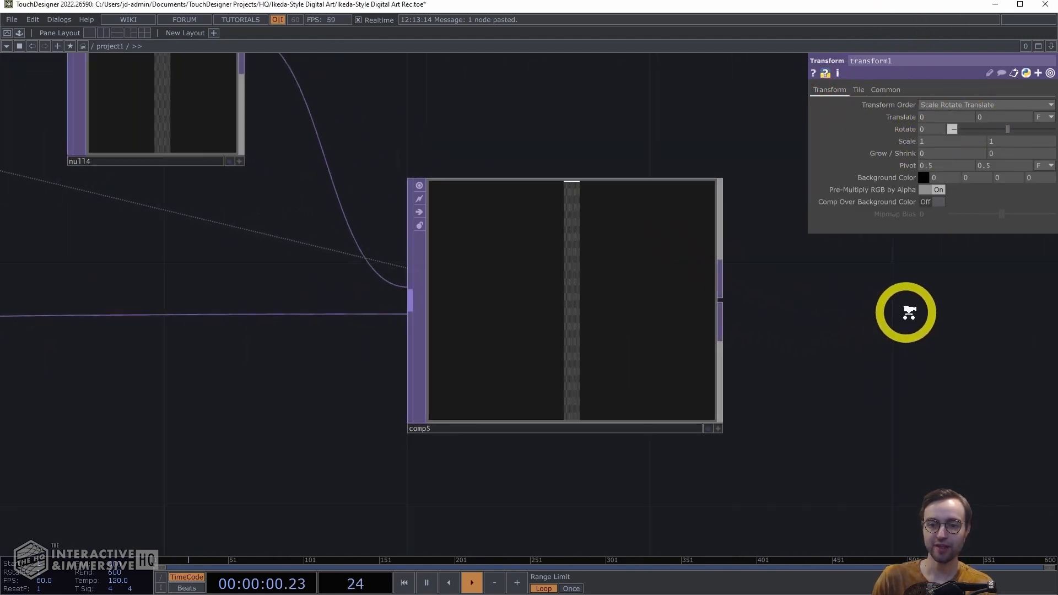
left_click_drag(579, 154, 619, 207)
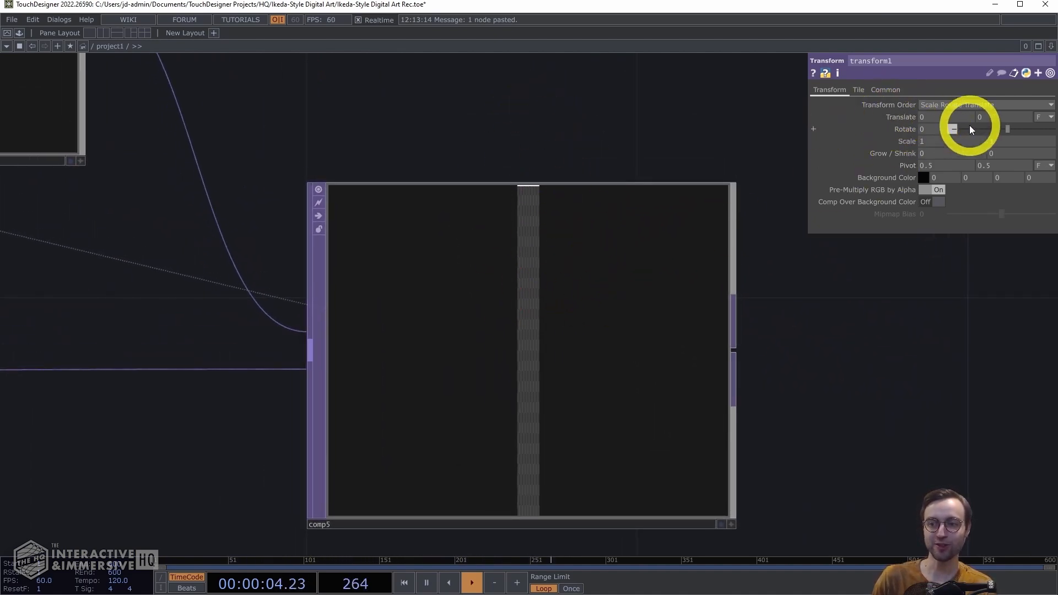
middle_click_drag(998, 114, 976, 118)
middle_click_drag(663, 128, 832, 105)
left_click_drag(612, 155, 813, 74)
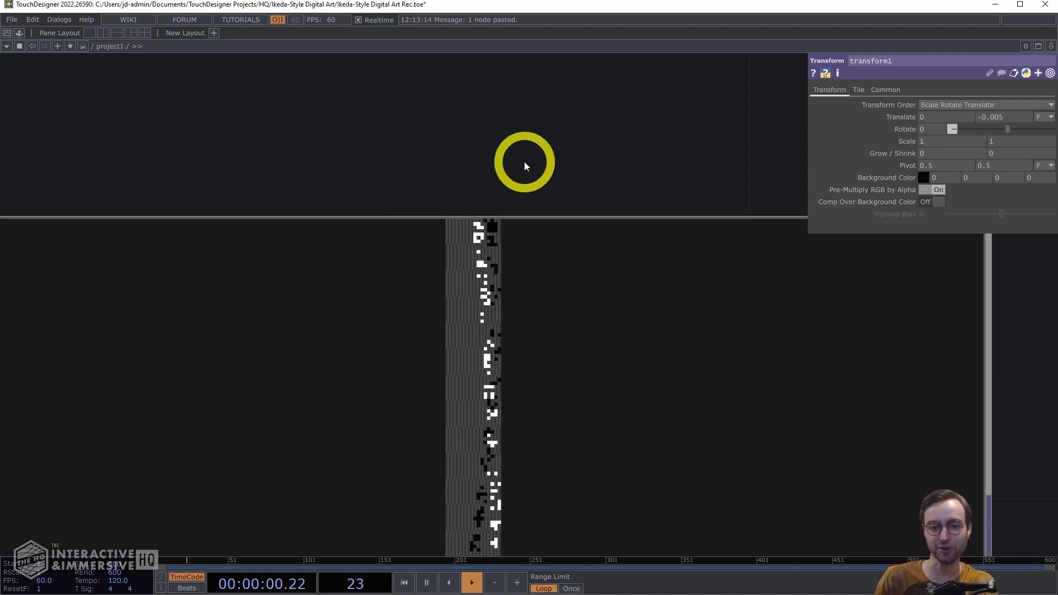
Step: Add a Null TOP fed by comp5's output and place it just beside comp5
scroll(523, 159, "down", 8)
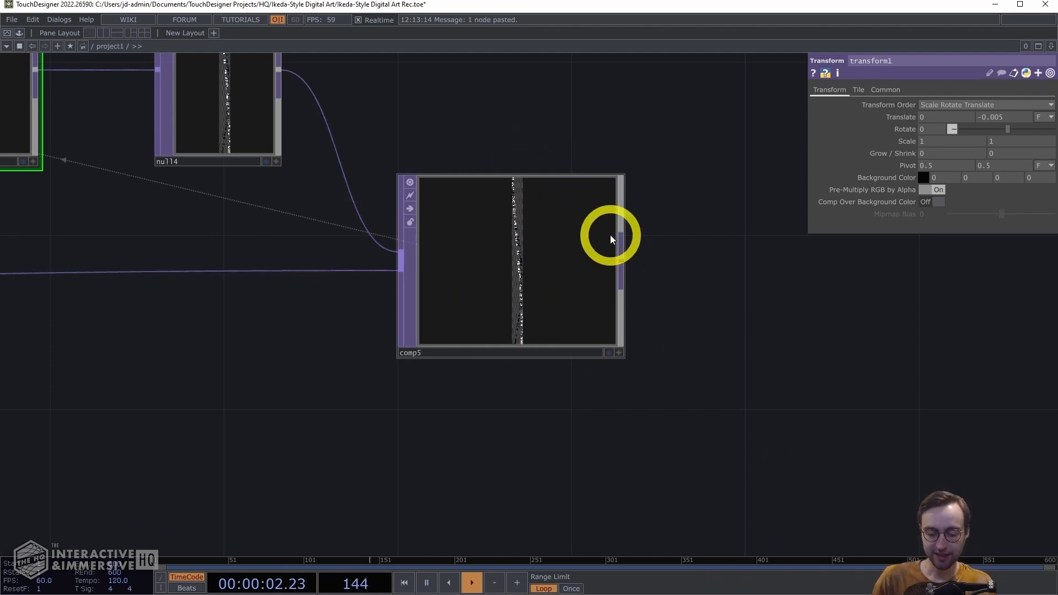
key("alt+n")
key("Escape")
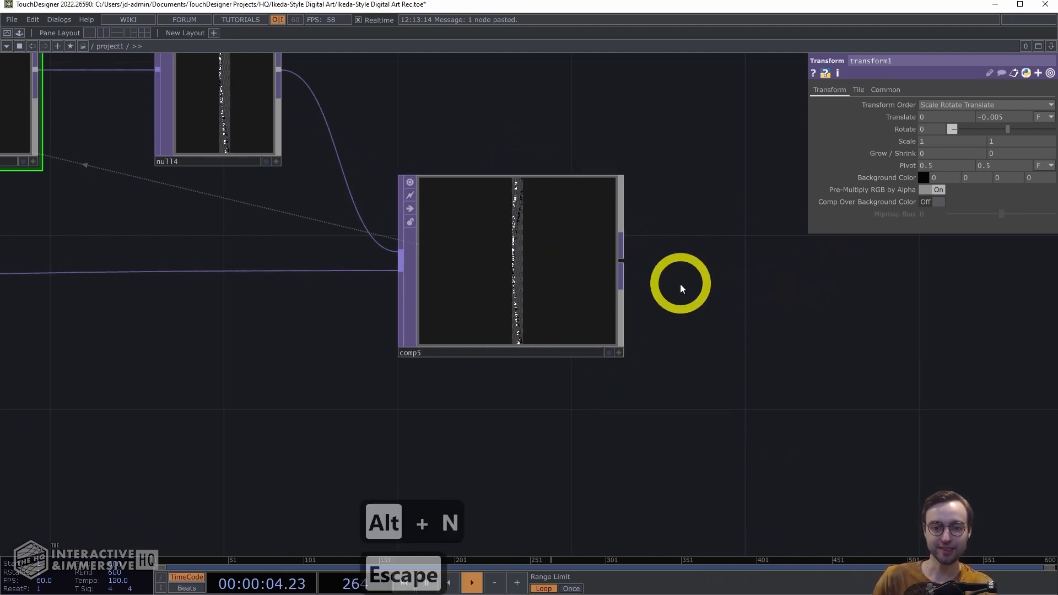
left_click(545, 279)
key("alt+n")
left_click(767, 303)
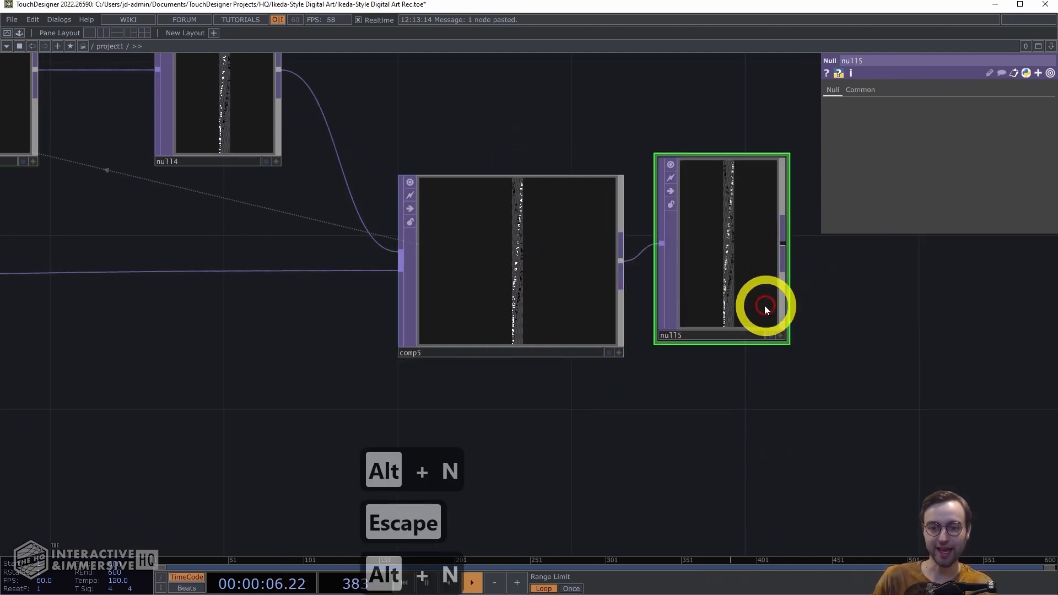
scroll(711, 427, "down", 6)
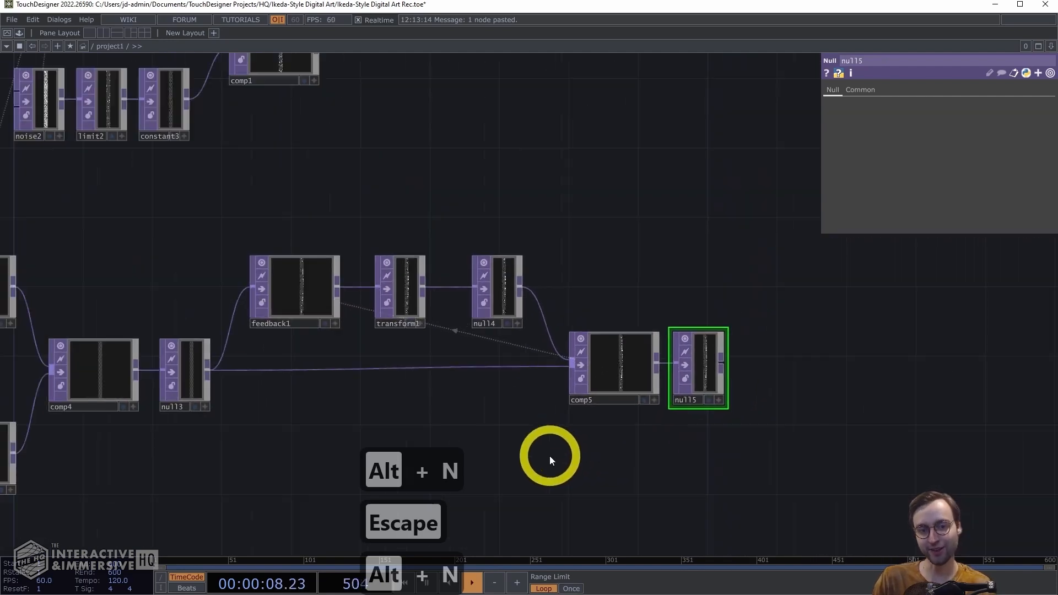
scroll(709, 292, "down", 4)
scroll(573, 248, "down", 2)
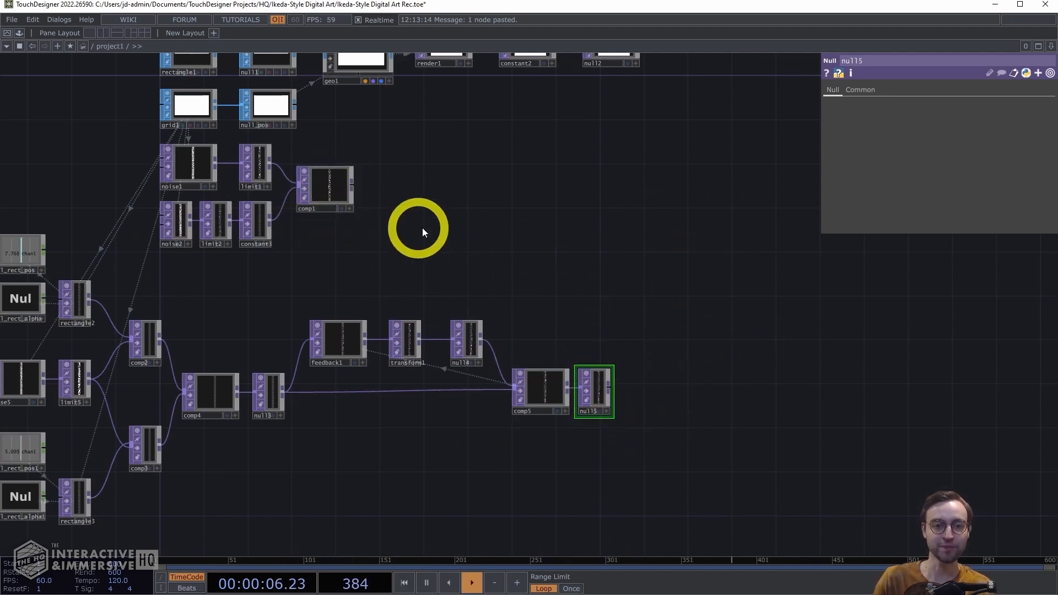
Step: Move the whole LFO, rectangle, composite and feedback network so that null5 sits roughly beneath comp1
left_click_drag(485, 131, 403, 209)
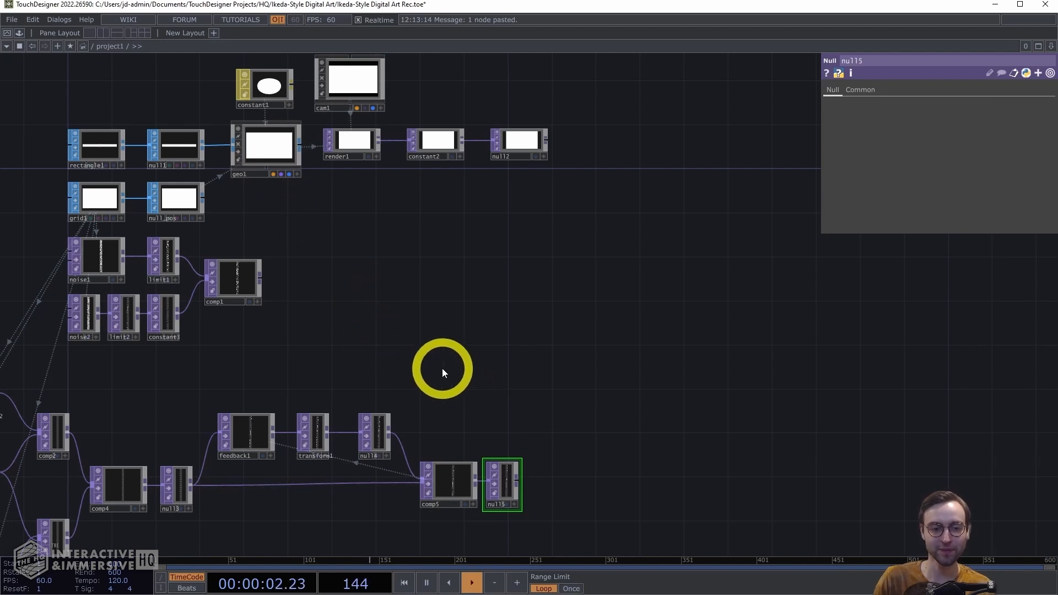
left_click_drag(368, 371, 634, 296)
scroll(606, 295, "down", 4)
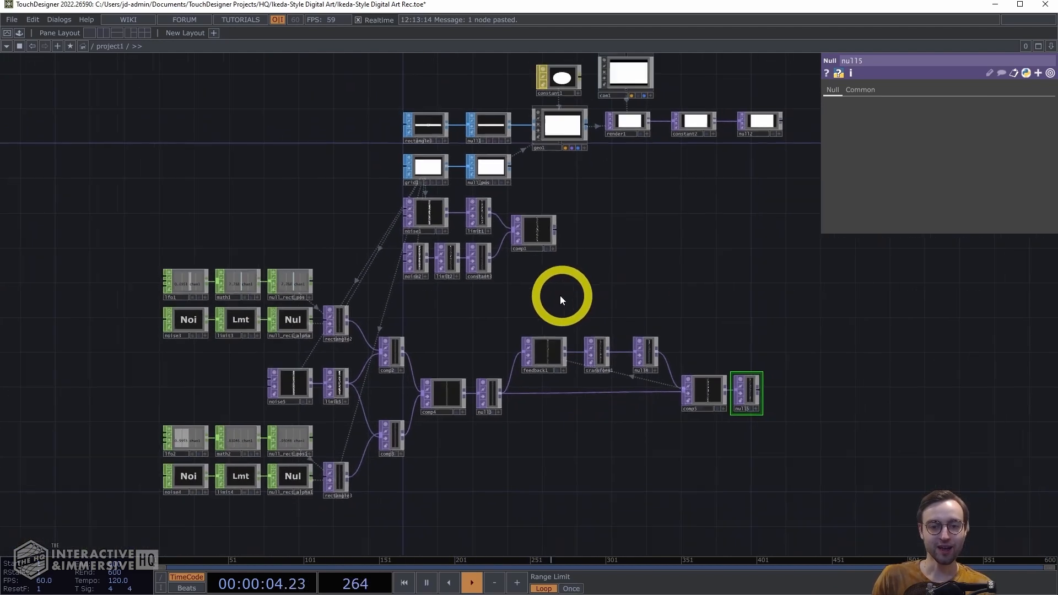
left_click_drag(256, 376, 226, 273)
left_click_drag(170, 291, 431, 498)
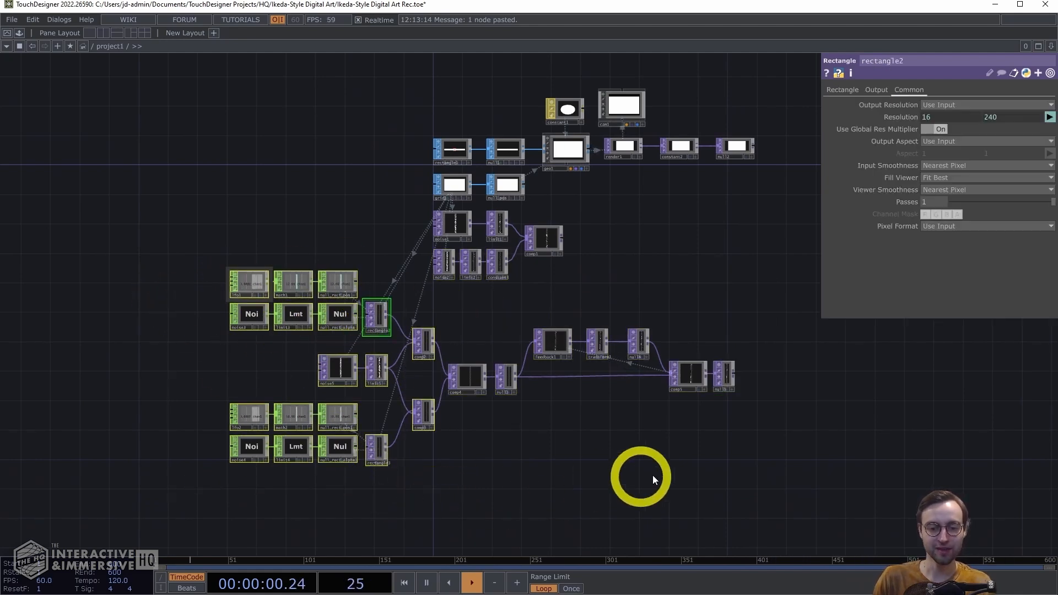
left_click_drag(797, 477, 473, 313)
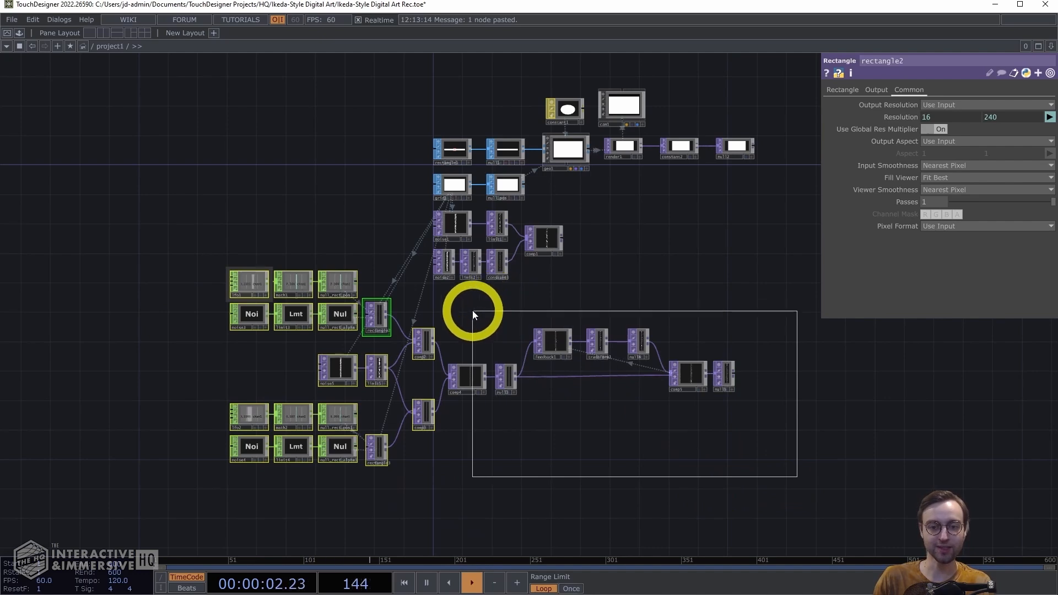
left_click_drag(477, 384, 295, 362)
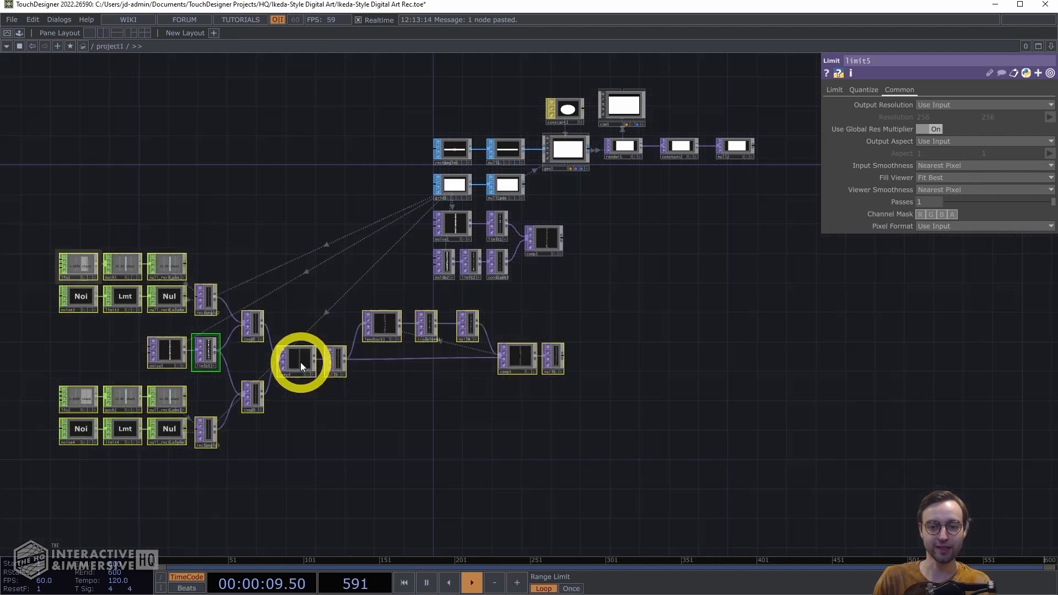
left_click_drag(519, 354, 548, 351)
left_click(572, 296)
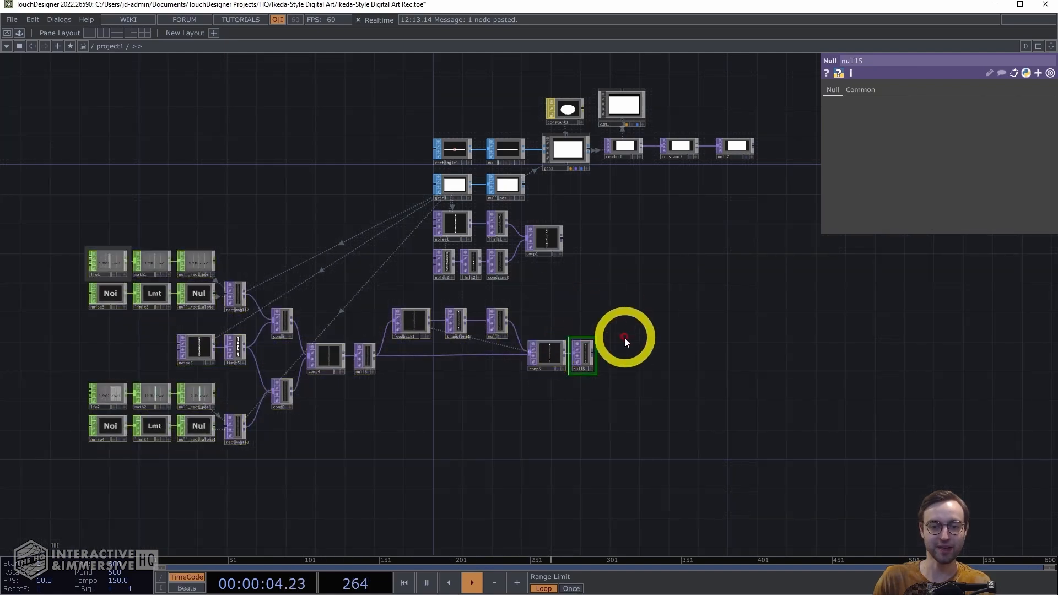
Step: Add a Null TOP fed by comp1's output and place it just beside comp1
left_click(548, 234)
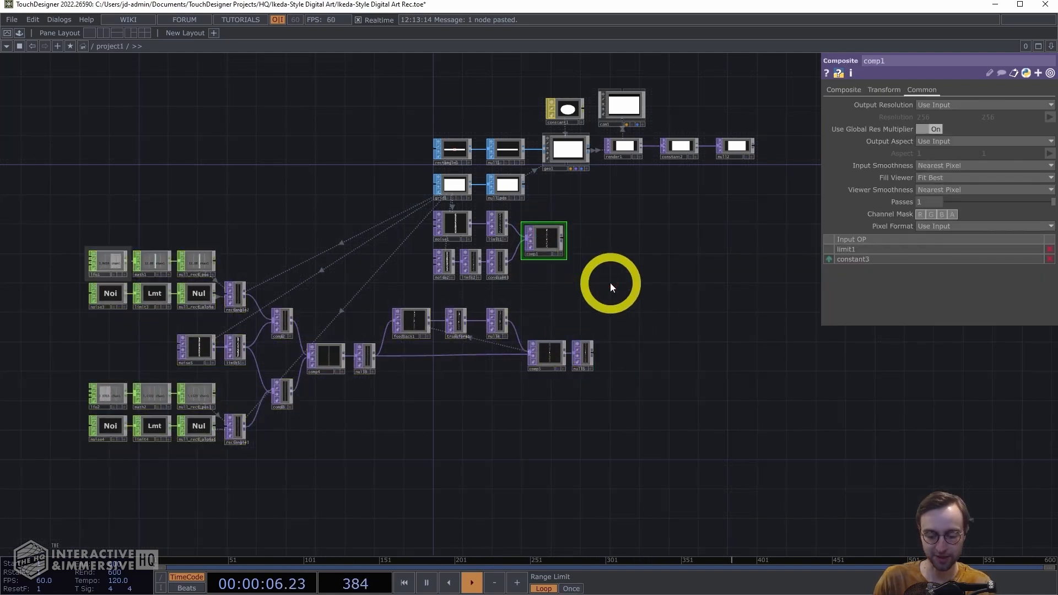
key("alt+n")
left_click(593, 243)
Step: Create a Layout TOP and place it beyond null6 and null5, midway between the two chains
scroll(700, 358, "up", 4)
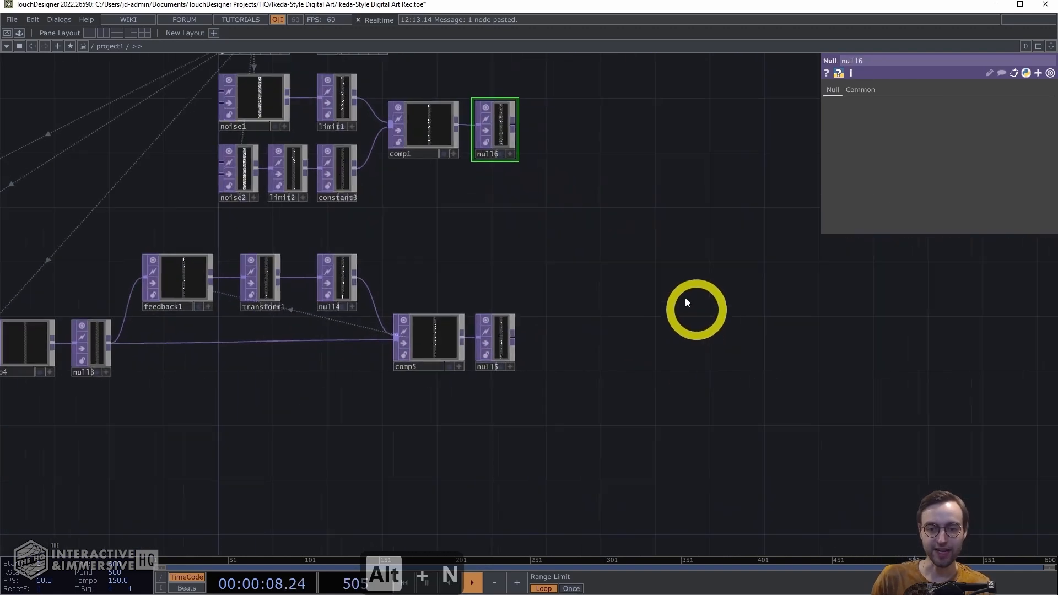
left_click_drag(601, 274, 573, 346)
key("Tab")
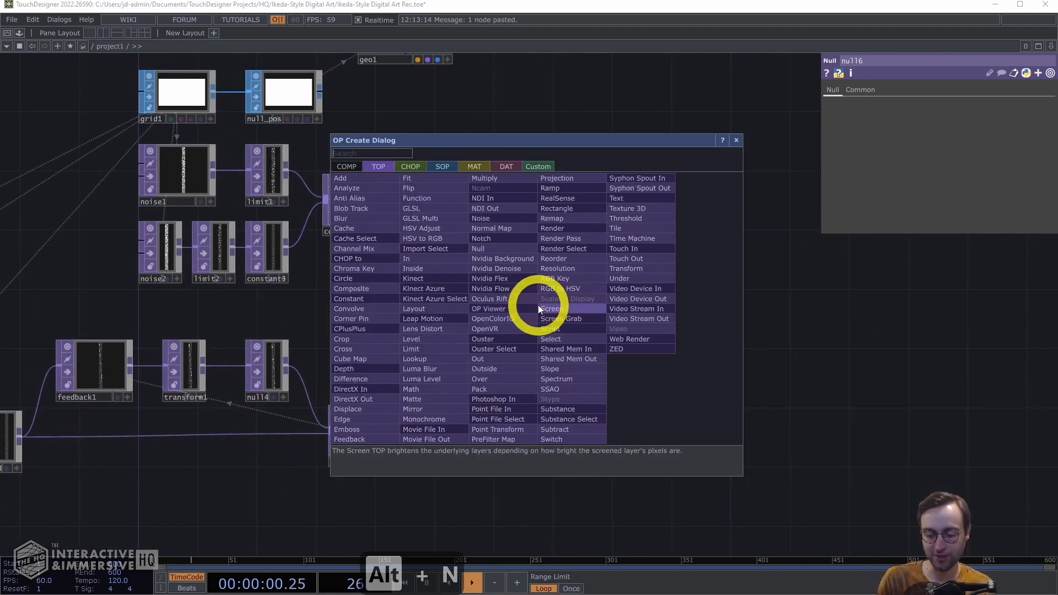
type("layou")
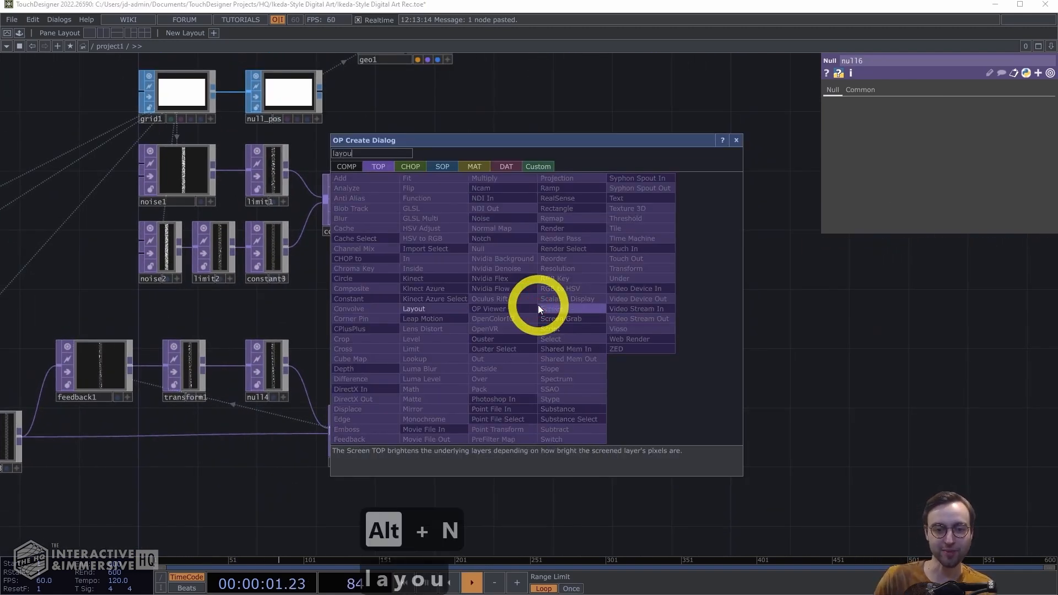
left_click(439, 308)
left_click(578, 294)
left_click_drag(575, 294, 544, 312)
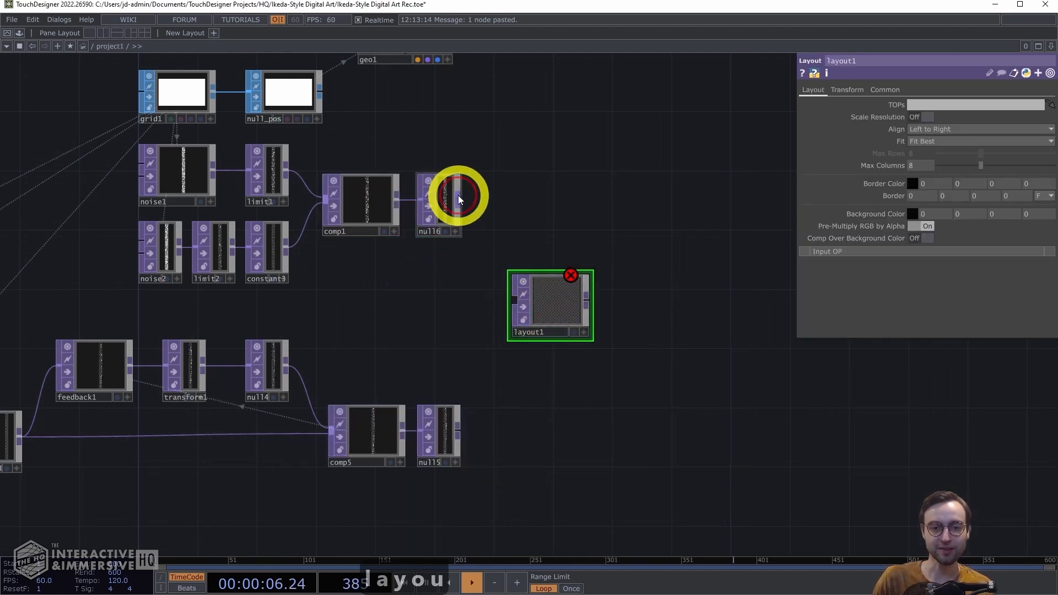
Step: Wire null6 and null5 into layout1, with null6 as the first input
left_click(507, 300)
scroll(513, 411, "up", 3)
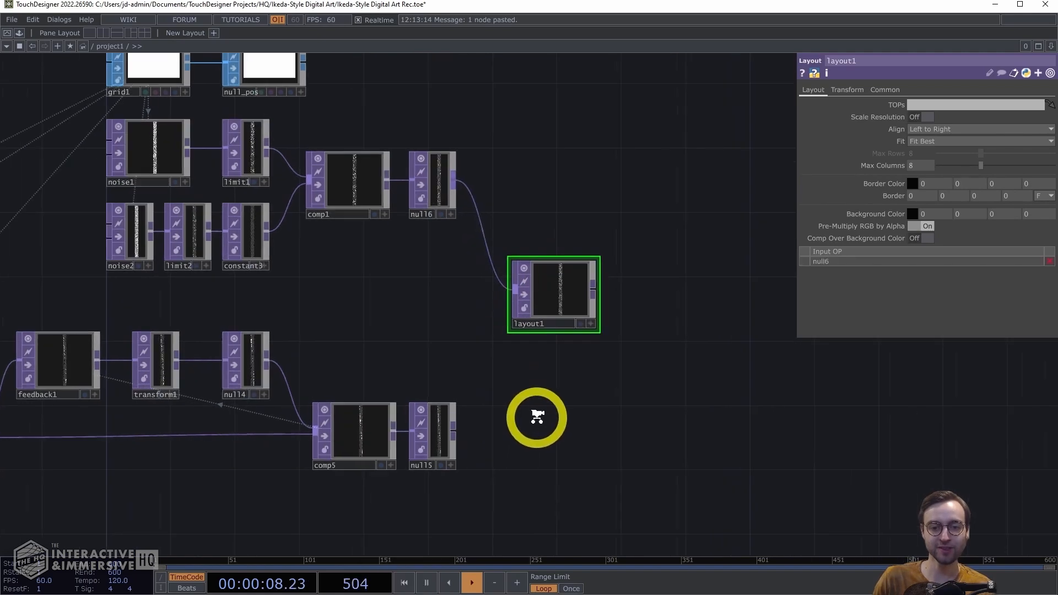
left_click_drag(496, 401, 502, 375)
left_click(442, 408)
left_click(513, 223)
left_click_drag(390, 226, 395, 283)
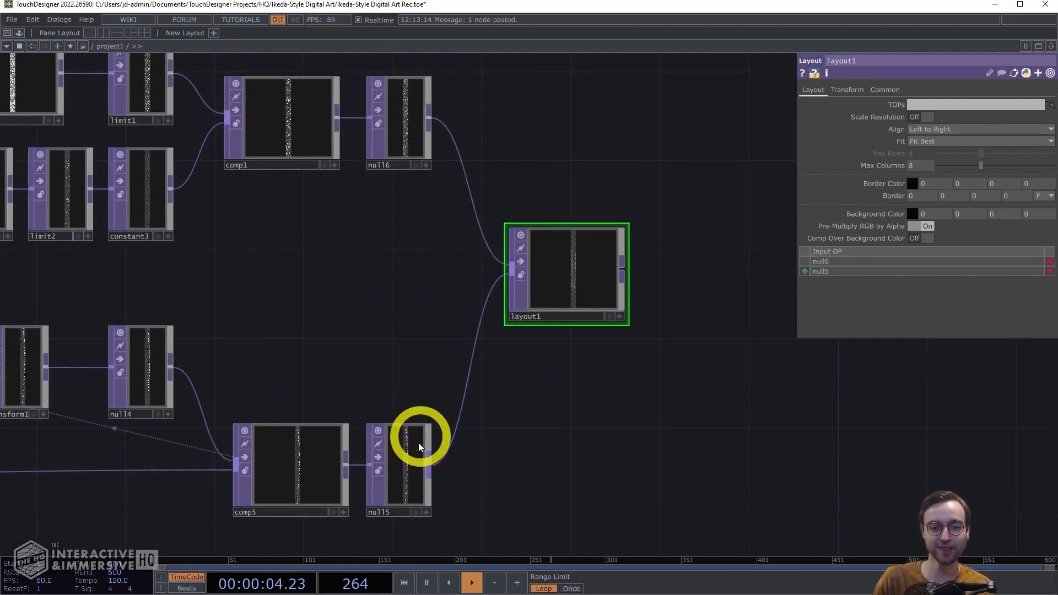
Step: Turn on Scale Resolution for layout1 and check its side-by-side output up close
left_click_drag(591, 416, 470, 322)
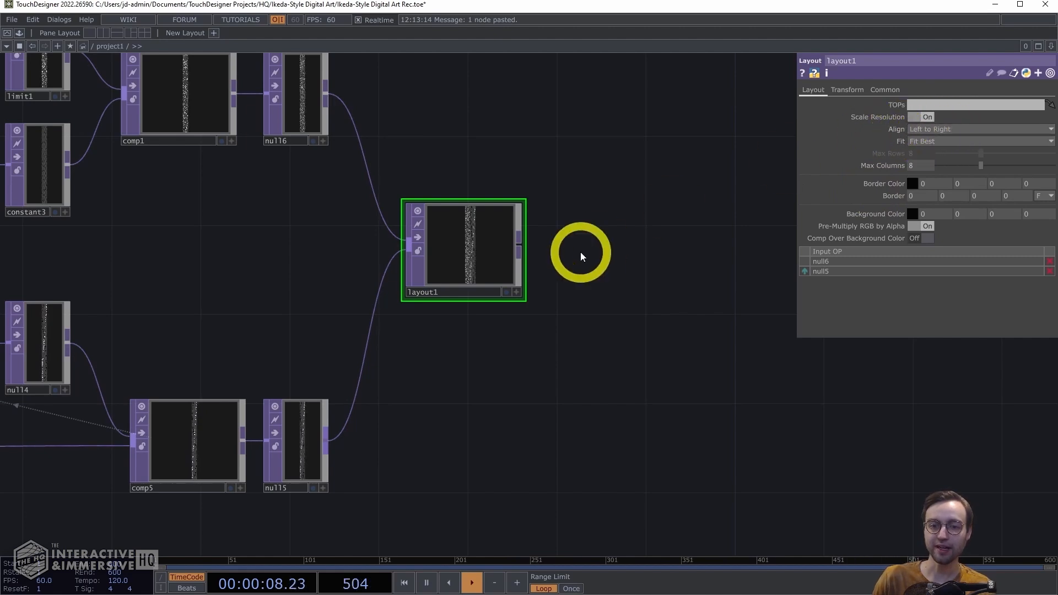
scroll(578, 250, "up", 5)
scroll(749, 265, "up", 2)
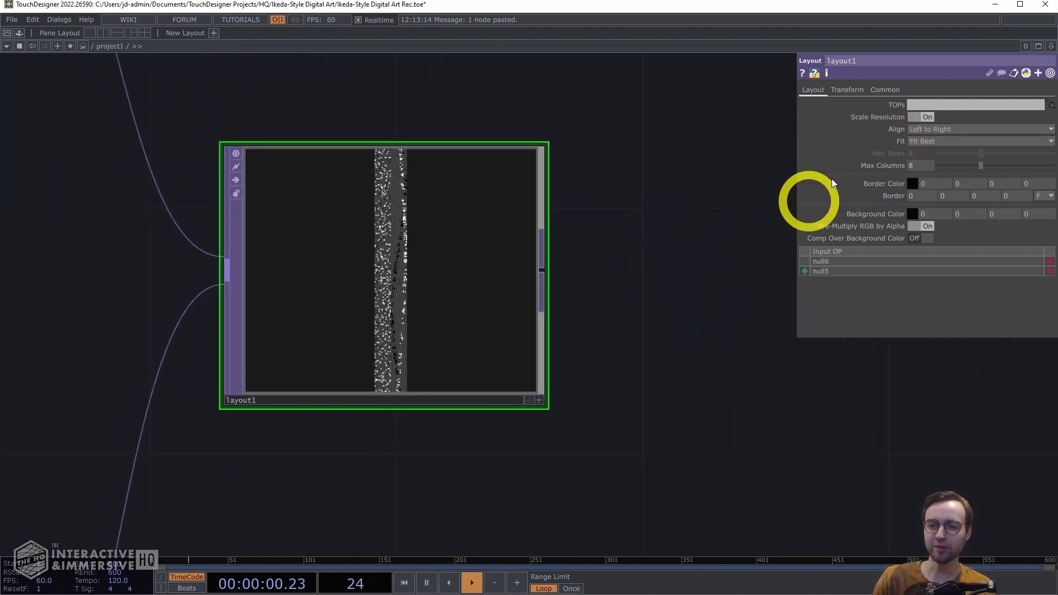
Step: Try Native Resolution as layout1's Fit mode, and reset the Fit parameter to its default
left_click(942, 142)
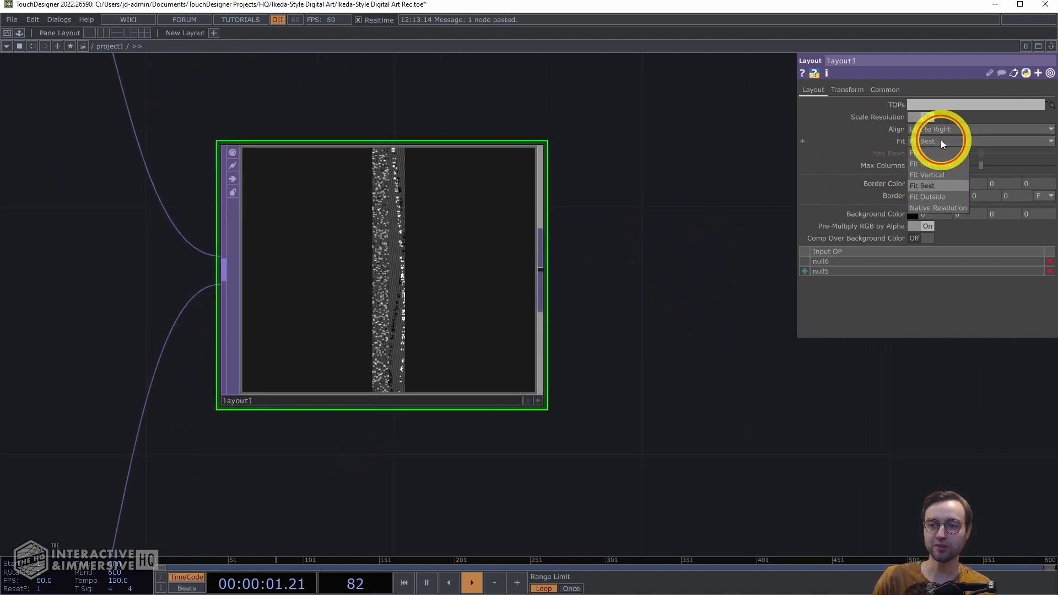
left_click(931, 207)
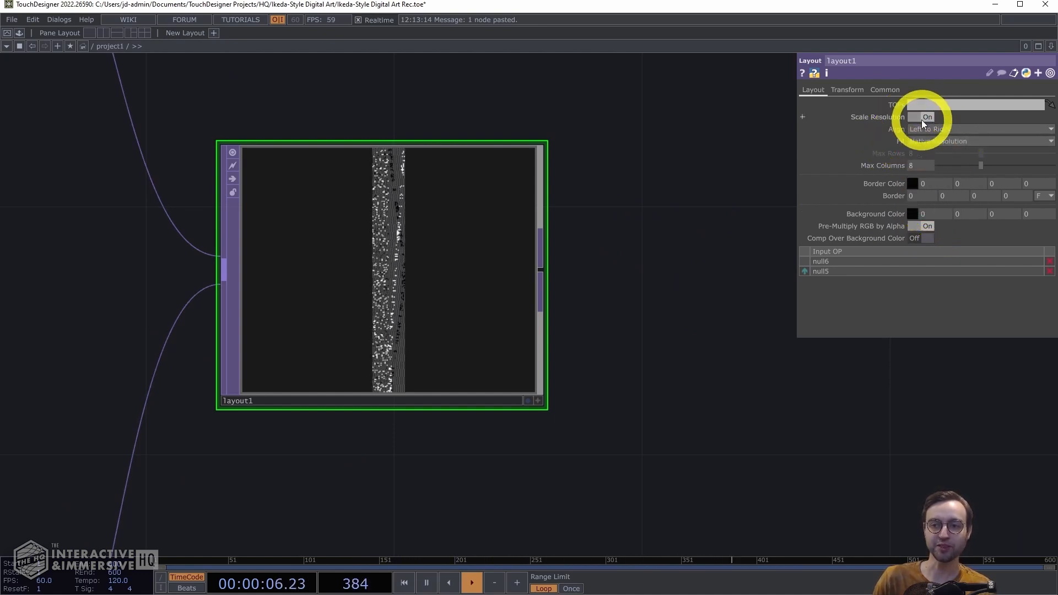
right_click(895, 144)
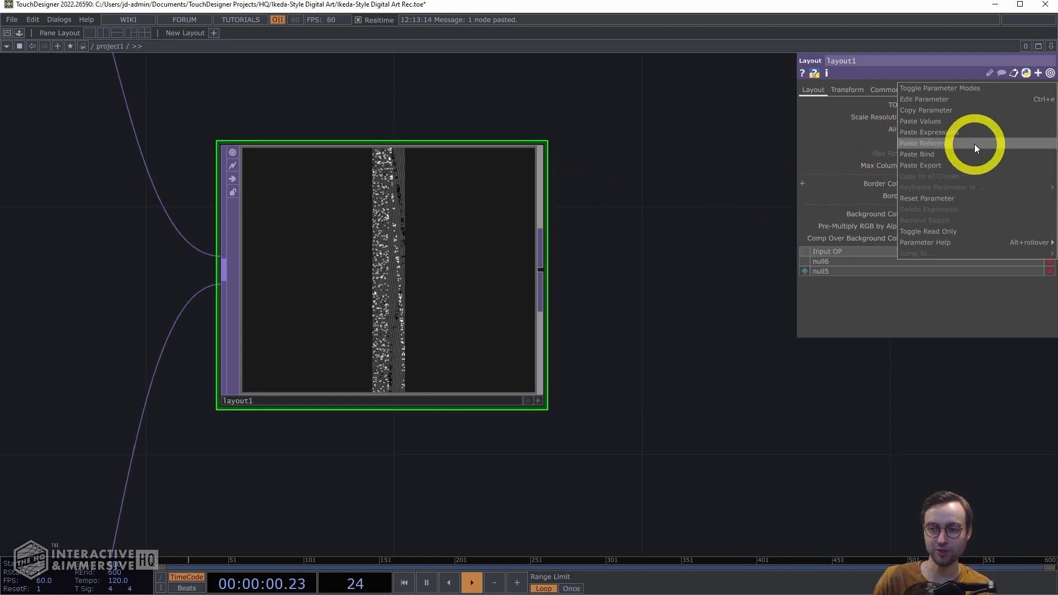
left_click(936, 200)
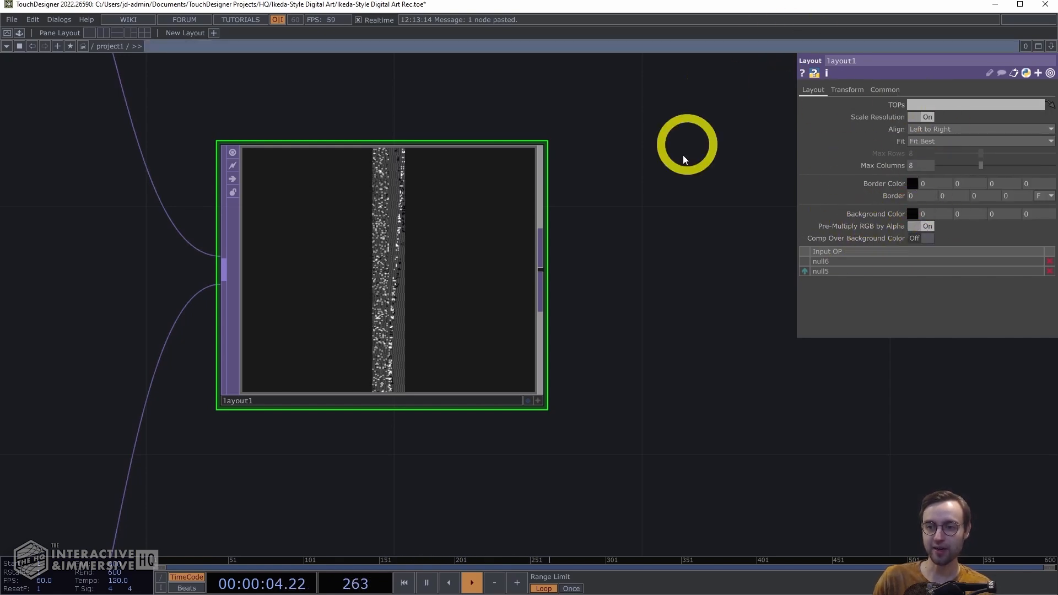
Step: Set layout1's Input Smoothness and Viewer Smoothness to Nearest Pixel
left_click(882, 88)
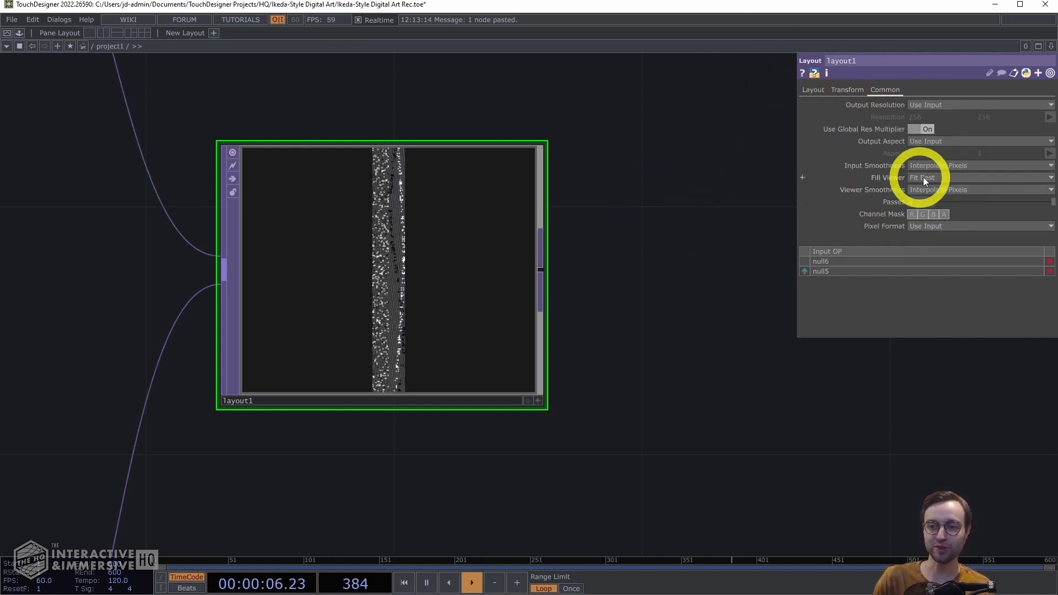
left_click(936, 165)
left_click(939, 174)
left_click(945, 189)
left_click(937, 212)
Step: Add a Null TOP fed by layout1's output, place it beside layout1 and rename it null_color
scroll(667, 305, "down", 4)
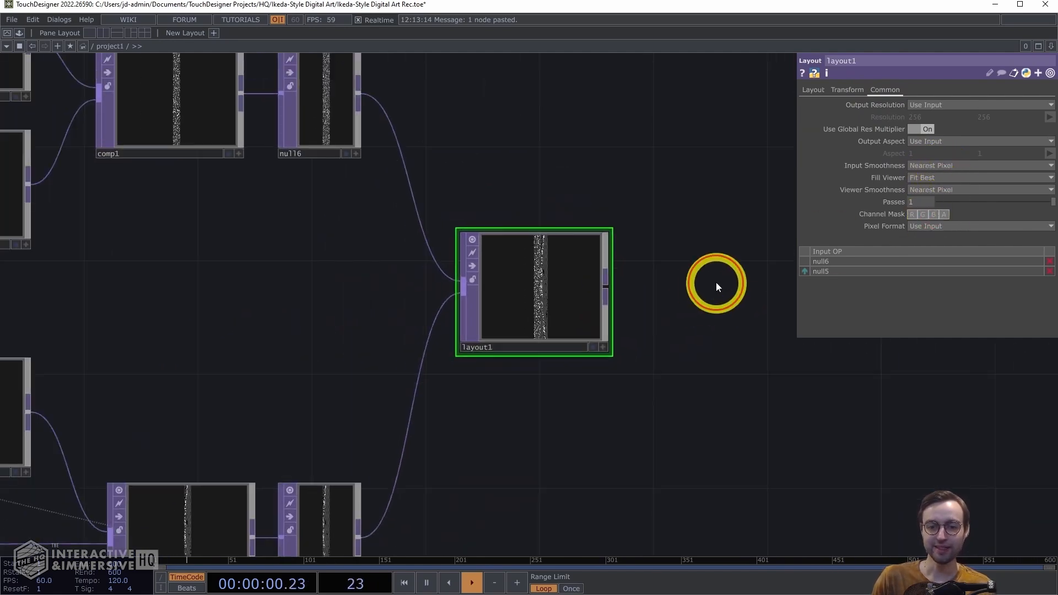
left_click_drag(716, 283, 518, 205)
key("alt+n")
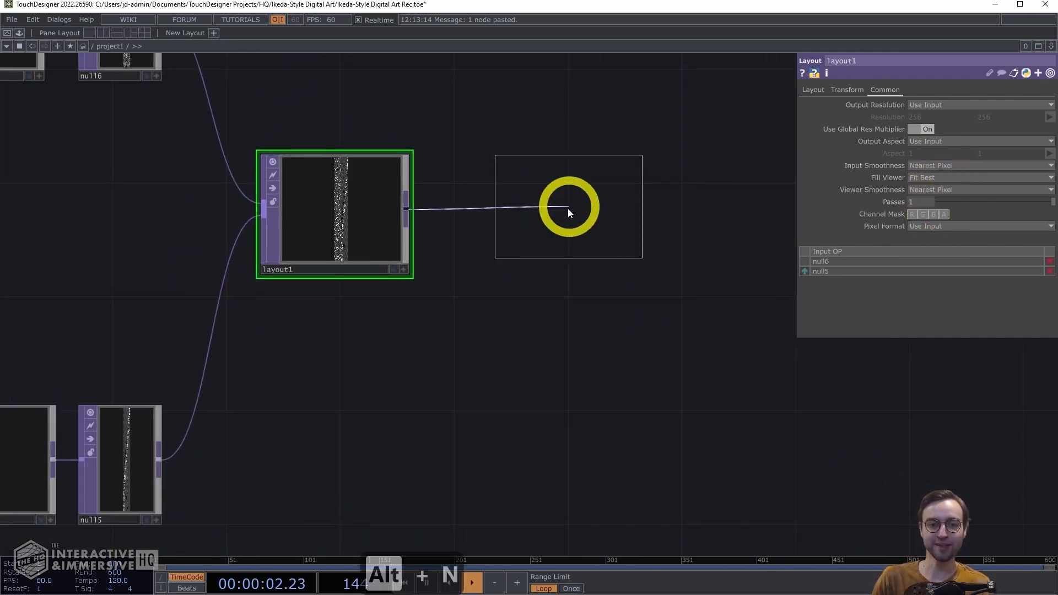
left_click(524, 213)
left_click_drag(502, 212, 484, 221)
left_click(469, 267)
key("BackSpace")
type("_color")
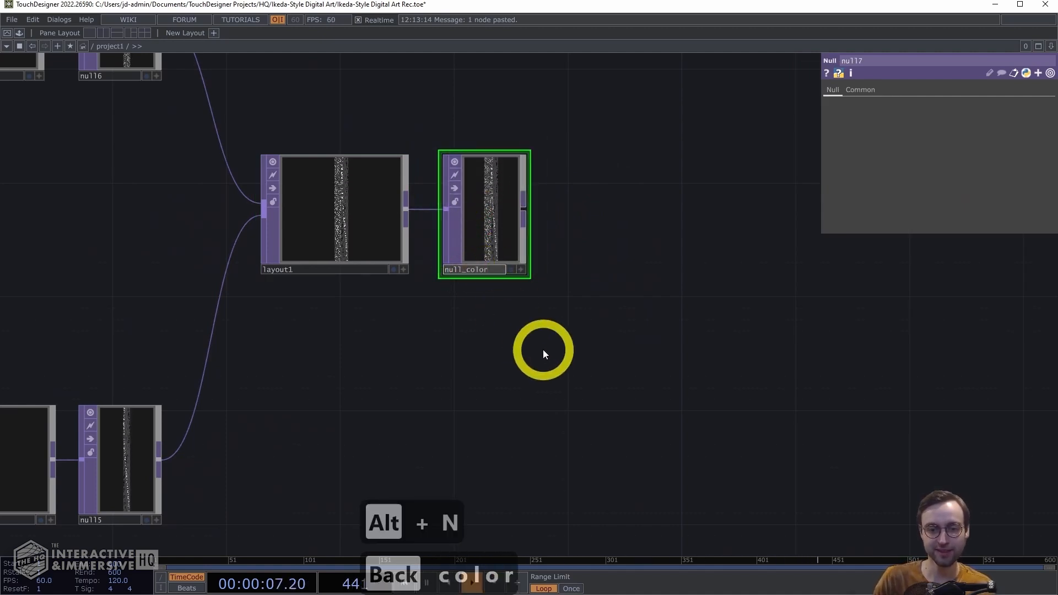
Step: Assign null_color as the Color OP for geo1's instances
middle_click_drag(558, 375, 438, 203)
left_click(439, 218)
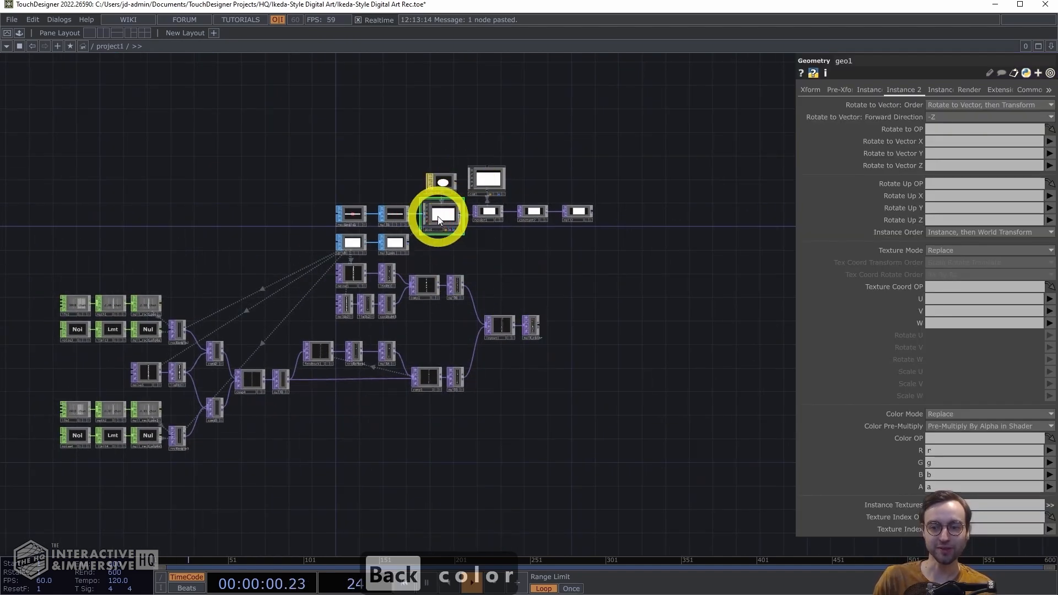
scroll(581, 361, "up", 5)
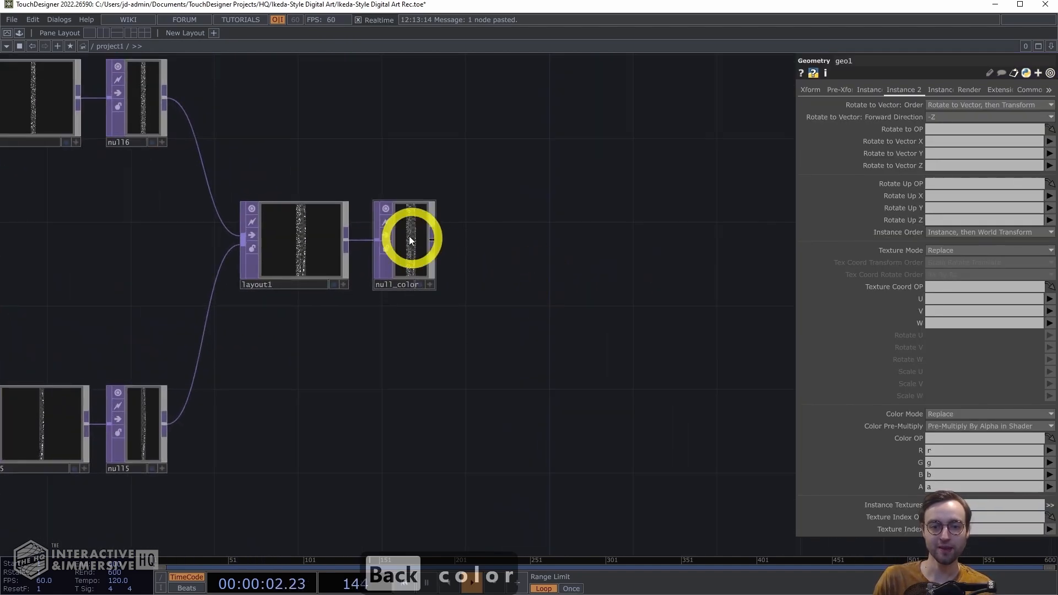
left_click_drag(408, 151, 527, 368)
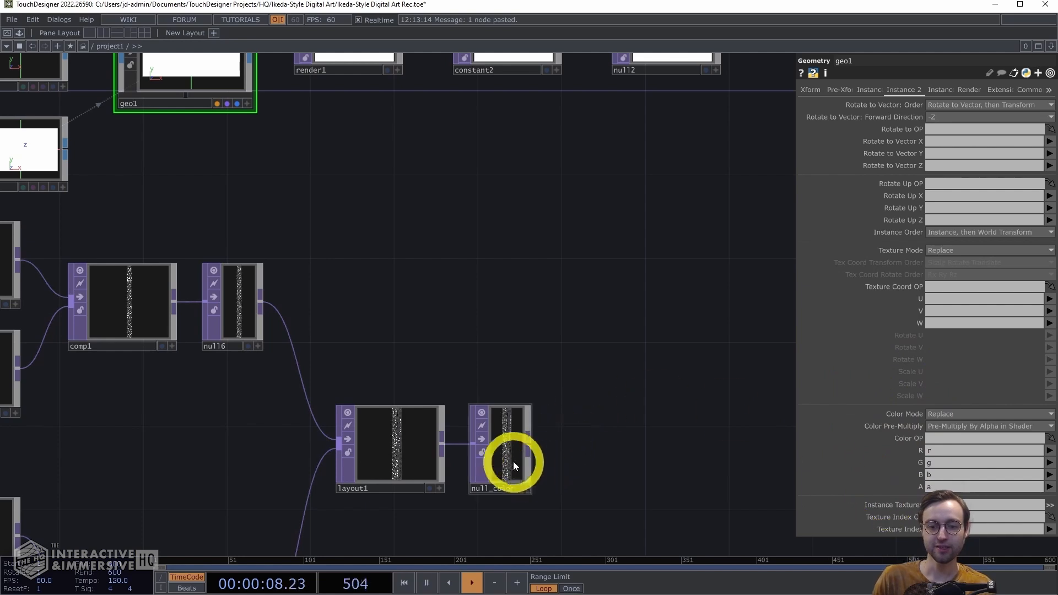
left_click_drag(501, 449, 903, 441)
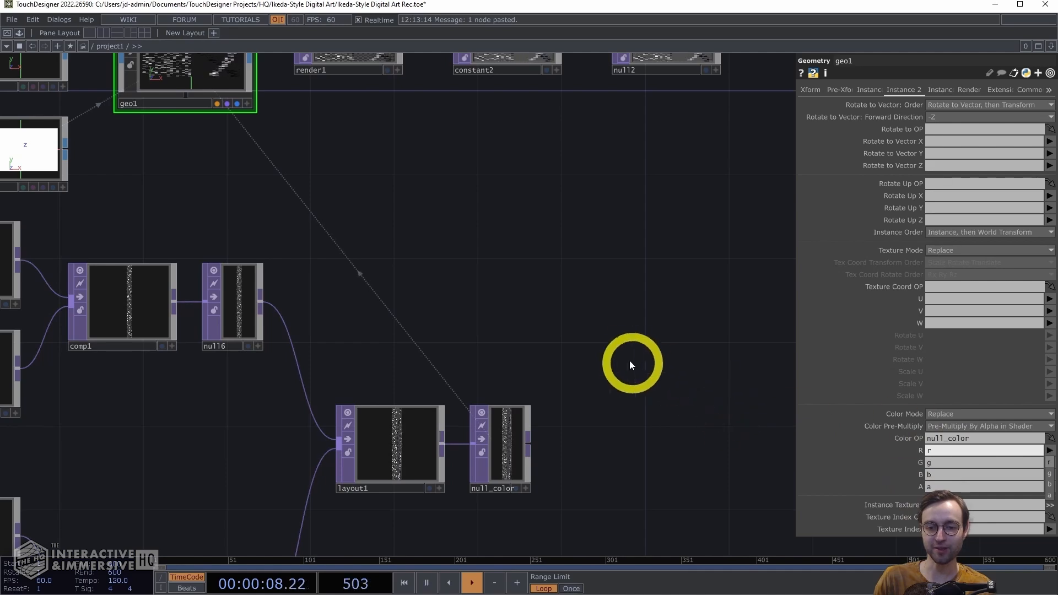
Step: Display null2's output as the network background and hide the operator parameters
left_click_drag(643, 338, 441, 505)
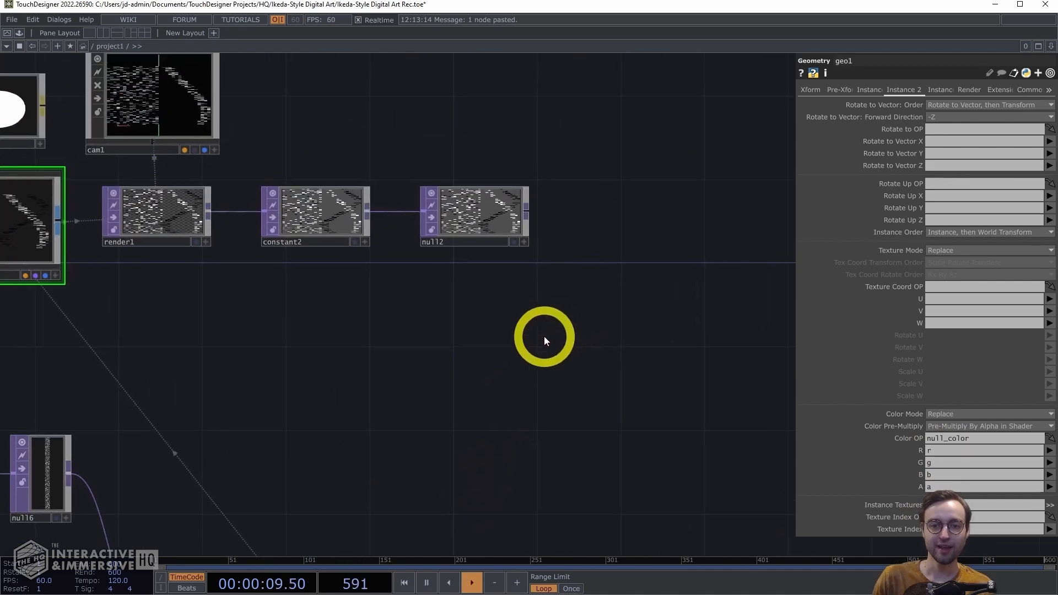
left_click(512, 240)
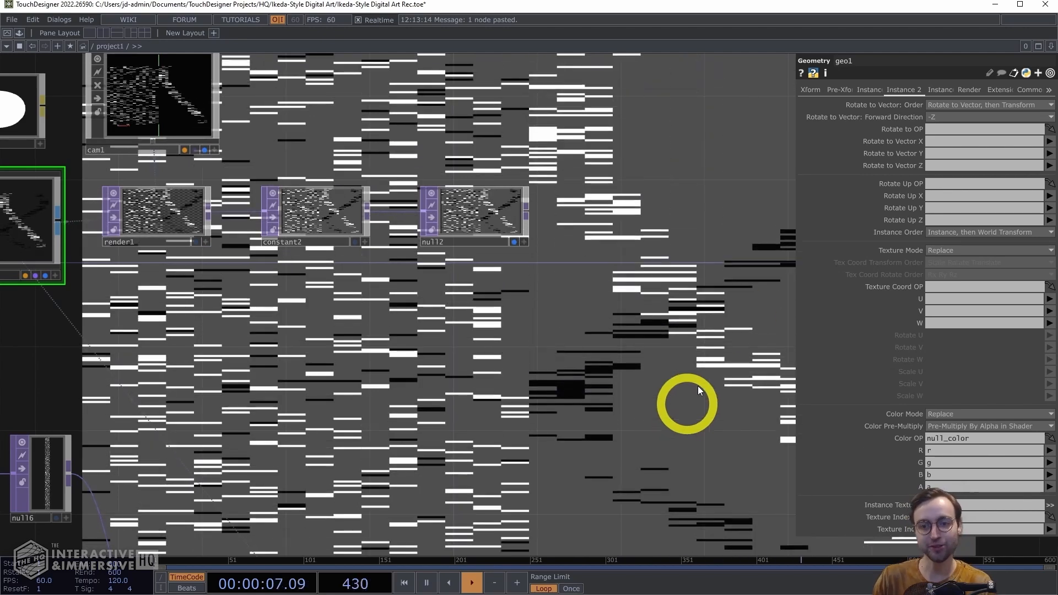
key("p")
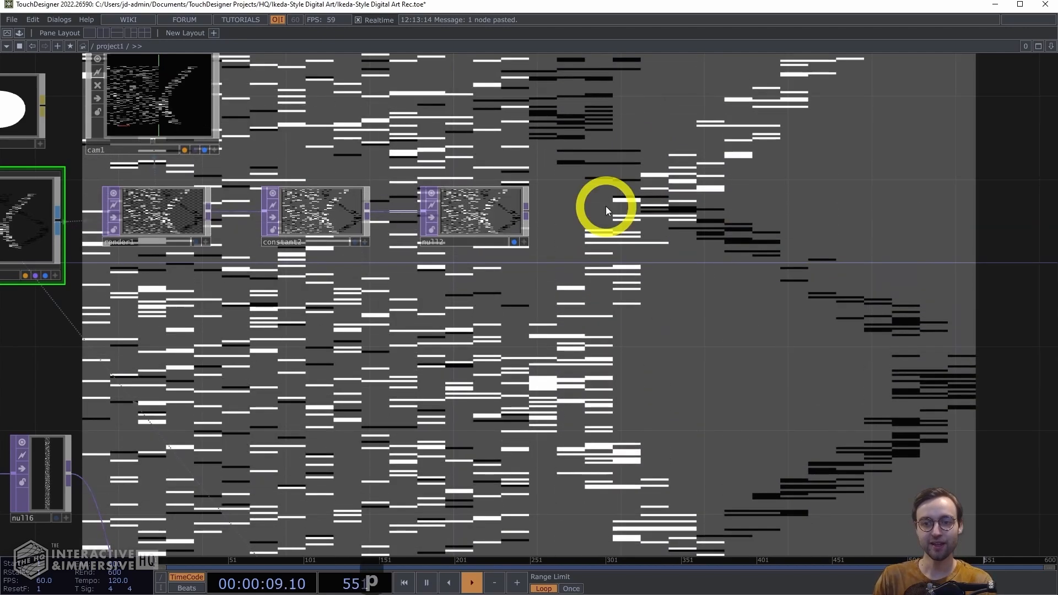